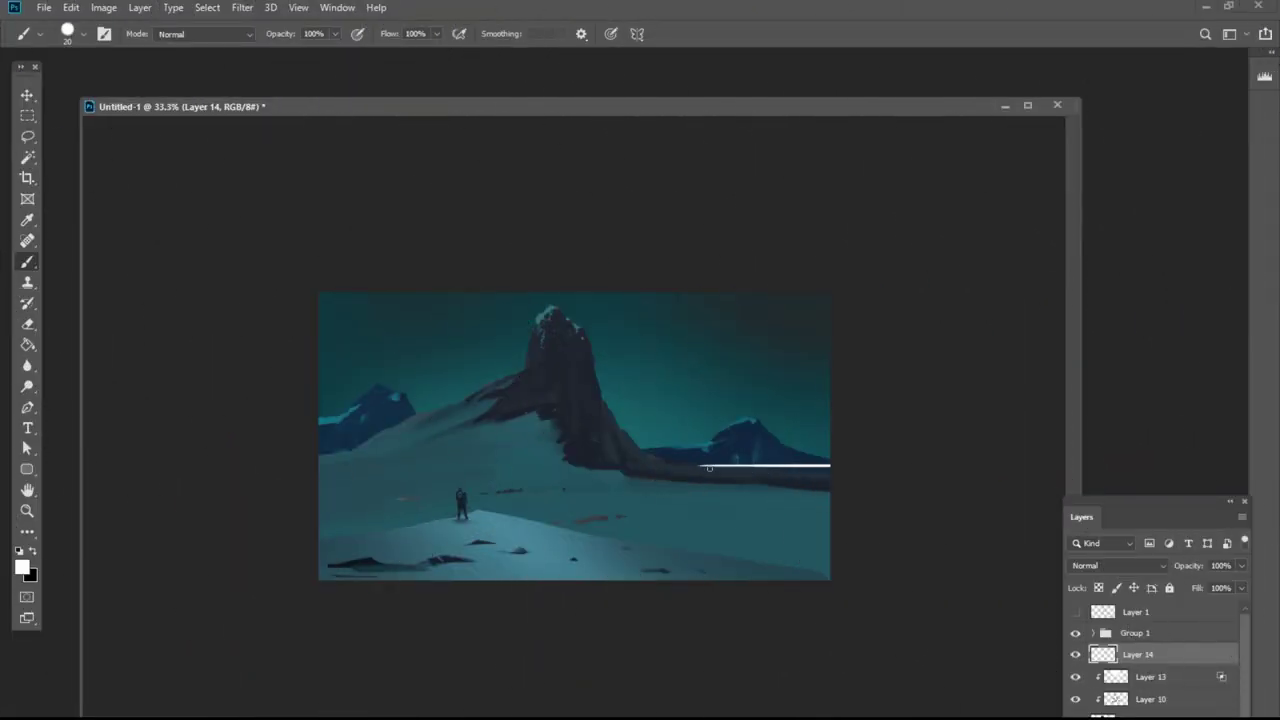
Paint white water shapes on Layer 14 along the far shoreline and across the lower right foreground.
drag(744, 469, 830, 470)
key(bracketright)
drag(675, 479, 832, 488)
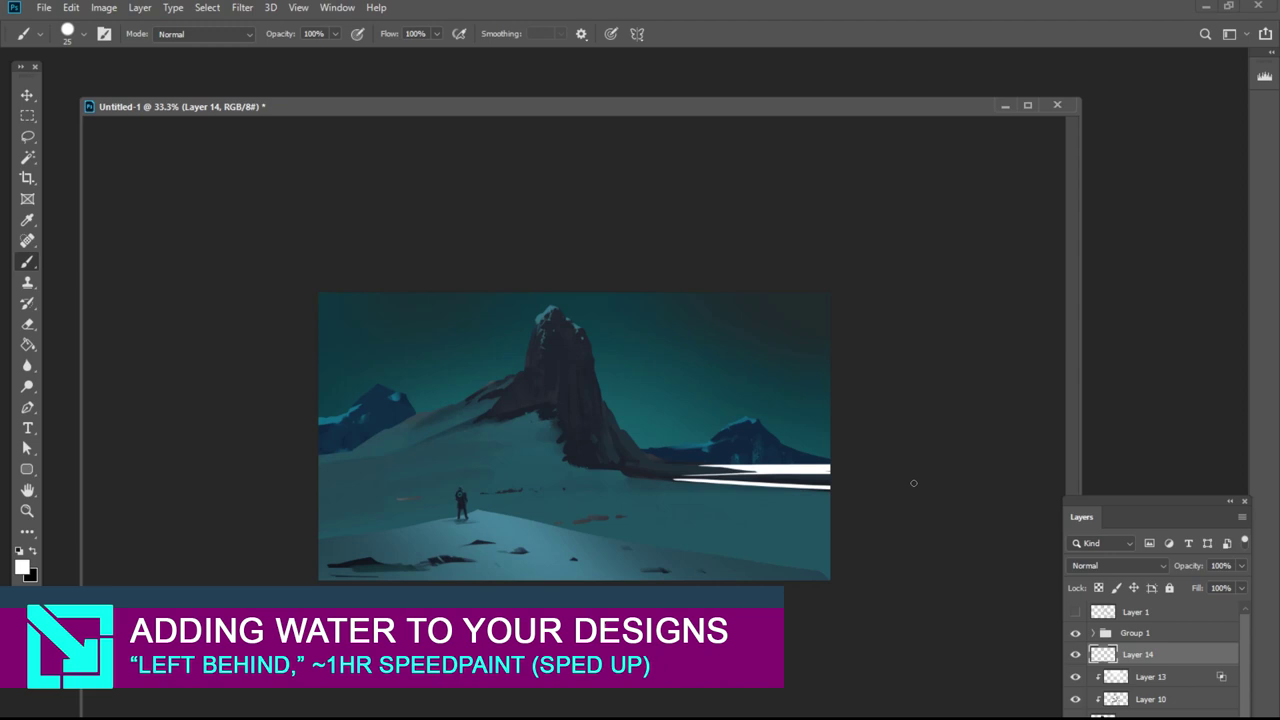
drag(608, 538, 803, 529)
key(bracketleft)
key(bracketleft)
key(bracketleft)
key(bracketleft)
drag(668, 507, 830, 513)
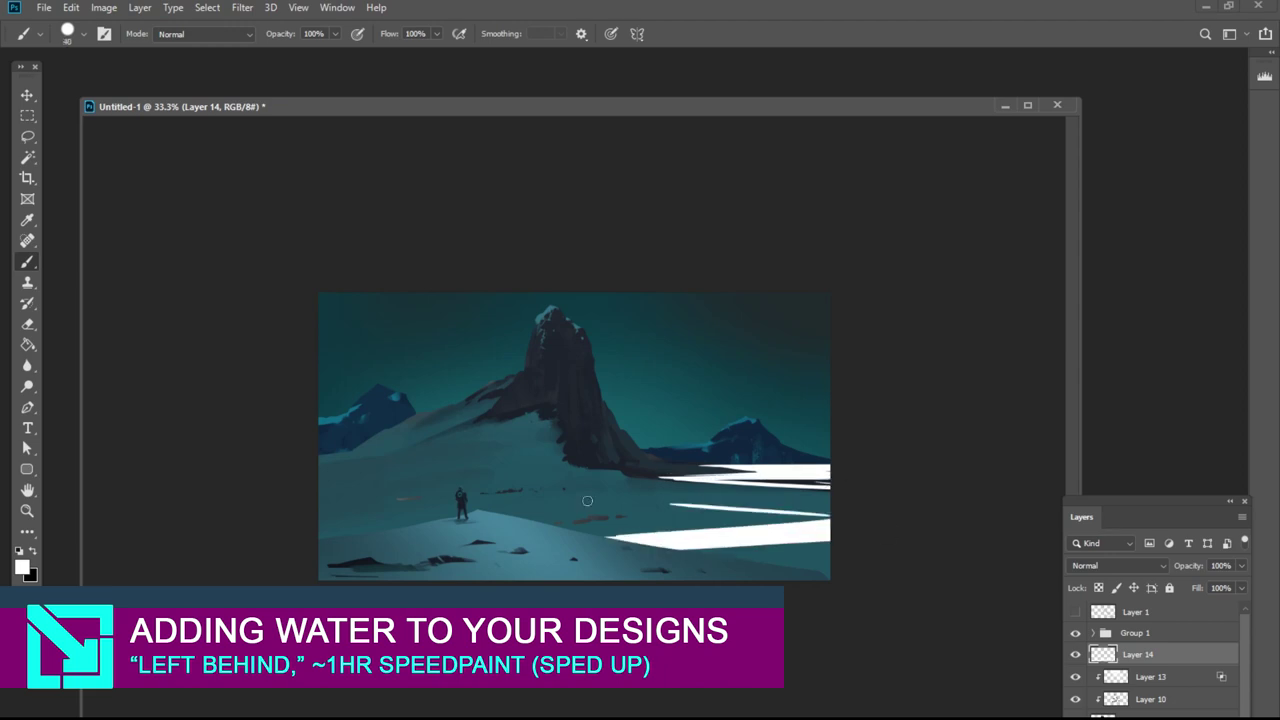
Extend thin white water streaks across the middle-distance snow out to the canvas's right edge.
drag(524, 499, 830, 512)
drag(504, 500, 837, 509)
key(ctrl+z)
drag(547, 499, 832, 498)
Fill the near water area beside the foreground dune with white using a brush enlarged to 175, leaving a thin strip of land.
key(bracketright)
key(bracketright)
key(bracketright)
key(bracketright)
key(bracketright)
key(bracketright)
key(bracketright)
key(bracketright)
key(bracketright)
key(bracketright)
drag(716, 555, 832, 557)
drag(684, 549, 832, 550)
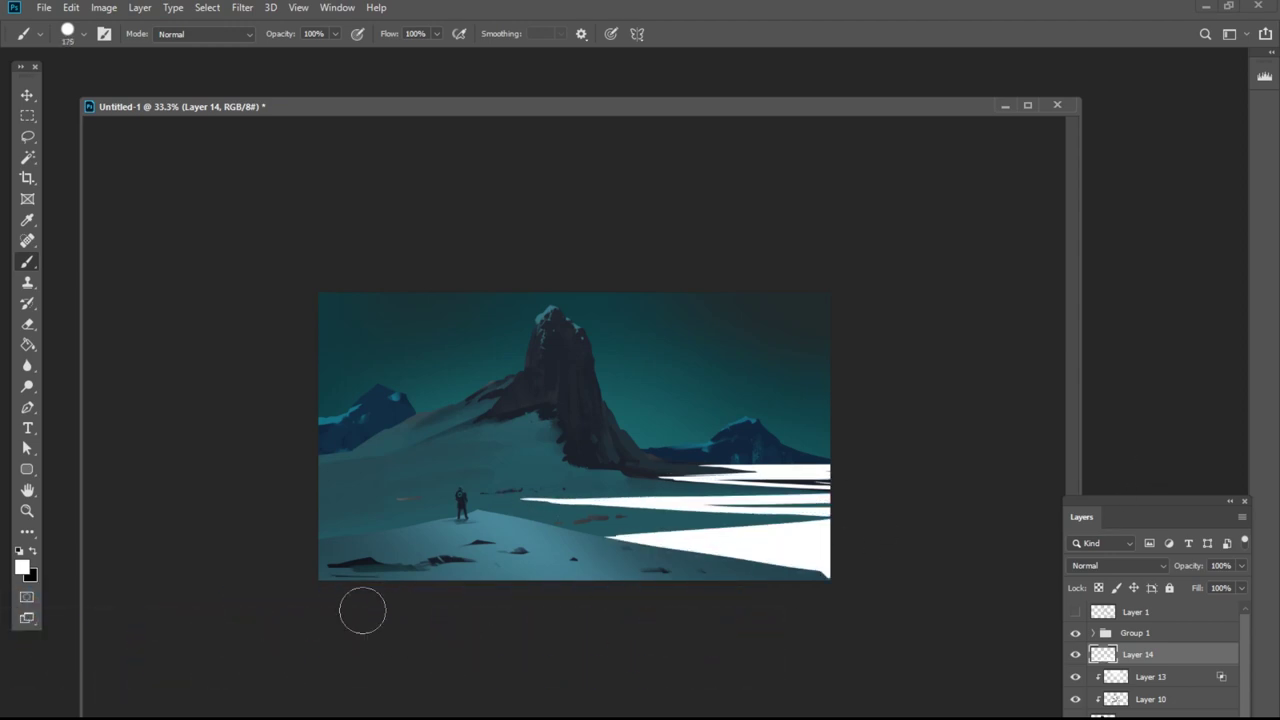
key(ctrl+z)
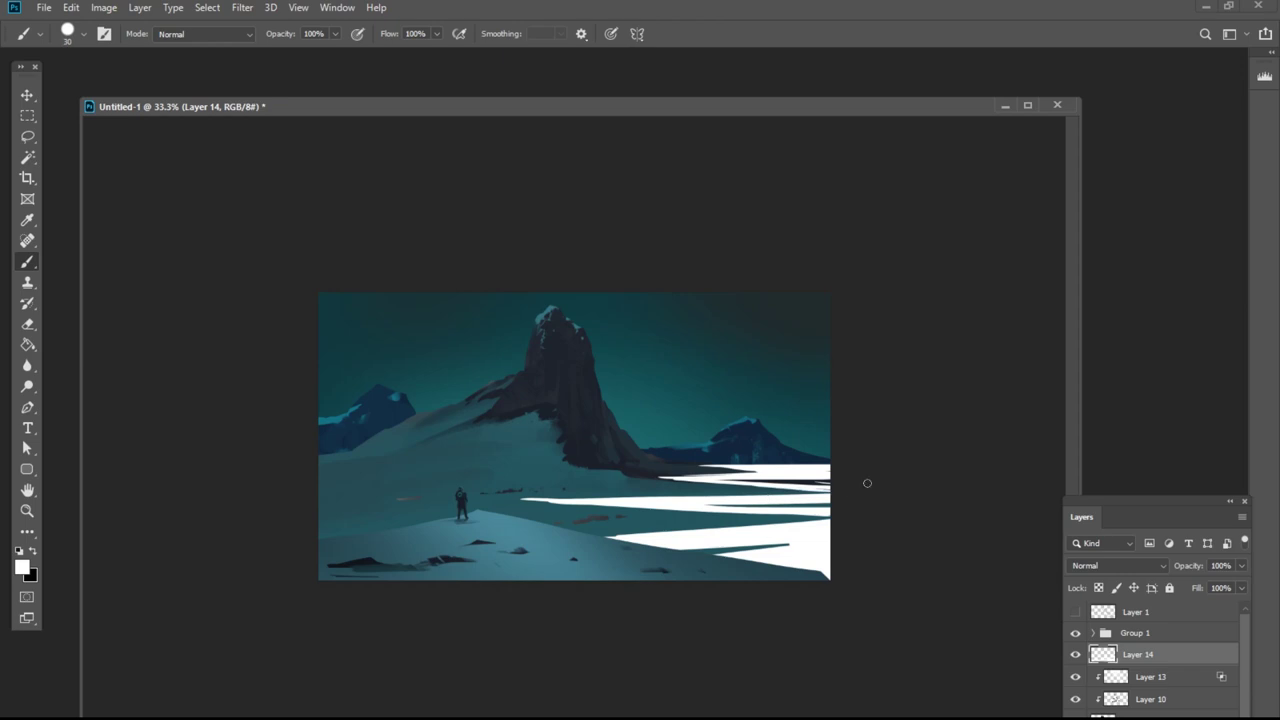
key(e)
key(b)
Hide Group 1 and Layer 14, and copy the whole remaining landscape as a merged image.
click(1075, 633)
click(1075, 656)
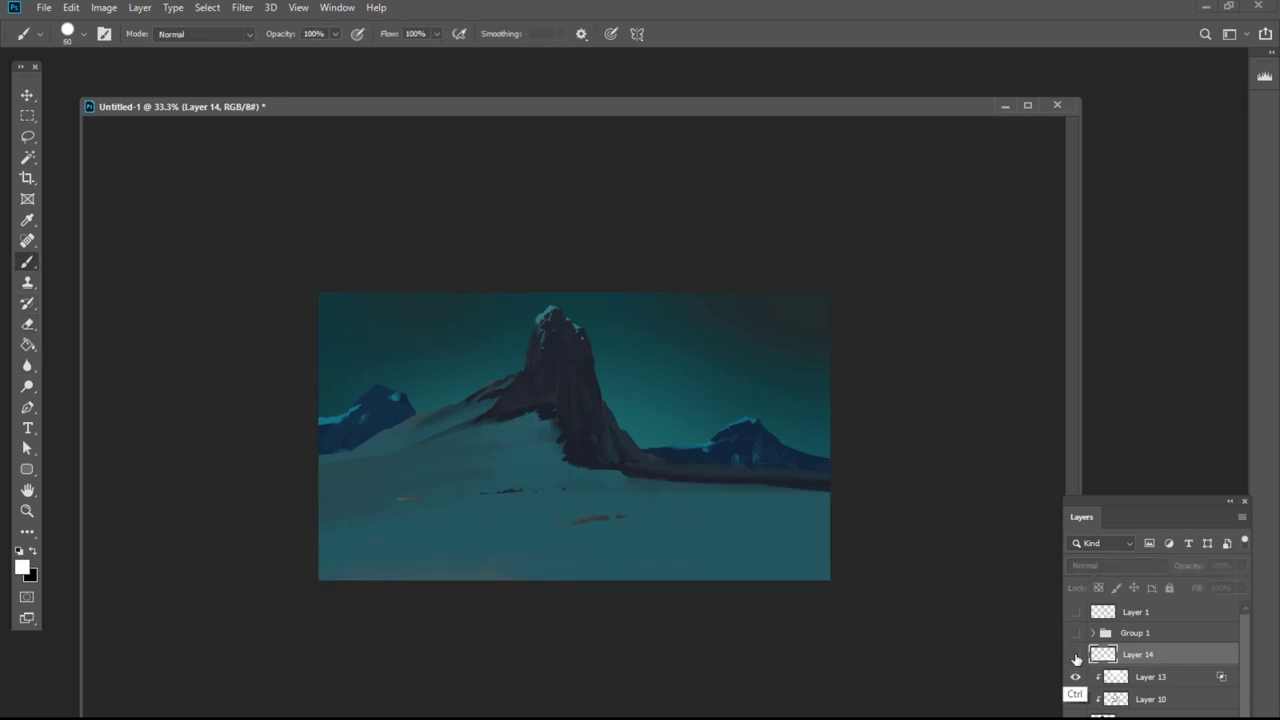
key(ctrl+a)
key(ctrl+shift+c)
Paste the merged landscape above Layer 14, clip it to that layer, and show Layer 14 and Group 1 again.
click(1075, 656)
key(ctrl+v)
alt+click(1110, 665)
click(1075, 633)
Flip the clipped landscape copy vertically and shift it down so it mirrors the scene inside the water shapes.
click(71, 8)
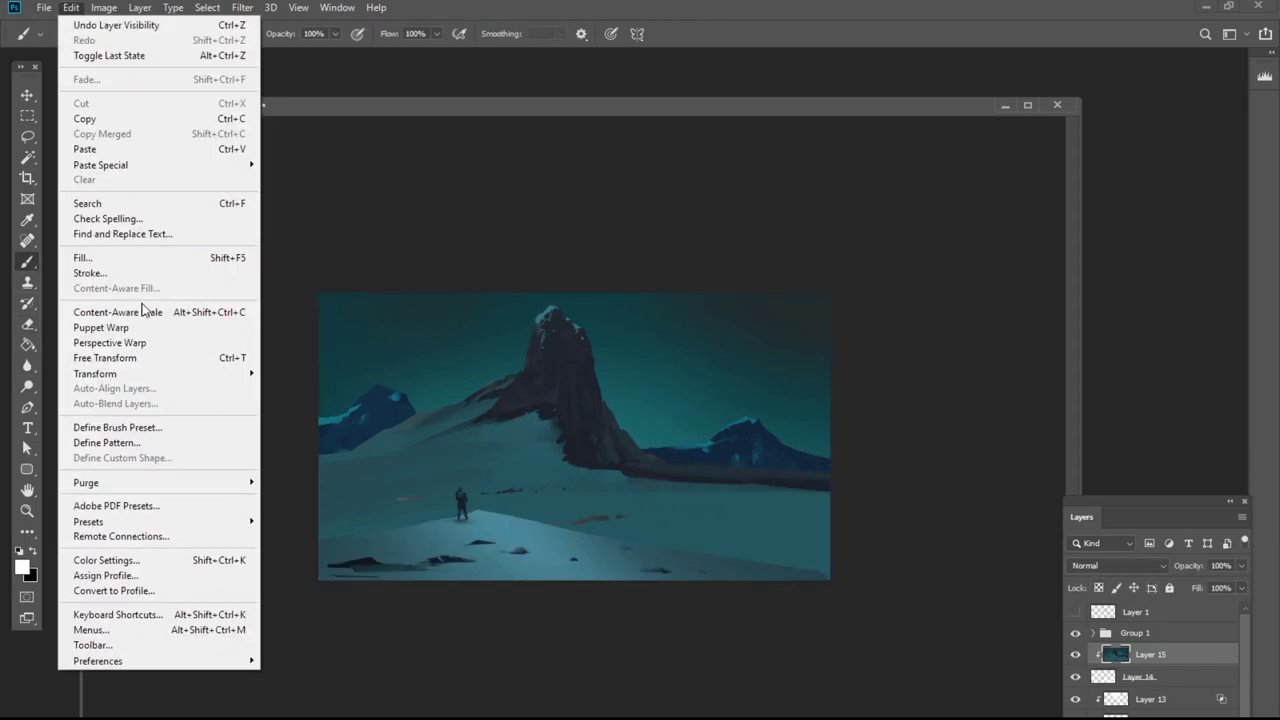
mouse_move(145, 373)
click(310, 582)
drag(817, 469, 817, 525)
Apply a Motion Blur filter to the flipped reflection on Layer 15.
click(242, 7)
click(478, 279)
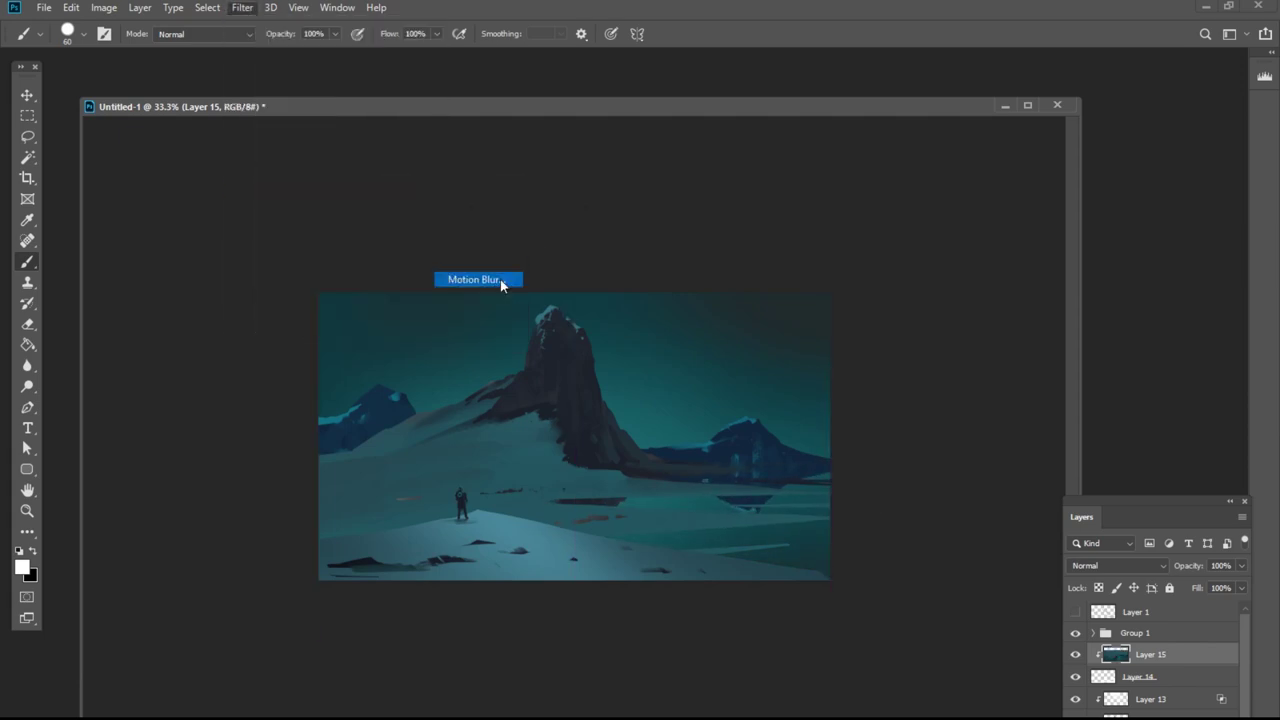
click(977, 279)
Free-transform the water shapes on Layer 14, pulling their lower edge up toward the middle distance.
key(z)
click(572, 574)
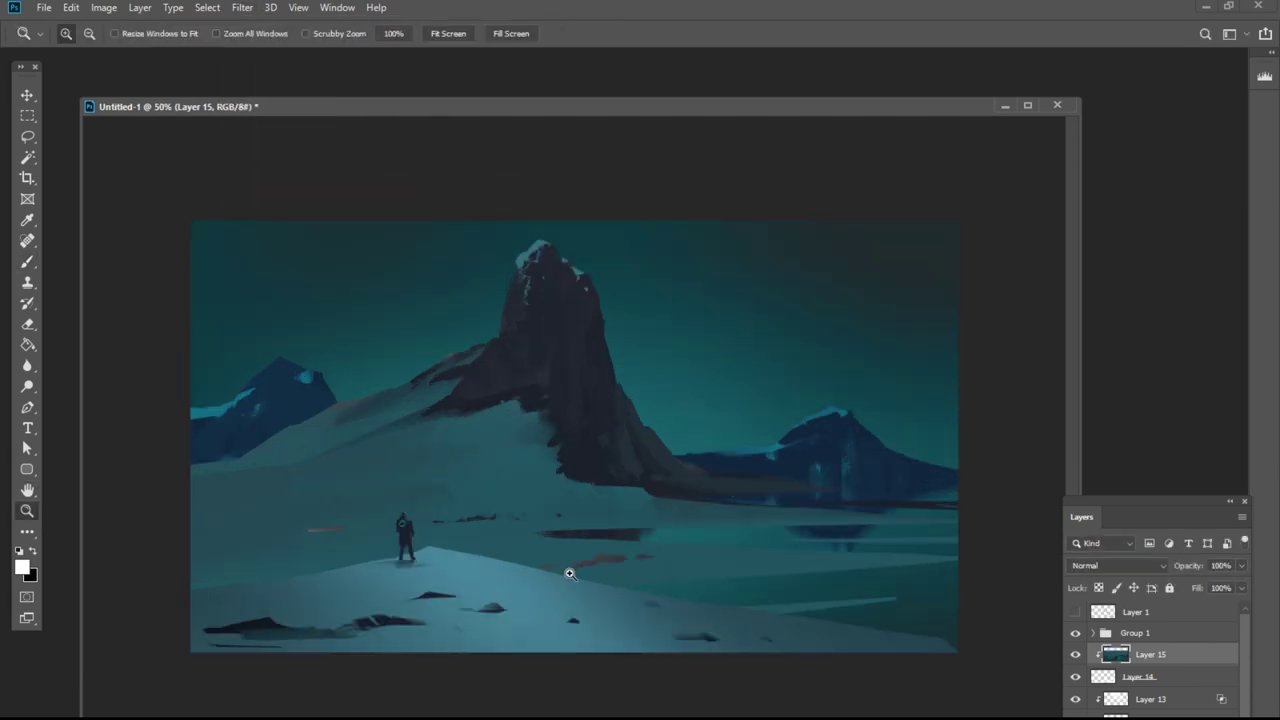
click(1085, 677)
key(ctrl+t)
drag(580, 653, 596, 583)
key(Return)
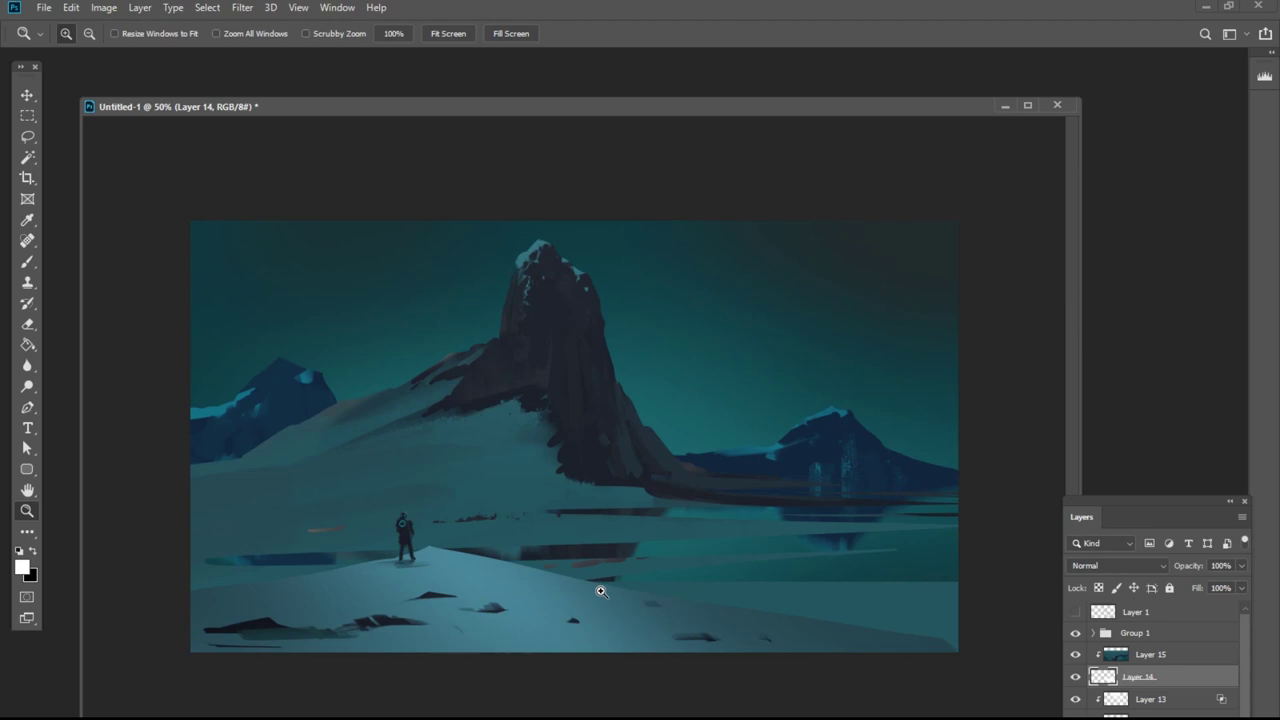
Brush more white onto Layer 14 to extend the water beside the figure and along the foreground dune.
click(27, 262)
drag(329, 571, 208, 572)
drag(717, 591, 547, 621)
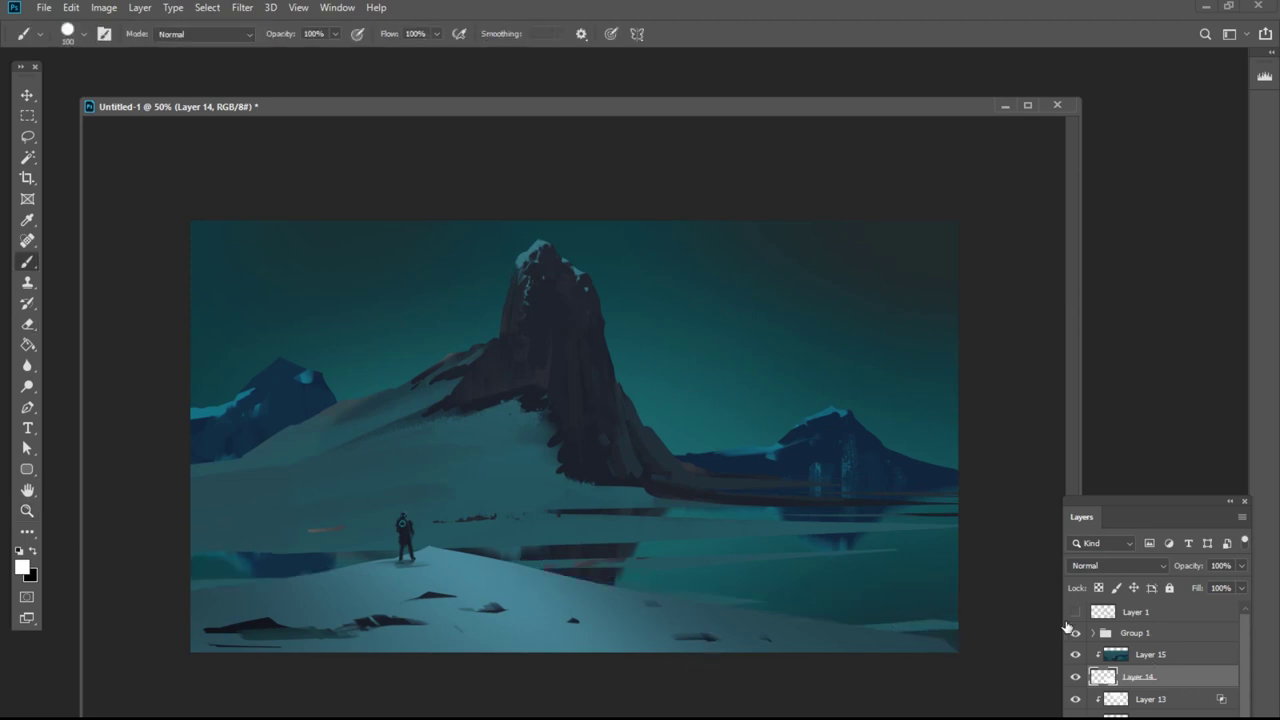
Add a new layer clipped above Layer 15, and fill the remaining gap in the near water on Layer 14.
click(1155, 658)
key(ctrl+alt+shift+n)
alt+click(1114, 664)
click(1165, 675)
drag(931, 567, 931, 589)
click(1147, 653)
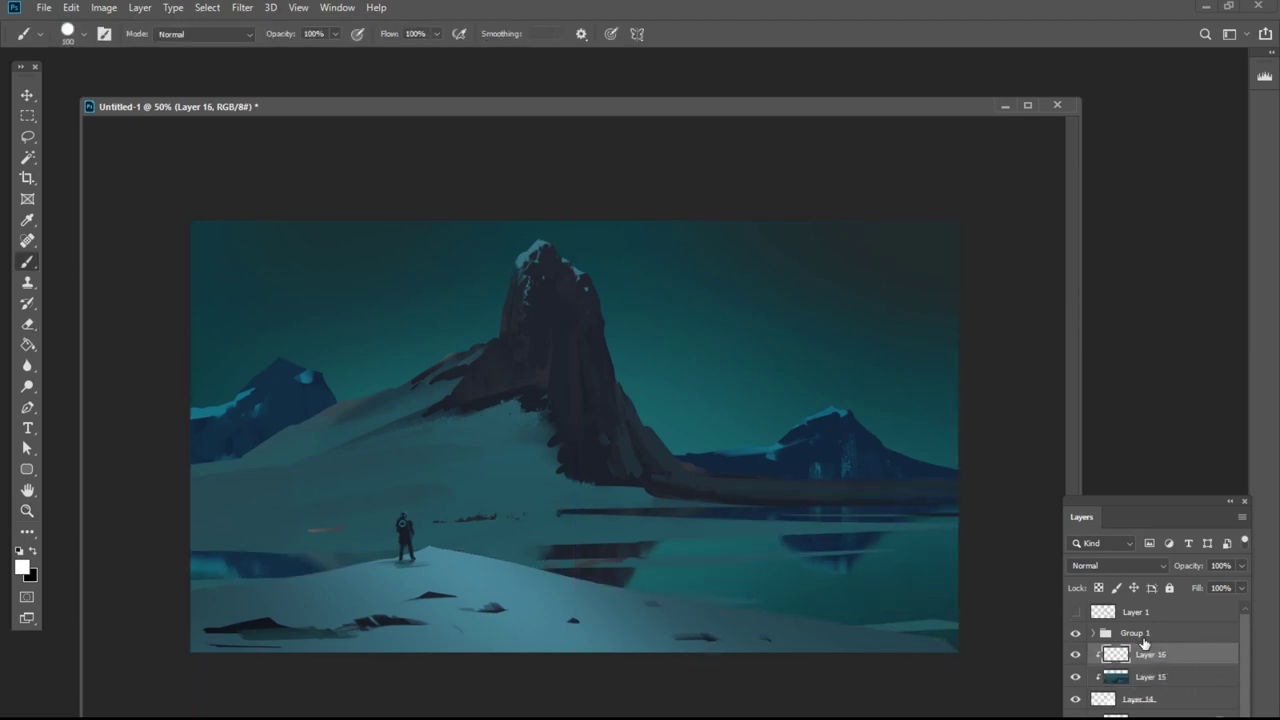
Sample the sky's teal, set Layer 16 to Screen, and paint a soft glow over the right-hand water with a brush size of 1100.
alt+click(645, 345)
click(1115, 565)
click(1115, 660)
key(bracketright)
key(bracketright)
key(bracketright)
key(bracketright)
key(bracketright)
key(bracketright)
key(bracketright)
key(bracketright)
key(bracketright)
key(bracketright)
key(bracketright)
key(bracketright)
key(bracketright)
key(bracketright)
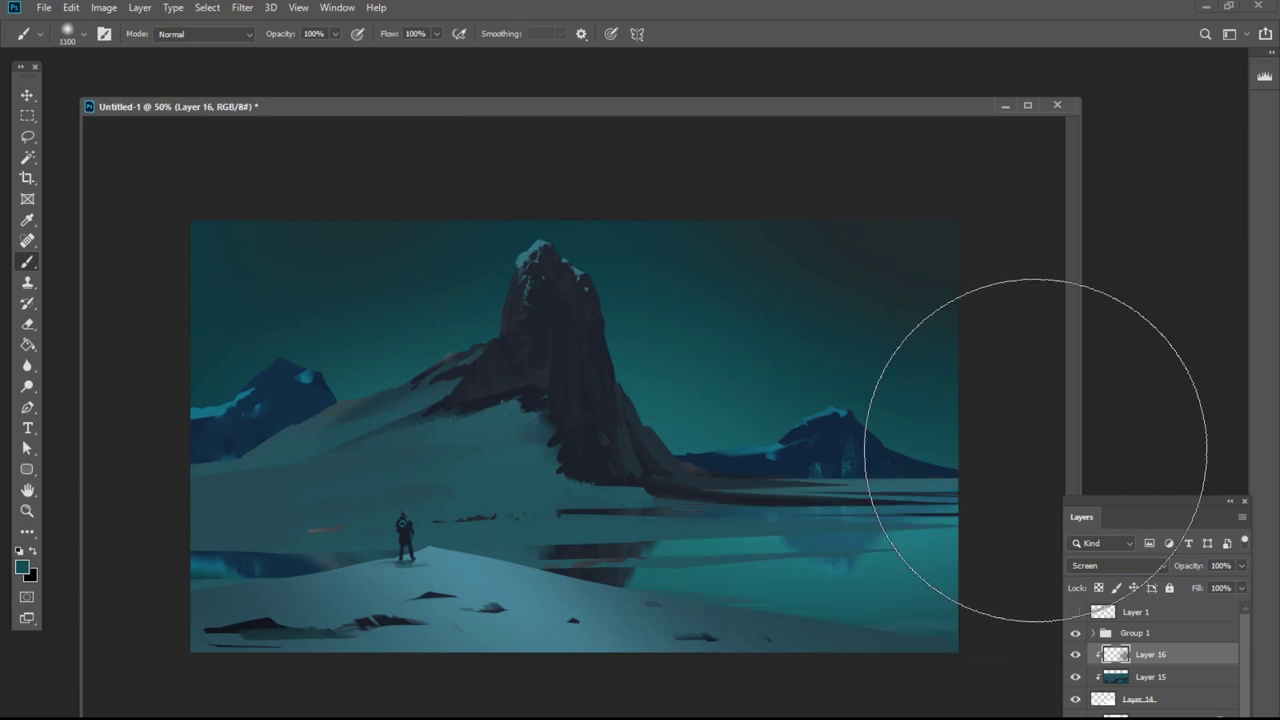
Undo the last glow stroke, shrink the brush, and paint a soft glow over the water patch left of the figure.
key(ctrl+z)
key(bracketleft)
key(bracketleft)
key(bracketleft)
key(bracketleft)
key(bracketleft)
drag(296, 572, 205, 568)
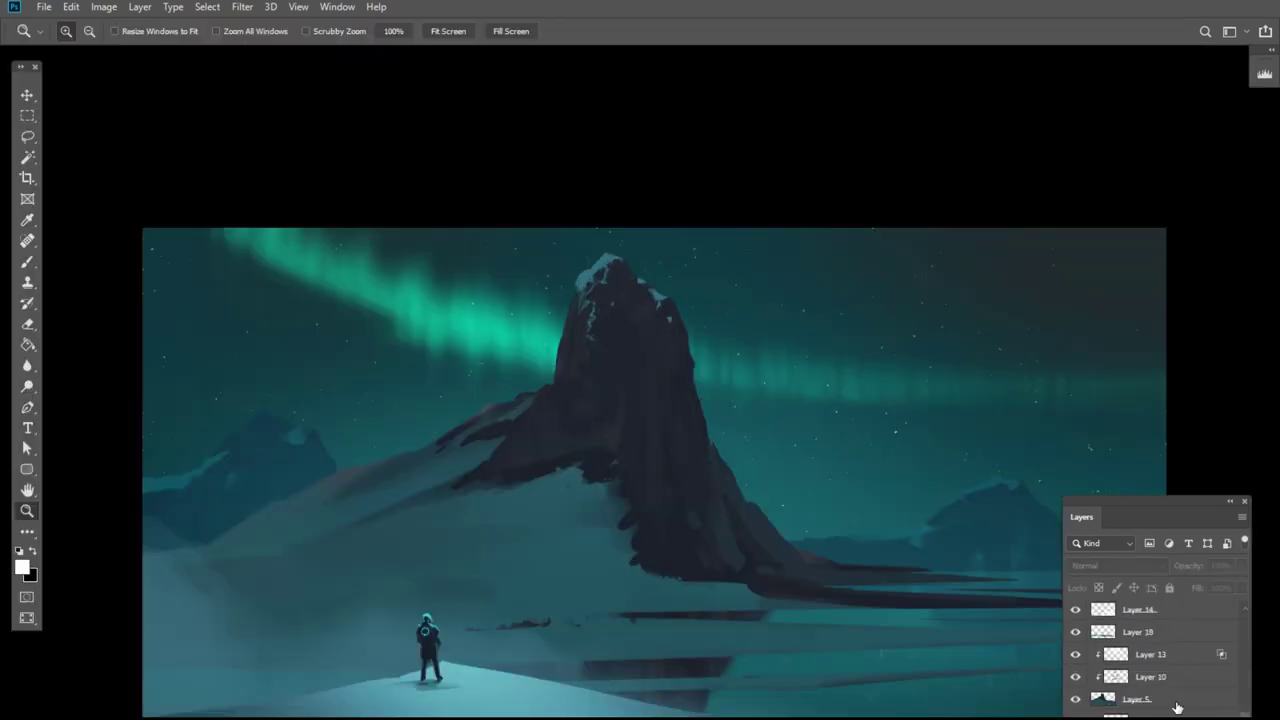
Make a large elliptical selection for a planet behind the mountain and move it up so it partly leaves the canvas.
scroll(1177, 707, down, 1)
click(1177, 707)
right_click(27, 116)
click(90, 132)
drag(711, 274, 1037, 360)
ctrl+click(643, 385)
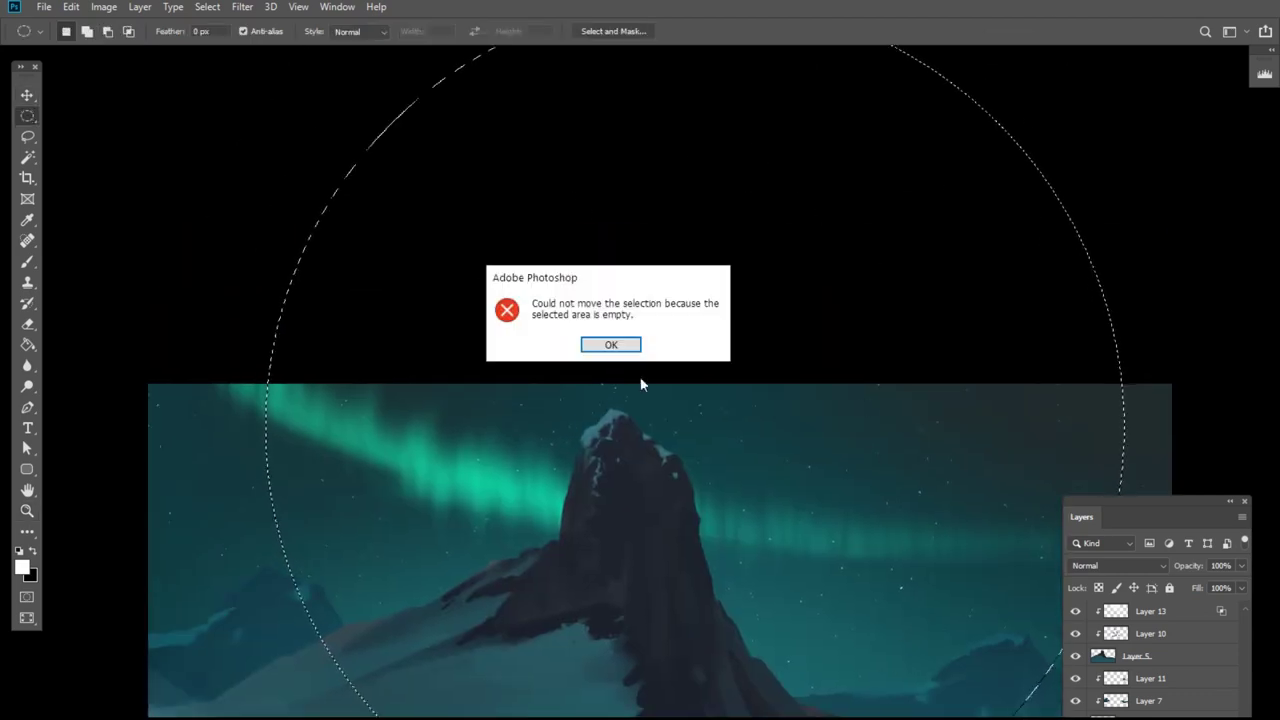
click(611, 345)
mouse_move(770, 634)
mouse_down()
mouse_move(727, 241)
mouse_move(711, 407)
mouse_up()
Fill the circular selection with a colour sampled from the painting and deselect it.
key(g)
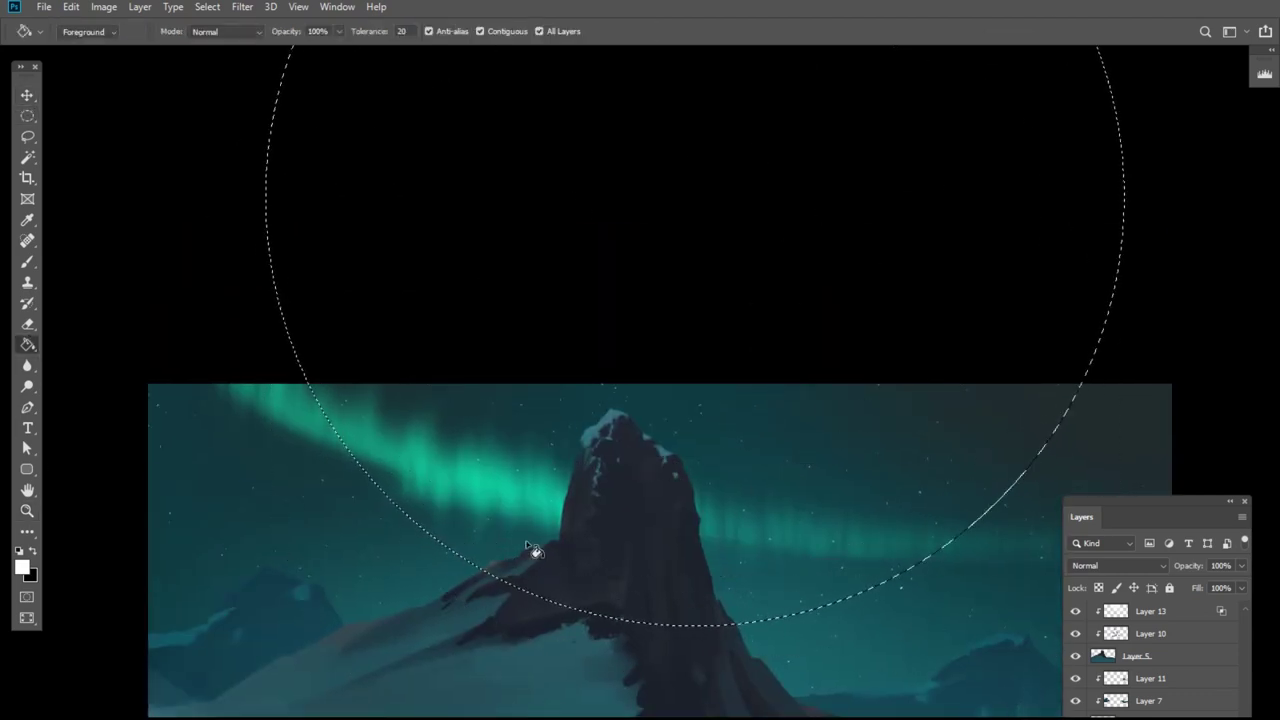
alt+click(684, 690)
key(alt+BackSpace)
key(ctrl+d)
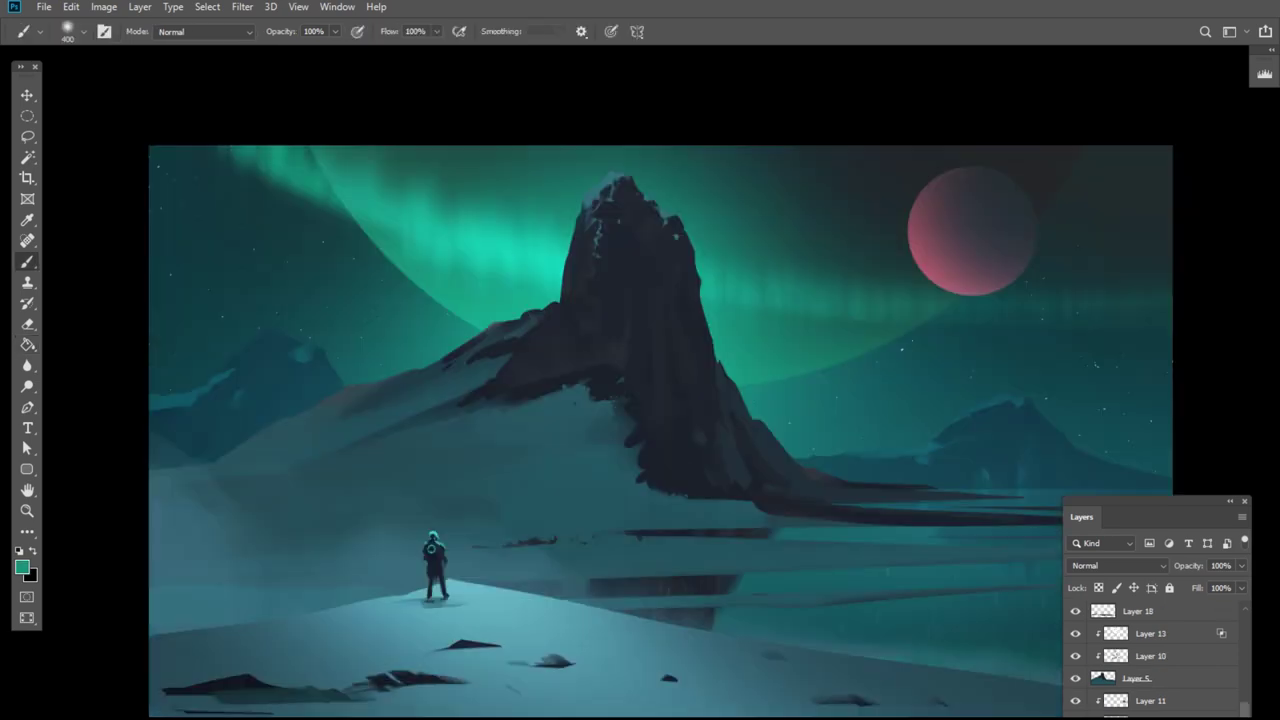
Add a new layer above Group 1 and open the foreground colour for editing.
drag(1245, 709, 1249, 621)
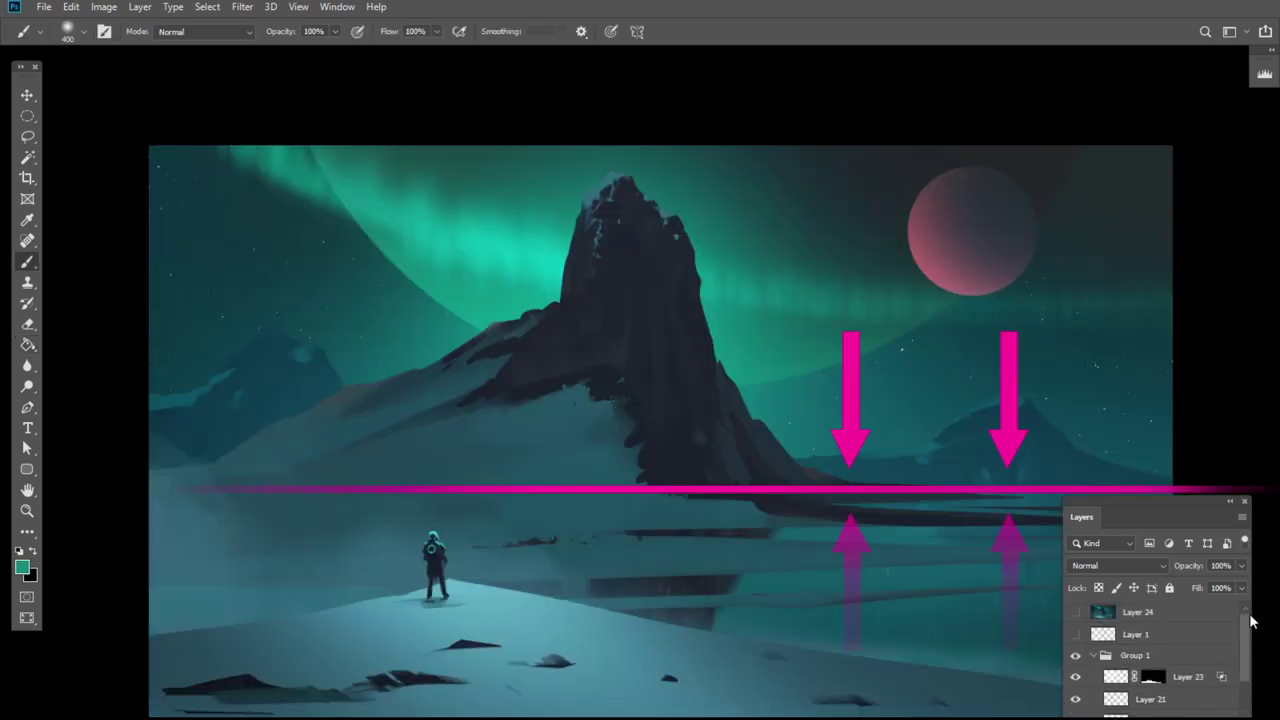
click(1136, 656)
key(ctrl+alt+shift+n)
click(22, 567)
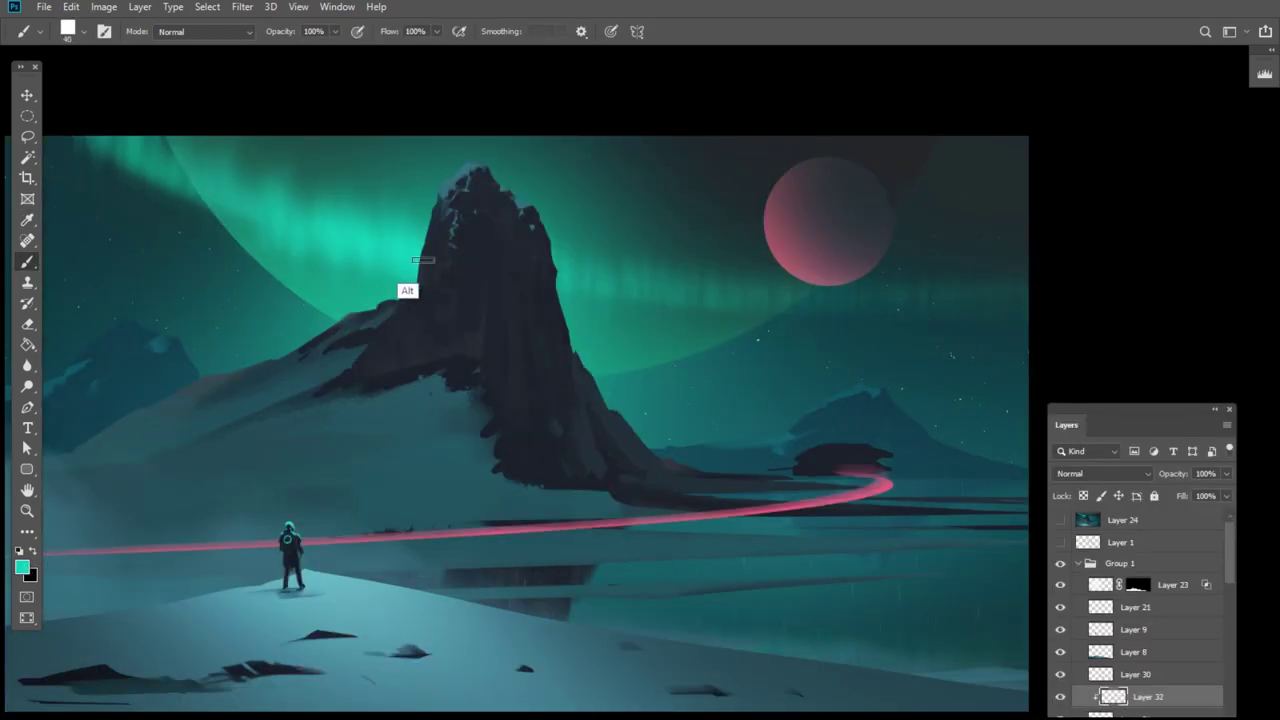
Paint a teal light stroke along the top of the dark object hovering over the far shore on Layer 32.
drag(800, 456, 866, 447)
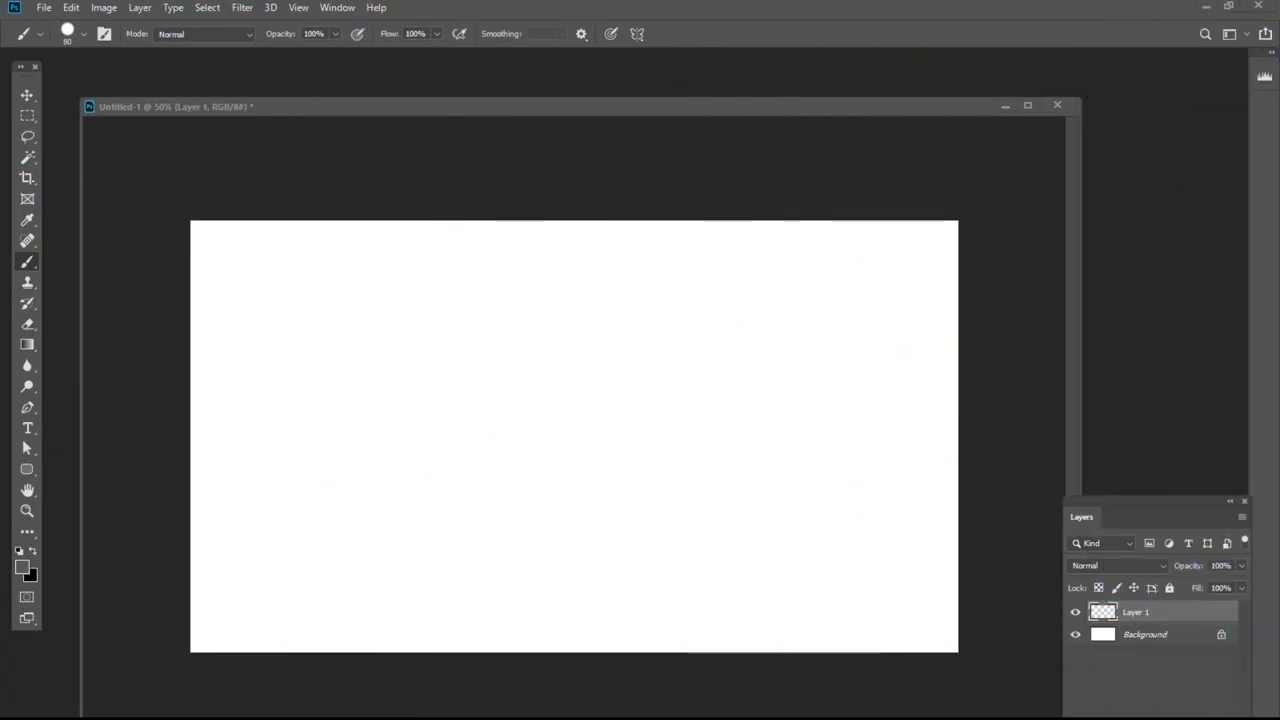
drag(186, 497, 656, 427)
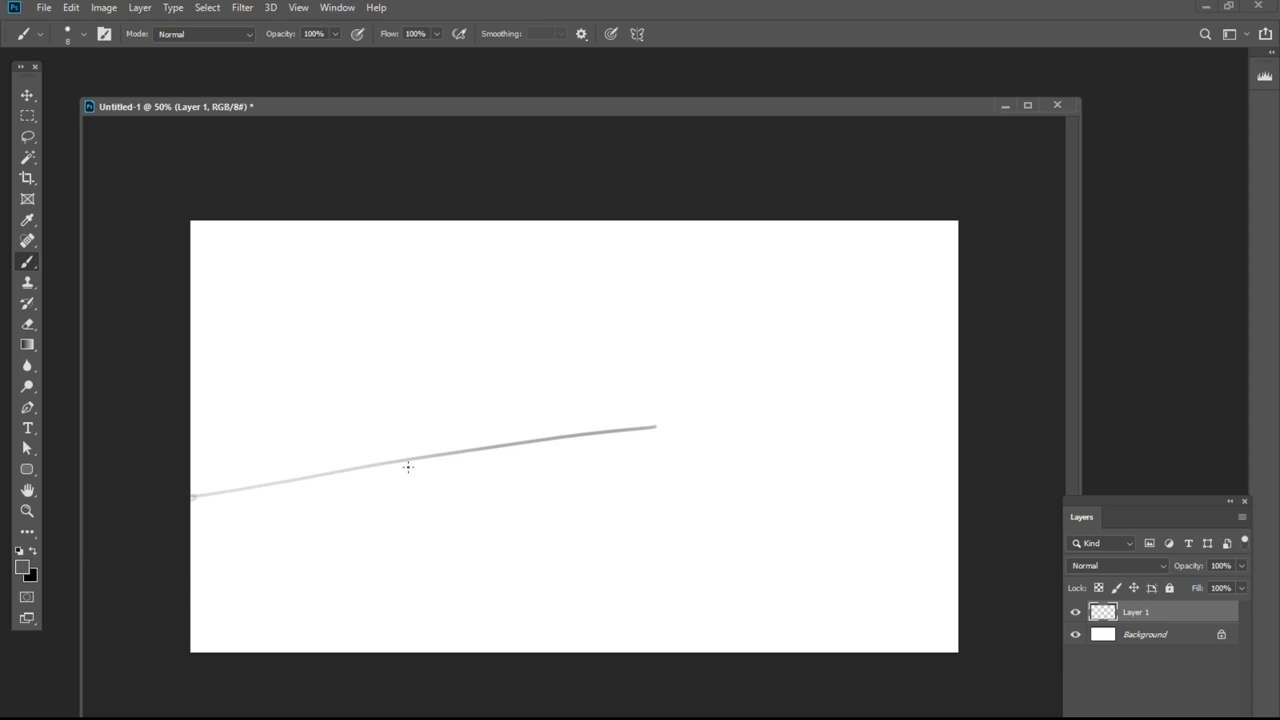
key(ctrl+z)
drag(226, 498, 388, 461)
drag(318, 478, 474, 422)
drag(374, 460, 804, 408)
key(ctrl+z)
key(ctrl+z)
key(ctrl+z)
Sketch the horizon and the mountain's two slopes with a short flat ledge between them on Layer 1.
mouse_move(190, 504)
mouse_down()
mouse_move(960, 514)
mouse_move(360, 473)
mouse_move(422, 415)
mouse_up()
key(ctrl+z)
drag(342, 439, 474, 390)
drag(420, 408, 572, 358)
drag(514, 356, 644, 418)
key(ctrl+z)
drag(566, 362, 636, 453)
drag(618, 438, 744, 493)
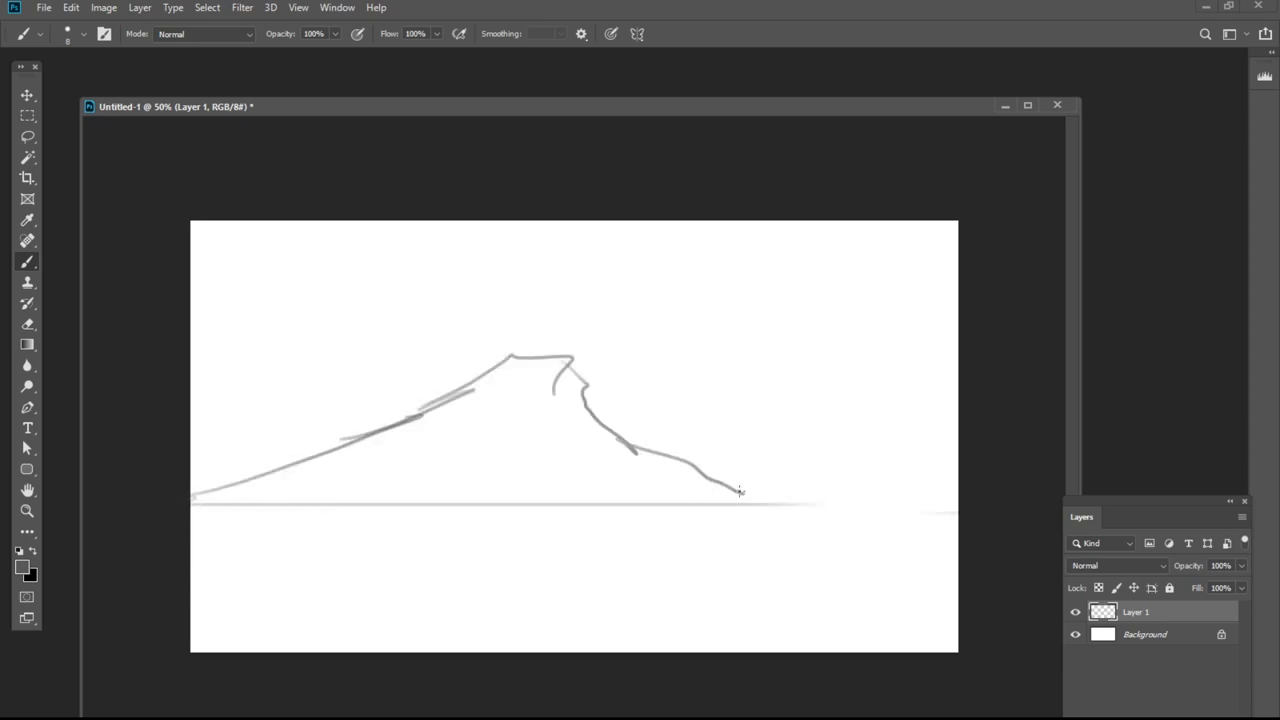
Sketch the tall pointed rock spire rising above the ledge, with its inner ridges and steep right foot.
drag(674, 448, 738, 485)
drag(562, 374, 654, 415)
mouse_move(562, 374)
mouse_down()
mouse_move(655, 382)
mouse_move(578, 268)
mouse_move(668, 344)
mouse_up()
drag(666, 320, 702, 468)
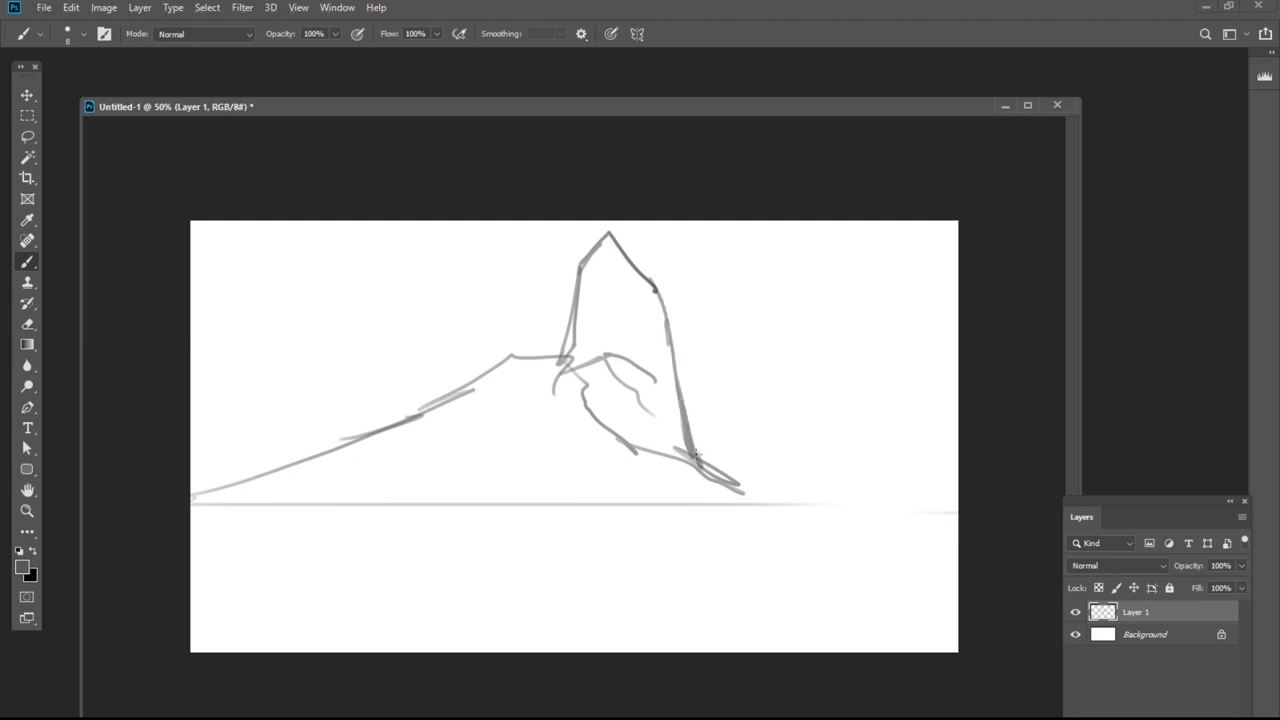
drag(684, 380, 758, 512)
mouse_move(718, 445)
mouse_down()
mouse_move(760, 503)
mouse_move(817, 499)
mouse_up()
Sketch the foreground shorelines and complete the low ridge lines running to both canvas edges.
drag(748, 498, 190, 558)
drag(190, 548, 572, 550)
drag(828, 604, 465, 610)
drag(742, 484, 881, 499)
drag(885, 502, 960, 507)
mouse_move(310, 459)
mouse_down()
mouse_move(163, 483)
mouse_move(327, 460)
mouse_up()
drag(724, 464, 960, 497)
Select the sky area with the Magic Wand, hide the sketch layer, and invert the selection to the land.
click(27, 157)
click(763, 360)
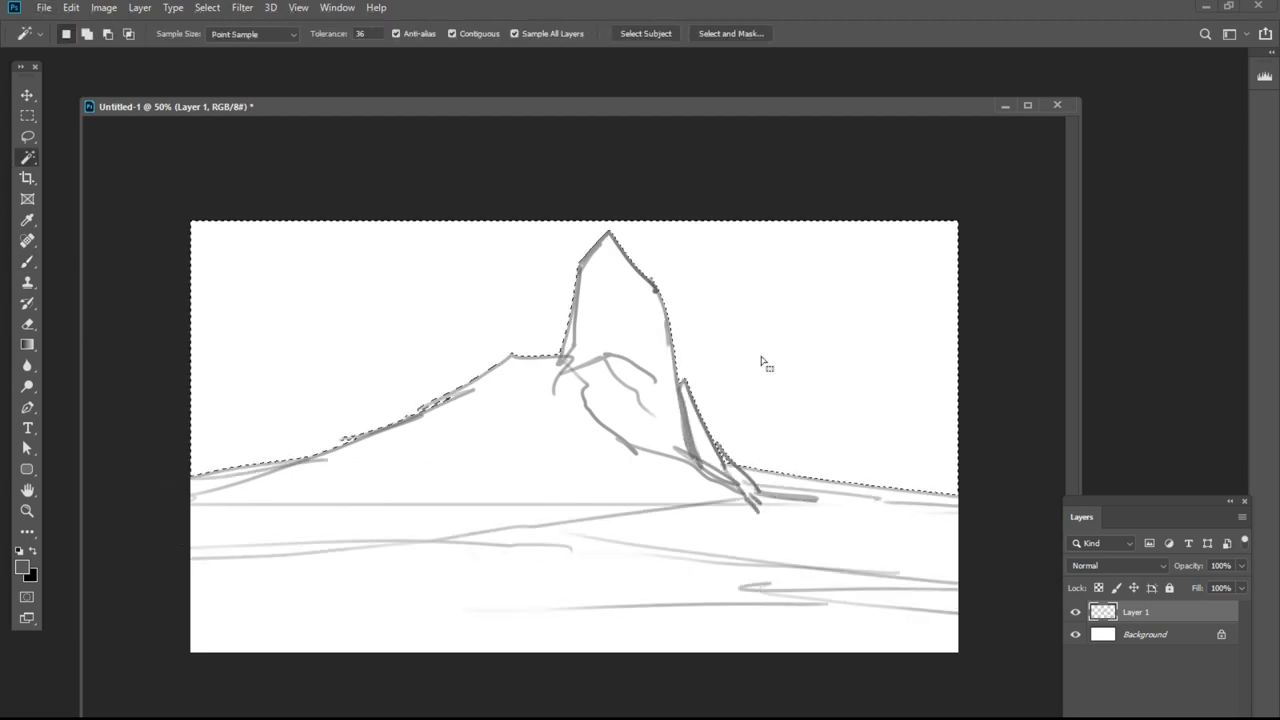
click(1075, 612)
key(ctrl+shift+i)
Add a new layer above the Background, fill the land selection with dark grey, and deselect it.
click(1144, 637)
key(ctrl+shift+alt+n)
drag(27, 344, 80, 354)
click(386, 338)
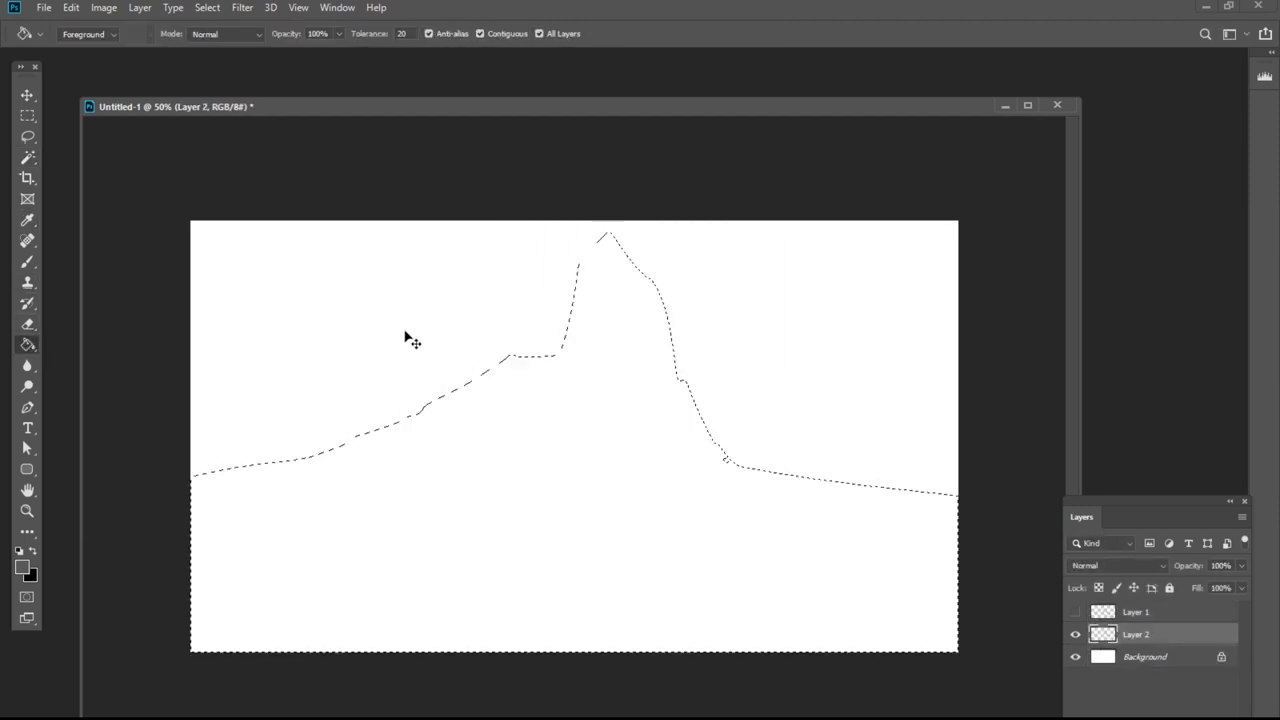
key(ctrl+d)
Brush small rocky bumps in the same grey along the mountain silhouette's slopes.
key(b)
drag(449, 404, 312, 462)
key(bracketleft)
drag(711, 435, 722, 452)
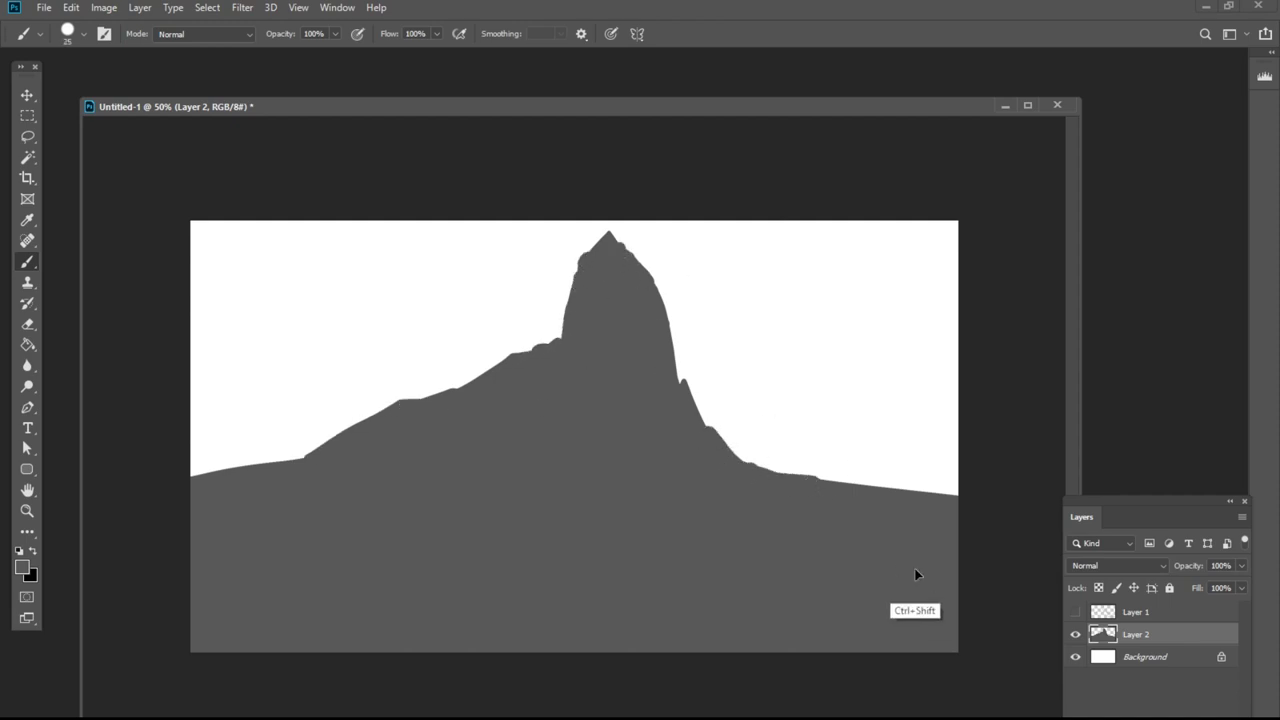
Pick a hard eraser brush, reduce it to 45, and trim the silhouette's peak and right slope into a rougher edge.
click(27, 324)
click(84, 34)
double_click(379, 204)
drag(725, 350, 757, 346)
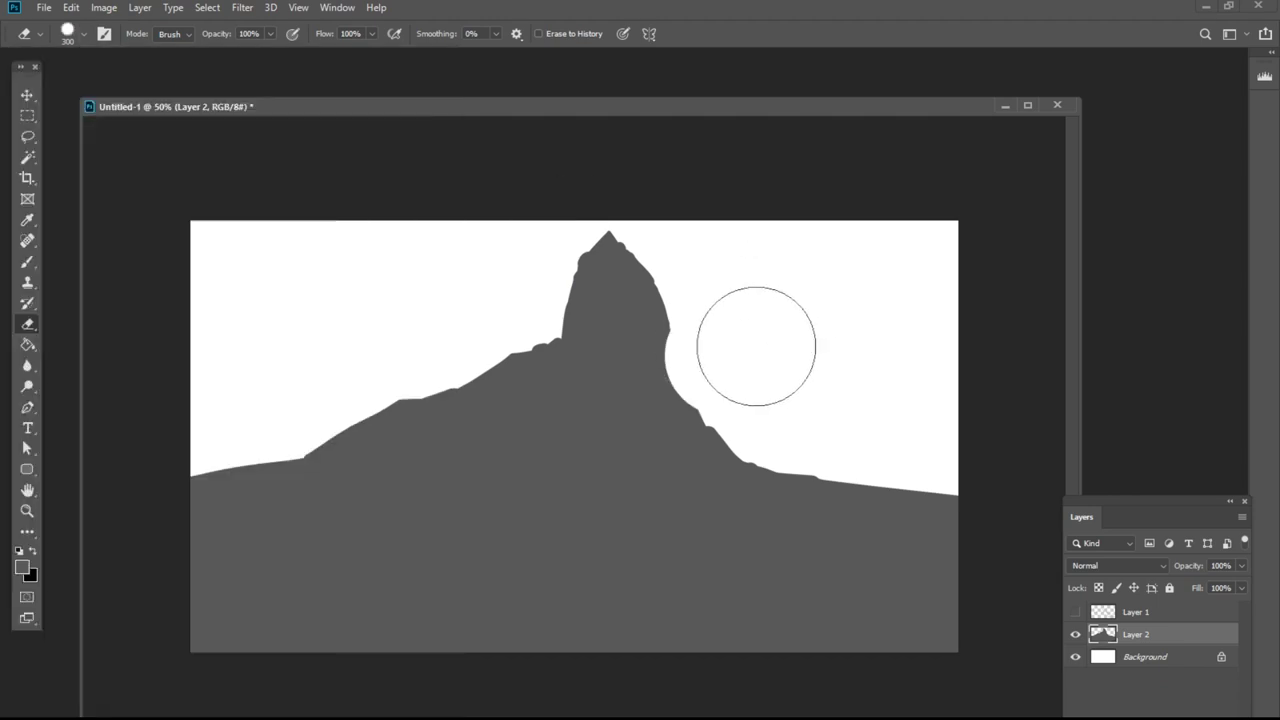
key(ctrl+z)
key(bracketleft)
key(bracketleft)
key(bracketleft)
key(bracketleft)
key(bracketleft)
key(bracketleft)
key(bracketleft)
key(bracketleft)
key(bracketleft)
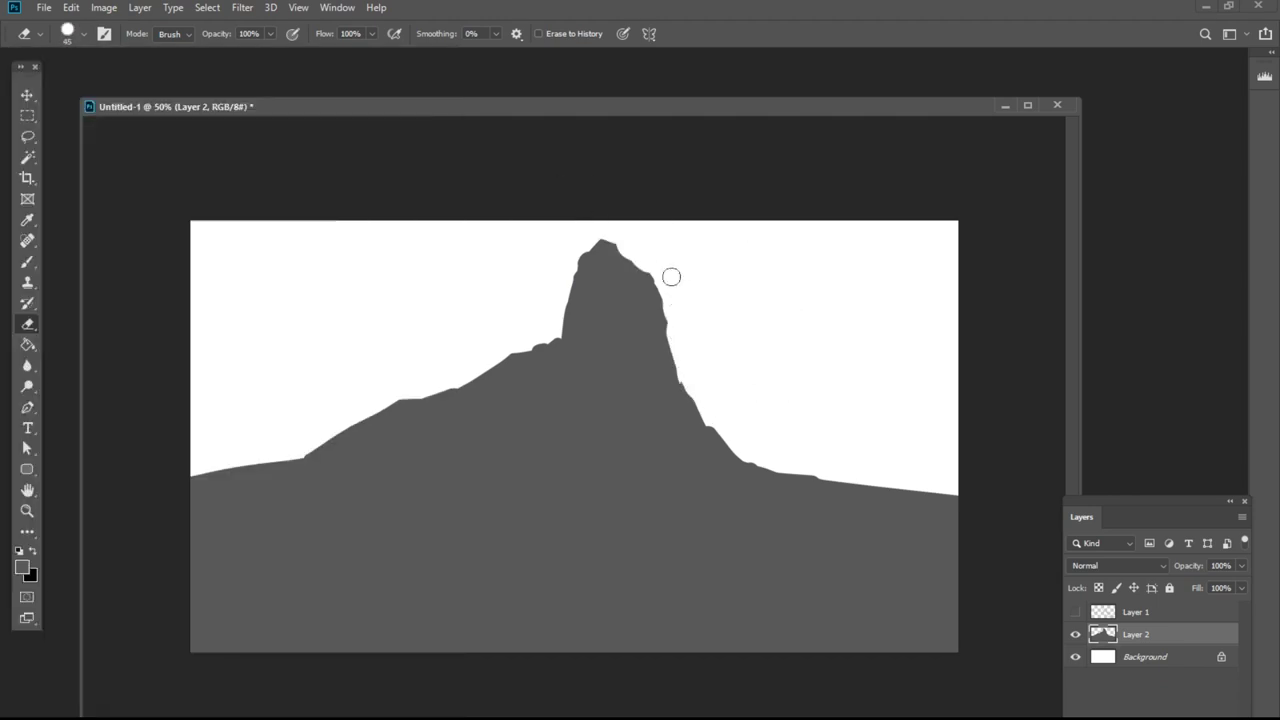
right_click(27, 324)
right_click(27, 345)
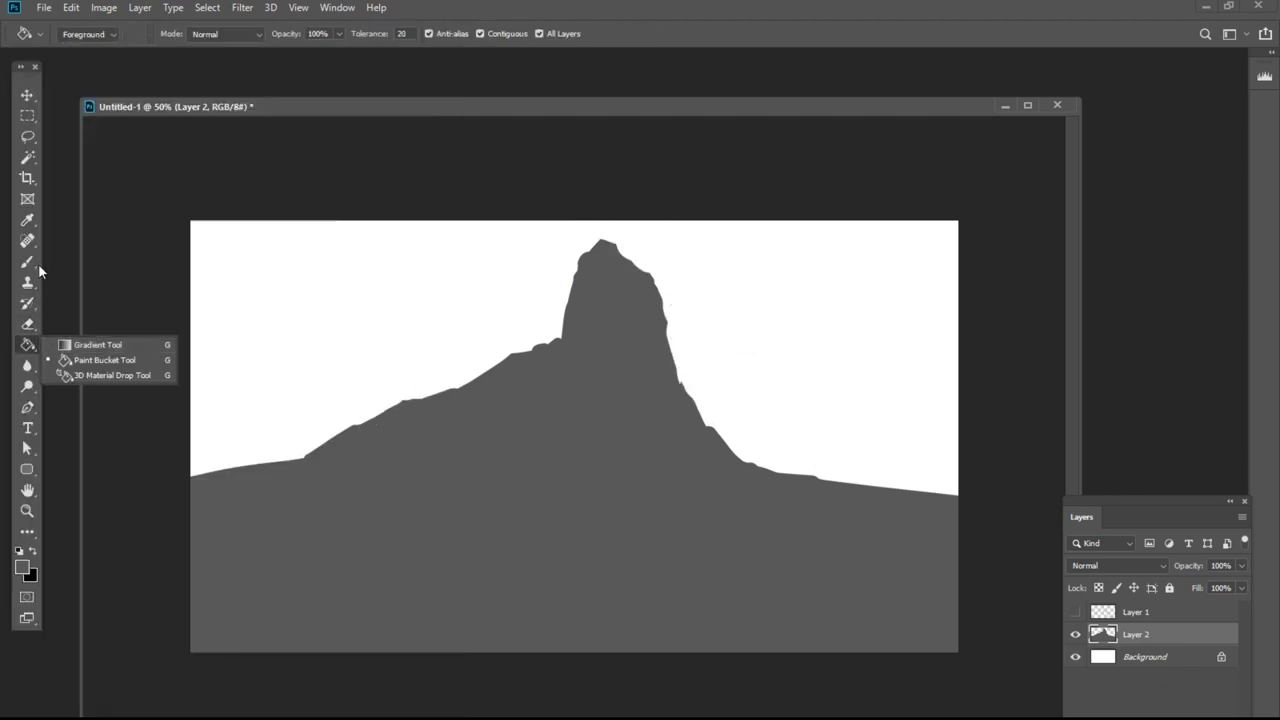
Pick a soft round brush and fill the Background layer with dark teal for the sky.
click(27, 262)
click(84, 34)
double_click(94, 357)
click(1157, 657)
key(alt+BackSpace)
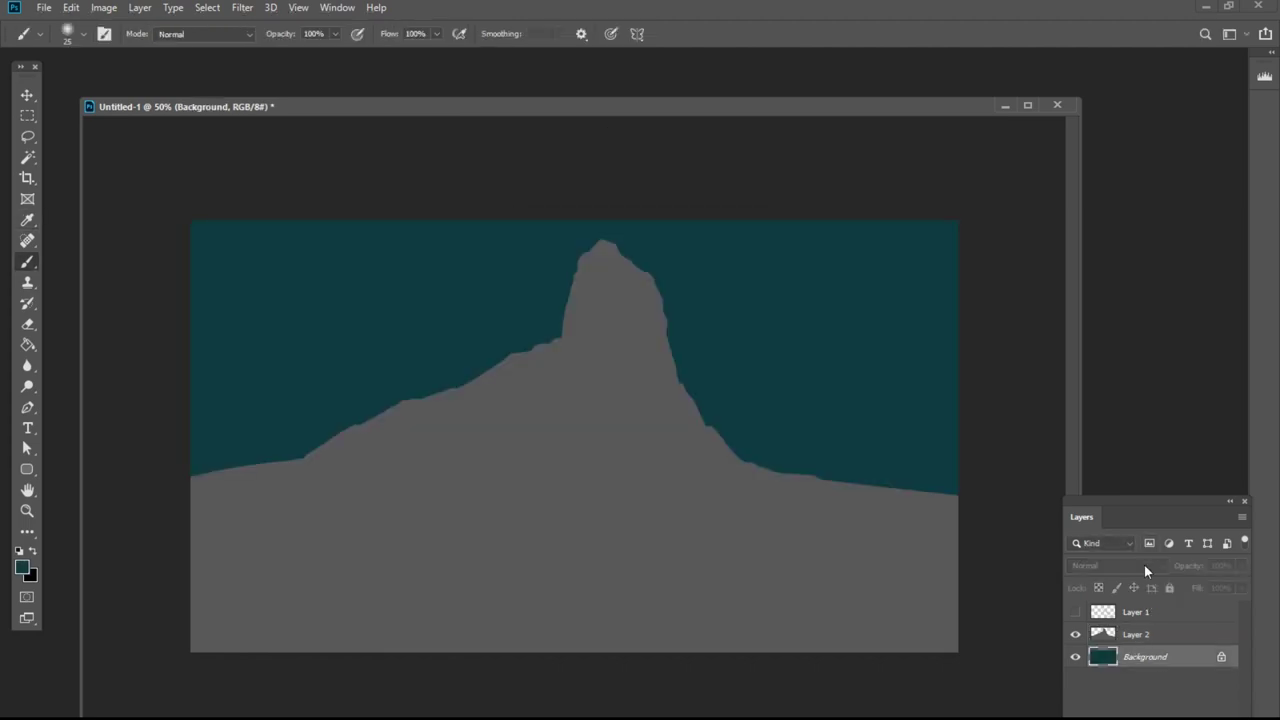
Enlarge the soft brush and paint a lighter teal glow in the sky behind the mountain along the horizon.
key(bracketright)
key(bracketright)
key(bracketright)
key(bracketright)
key(bracketright)
key(bracketright)
key(bracketright)
key(bracketright)
key(bracketright)
key(bracketright)
key(bracketright)
key(bracketright)
key(bracketright)
key(bracketright)
key(bracketright)
key(bracketright)
mouse_move(345, 440)
mouse_down()
mouse_move(590, 460)
mouse_move(745, 510)
mouse_up()
key(ctrl+z)
mouse_move(340, 510)
mouse_down()
mouse_move(907, 519)
mouse_move(769, 412)
mouse_move(791, 560)
mouse_up()
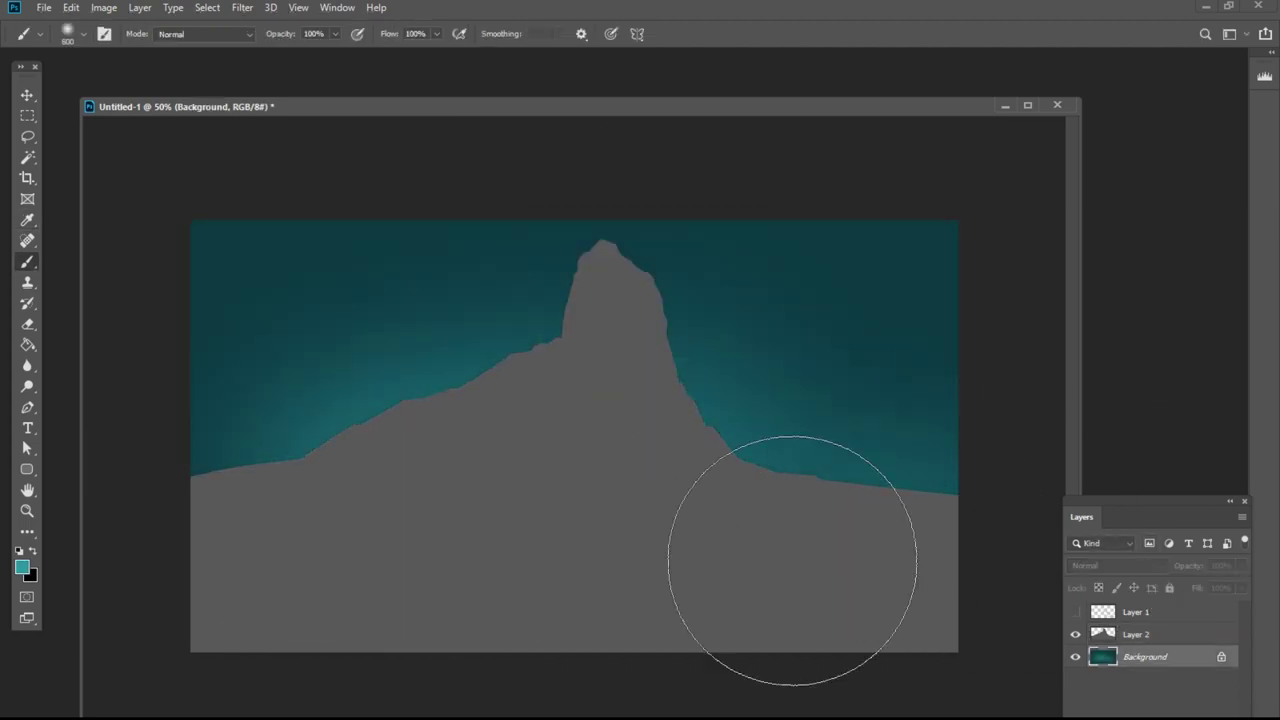
Add a new layer above the land silhouette on Layer 2 and clip it to the silhouette.
click(1146, 634)
key(ctrl+shift+alt+n)
alt+click(1116, 646)
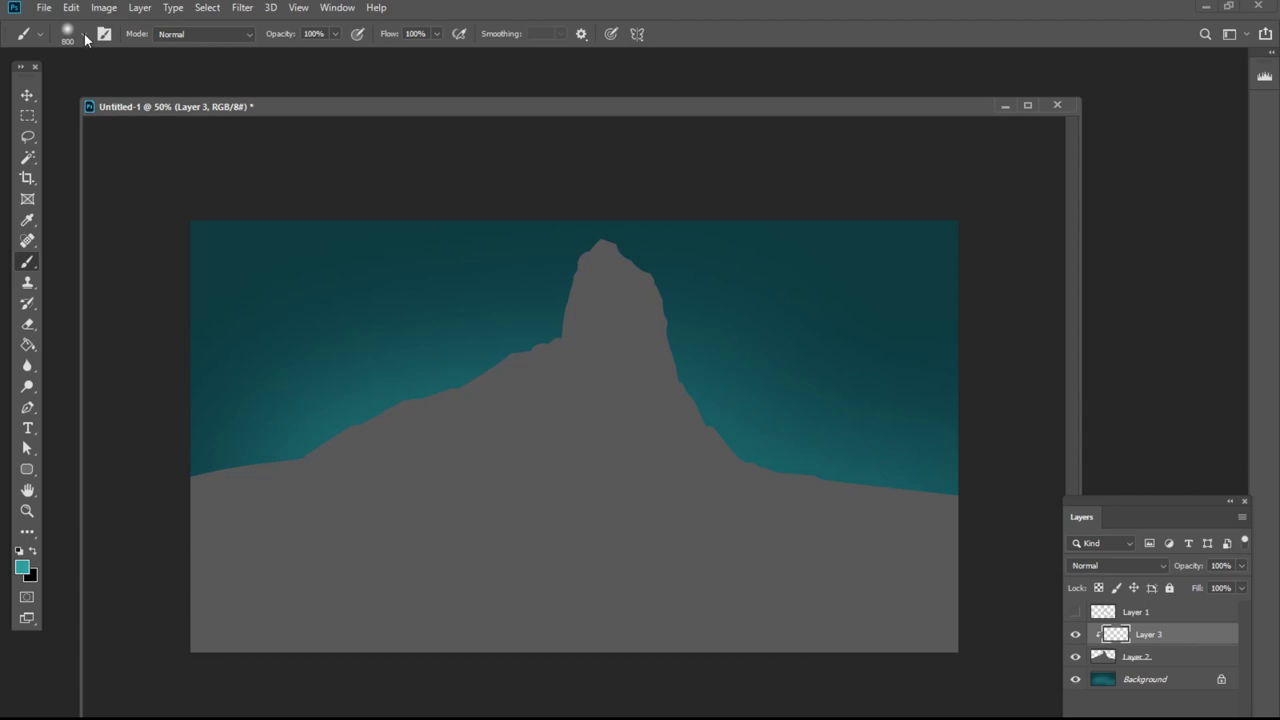
Choose the "as 5" brush, enlarge it to 500, and paint the mountain's peak dark navy.
click(84, 35)
scroll(322, 271, down, 3)
drag(415, 203, 409, 700)
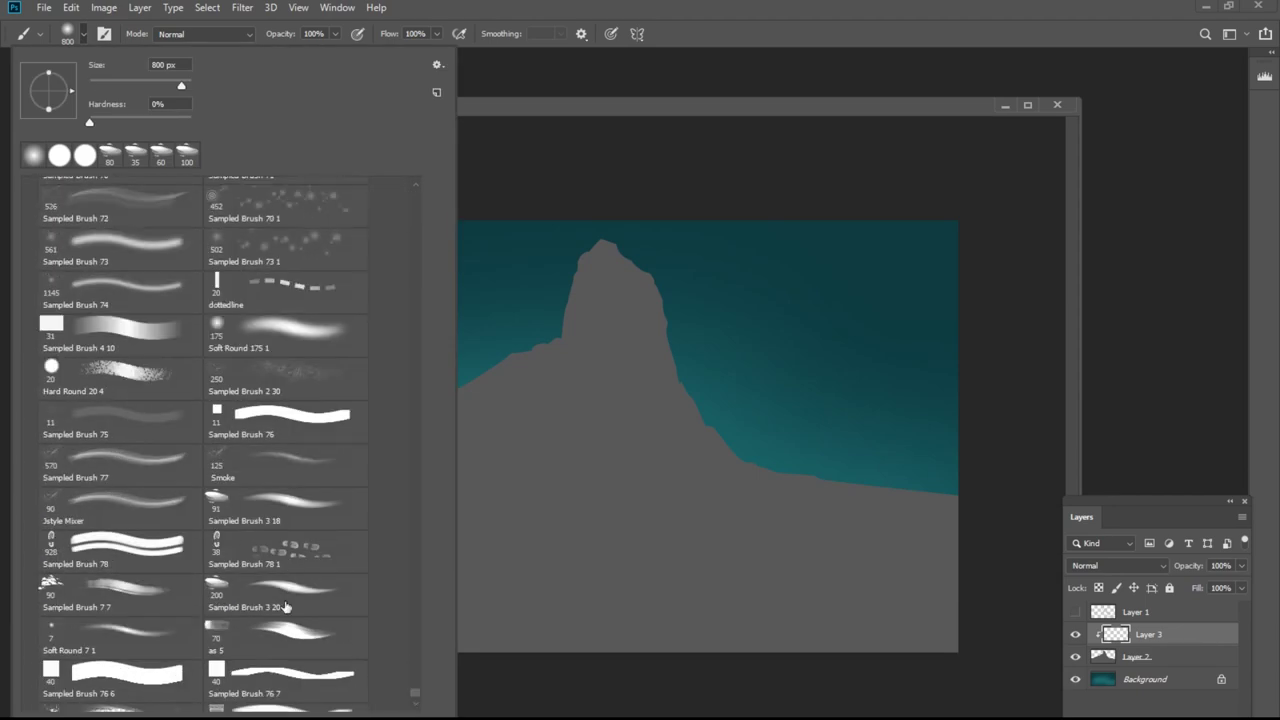
click(287, 622)
click(698, 134)
key(])
key(])
key(])
key(])
key(])
key(])
key(])
key(])
key(])
key(])
key(])
key(])
key(])
key(])
drag(611, 280, 626, 292)
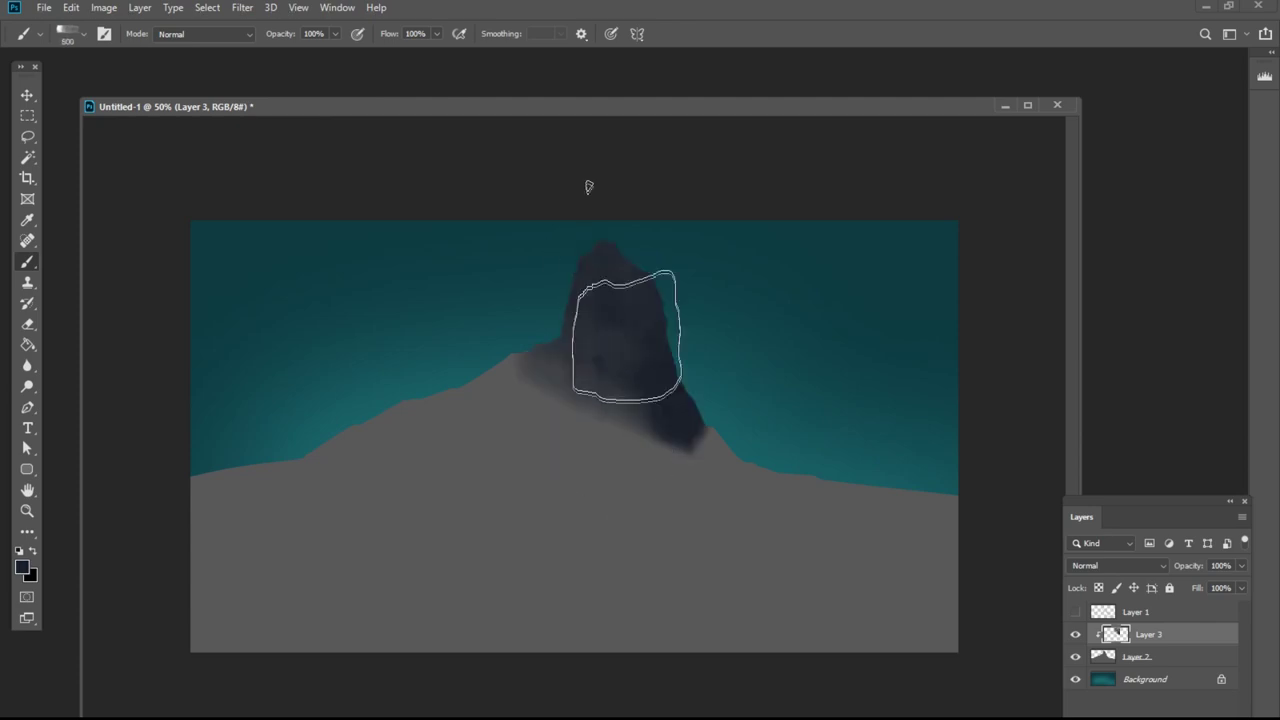
Paint dark navy shading over the mountain's slopes and low land, reducing the brush to 250.
key([)
key([)
mouse_move(600, 370)
mouse_down()
mouse_move(209, 537)
mouse_move(597, 484)
mouse_up()
key([)
key(ctrl+z)
drag(900, 520, 496, 597)
drag(340, 500, 200, 540)
drag(325, 560, 200, 598)
key([)
key([)
key([)
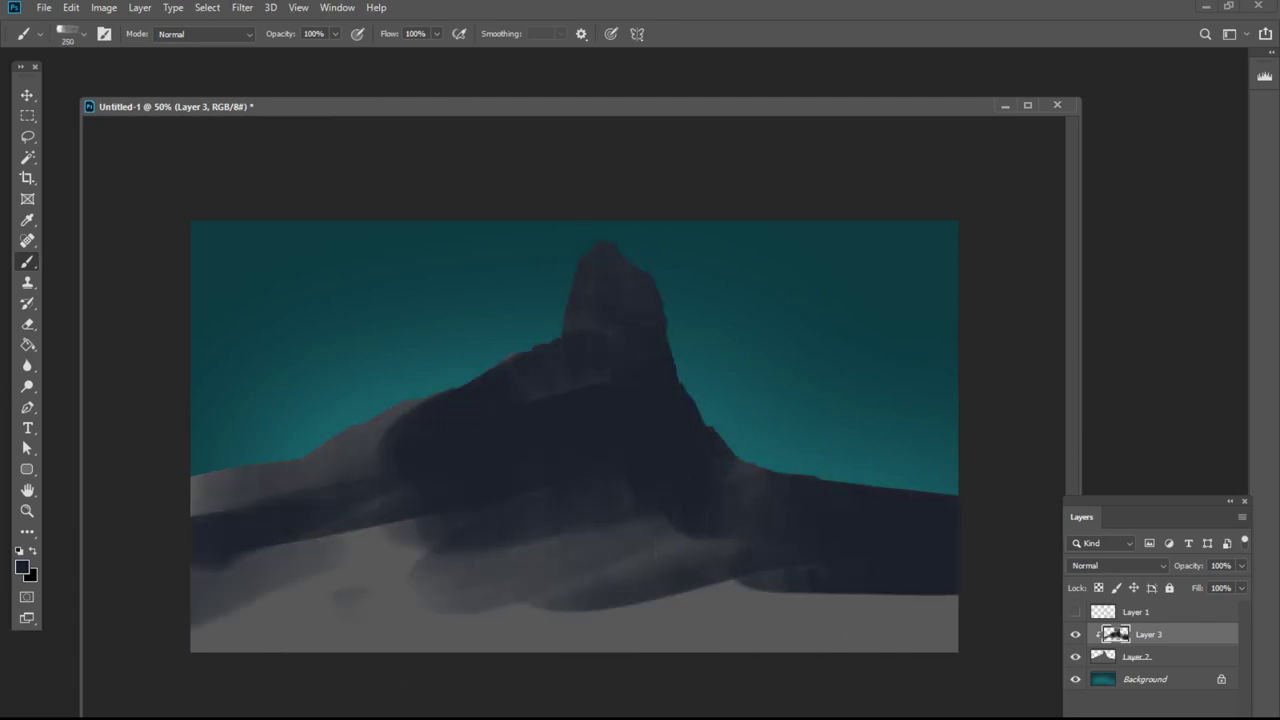
Add another clipped layer and brush muted teal snow across the mountain's lower slopes and foreground.
key(ctrl+shift+alt+n)
key(ctrl+alt+g)
drag(475, 420, 200, 520)
key(ctrl+z)
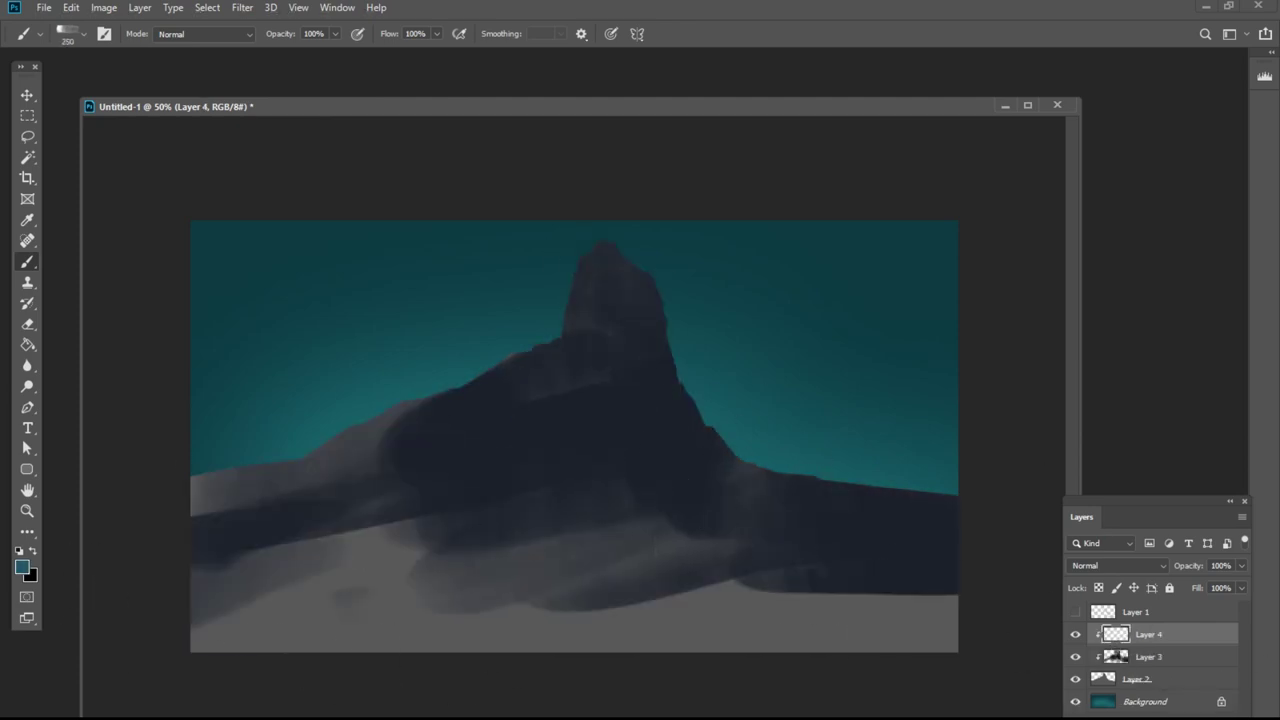
drag(470, 440, 205, 520)
key(ctrl+z)
drag(512, 378, 289, 488)
drag(505, 430, 185, 508)
mouse_move(275, 500)
mouse_down()
mouse_move(540, 470)
mouse_move(380, 562)
mouse_move(1038, 550)
mouse_move(240, 663)
mouse_up()
key(])
drag(190, 535, 854, 371)
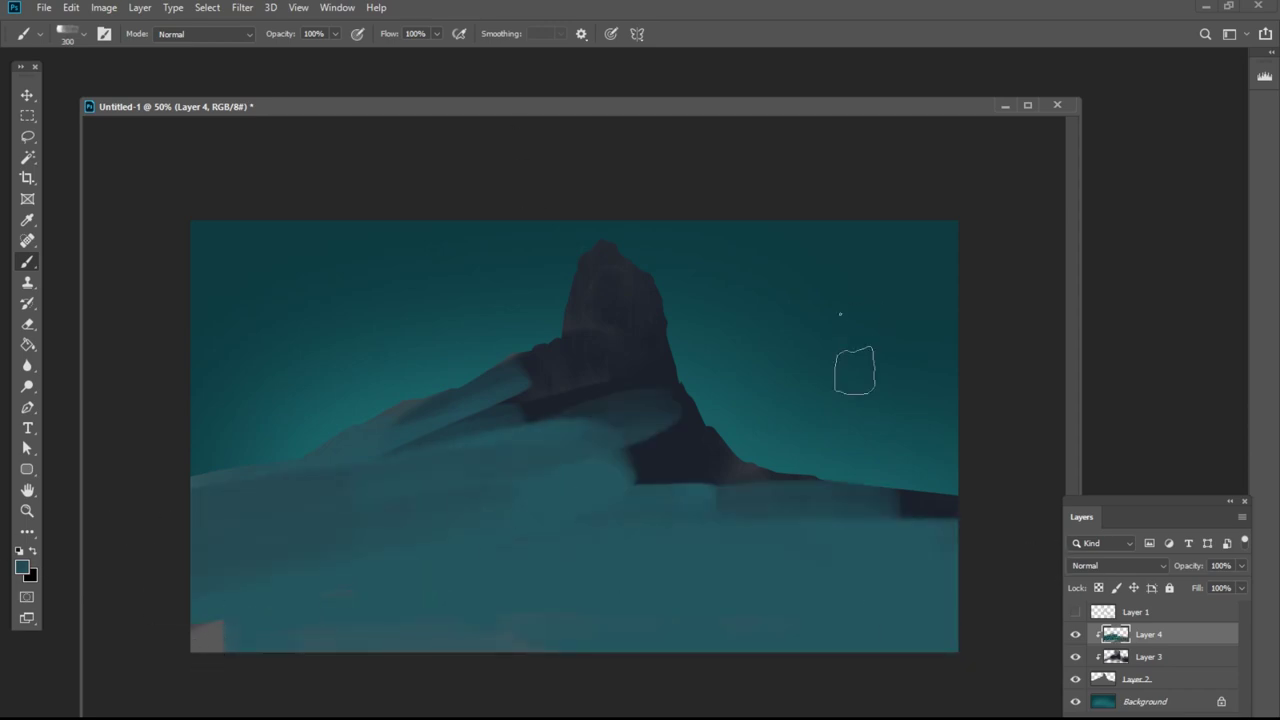
key(ctrl+z)
drag(596, 412, 173, 587)
Use a small hard eraser to carve jagged snow edges around the peak's base and right ridge, plus small rocky patches.
key(e)
click(84, 34)
click(312, 240)
drag(514, 379, 558, 358)
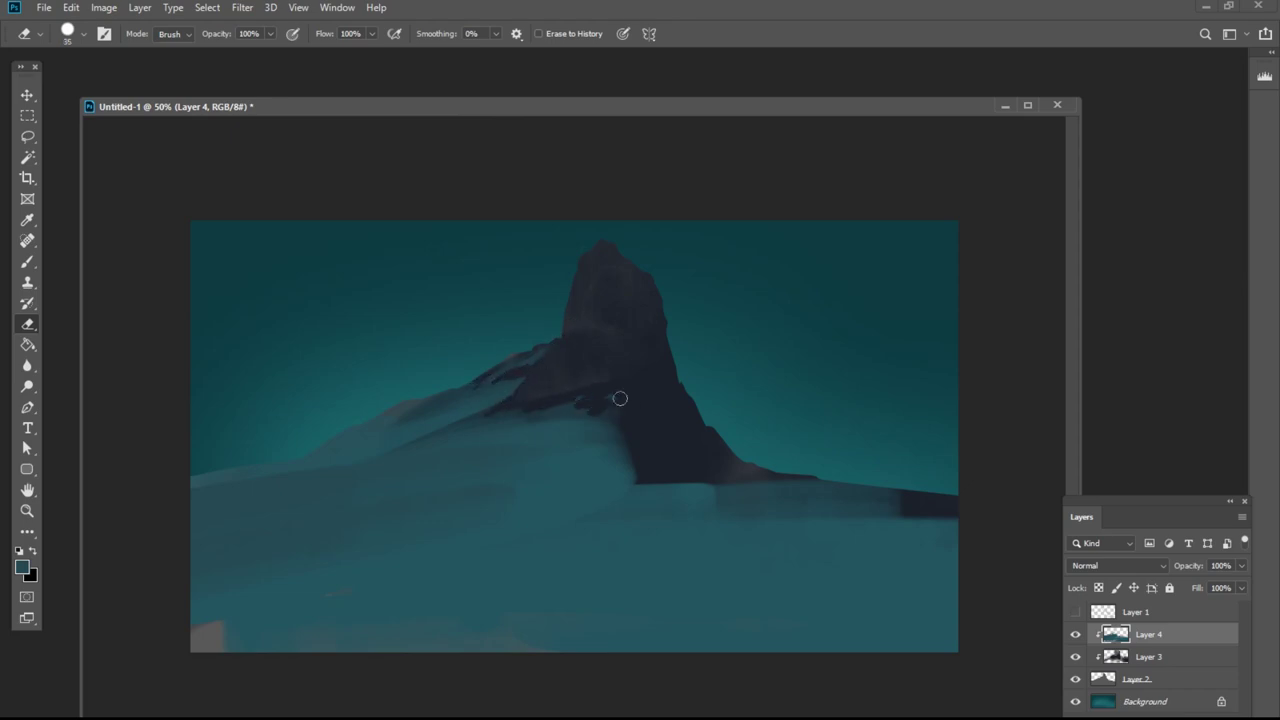
drag(719, 482, 1008, 507)
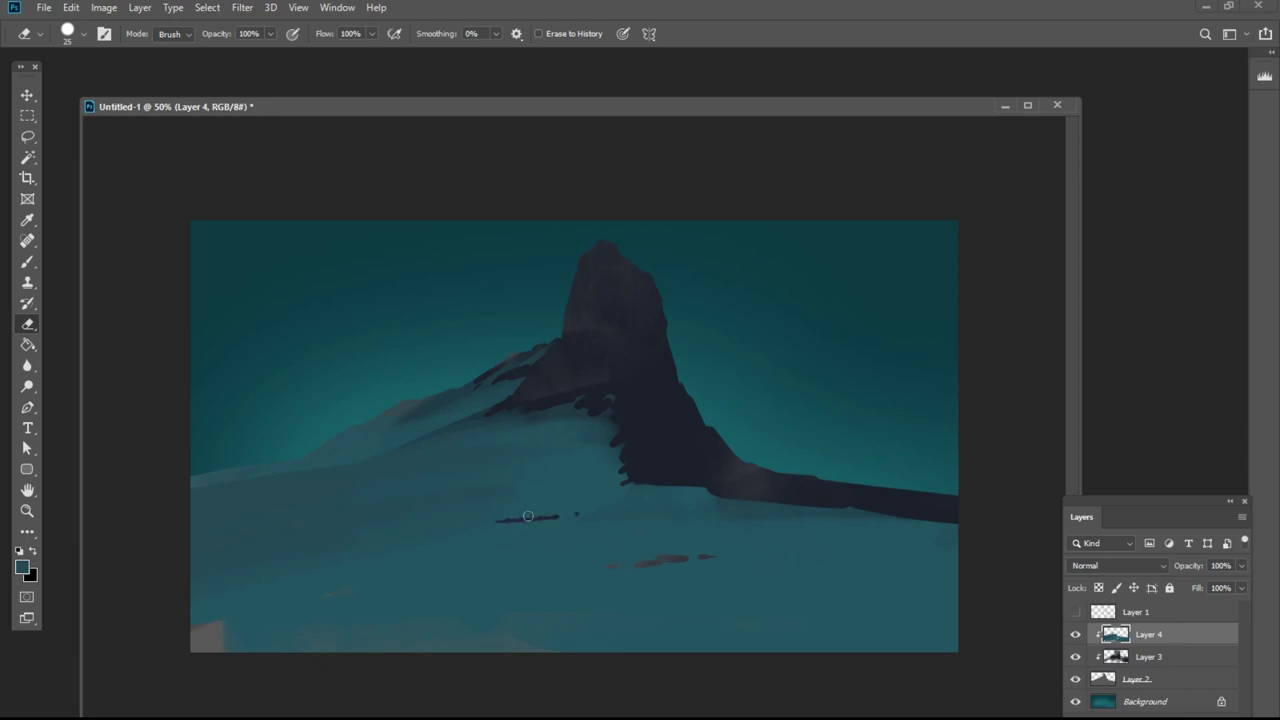
Add a clipped layer and paint snow patches and vertical rock texture on the peak with colours sampled from the painting.
key(ctrl+shift+alt+n)
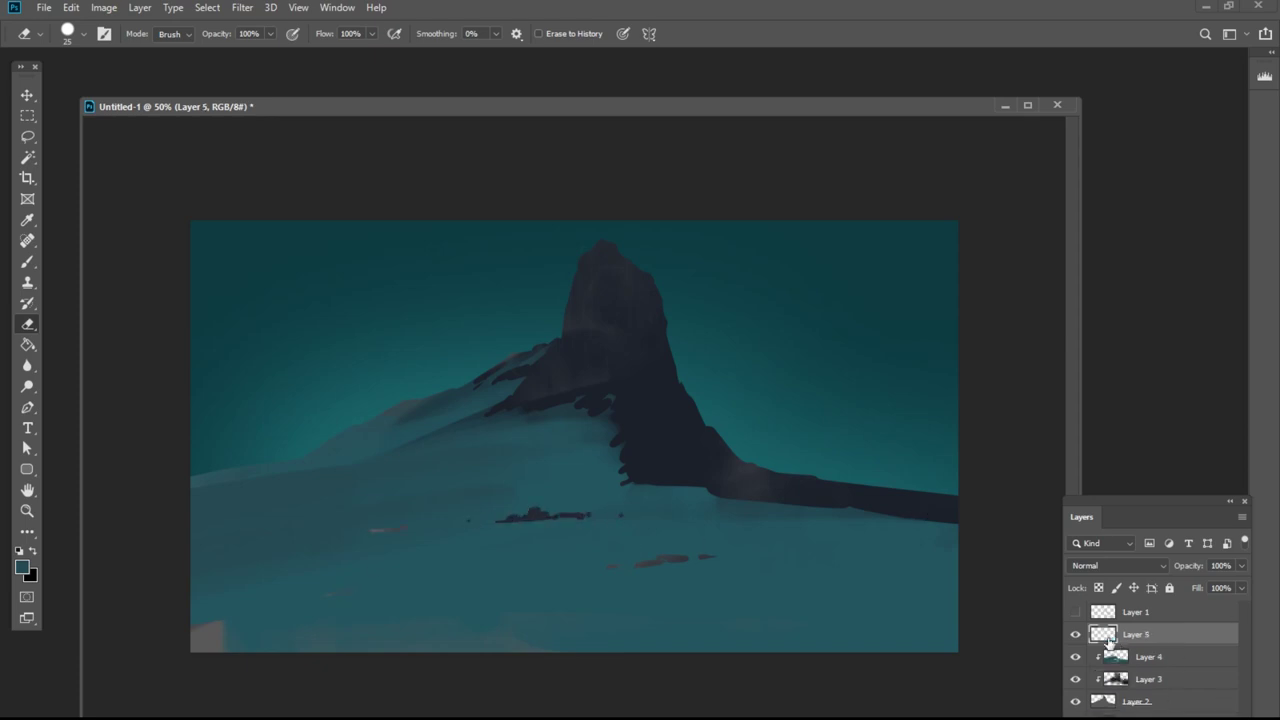
key(b)
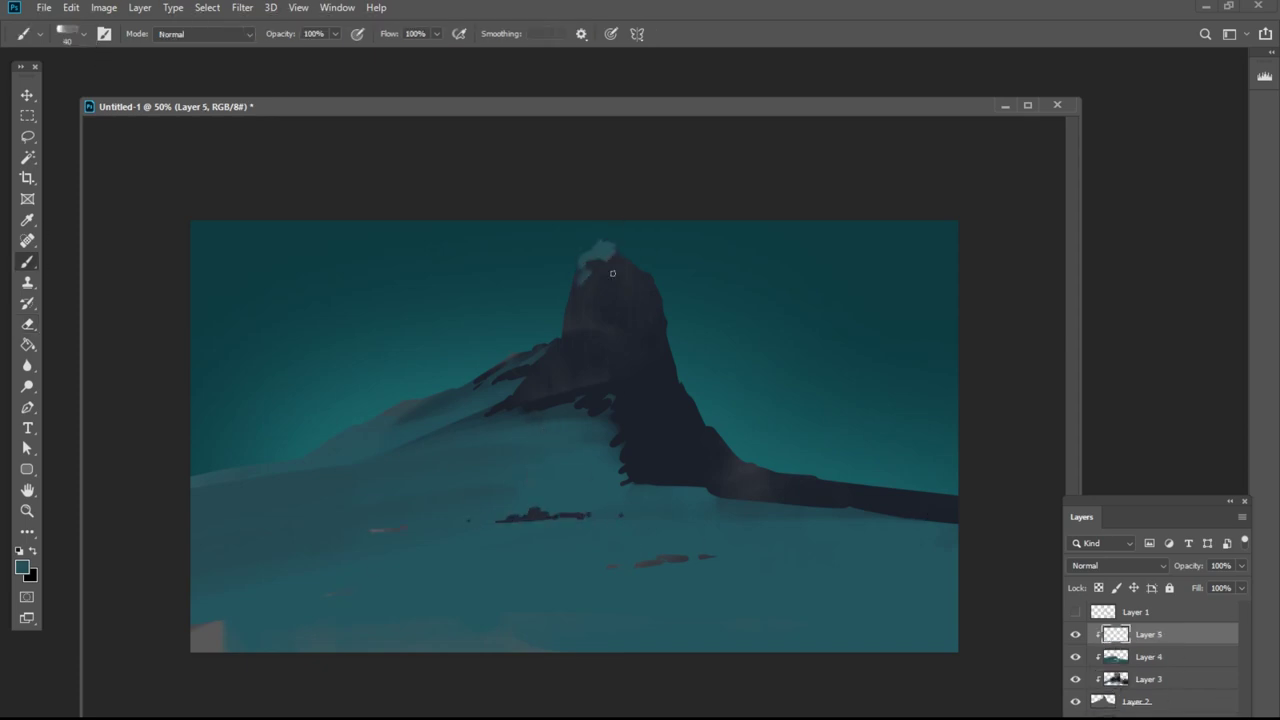
key(bracketleft)
alt+click(606, 280)
alt+click(597, 252)
key(bracketright)
key(bracketright)
key(bracketright)
alt+click(620, 299)
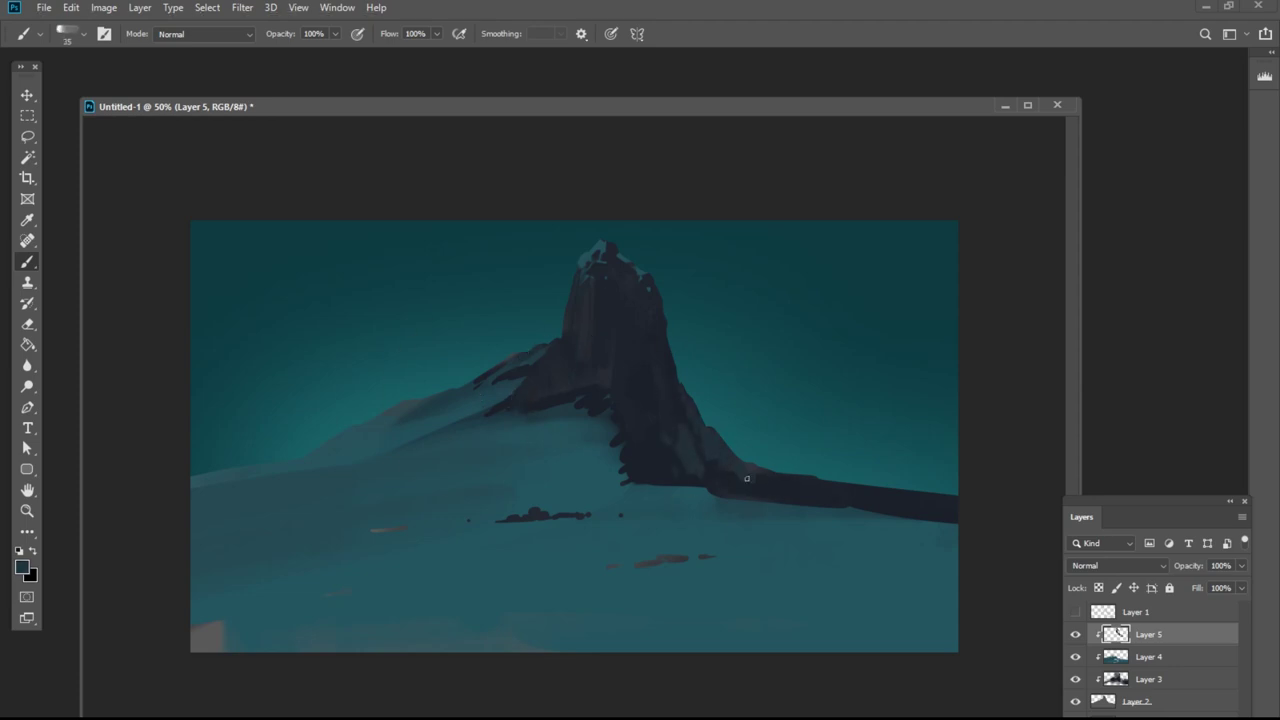
Brush dark slate rock tones along the low ridge running right from the mountain's base.
key(bracketright)
key(bracketright)
drag(746, 479, 952, 500)
Add a layer behind the main mountain, lasso distant peaks on both sides, paint them dark navy, and deselect.
key(ctrl+shift+alt+n)
key(l)
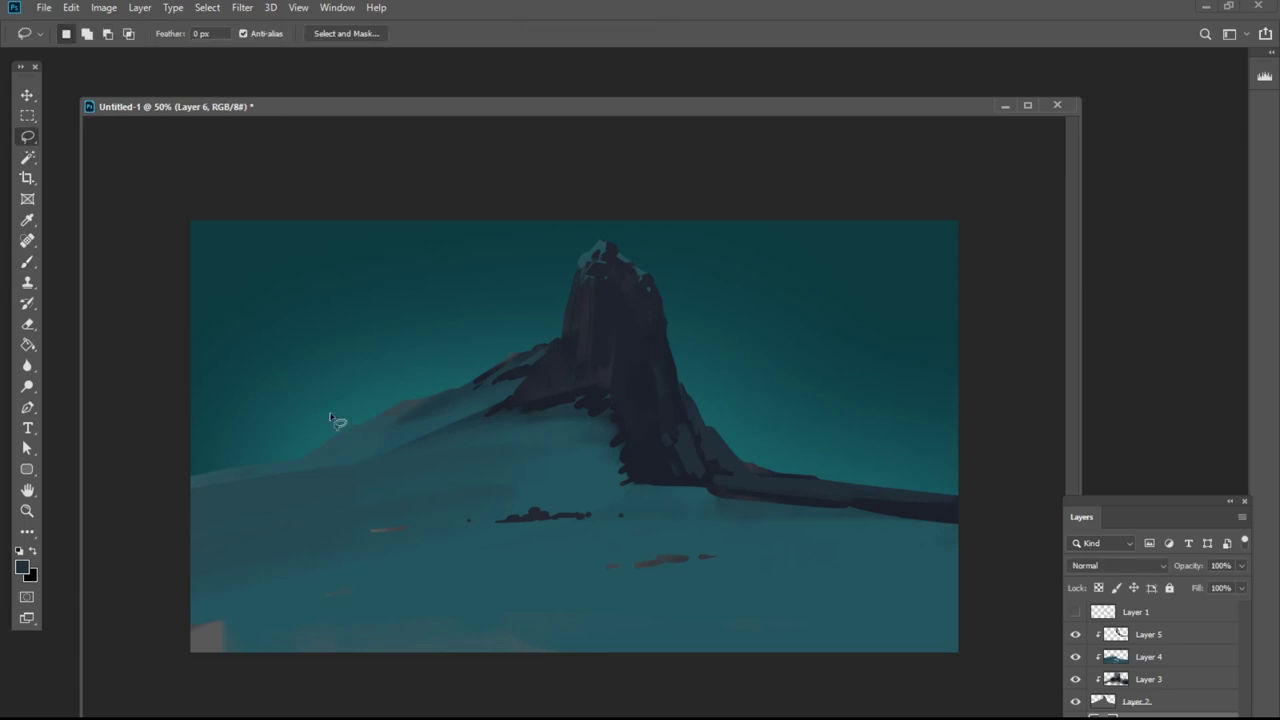
mouse_move(345, 410)
mouse_down()
mouse_move(826, 440)
mouse_move(157, 443)
mouse_move(194, 447)
mouse_up()
key(b)
mouse_move(310, 385)
mouse_down()
mouse_move(225, 440)
mouse_move(340, 430)
mouse_up()
drag(800, 440, 920, 480)
key(ctrl+d)
On a layer clipped to the distant mountains, brush bright teal snow along both summits and their left slopes.
key(ctrl+alt+g)
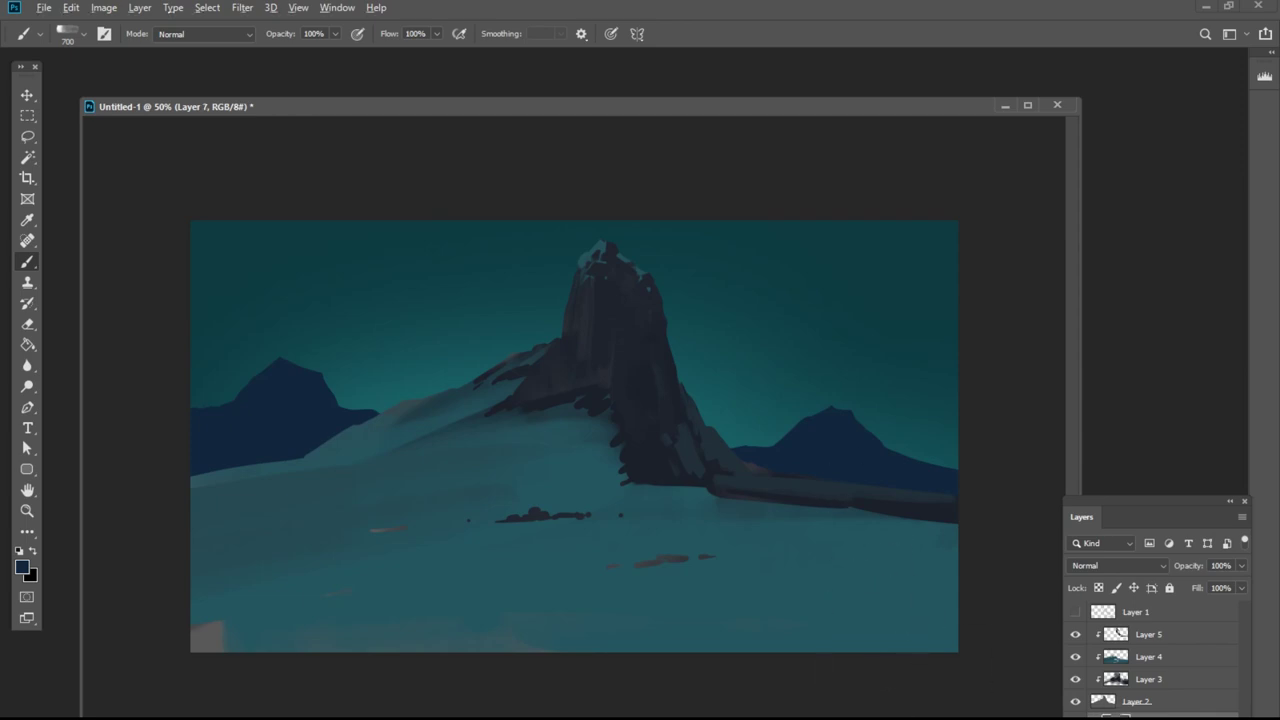
drag(790, 405, 820, 435)
key(ctrl+z)
key(bracketleft)
key(bracketleft)
key(bracketleft)
key(bracketleft)
key(bracketleft)
key(bracketleft)
drag(286, 362, 195, 412)
drag(286, 398, 220, 420)
drag(835, 410, 745, 450)
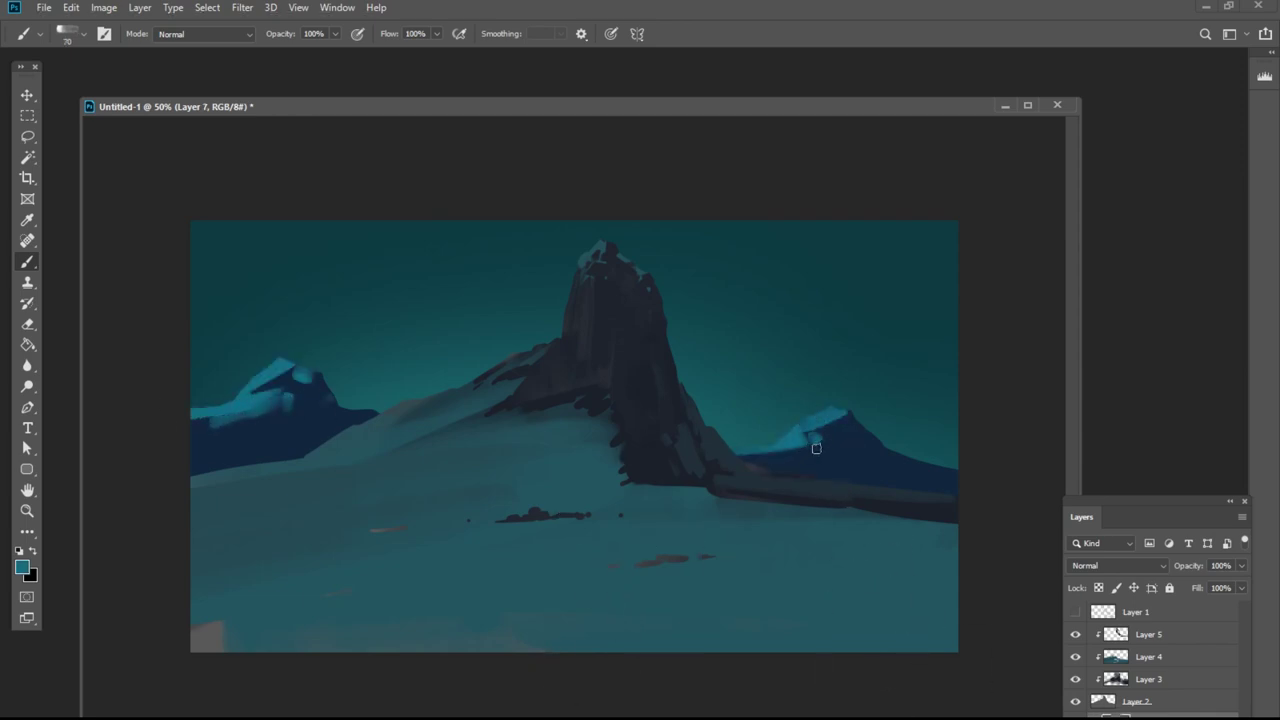
Refine the right distant mountain with sampled navy and teal strokes, reducing the brush to 35.
drag(822, 452, 908, 470)
alt+click(783, 469)
drag(783, 469, 900, 474)
key(bracketleft)
key(bracketleft)
key(bracketleft)
key(bracketleft)
alt+click(822, 420)
drag(818, 448, 862, 462)
alt+click(840, 468)
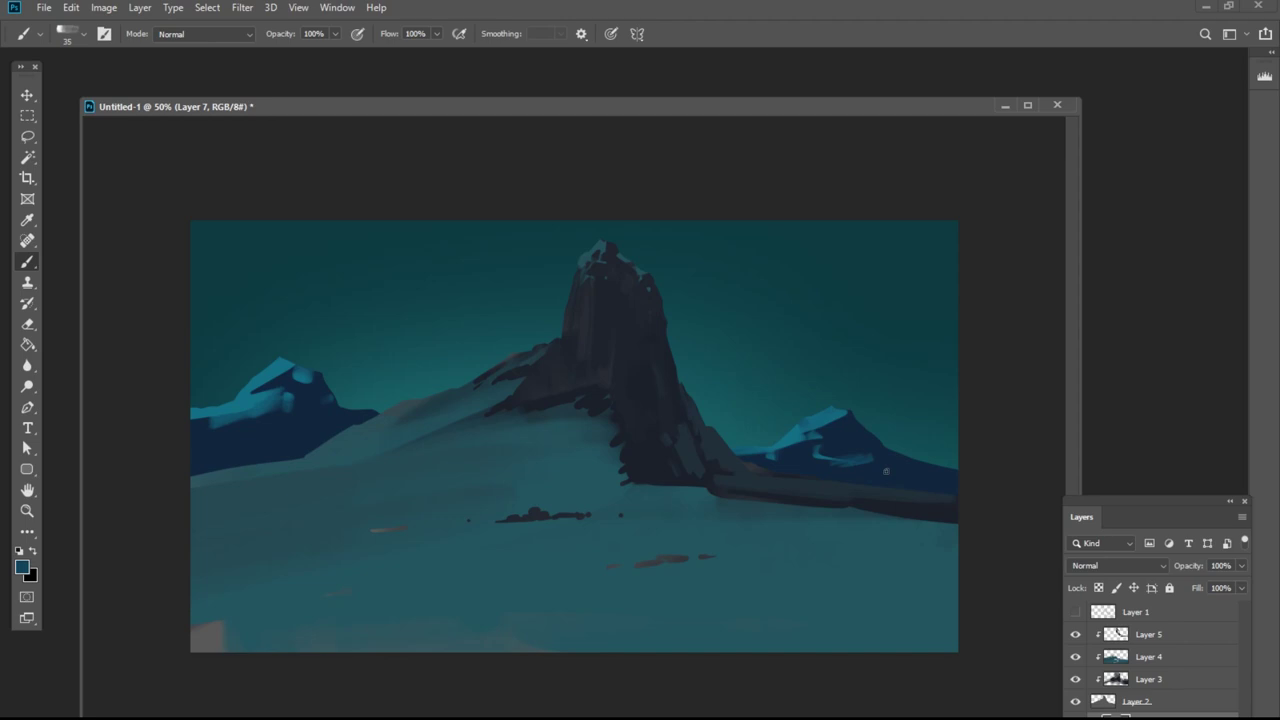
Enlarge the brush to 50 and break up the left distant mountain with sampled dark blue and teal shading.
alt+click(314, 388)
key(bracketright)
key(bracketright)
key(bracketright)
alt+click(318, 420)
mouse_move(318, 448)
mouse_down()
mouse_move(196, 466)
mouse_move(290, 448)
mouse_up()
drag(270, 448, 222, 448)
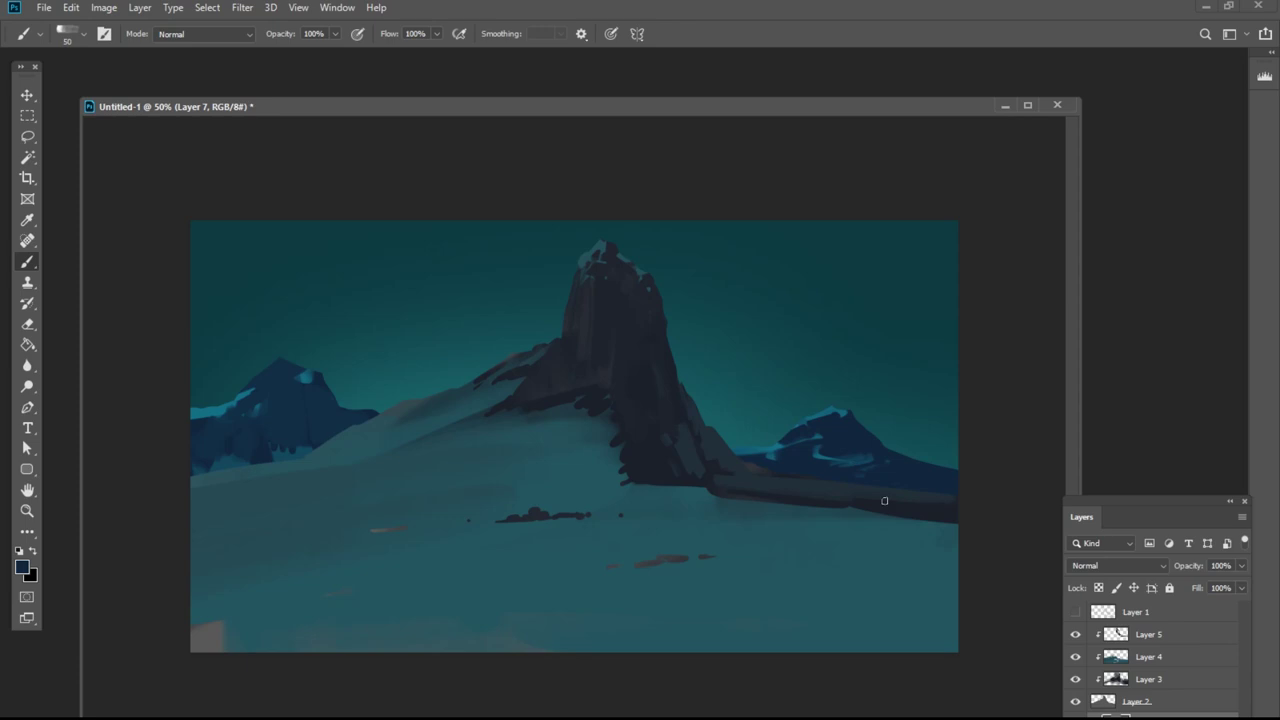
Select Layer 2 through Layer 5 and shift the main mountain to the left.
click(1158, 701)
shift+click(1158, 635)
drag(896, 611, 834, 611)
Merge the selected mountain layers, then stretch a marquee-selected strip of the land to fill the gap at the canvas's right edge.
click(28, 116)
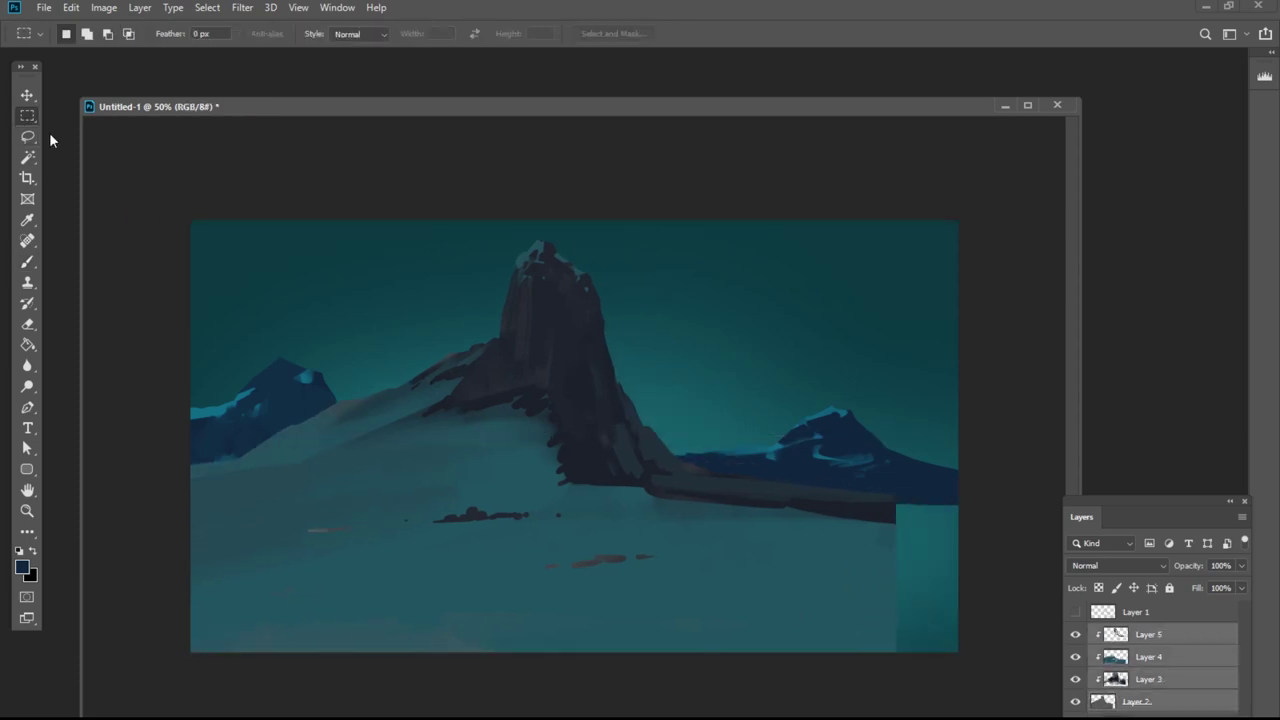
right_click(1108, 684)
click(1115, 488)
drag(723, 434, 917, 660)
key(ctrl+t)
drag(917, 544, 1085, 535)
key(Return)
key(ctrl+d)
Add a new layer, lasso a low foreground hill, fill it with light blue-teal, and deselect.
key(ctrl+shift+alt+n)
click(28, 157)
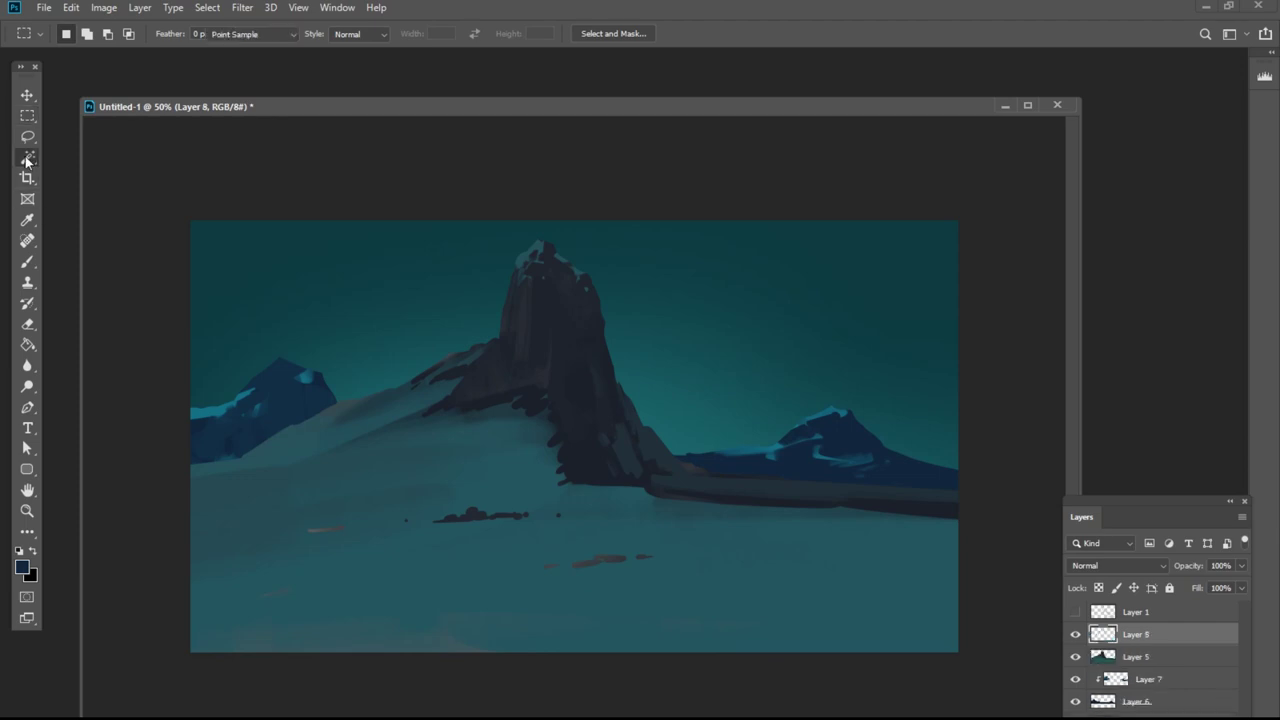
click(28, 137)
mouse_move(188, 604)
mouse_down()
mouse_move(545, 548)
mouse_move(186, 608)
mouse_up()
click(31, 262)
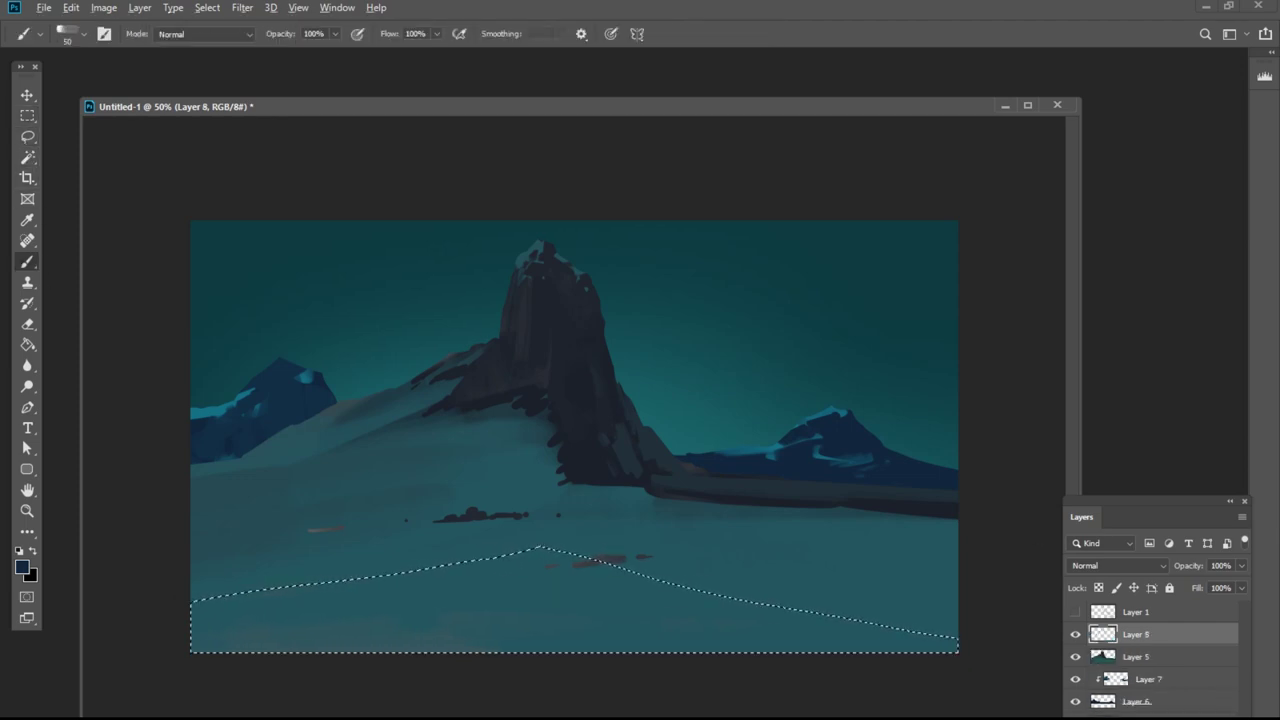
drag(272, 634, 645, 562)
key(ctrl+z)
key(alt+BackSpace)
key(ctrl+d)
Paint dark rocks with soft shadow strokes on the foreground hill using a smaller brush and sampled colours.
key(bracketleft)
key(bracketleft)
key(bracketleft)
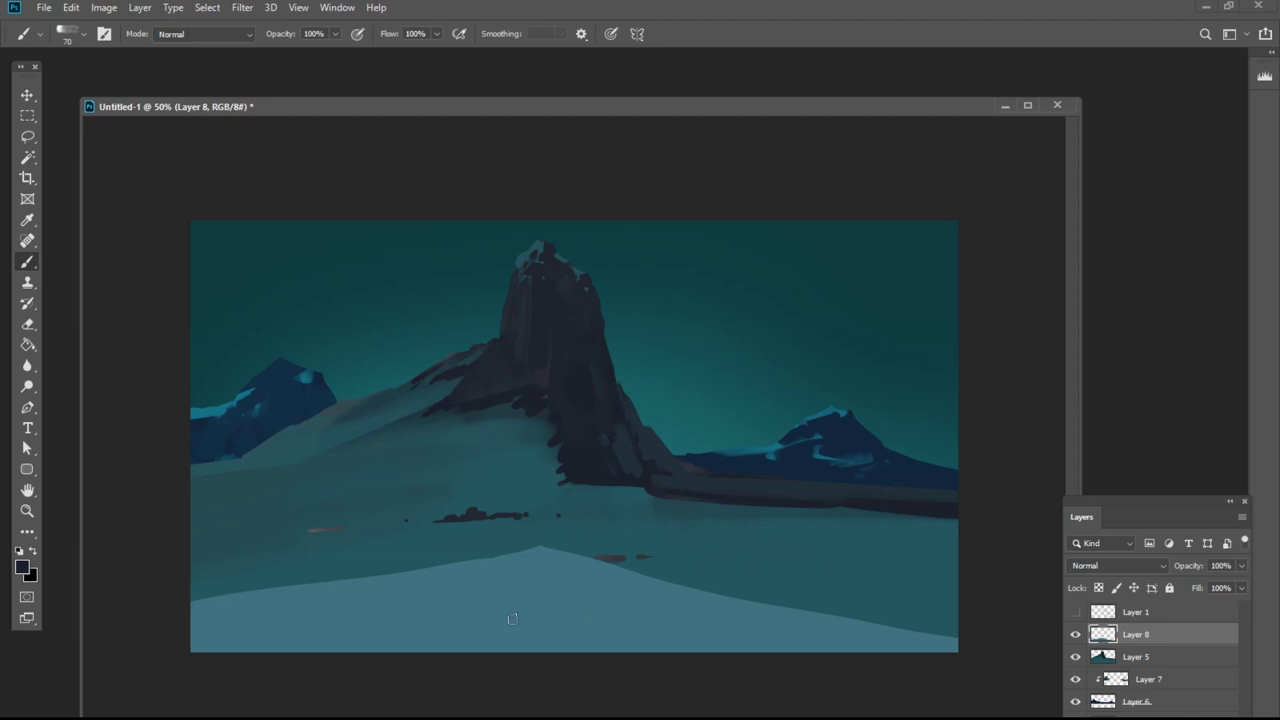
drag(494, 617, 598, 614)
alt+click(545, 601)
mouse_move(490, 604)
mouse_down()
mouse_move(600, 603)
mouse_move(562, 624)
mouse_up()
alt+click(560, 614)
drag(608, 618, 575, 618)
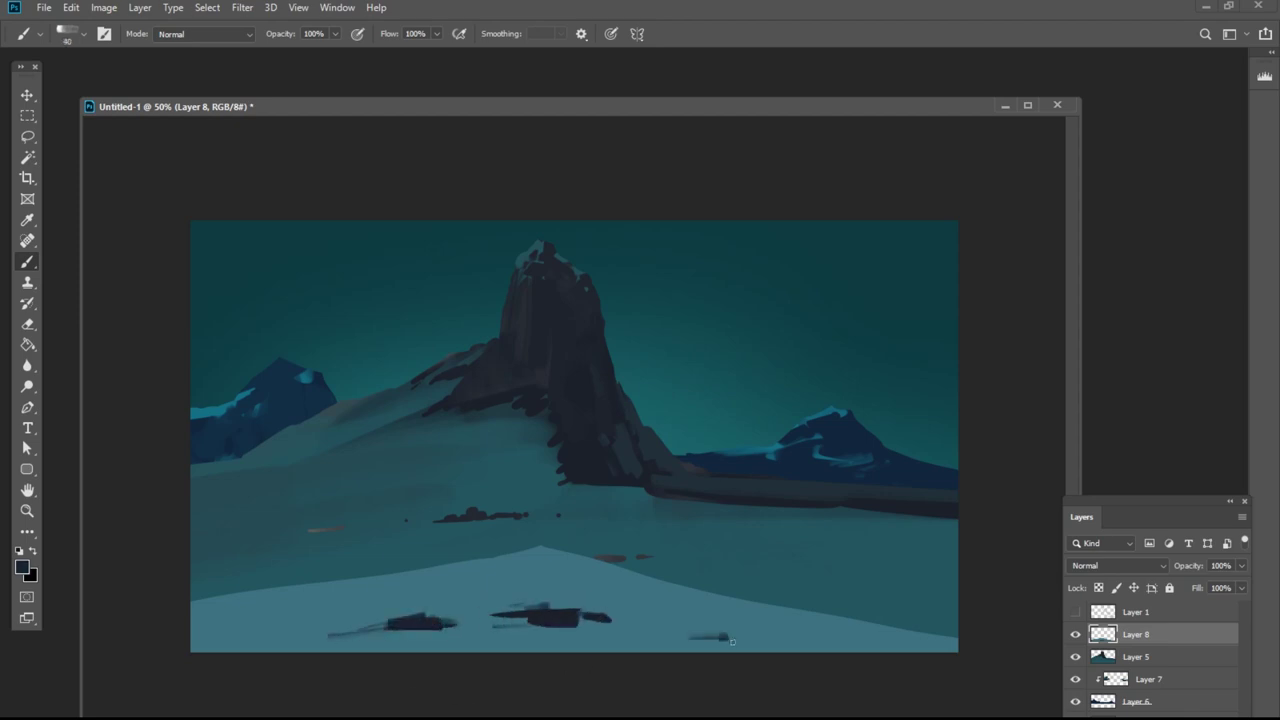
Reshape the dark rocks in the middle of the foreground hill using colours sampled from the rocks and snow.
alt+click(506, 598)
mouse_move(494, 606)
mouse_down()
mouse_move(604, 611)
mouse_move(512, 624)
mouse_up()
alt+click(530, 612)
mouse_move(464, 600)
mouse_down()
mouse_move(514, 592)
mouse_move(473, 607)
mouse_up()
alt+click(490, 608)
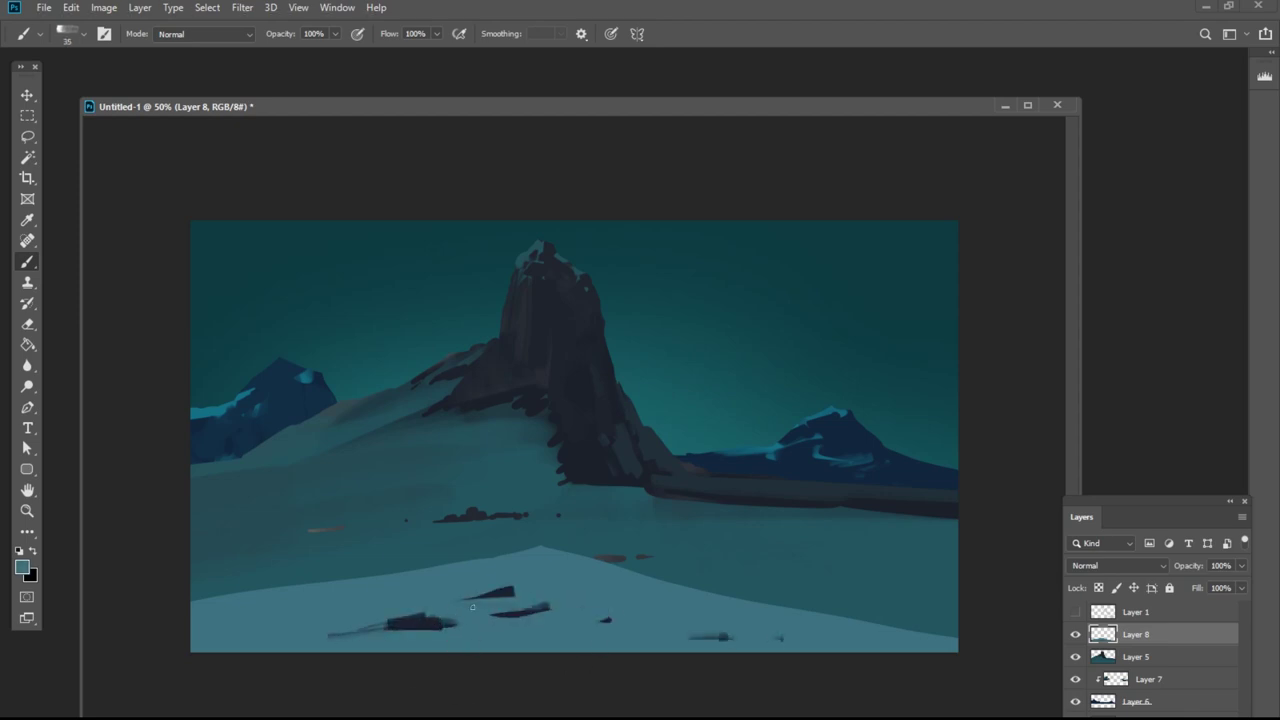
Paint a long dark rock with soft teal shadow strokes at the left end of the foreground hill.
alt+click(415, 624)
key(bracketright)
key(bracketright)
key(bracketright)
drag(228, 630, 345, 632)
mouse_move(218, 643)
mouse_down()
mouse_move(364, 644)
mouse_move(222, 638)
mouse_move(355, 637)
mouse_up()
alt+click(352, 622)
alt+click(361, 459)
key(bracketright)
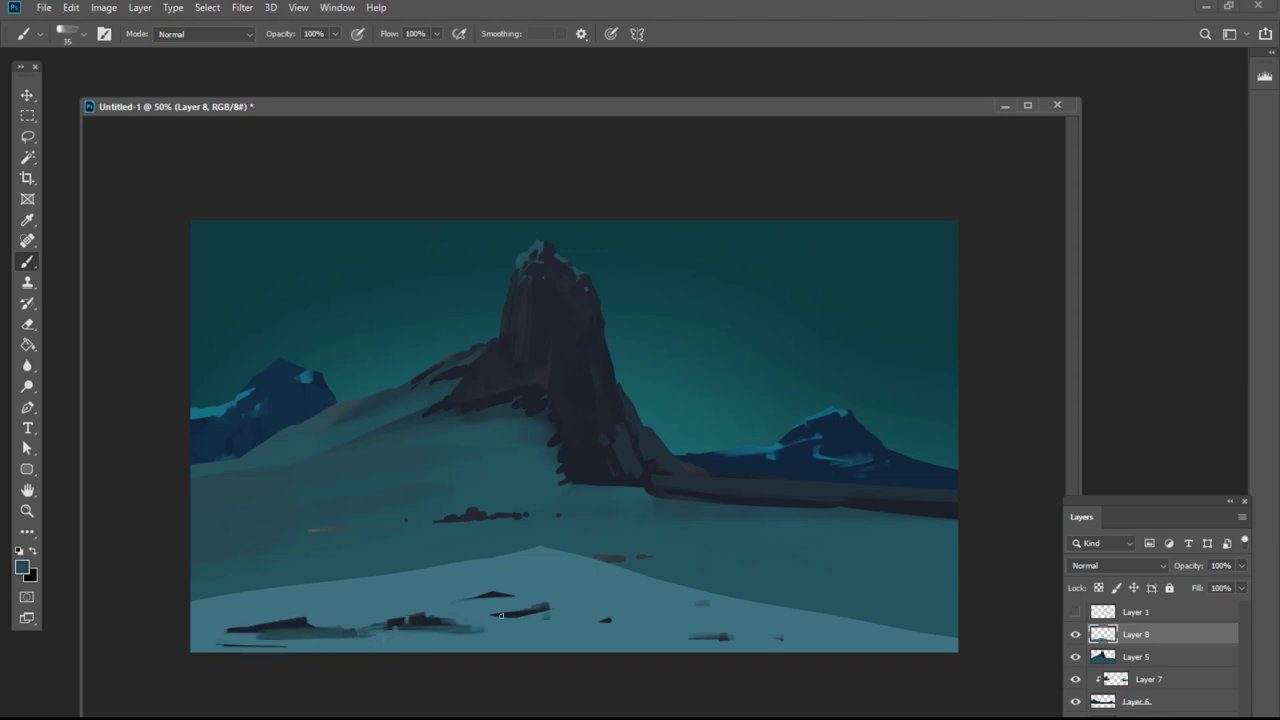
Shade the foreground hill with the Dodge tool on Highlights, darkening both ends and brightening the area around its crest.
click(31, 385)
drag(100, 680, 340, 665)
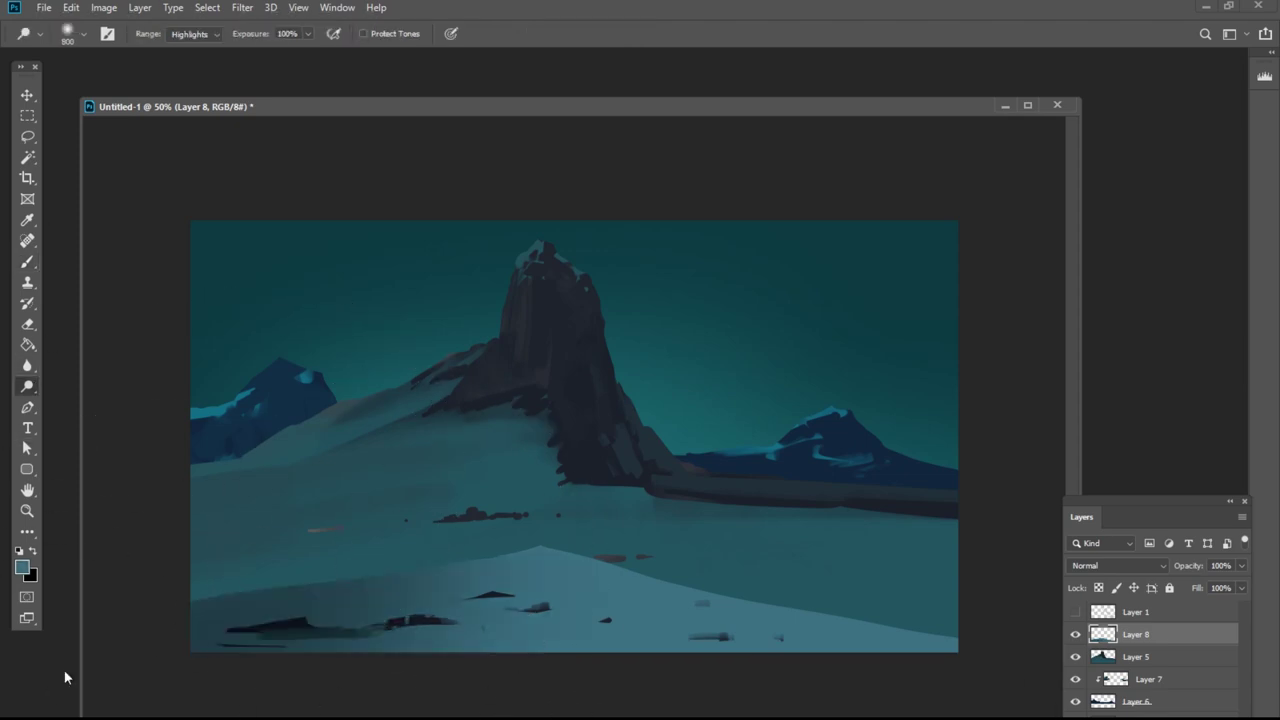
drag(555, 620, 563, 700)
drag(780, 700, 1000, 715)
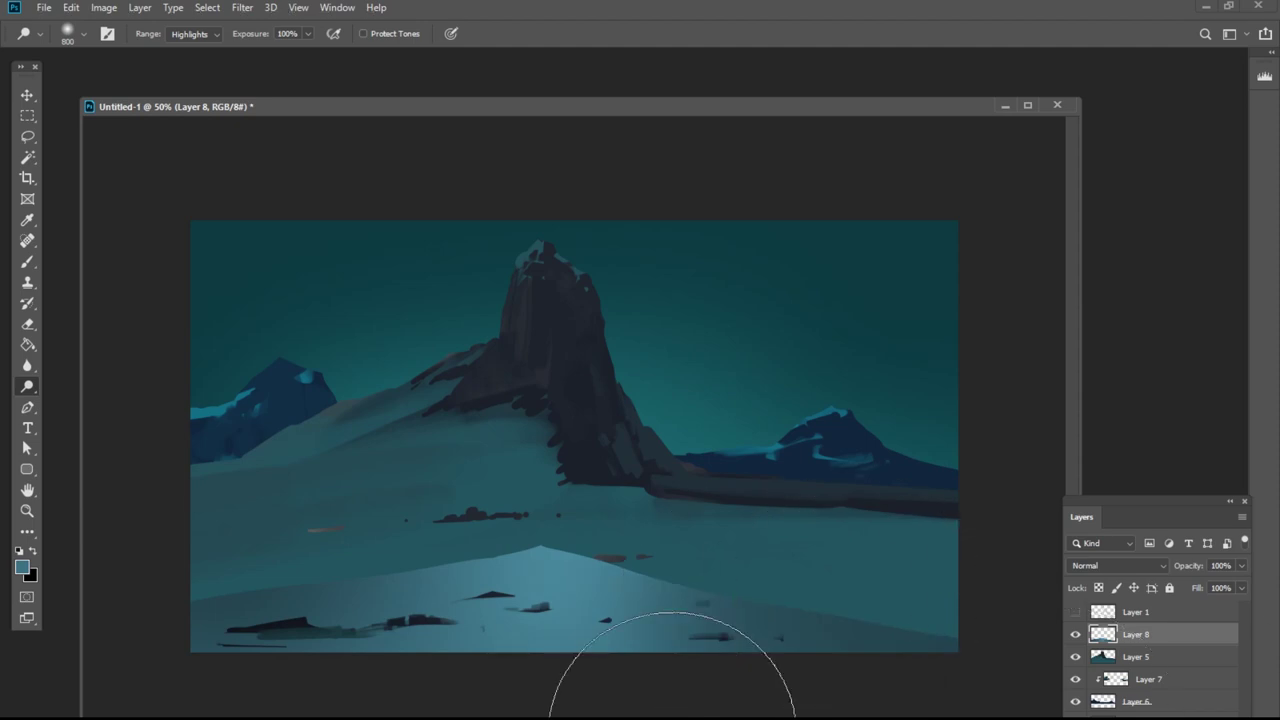
Transform the foreground hill layer so its crest sits further left.
key(b)
key(ctrl+t)
mouse_move(574, 545)
mouse_down()
mouse_move(461, 541)
mouse_move(423, 515)
mouse_up()
key(Return)
Add a new layer and paint a small dark standing figure with a soft ground shadow beside the hill's crest.
key(ctrl+shift+alt+n)
key(bracketleft)
key(bracketleft)
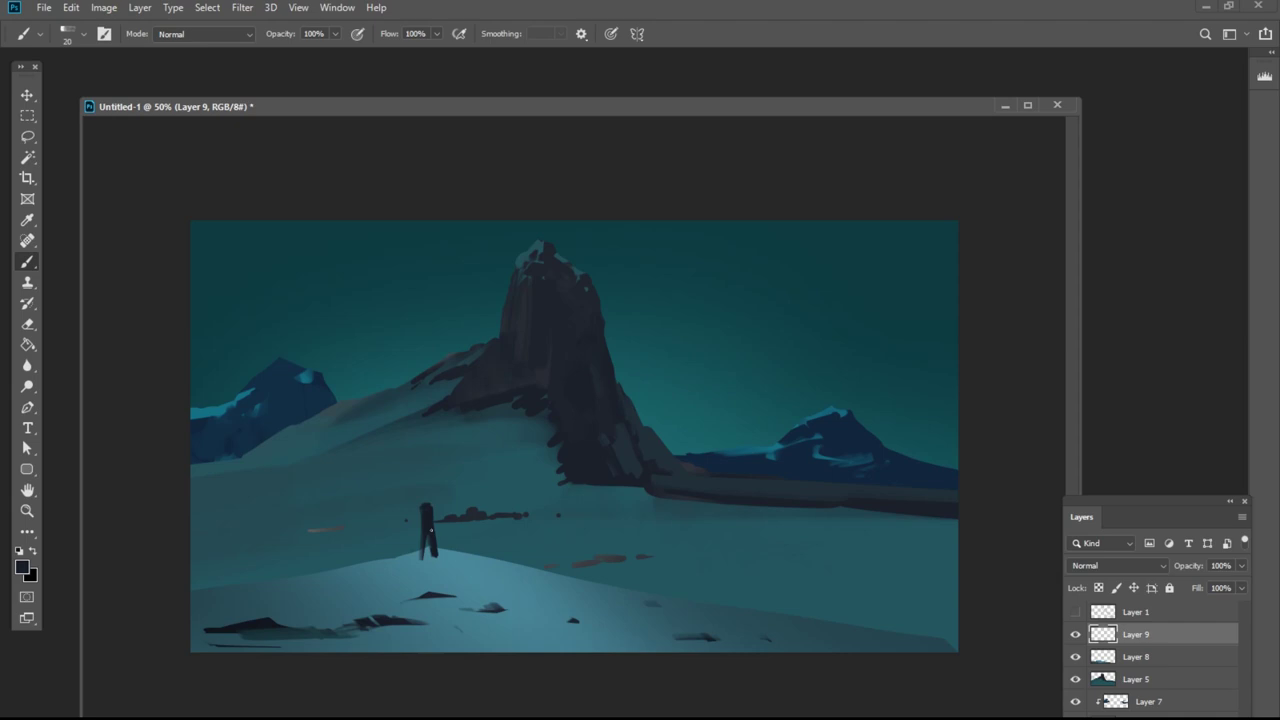
key(ctrl+z)
drag(505, 555, 484, 559)
alt+click(314, 631)
key(bracketright)
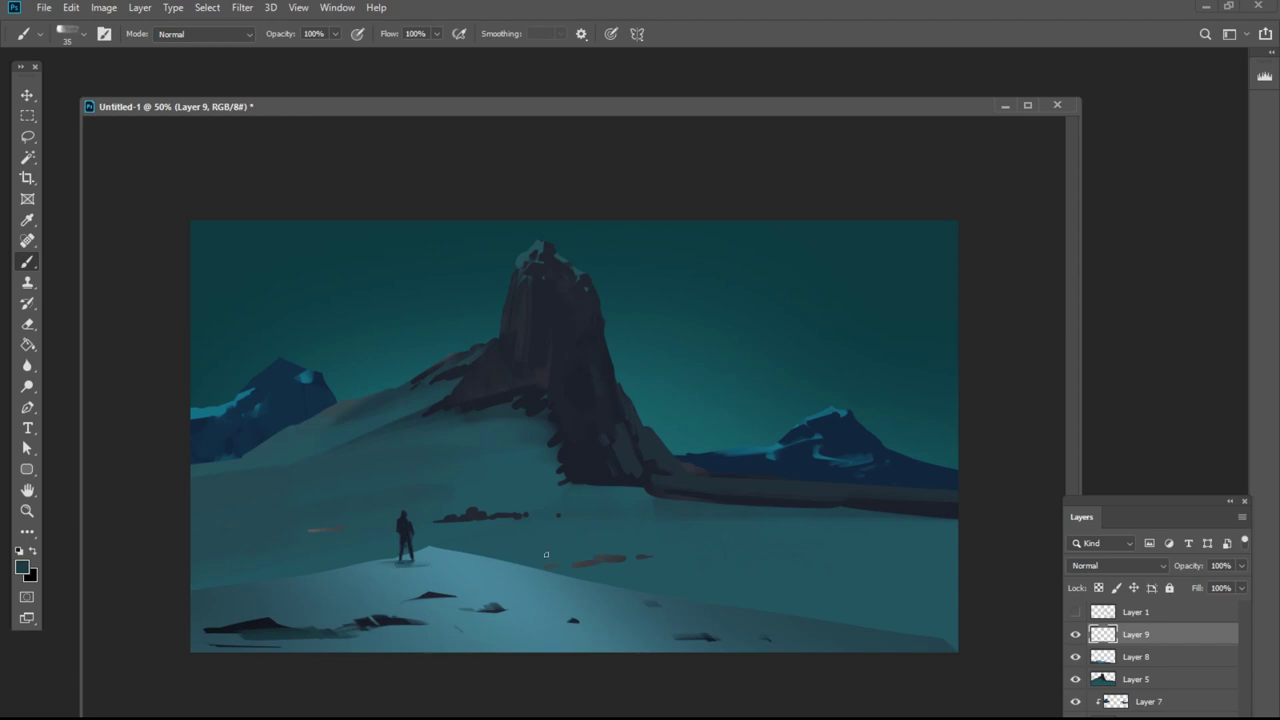
Refine the figure's head, clothing, backpack and legs with a finer brush.
drag(528, 602, 310, 486)
key(bracketleft)
key(bracketleft)
key(bracketleft)
drag(532, 317, 538, 341)
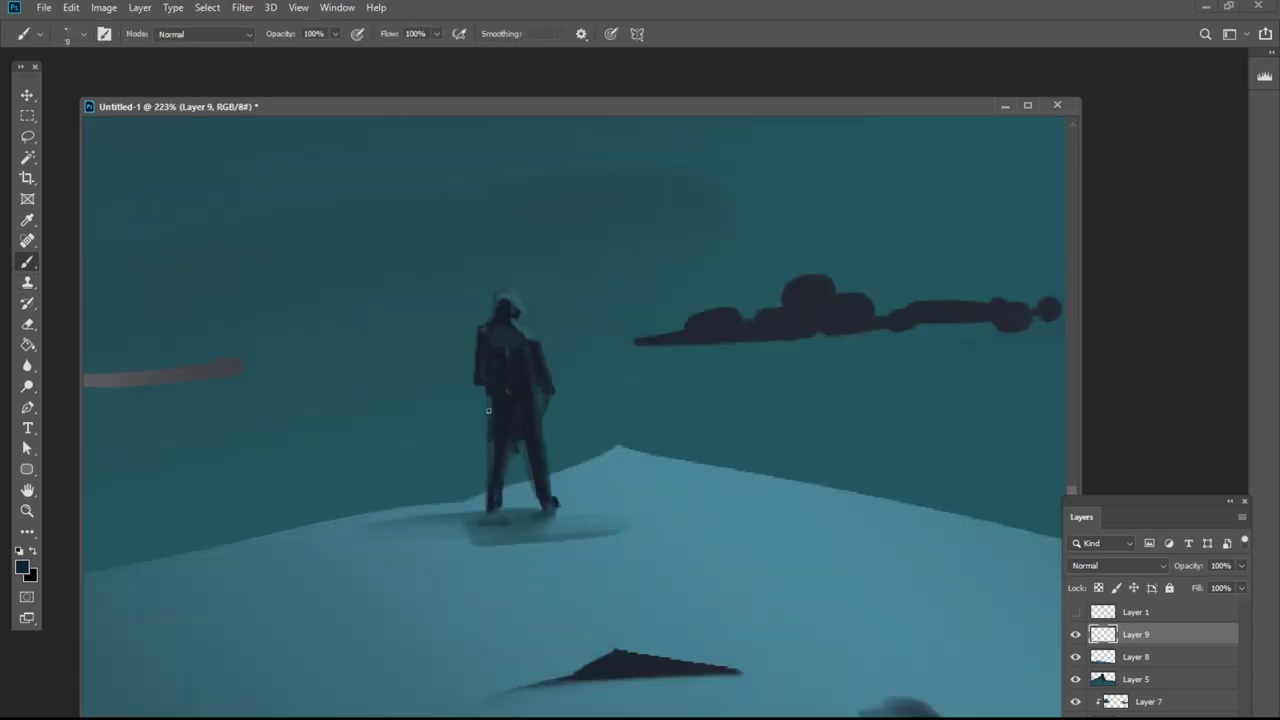
Paint a tiny bright cyan ring on the figure's back with a 1 px hard round brush.
click(22, 567)
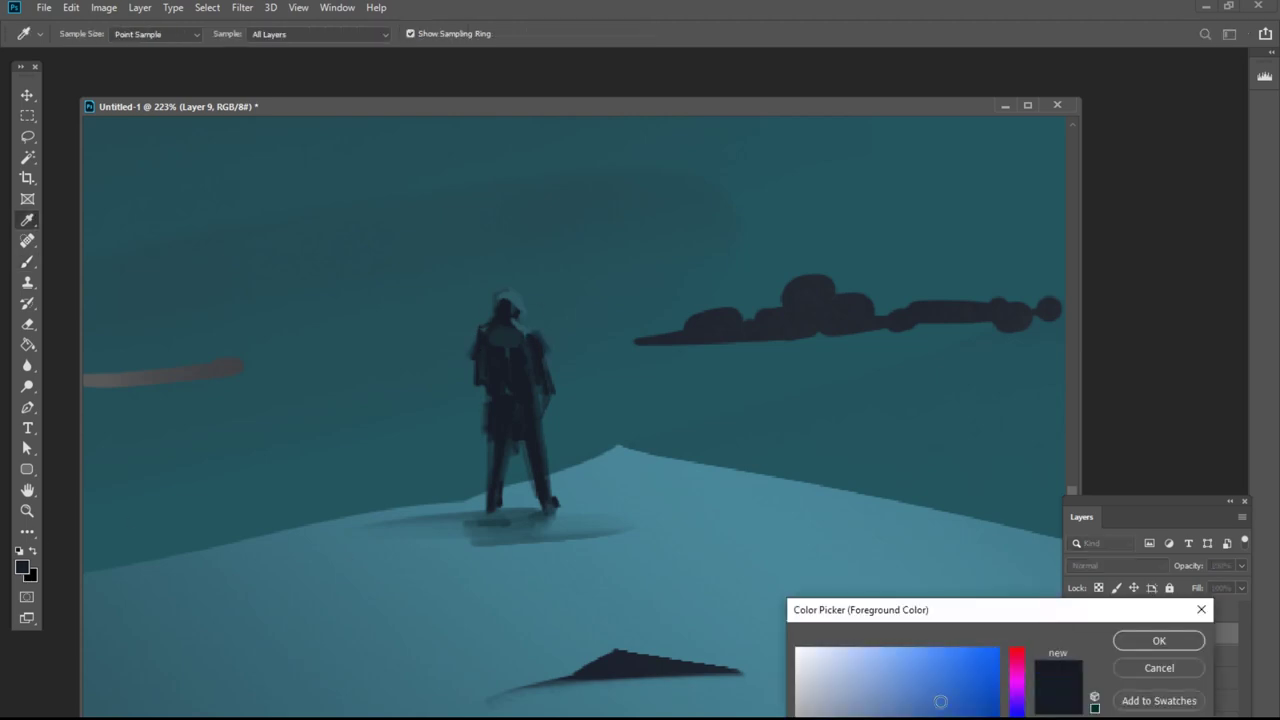
click(940, 703)
click(1015, 714)
click(1158, 639)
click(83, 34)
drag(416, 684, 419, 185)
double_click(290, 257)
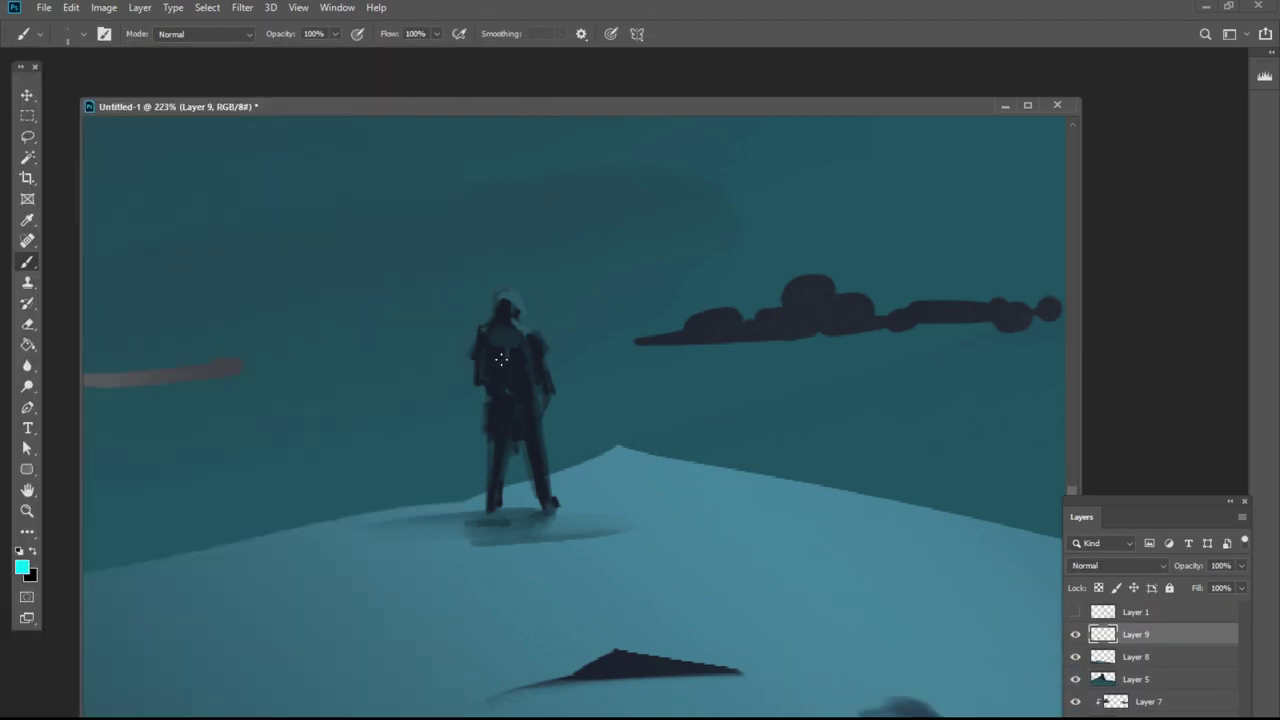
click(33, 511)
alt+click(629, 569)
alt+click(629, 569)
alt+click(629, 569)
alt+click(629, 569)
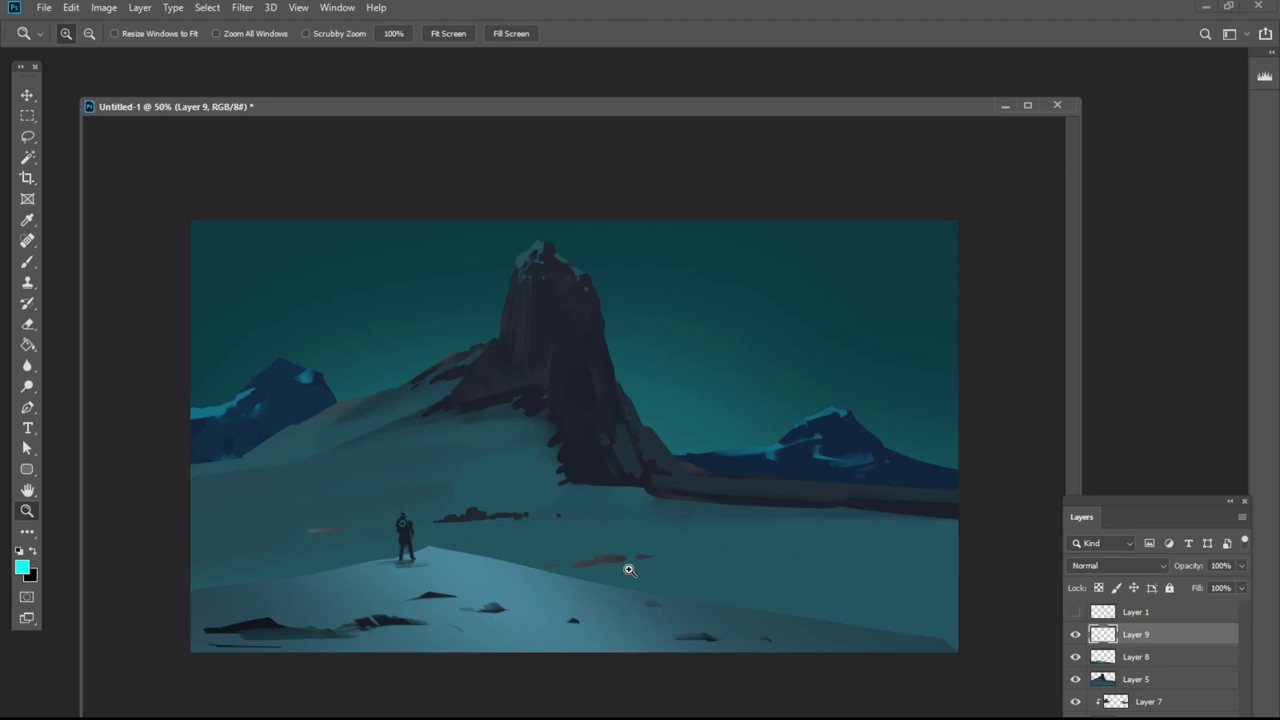
click(451, 504)
Add a layer clipped to Layer 5 and paint fine snow texture below the main mountain's summit with a small textured brush.
click(1162, 677)
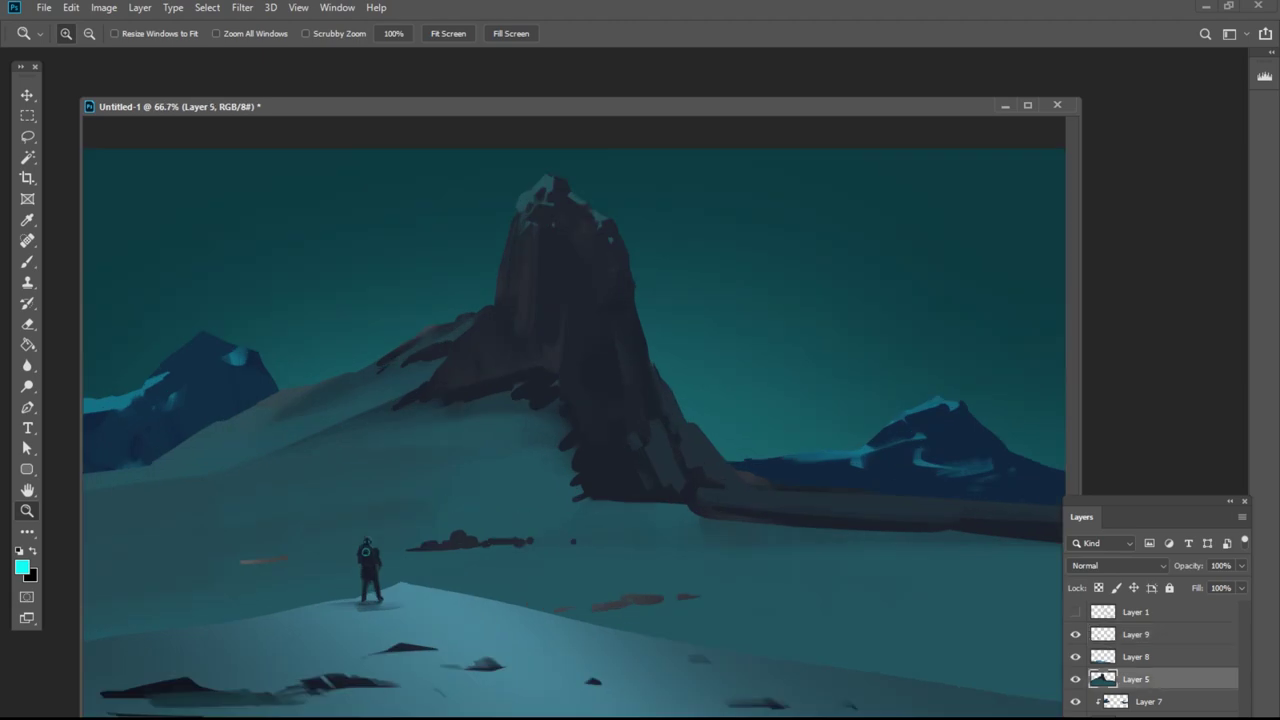
click(1198, 718)
alt+click(1140, 690)
key(b)
click(83, 34)
drag(415, 190, 410, 232)
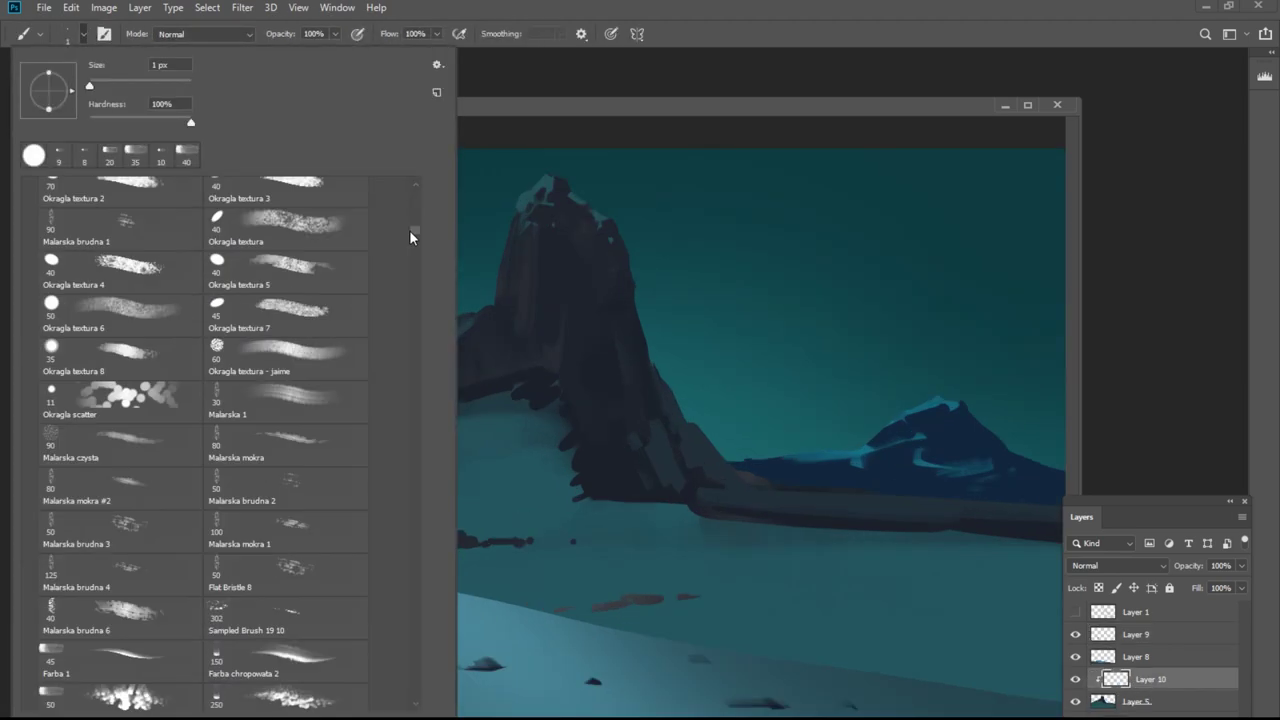
double_click(154, 707)
alt+click(543, 181)
key(bracketleft)
key(bracketleft)
key(bracketleft)
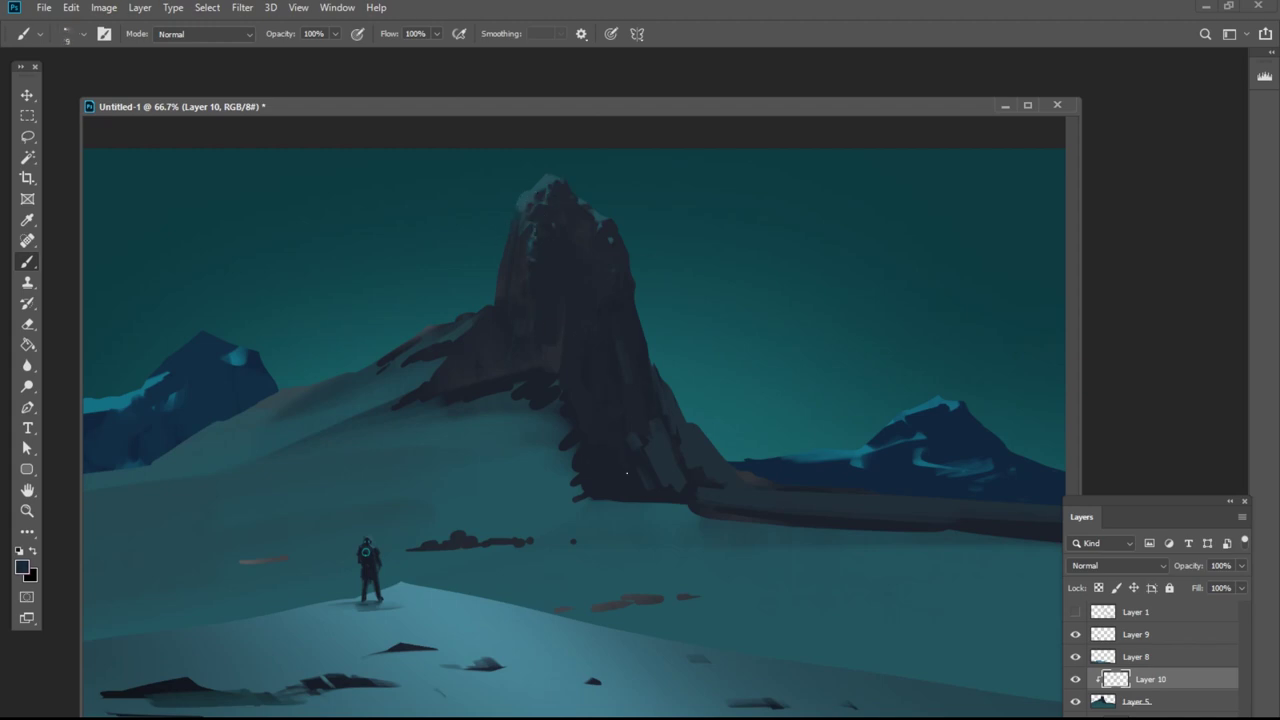
Rework the main mountain's rock face and the snowy edge at its foot using different textured brushes and sampled colours.
click(85, 33)
double_click(369, 285)
alt+click(621, 507)
alt+click(484, 428)
mouse_move(507, 398)
mouse_down()
mouse_move(447, 418)
mouse_move(510, 391)
mouse_up()
click(84, 34)
double_click(156, 688)
alt+click(460, 426)
key(ctrl+z)
key(bracketright)
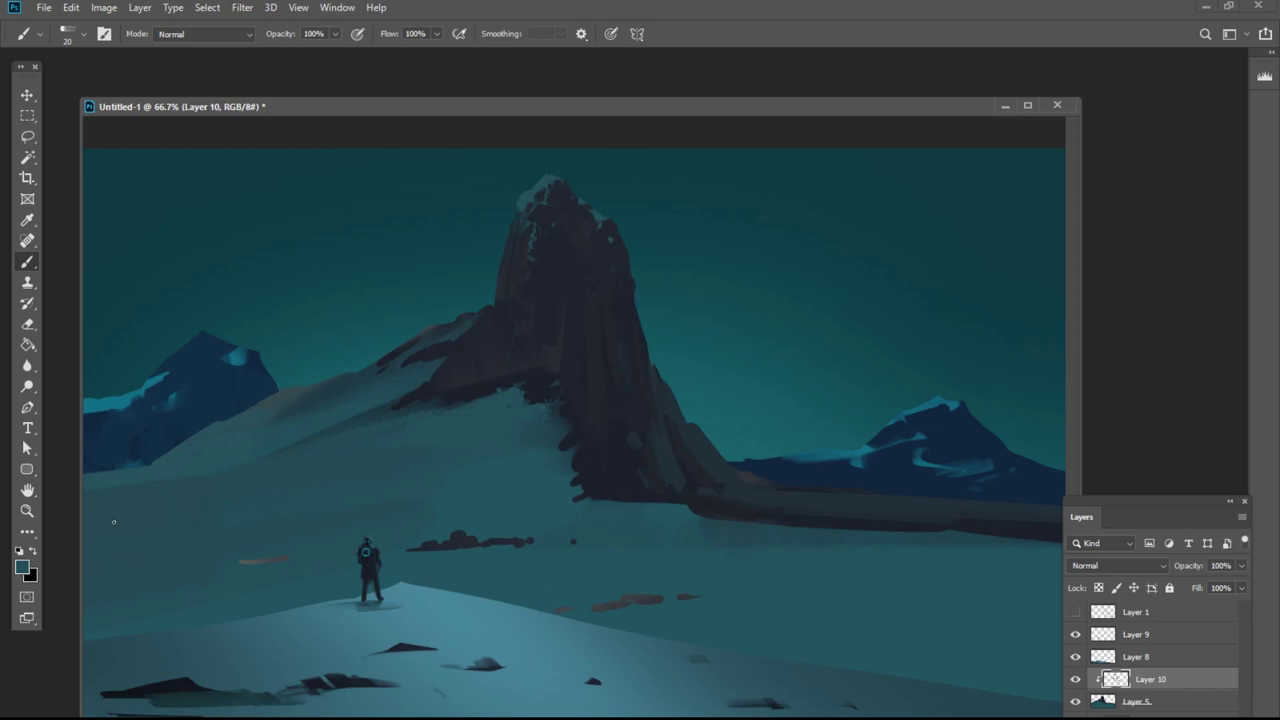
Paint over the dark rock cluster behind the figure to break it into small, thin rocks.
alt+click(580, 491)
key(bracketright)
key(bracketleft)
drag(420, 542, 534, 542)
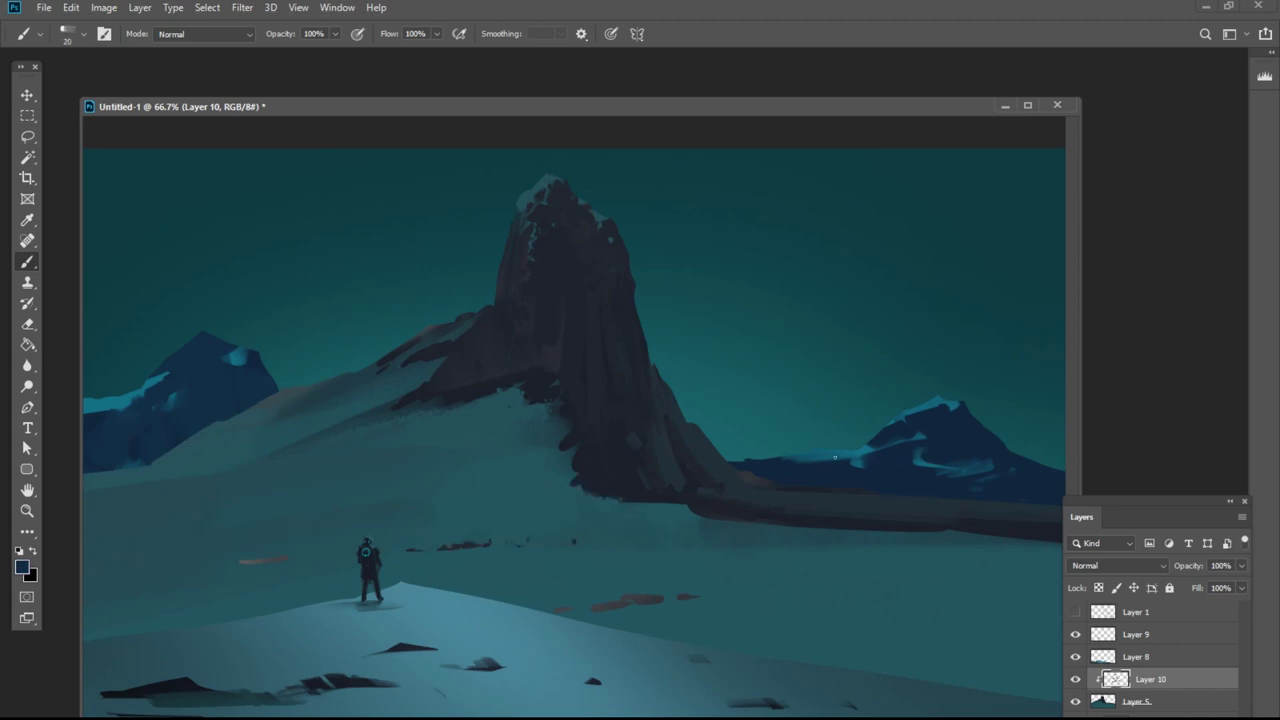
Add a layer for the right distant mountain and rework its lower slopes with a textured brush in sampled blues.
key(ctrl+shift+alt+n)
key(bracketright)
key(bracketright)
key(bracketright)
mouse_move(912, 456)
mouse_down()
mouse_move(958, 463)
mouse_move(909, 486)
mouse_move(932, 484)
mouse_up()
key(ctrl+z)
alt+click(918, 440)
key(ctrl+z)
click(84, 35)
click(238, 646)
mouse_move(962, 435)
mouse_down()
mouse_move(999, 481)
mouse_move(865, 500)
mouse_move(964, 436)
mouse_move(967, 500)
mouse_up()
alt+click(884, 481)
drag(990, 460, 998, 498)
key(bracketleft)
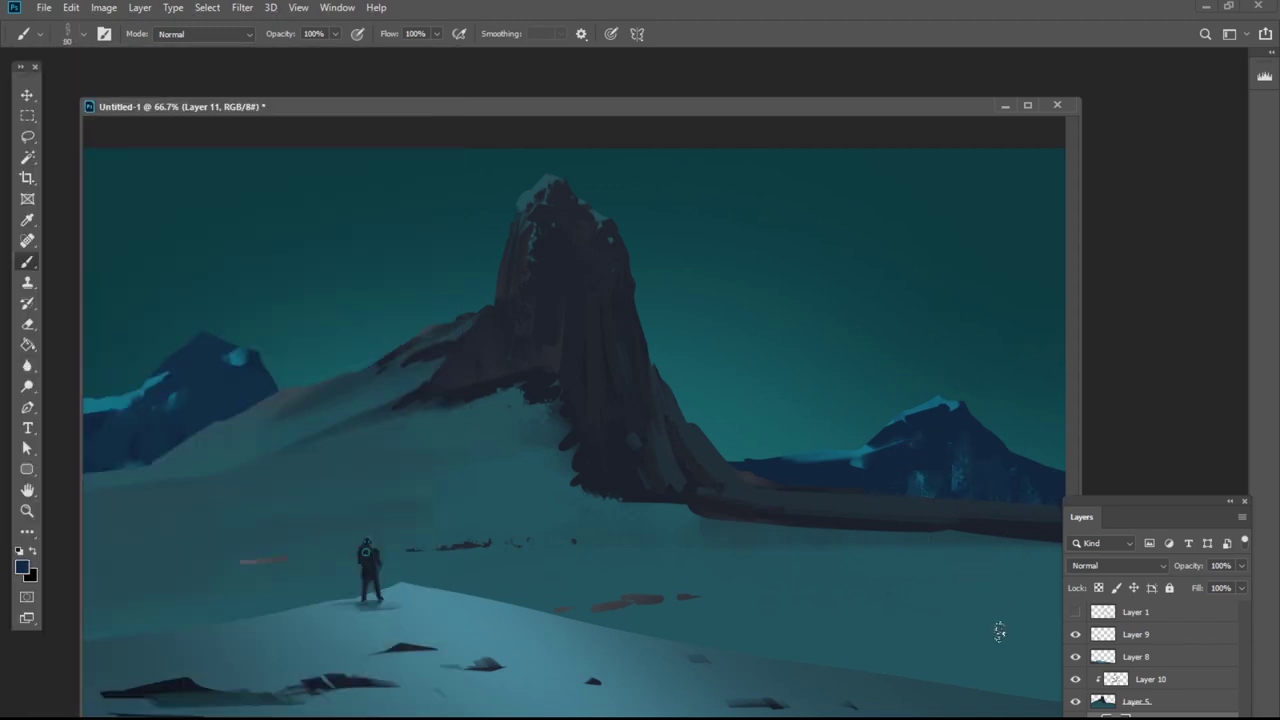
Add a layer and darken the sky's upper corners using a 600 px soft round brush and a sampled dark mountain colour.
key(ctrl+shift+alt+n)
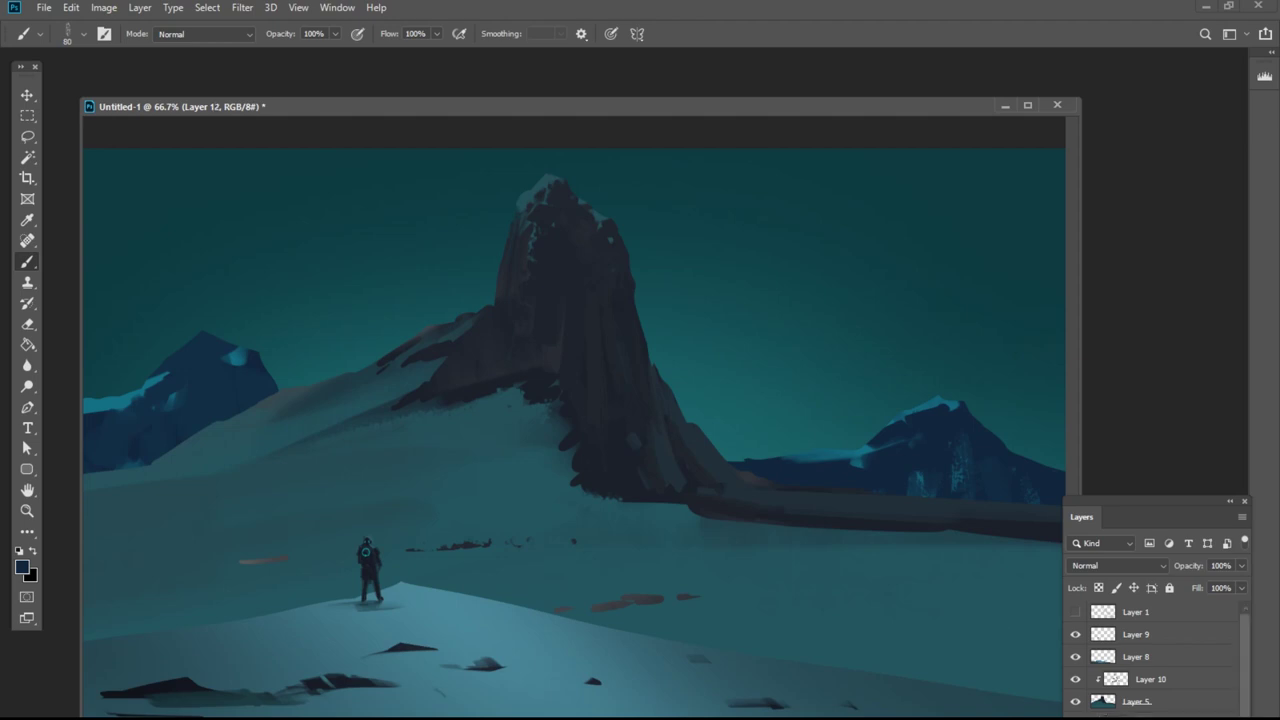
click(84, 35)
drag(414, 269, 414, 190)
click(100, 192)
alt+click(622, 242)
key(bracketright)
key(bracketright)
key(bracketright)
key(bracketright)
key(bracketright)
key(bracketright)
key(bracketright)
key(bracketright)
key(bracketright)
key(bracketright)
key(bracketright)
key(bracketright)
key(bracketleft)
key(bracketleft)
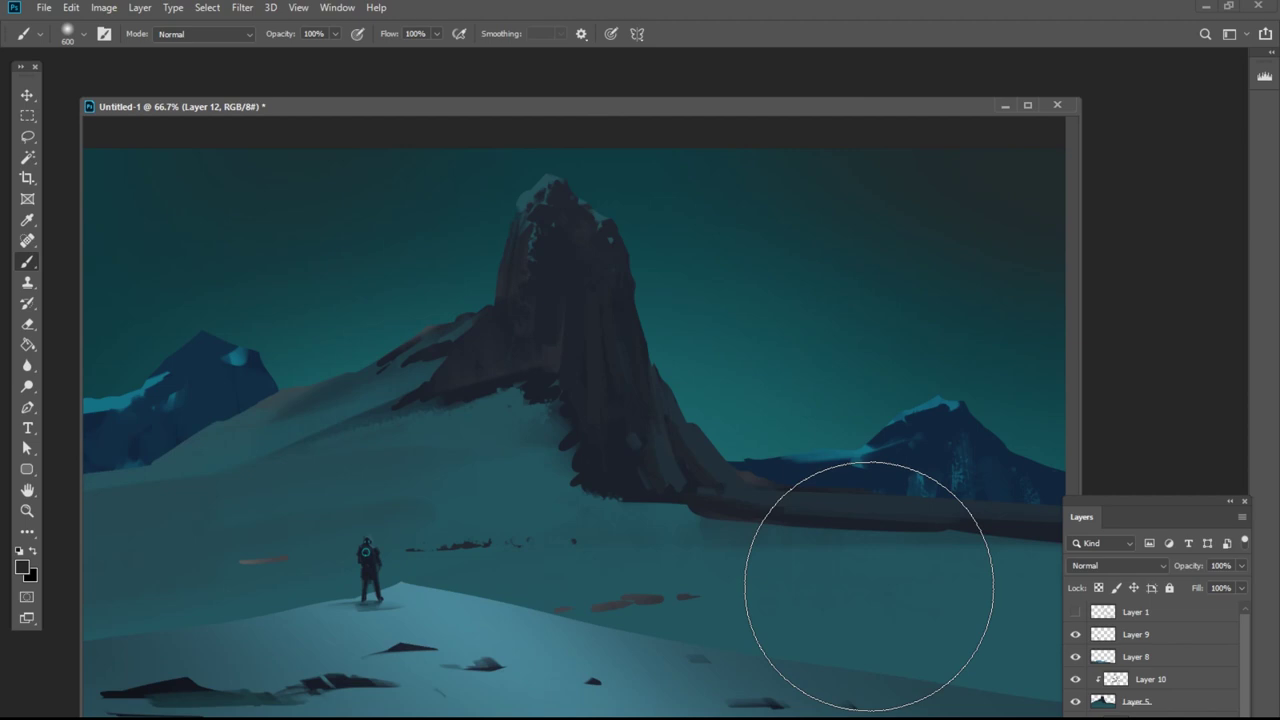
Add a clipped layer above Layer 10 in Overlay mode and brighten the main mountain's upper part with soft white.
click(1154, 686)
key(ctrl+shift+alt+n)
alt+click(1114, 691)
key(d)
key(x)
click(1118, 570)
click(1095, 715)
click(563, 235)
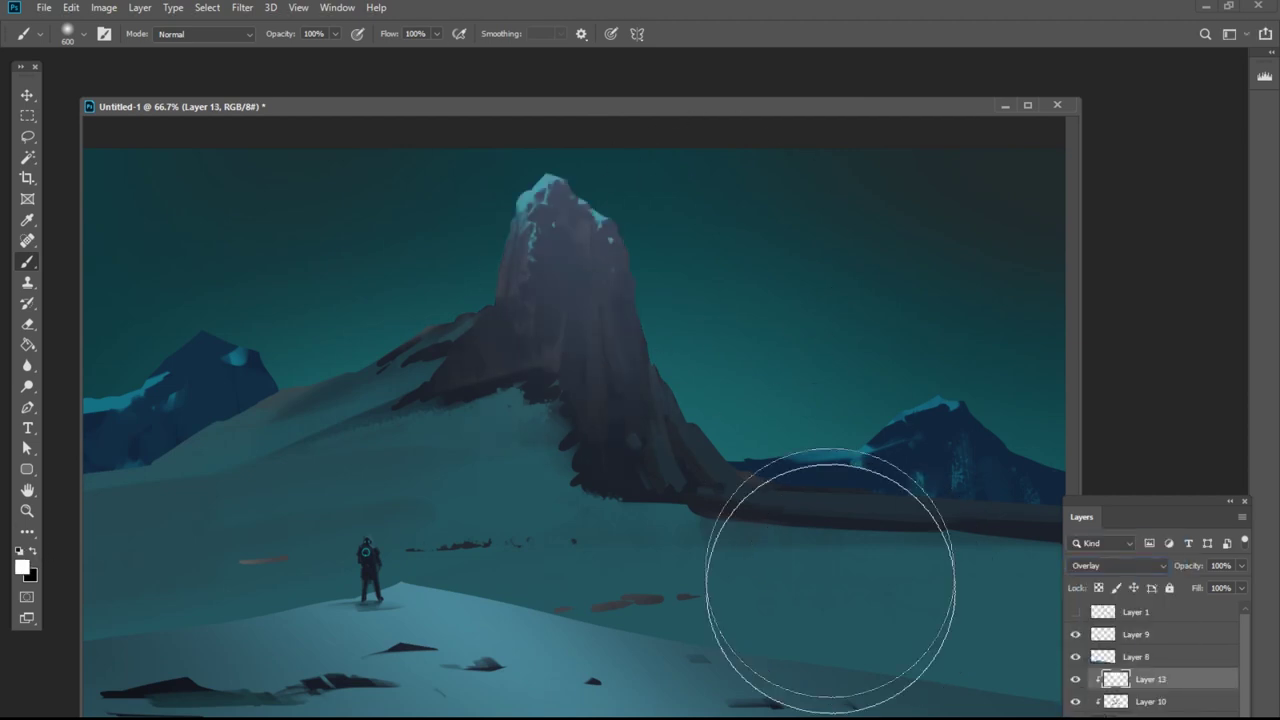
click(488, 372)
Split the overlay layer's Blend If underlying-layer black slider to 44 / 103.
double_click(1204, 682)
drag(580, 71, 936, 326)
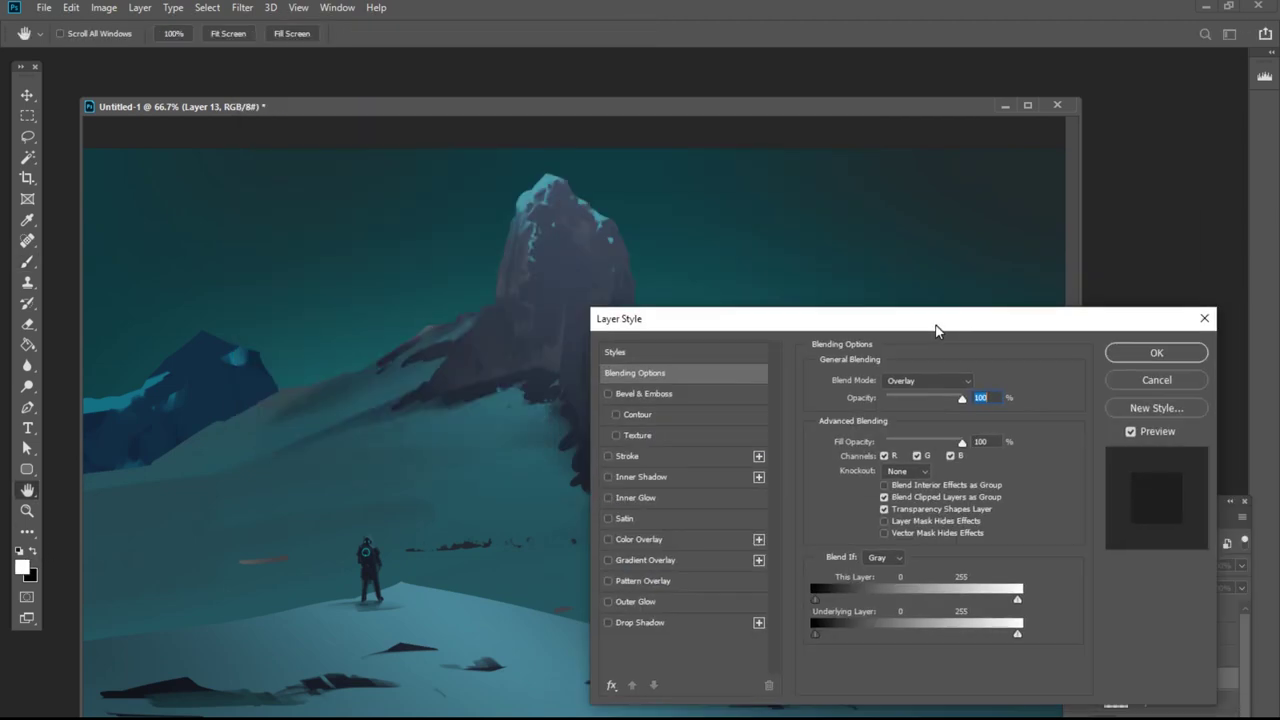
drag(815, 634, 847, 636)
click(1134, 354)
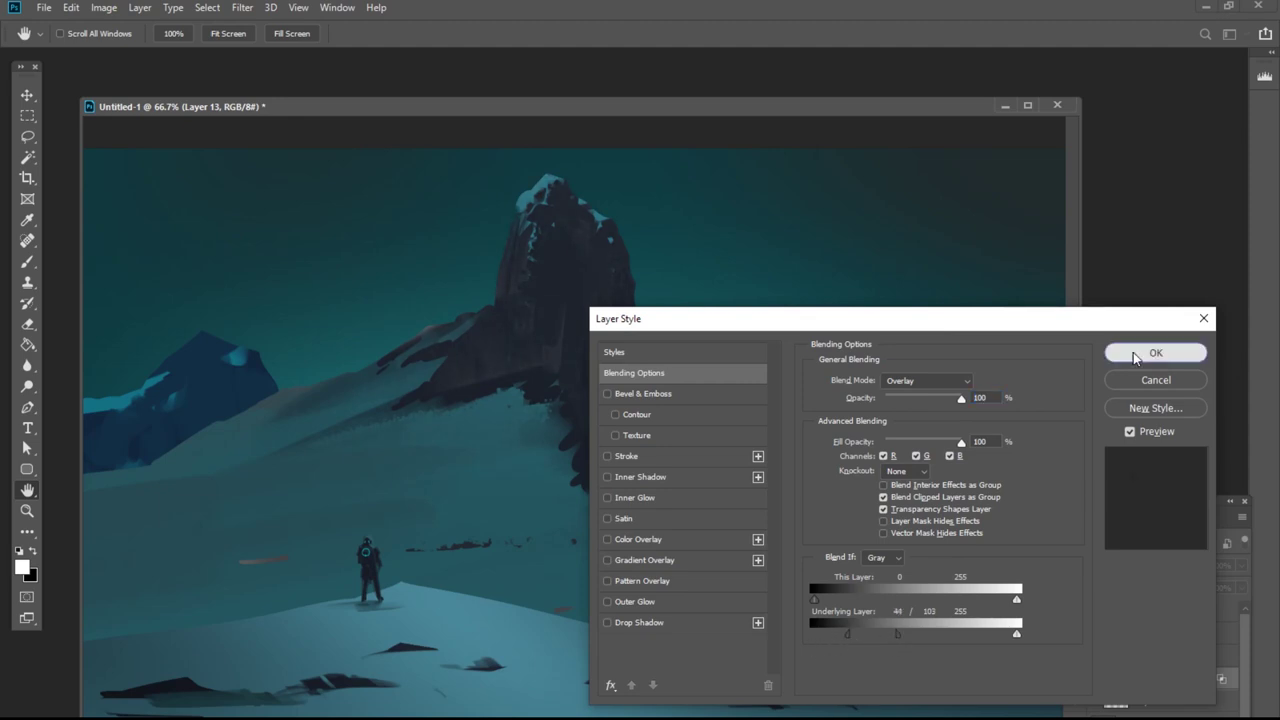
Group the figure and foreground hill layers, check the group by toggling its visibility, and select Layer 13.
click(1140, 656)
shift+click(1135, 634)
key(ctrl+g)
click(1076, 634)
key(ctrl+a)
click(1076, 634)
click(1142, 658)
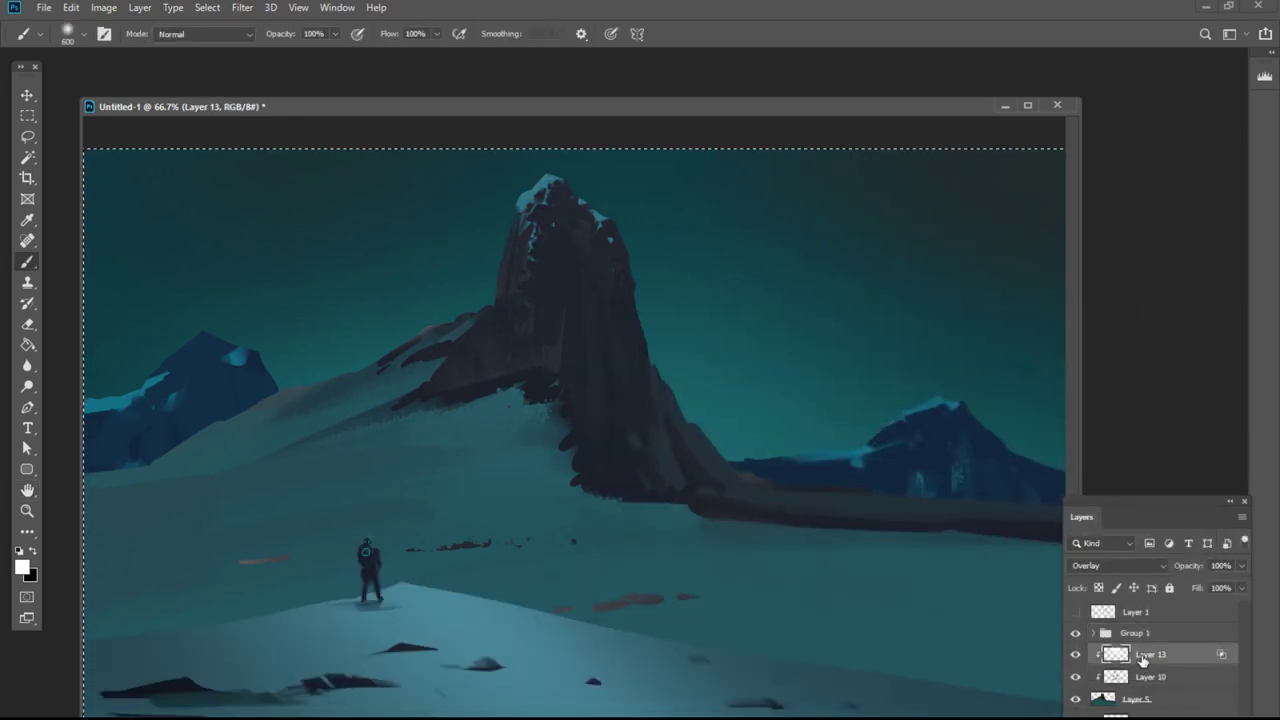
Add a layer below the foreground group, clear the selection, and set up a small hard round brush at 20 px.
key(ctrl+shift+alt+n)
click(83, 34)
click(302, 258)
click(574, 95)
key([)
key([)
key([)
key([)
key([)
key([)
key([)
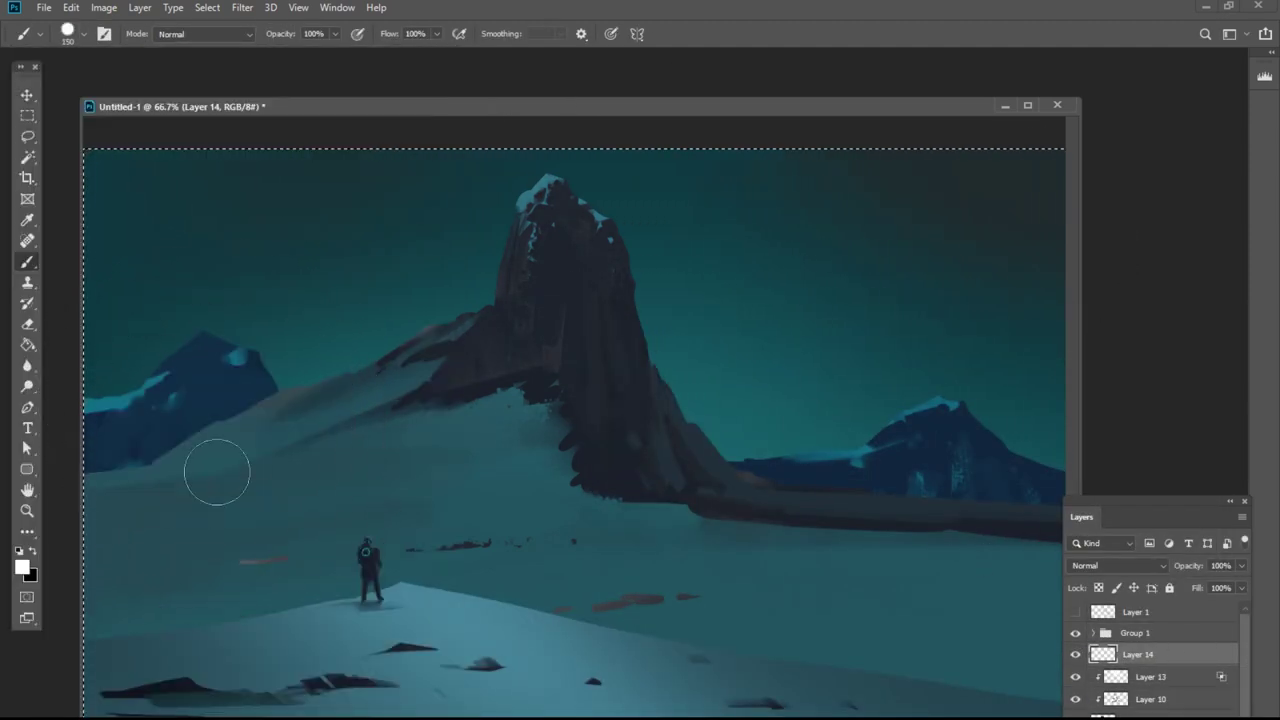
key([)
key([)
key([)
key([)
key([)
key([)
key([)
key([)
key([)
key([)
key([)
key(ctrl+d)
key([)
key([)
key([)
key(z)
alt+click(391, 434)
alt+click(391, 434)
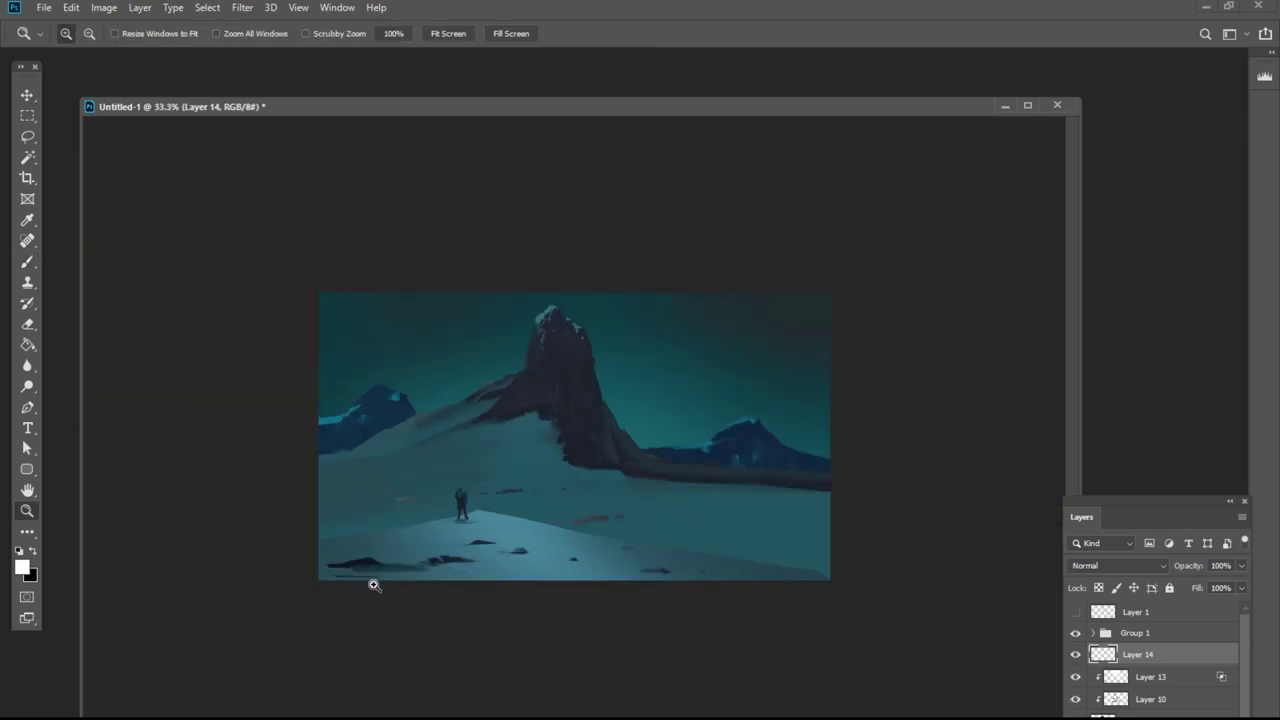
key(b)
Paint tapered white water strips with a 20–25 px hard brush along the far shore below the distant right-hand mountain.
drag(698, 465, 994, 465)
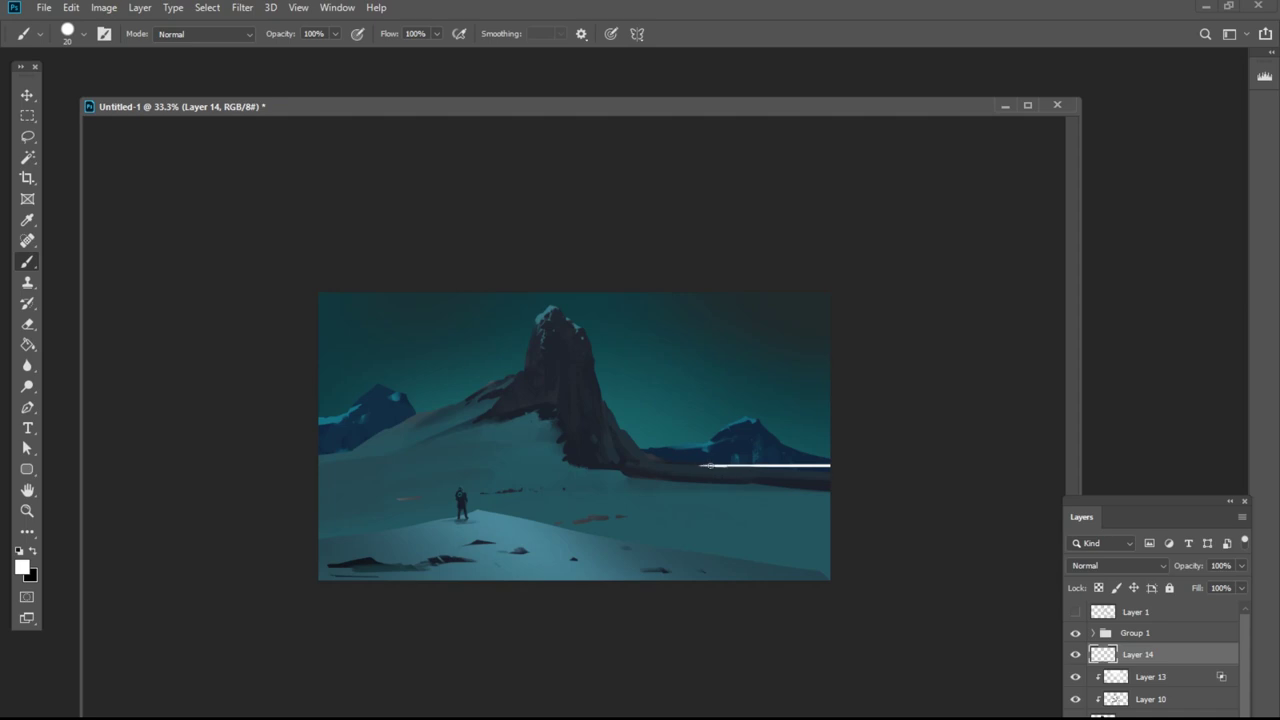
drag(684, 471, 888, 467)
drag(754, 473, 834, 469)
drag(738, 468, 855, 469)
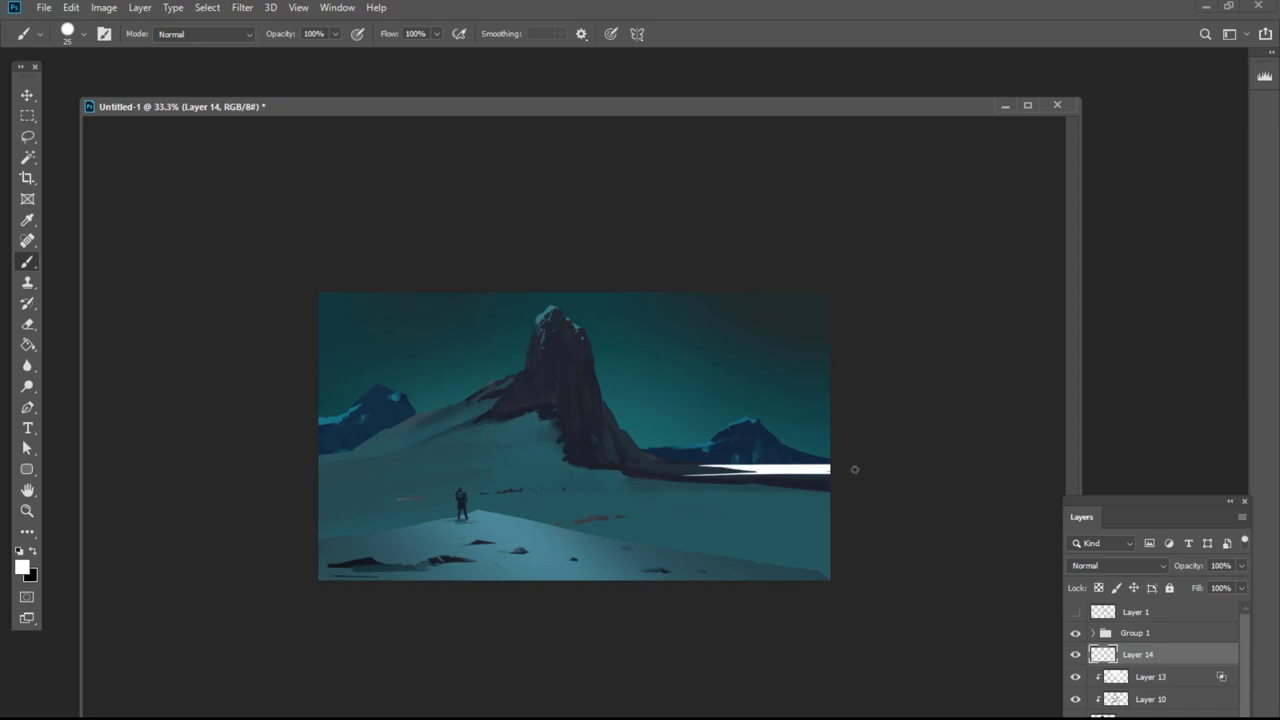
drag(709, 480, 885, 478)
key(ctrl+z)
drag(676, 479, 860, 490)
drag(658, 478, 850, 478)
drag(697, 477, 869, 473)
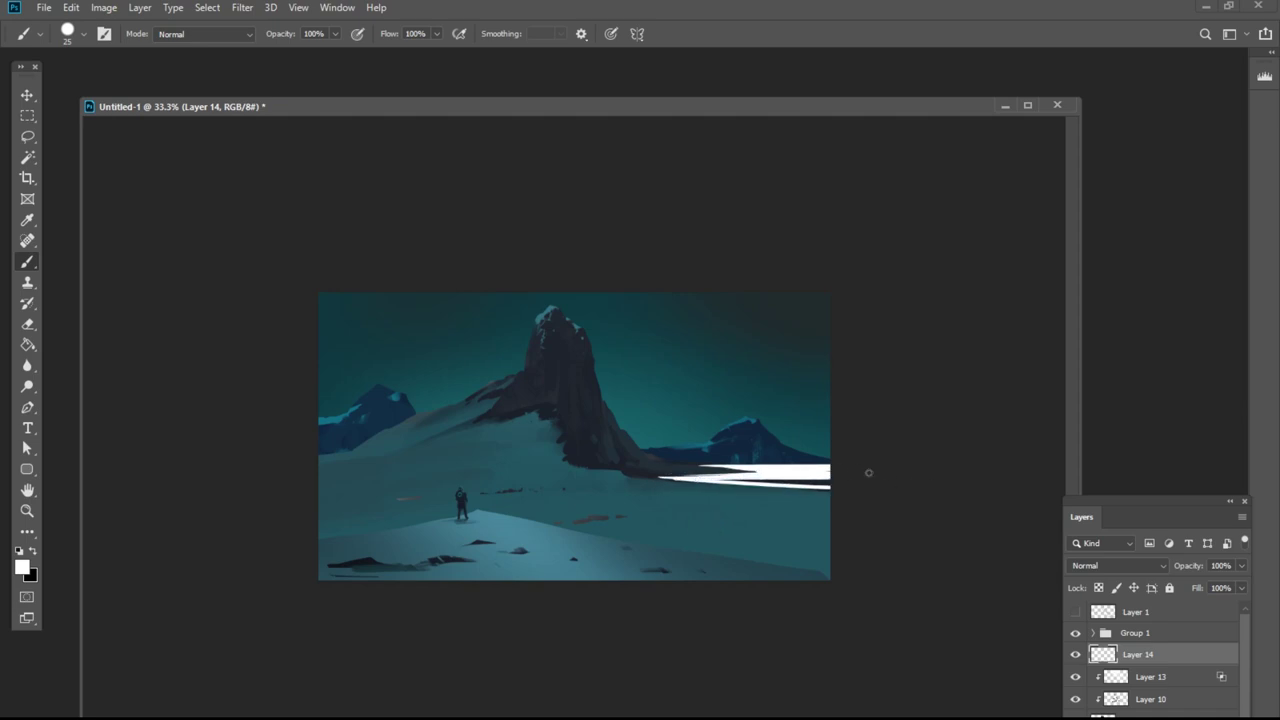
Paint a broad white water band behind the foreground hill's right slope and undo the extra thin stroke above it.
key(bracketright)
key(bracketright)
key(bracketright)
key(bracketright)
key(bracketright)
drag(885, 532, 612, 540)
key(bracketleft)
key(bracketleft)
key(bracketleft)
key(bracketleft)
key(bracketleft)
drag(698, 534, 817, 527)
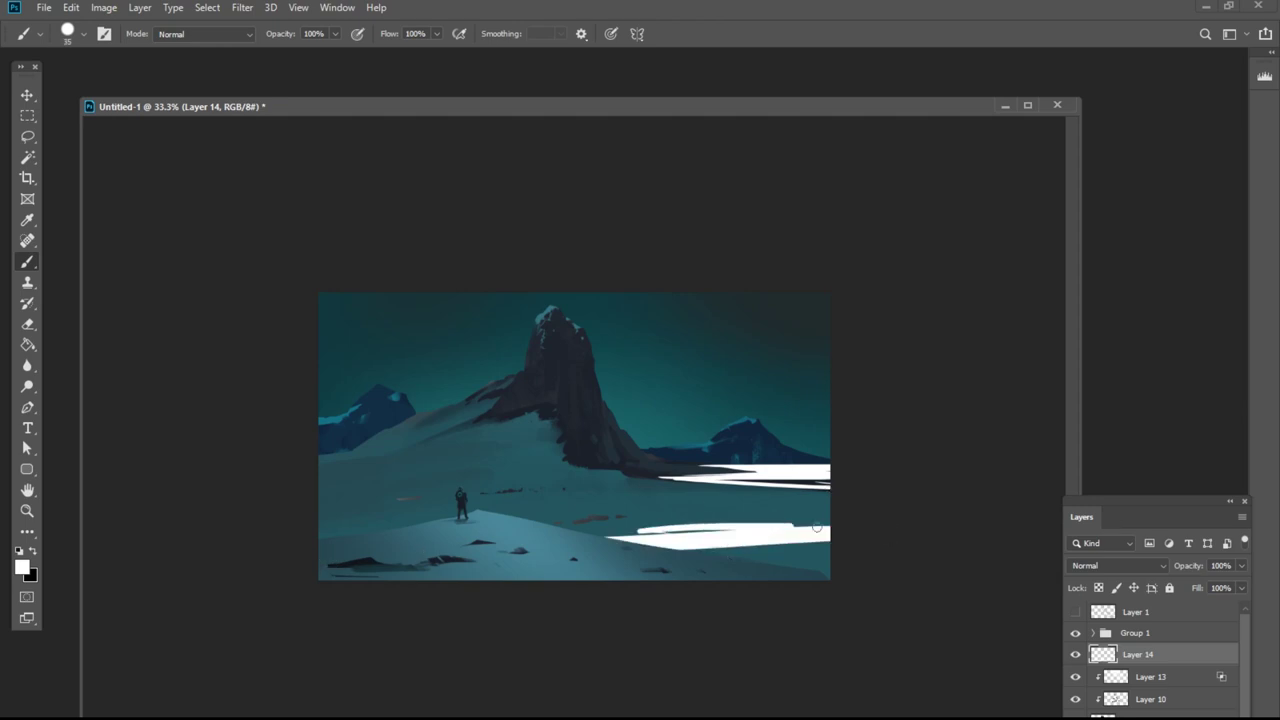
key(ctrl+z)
Paint a long white middle water band with a 40 px brush, tapering from the canvas's right edge toward the figure.
key(bracketright)
mouse_move(622, 539)
mouse_down()
mouse_move(863, 515)
mouse_move(670, 504)
mouse_up()
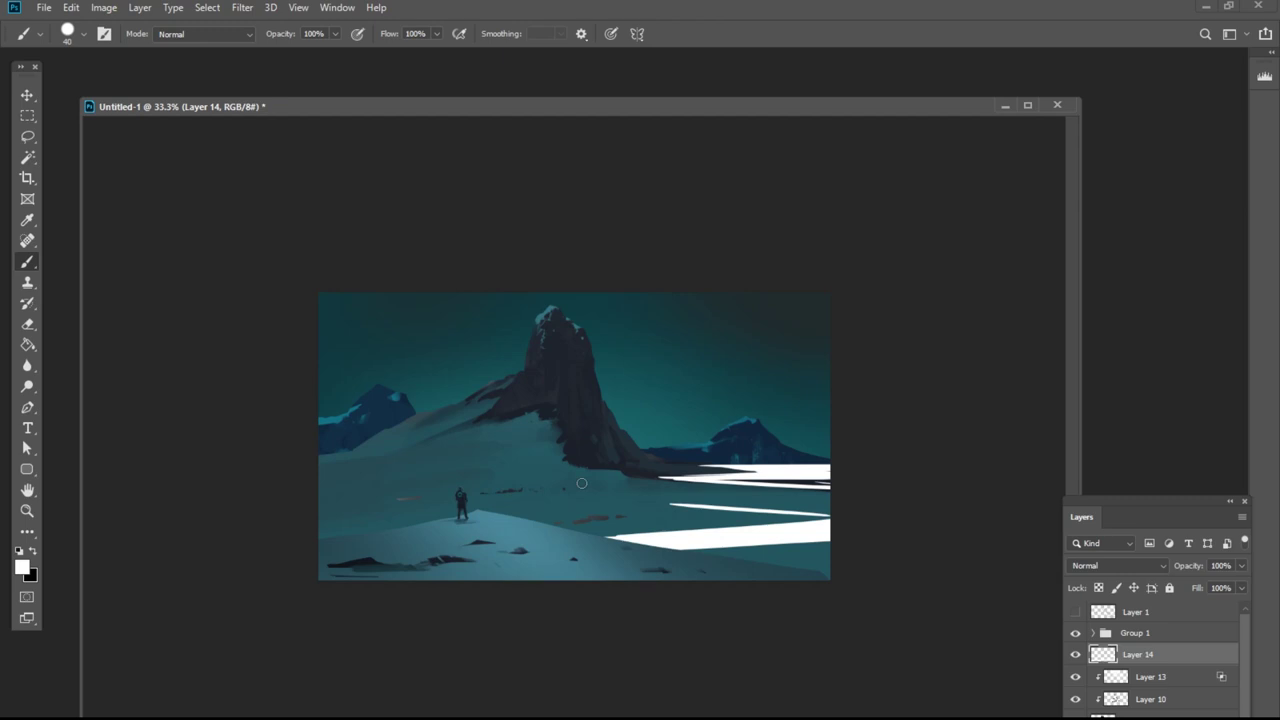
drag(592, 502, 547, 500)
drag(827, 511, 592, 502)
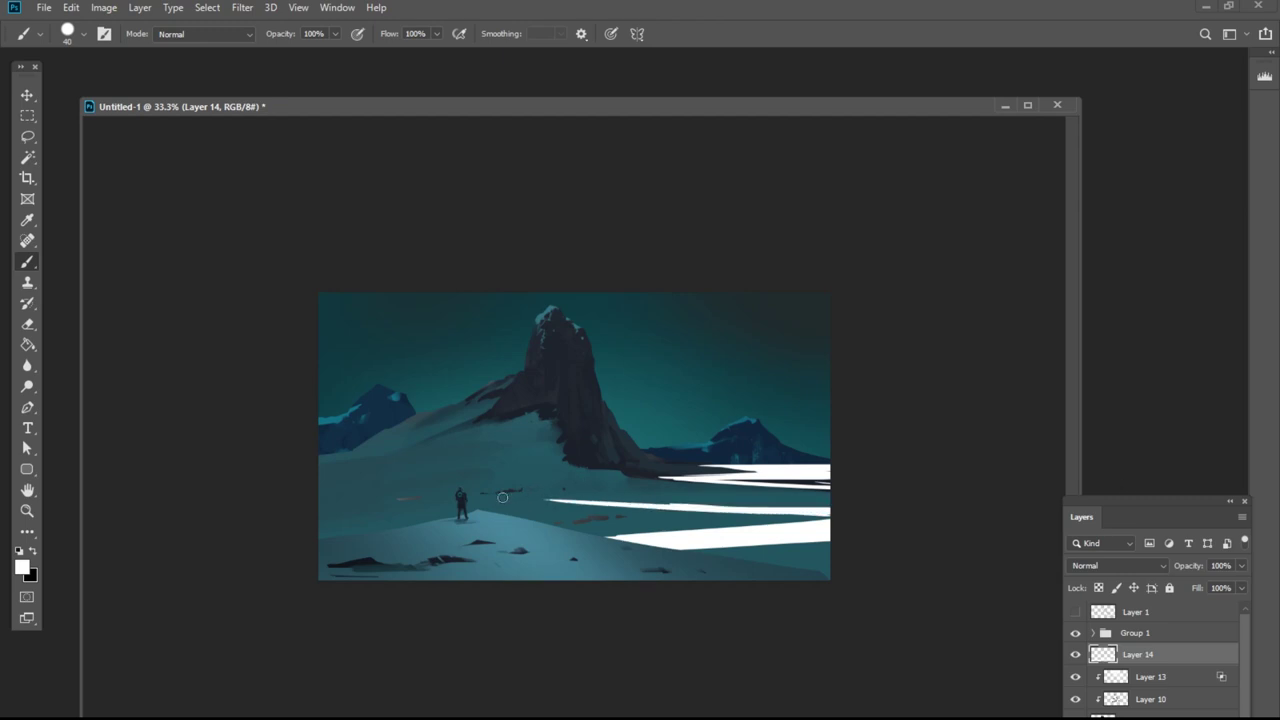
drag(502, 497, 838, 508)
key(ctrl+z)
drag(521, 499, 826, 511)
drag(548, 499, 835, 507)
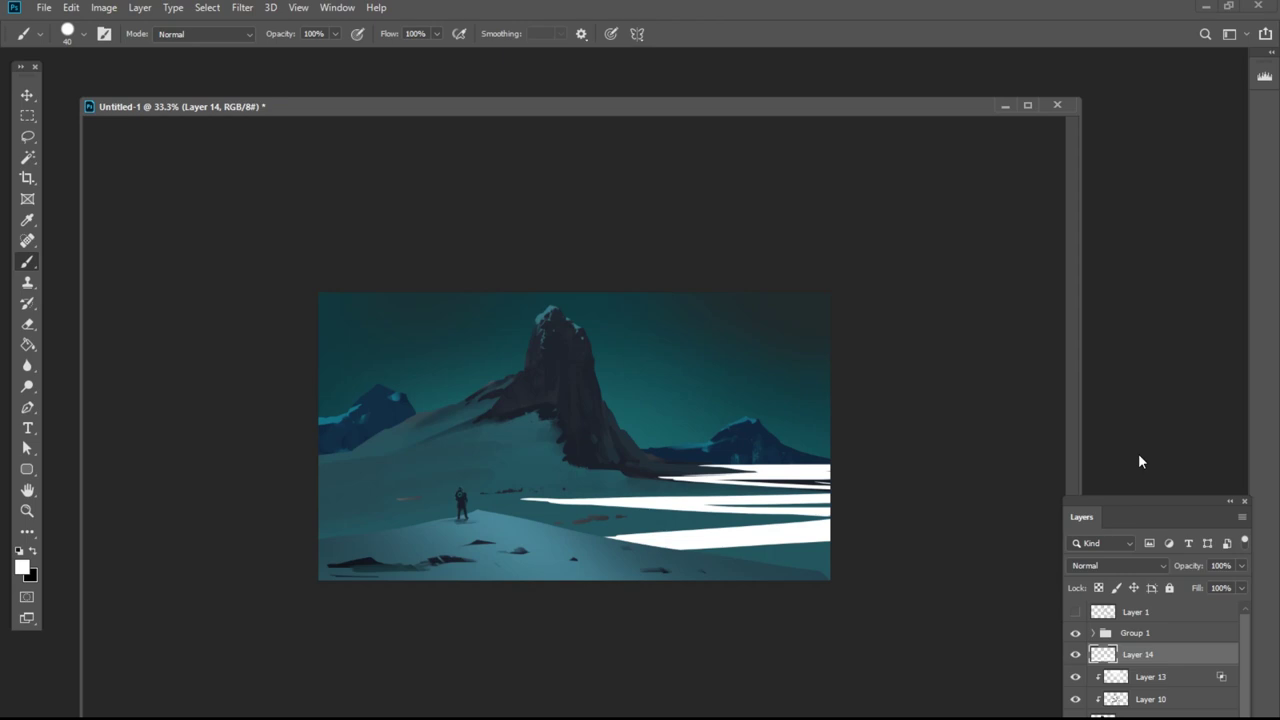
Fill the lower-right water area with white using a much larger brush, keeping a thin tapered strip of land open.
key(])
key(])
key(])
key(])
key(])
key(])
key(])
key(ctrl+z)
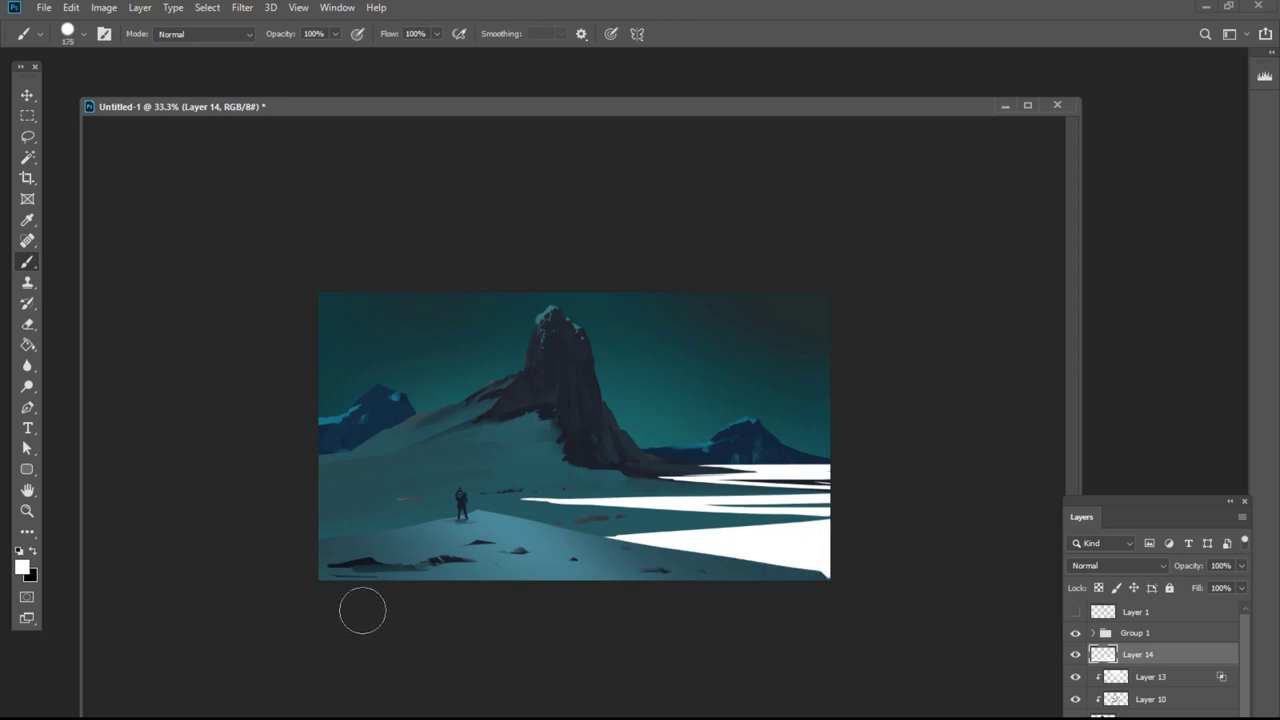
key(ctrl+shift+z)
key(ctrl+shift+z)
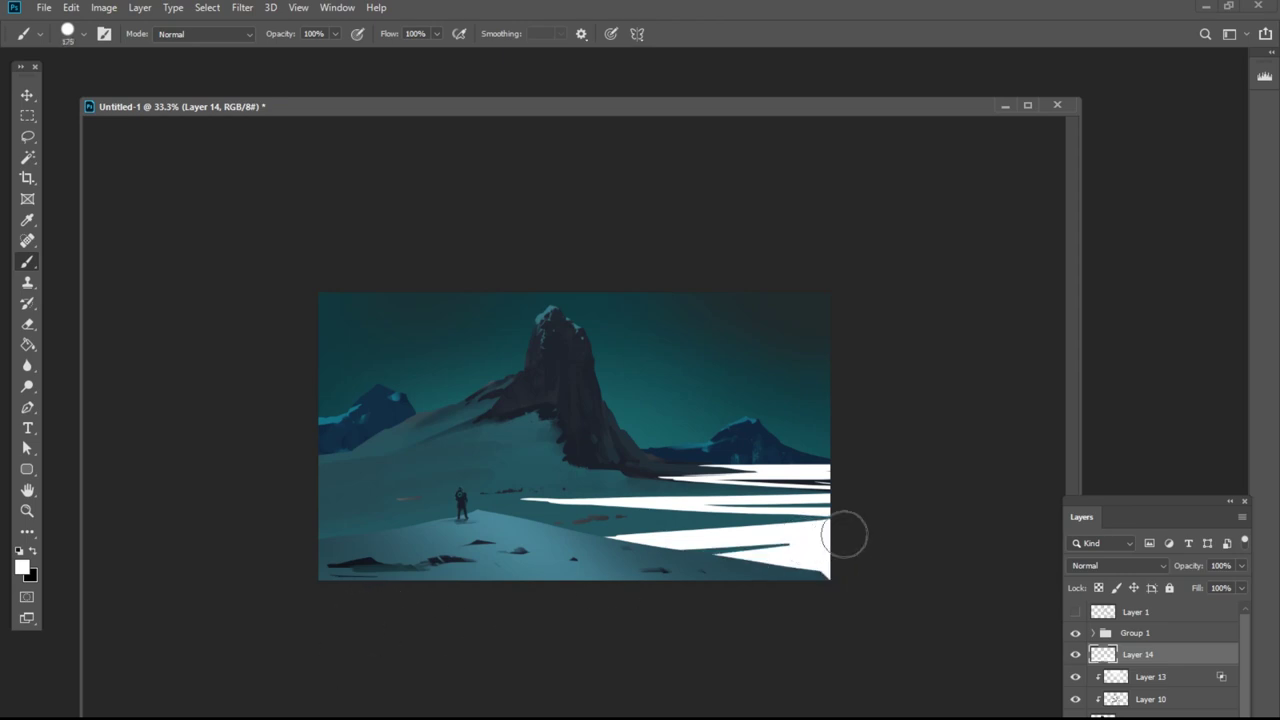
Refine the narrow gaps between the far and middle white water bands with a 30 px brush and a 25 px eraser.
key(bracketleft)
key(bracketleft)
key(bracketleft)
key(bracketleft)
key(bracketleft)
key(bracketleft)
key(bracketleft)
key(bracketleft)
key(bracketleft)
key(bracketleft)
drag(749, 485, 811, 491)
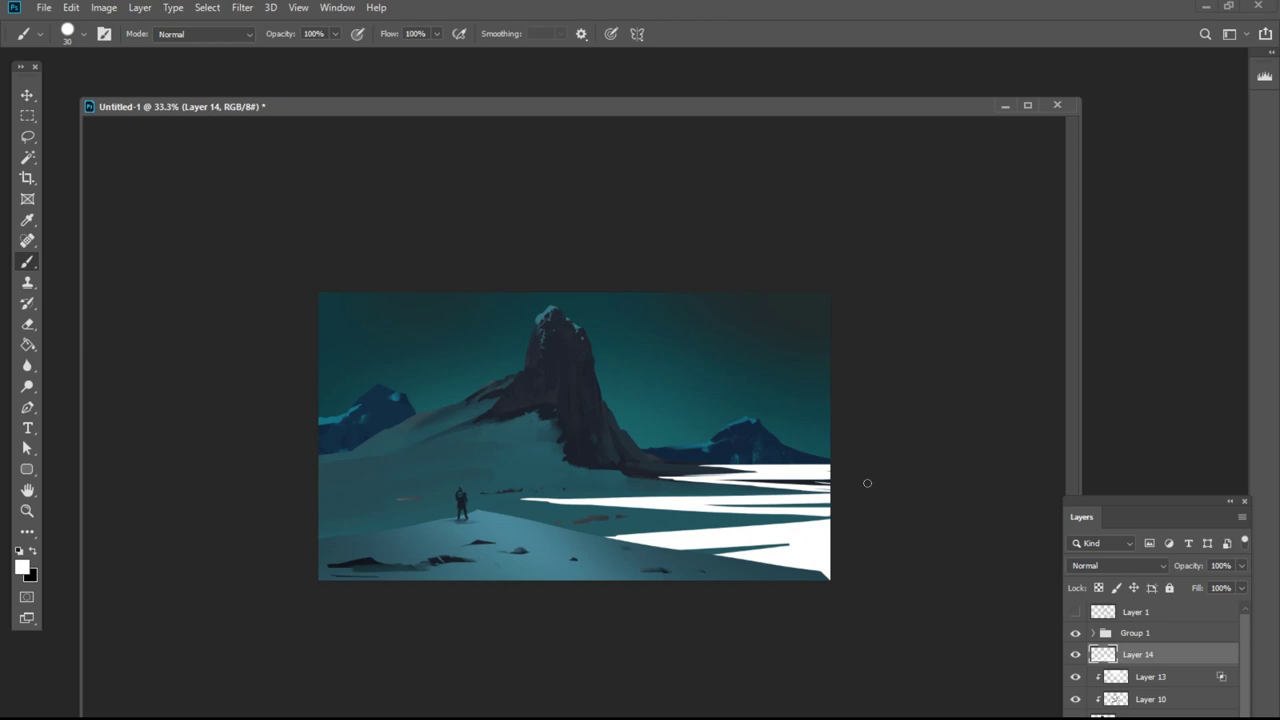
key(e)
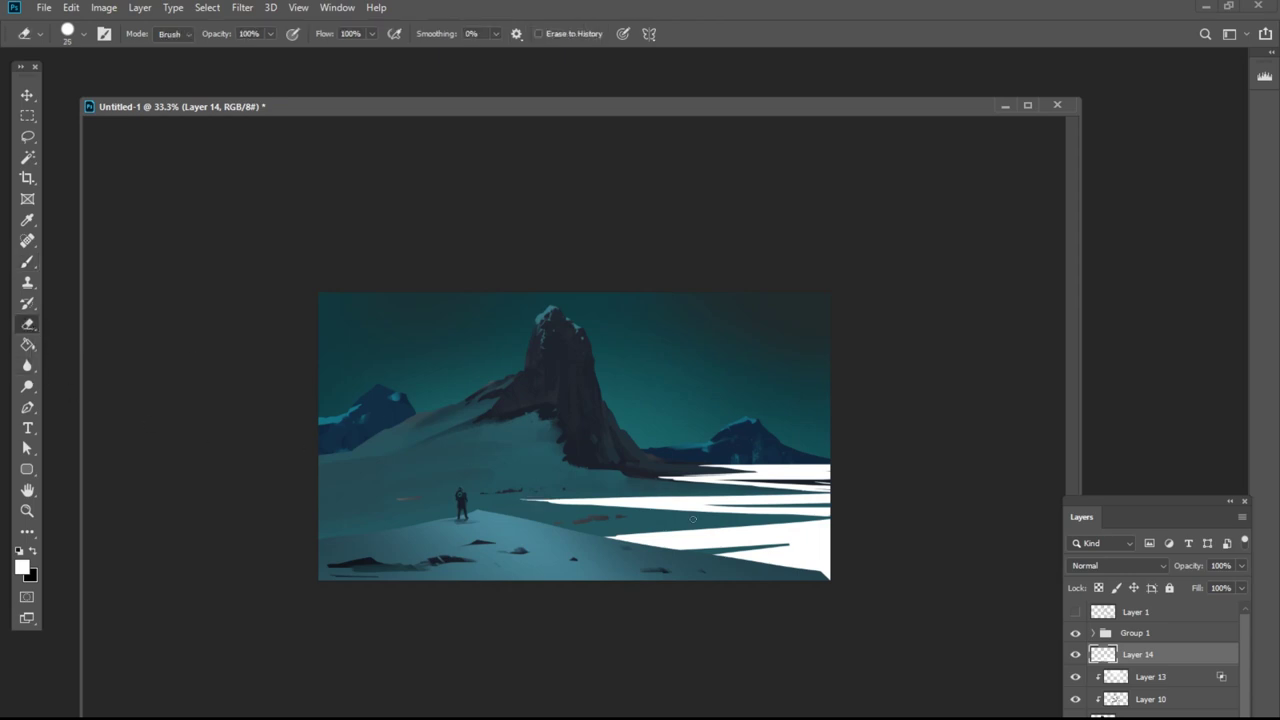
click(27, 261)
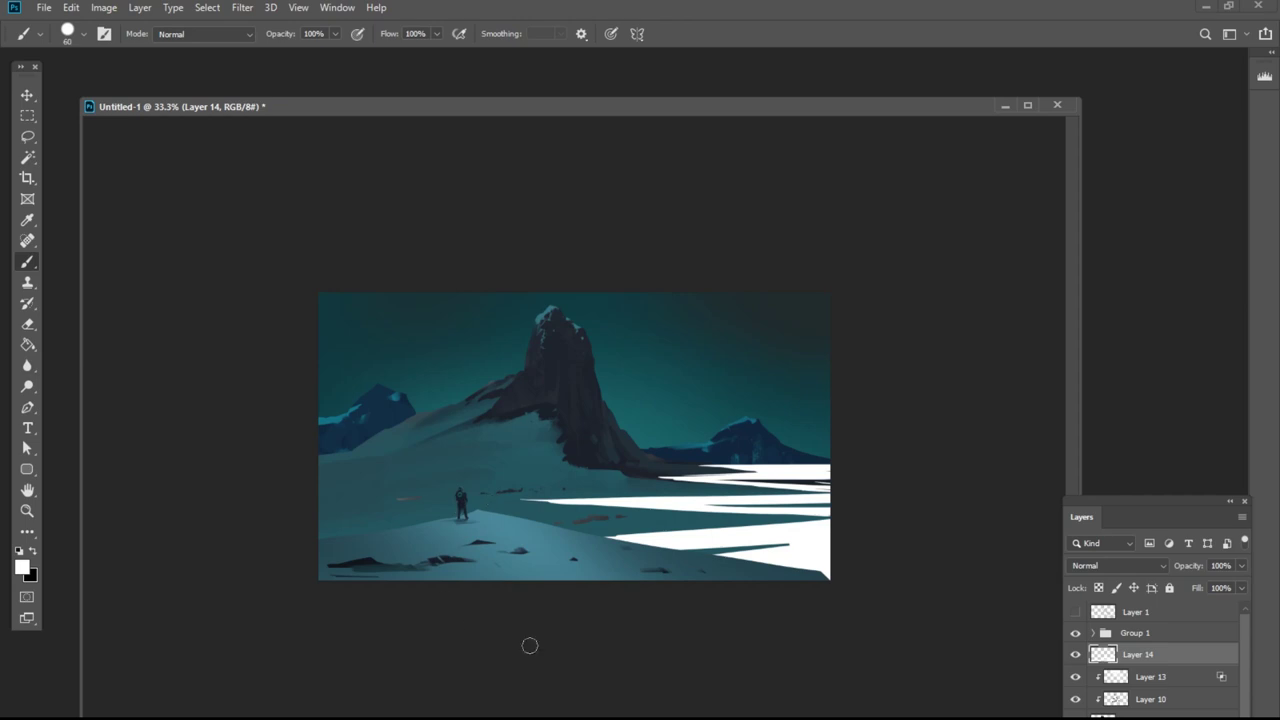
Paste a merged copy of the scene without Group 1 and Layer 14, clip it to Layer 14, and show both again.
click(1076, 633)
click(1076, 655)
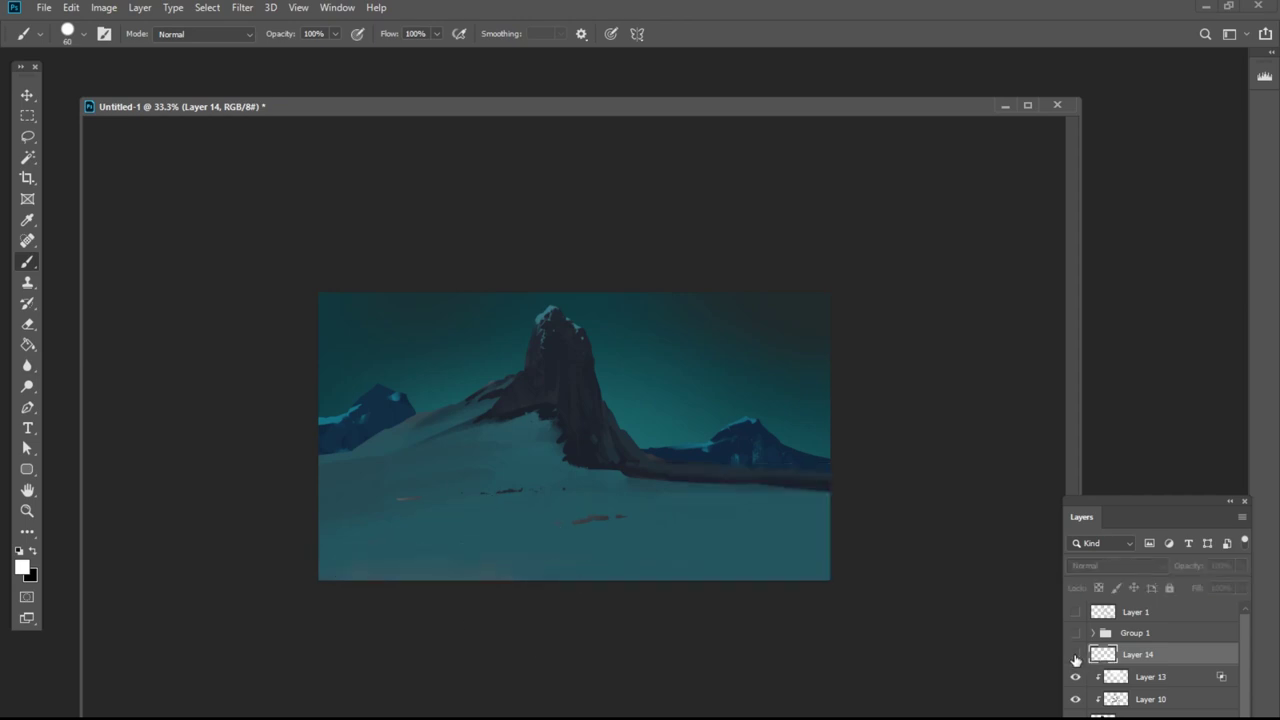
key(ctrl+a)
click(1076, 655)
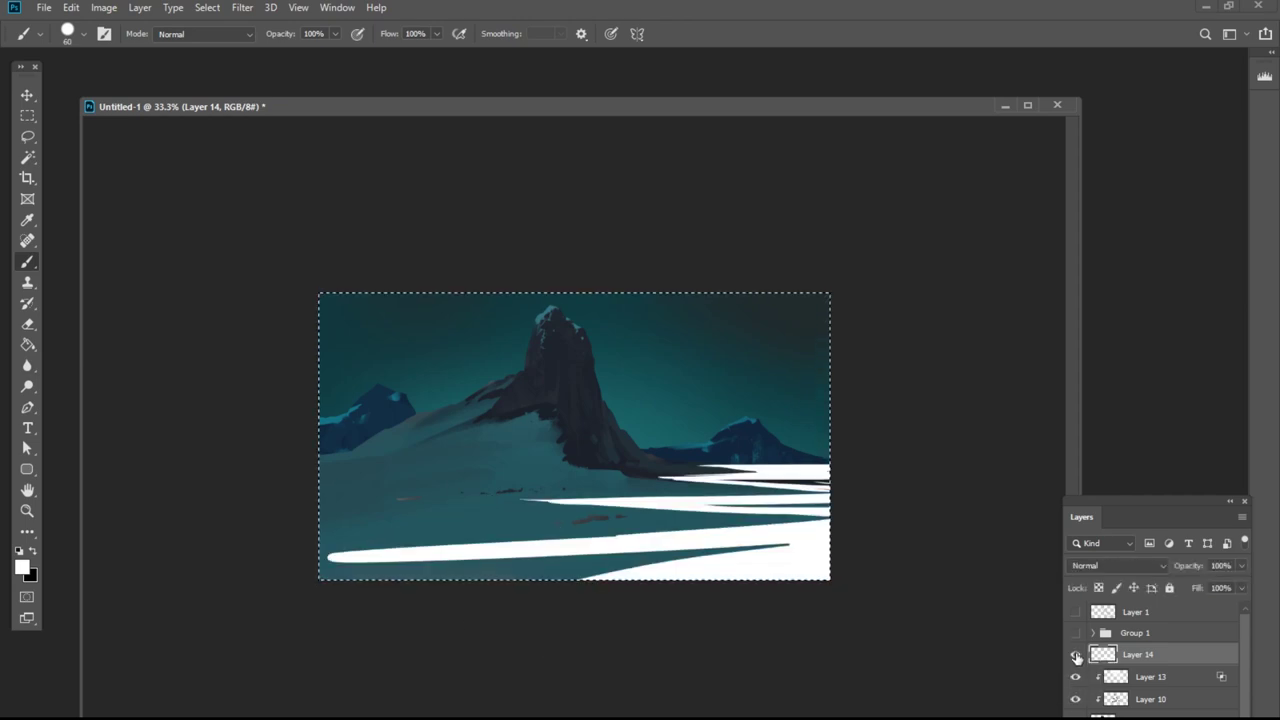
key(ctrl+v)
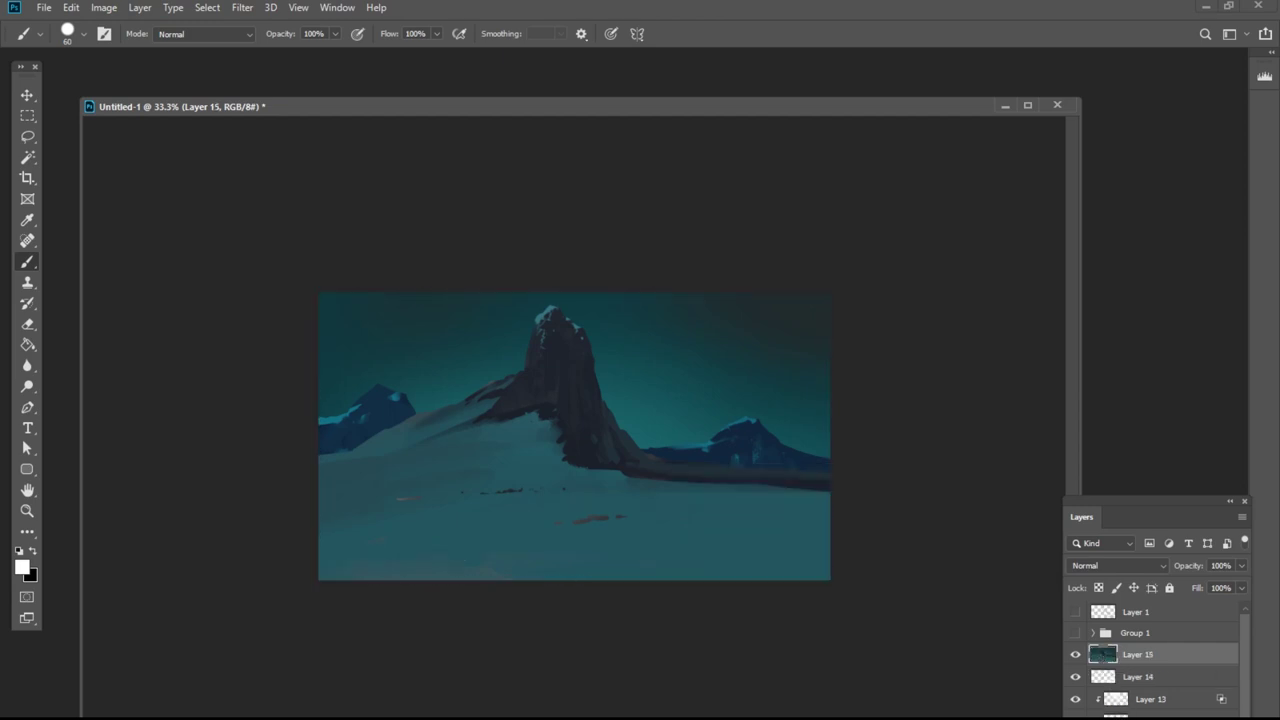
alt+click(1108, 665)
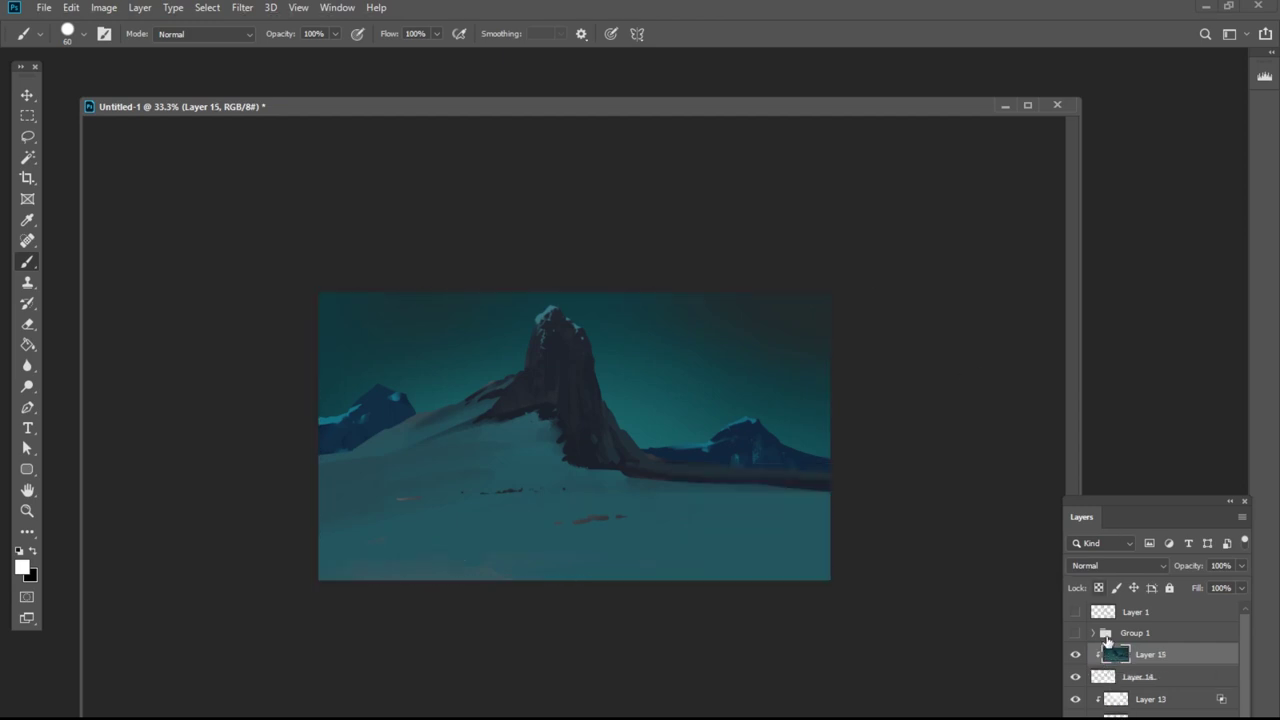
click(1076, 636)
Flip the clipped scene copy vertically and shift it down to place the mountain reflections in the water.
click(70, 8)
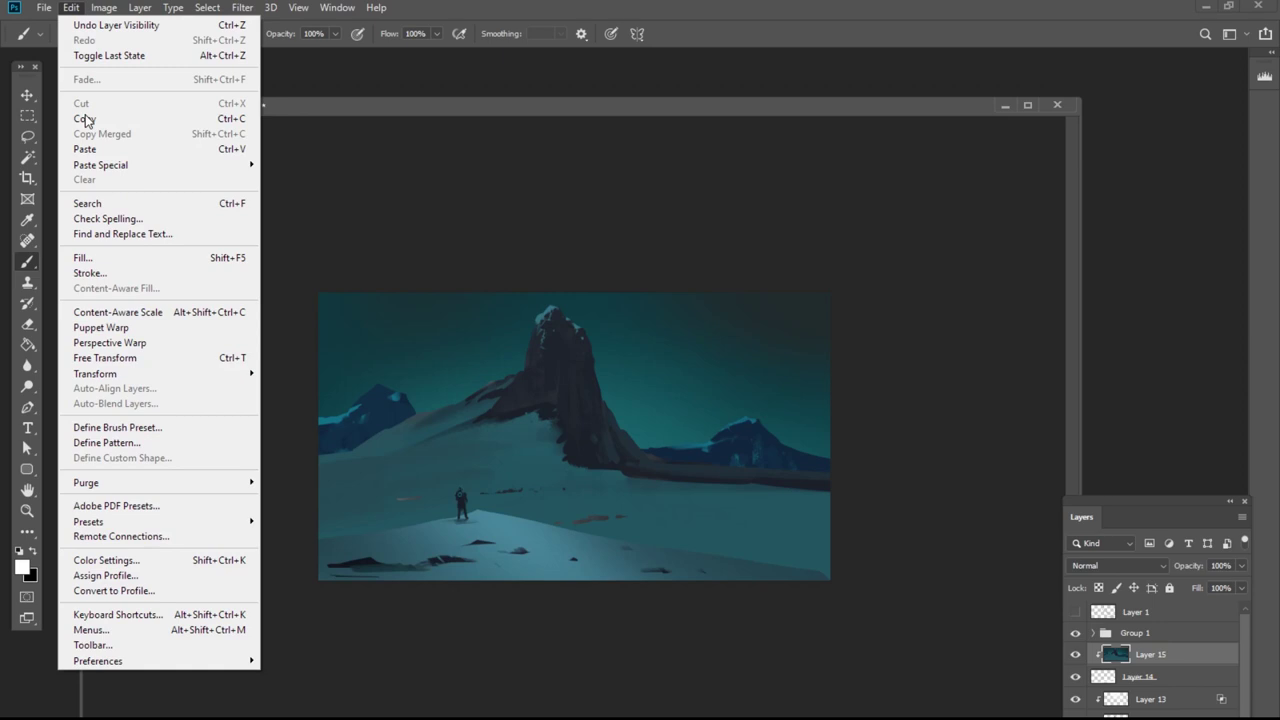
mouse_move(142, 380)
click(310, 568)
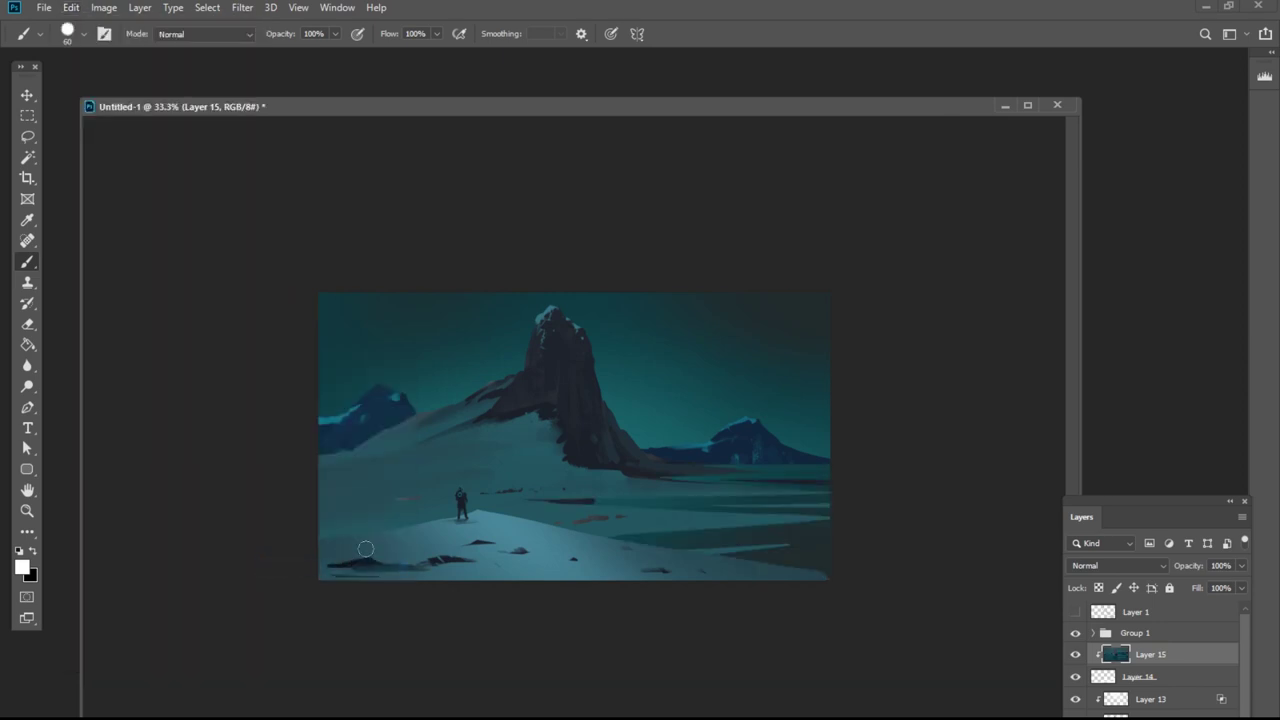
drag(805, 450, 812, 527)
Apply a Motion Blur to the reflection layer with an angle of -90° and a distance of 35 pixels.
click(242, 7)
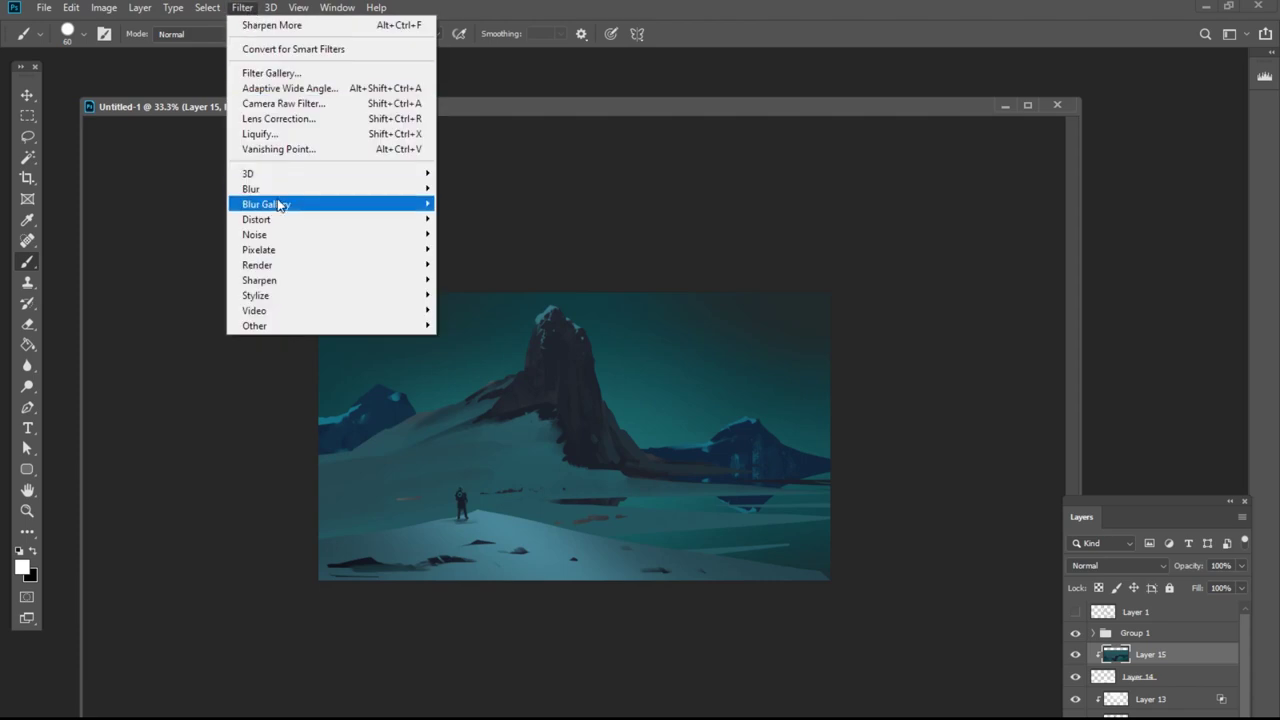
mouse_move(286, 190)
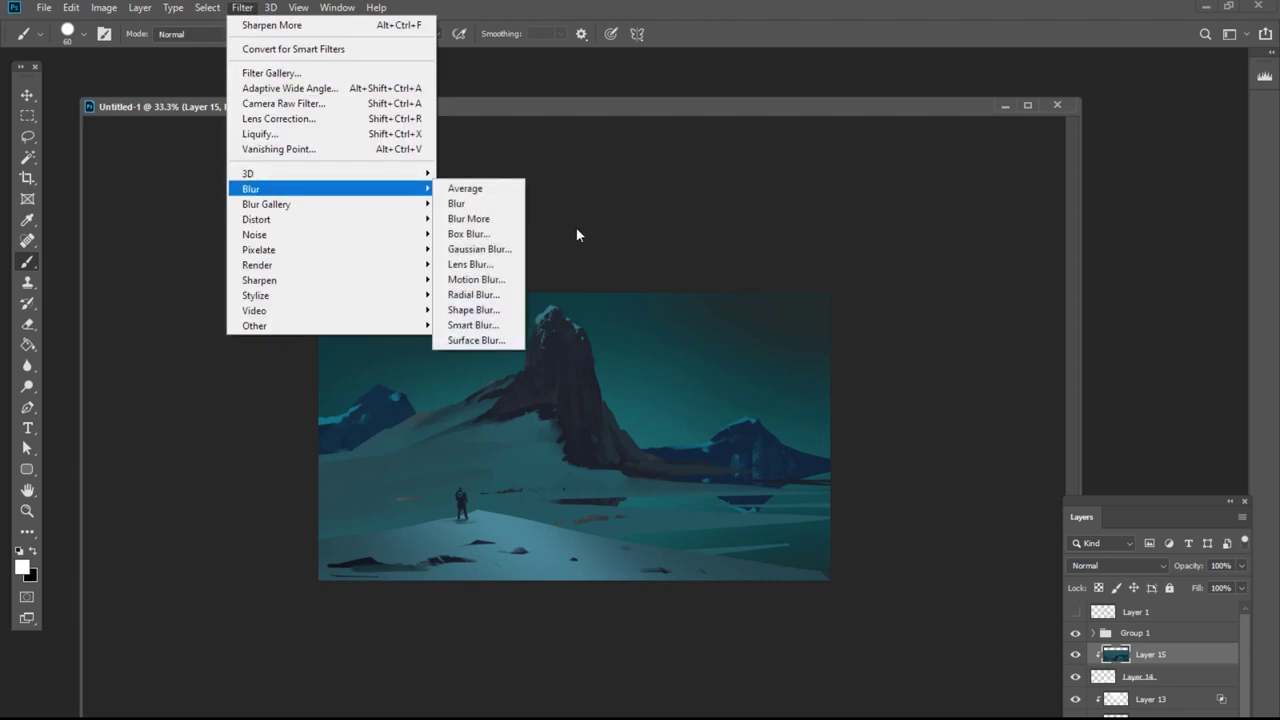
click(476, 279)
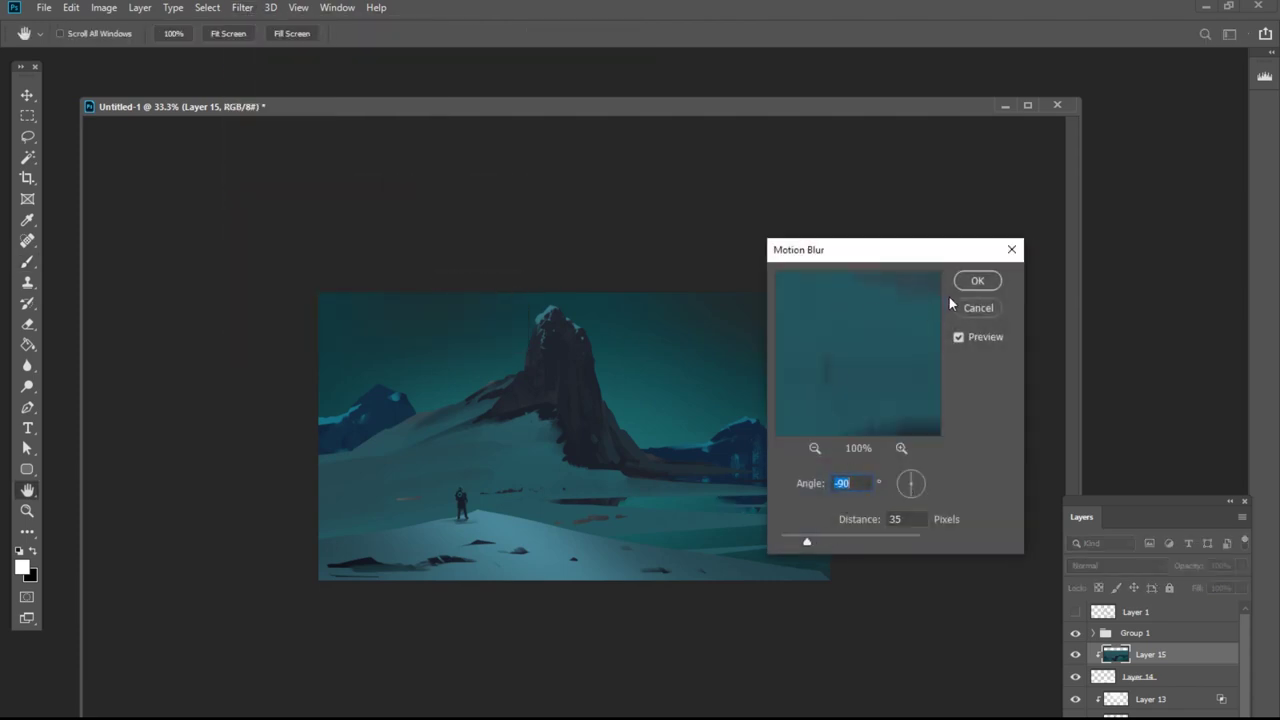
click(970, 281)
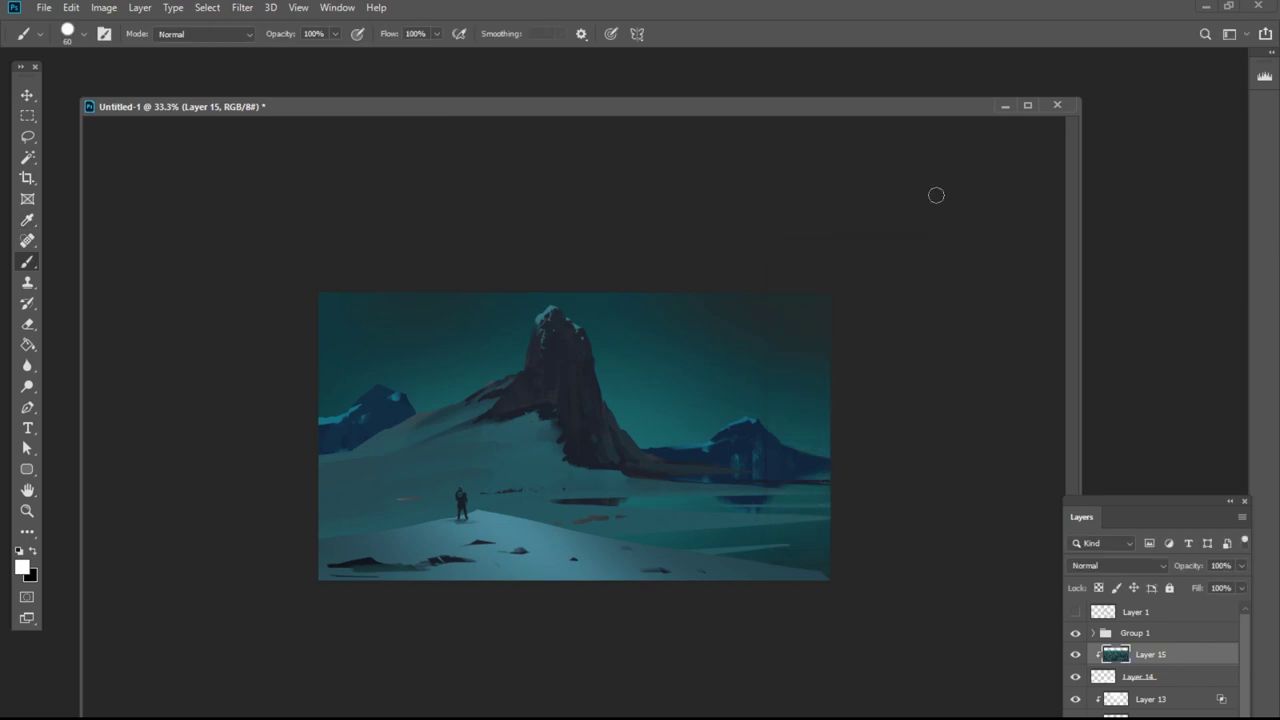
Check the water shape on Layer 14 by toggling its visibility and squash it vertically from its bottom edge with Free Transform.
key(z)
click(570, 574)
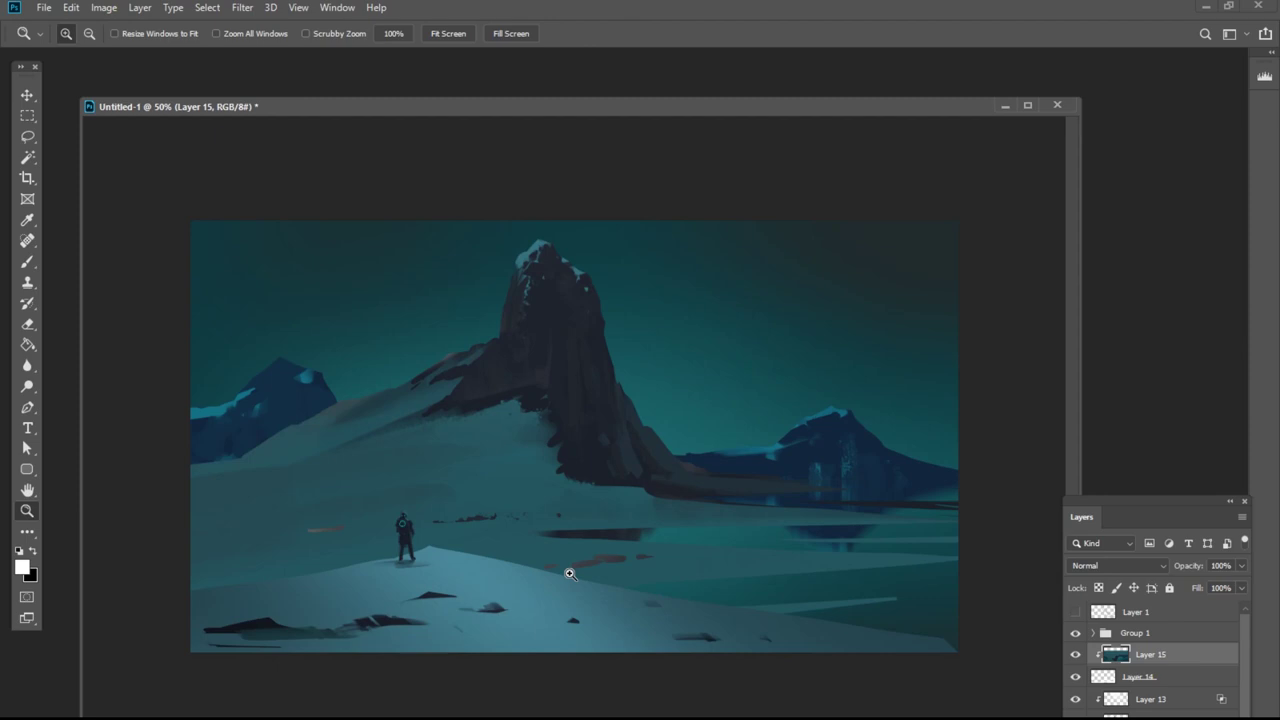
click(1139, 680)
click(1075, 677)
click(1075, 677)
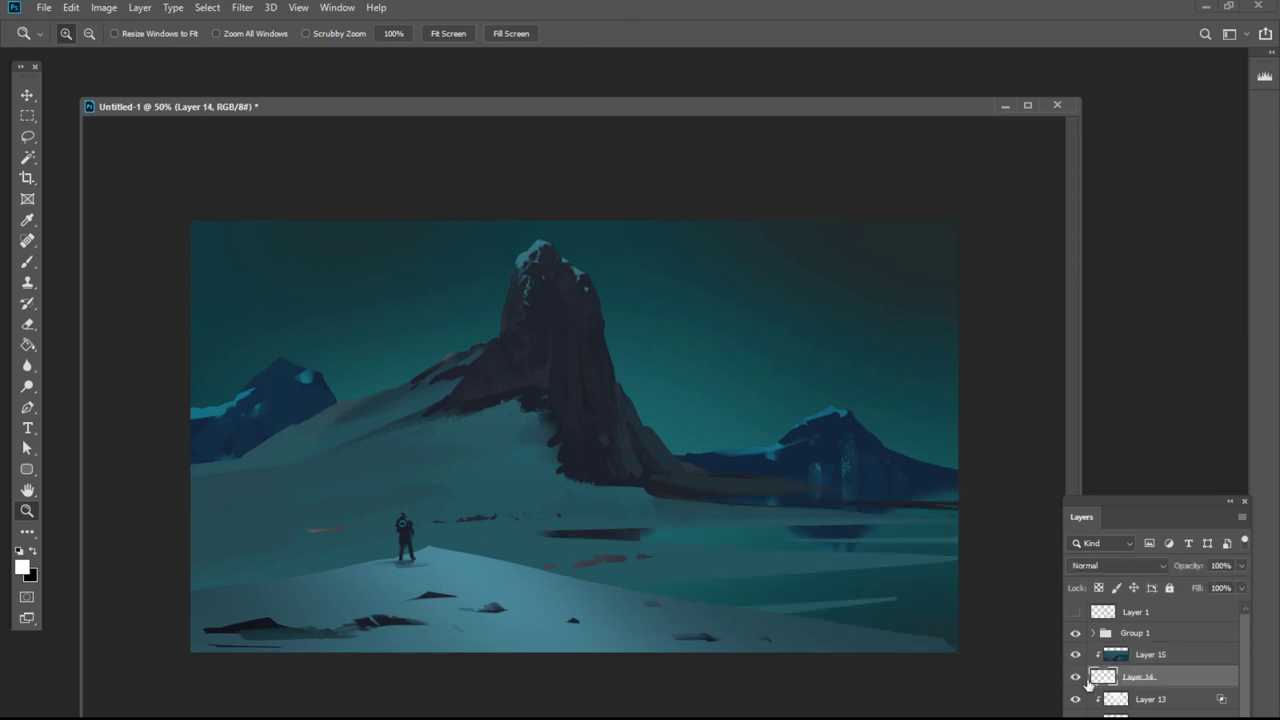
key(ctrl+t)
drag(581, 652, 593, 588)
key(Return)
key(z)
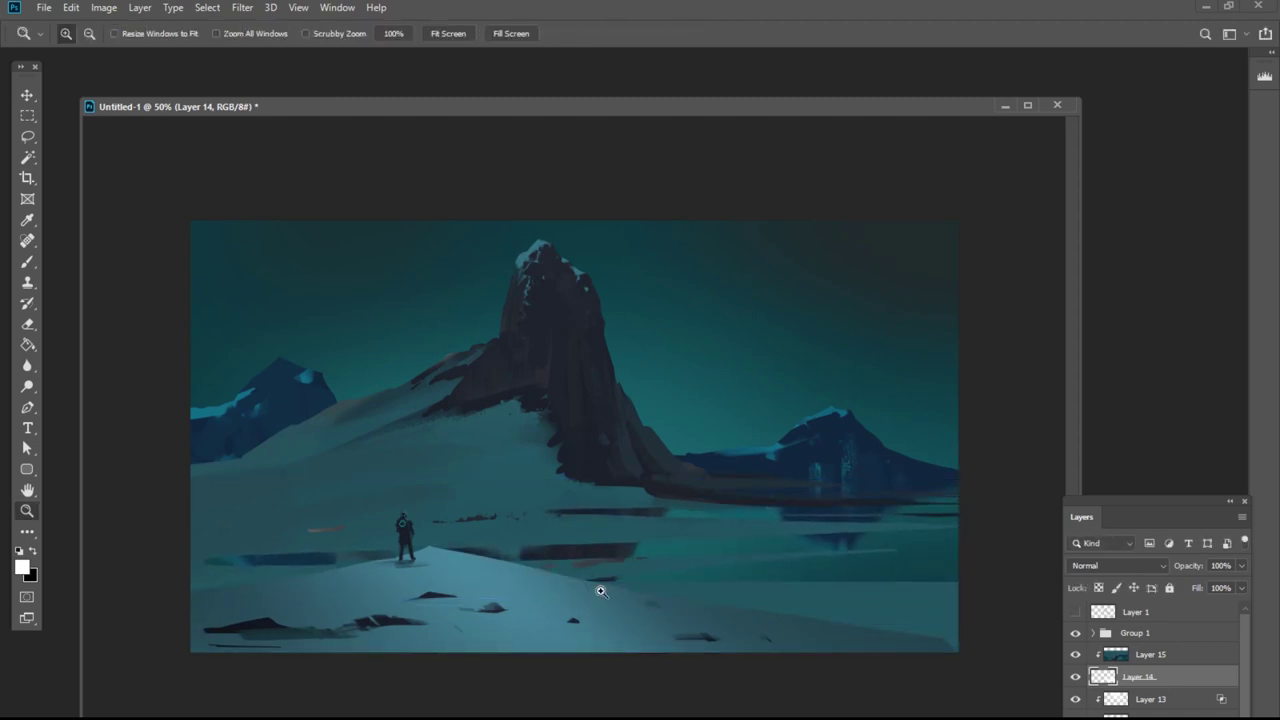
Extend the water shape on Layer 14 along the foreground hill's edge, from the canvas's left side to its lower-right corner.
click(27, 262)
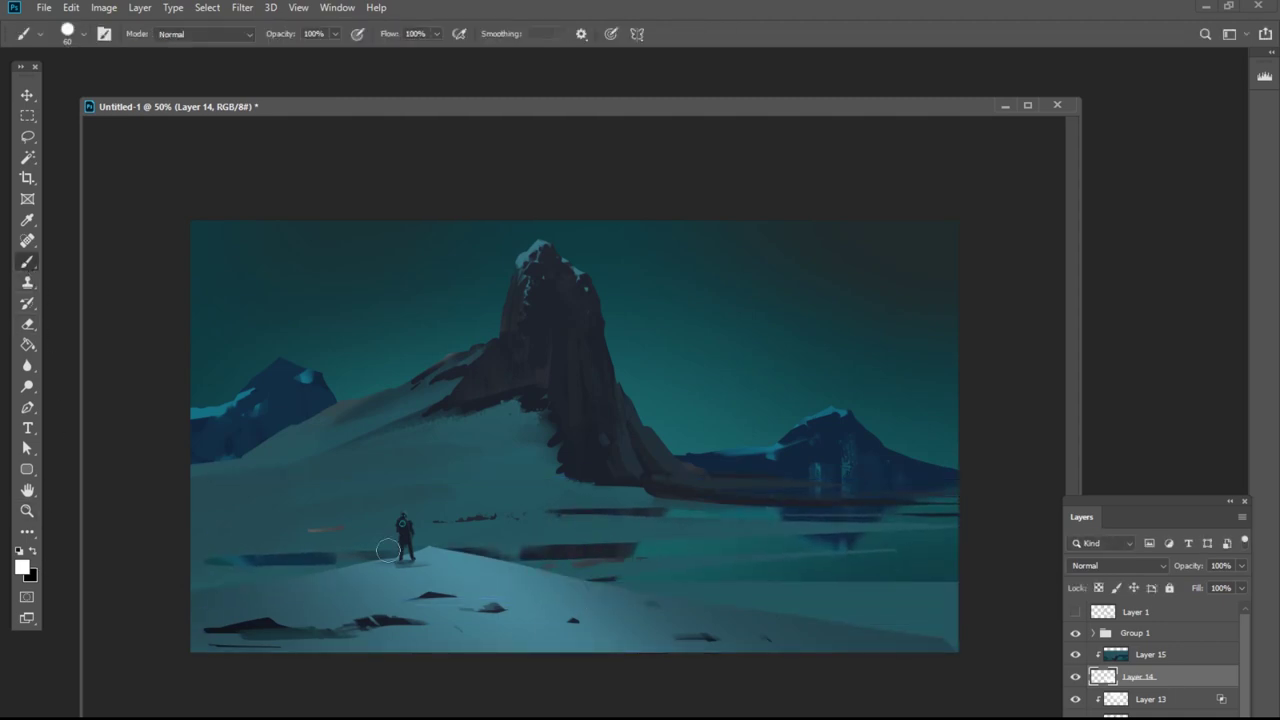
drag(355, 565, 210, 560)
mouse_move(532, 566)
mouse_down()
mouse_move(777, 611)
mouse_move(750, 615)
mouse_up()
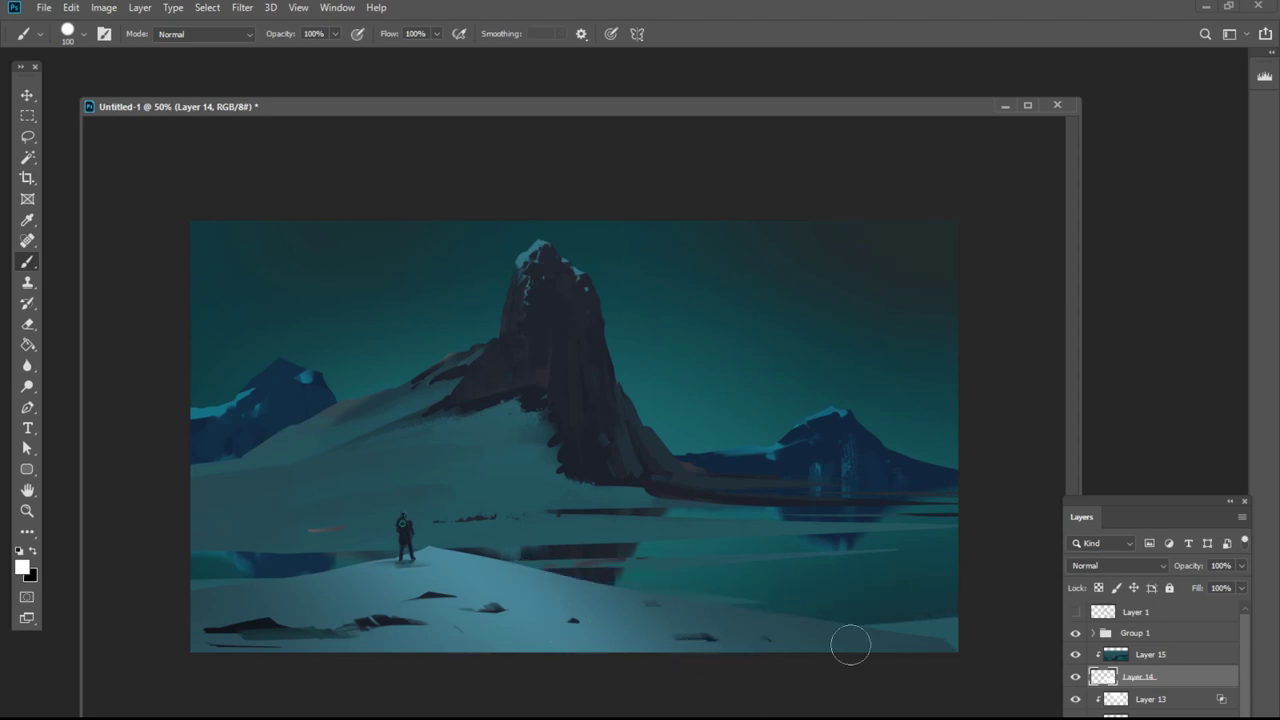
drag(851, 646, 1045, 649)
Add a clipped layer above Layer 15 and shift the Layer 15 reflection slightly downward.
click(1154, 656)
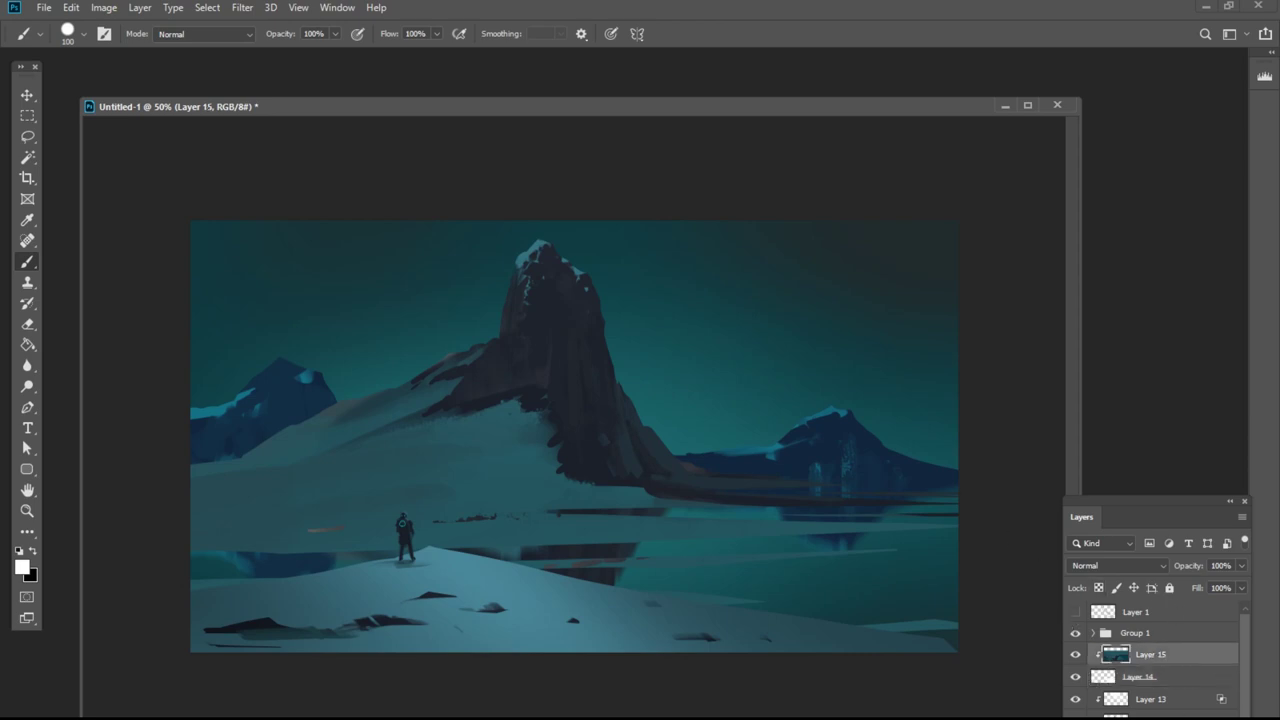
key(ctrl+shift+alt+n)
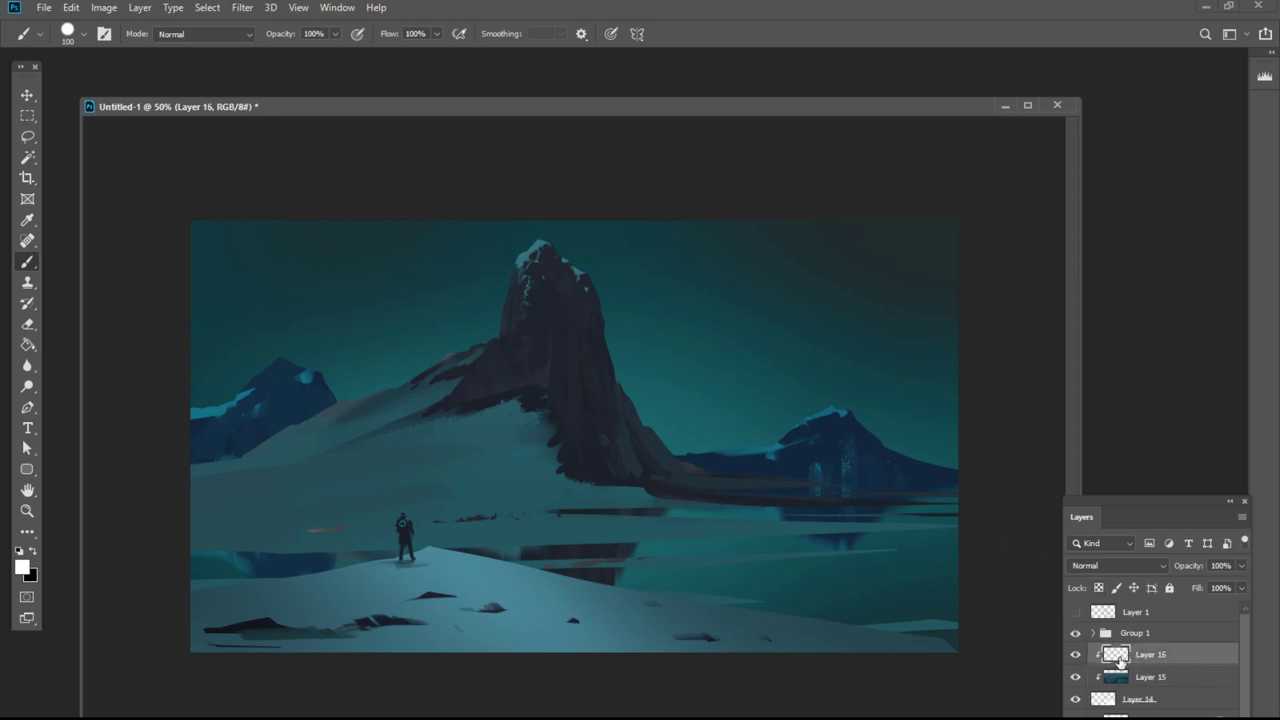
click(1166, 680)
drag(932, 565, 929, 590)
Set Layer 16 to Screen mode and prepare a soft round brush with teal sampled from the sky.
click(1147, 653)
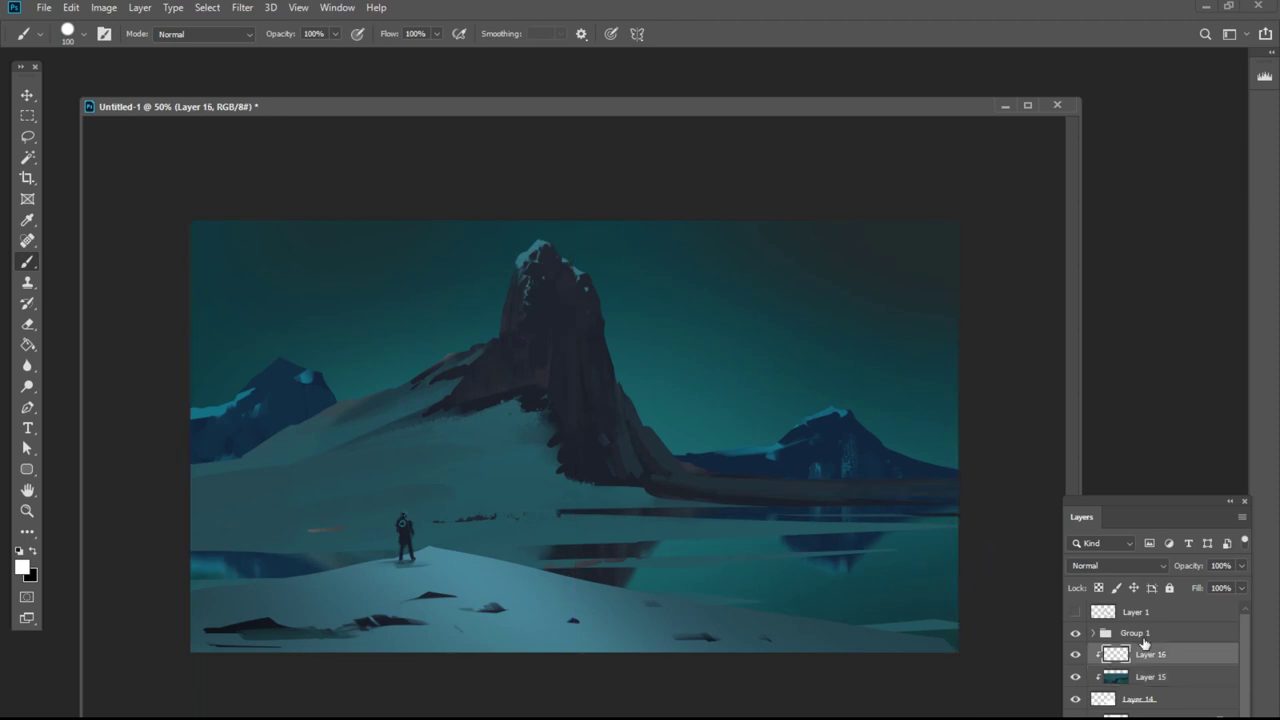
click(84, 35)
click(137, 335)
click(608, 170)
alt+click(653, 344)
click(1119, 563)
click(1104, 664)
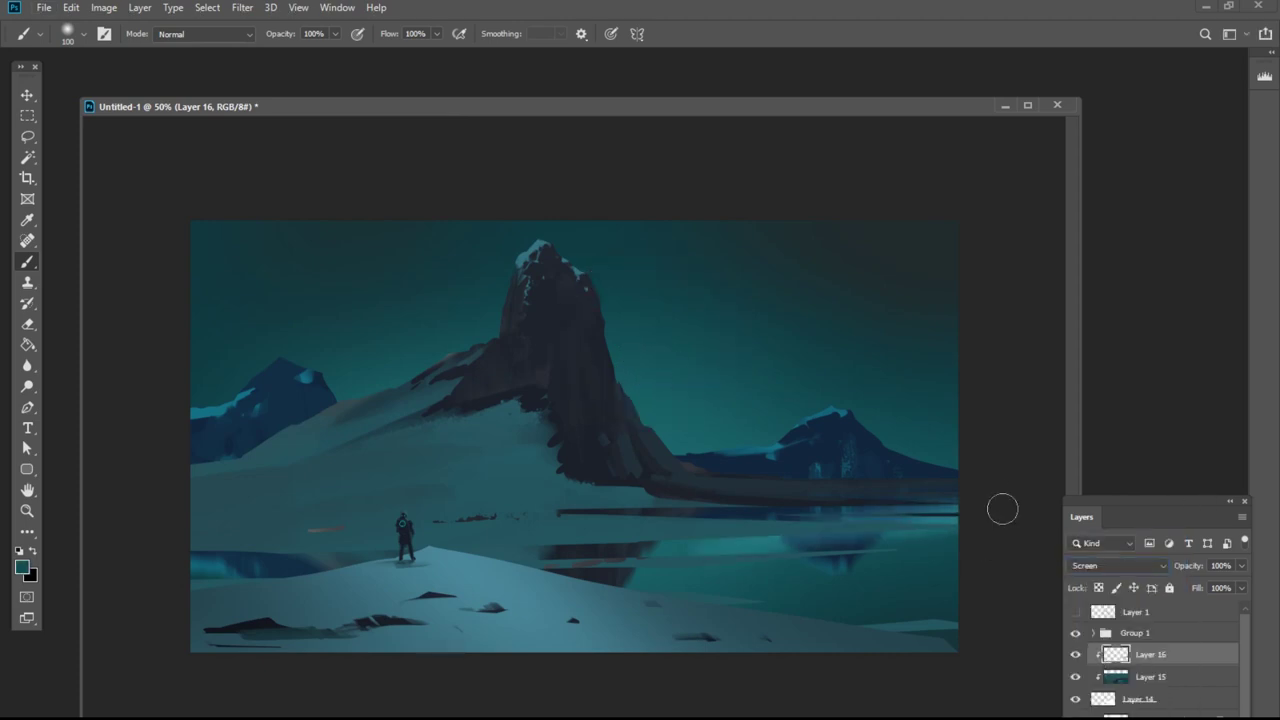
Try to brighten the right-hand water with a soft teal glow using a 1100 px brush.
key(bracketright)
key(bracketright)
key(bracketright)
key(bracketright)
key(bracketright)
key(bracketright)
key(bracketright)
key(bracketright)
key(bracketright)
key(bracketright)
key(bracketright)
key(bracketright)
key(bracketright)
key(bracketright)
drag(820, 520, 1035, 450)
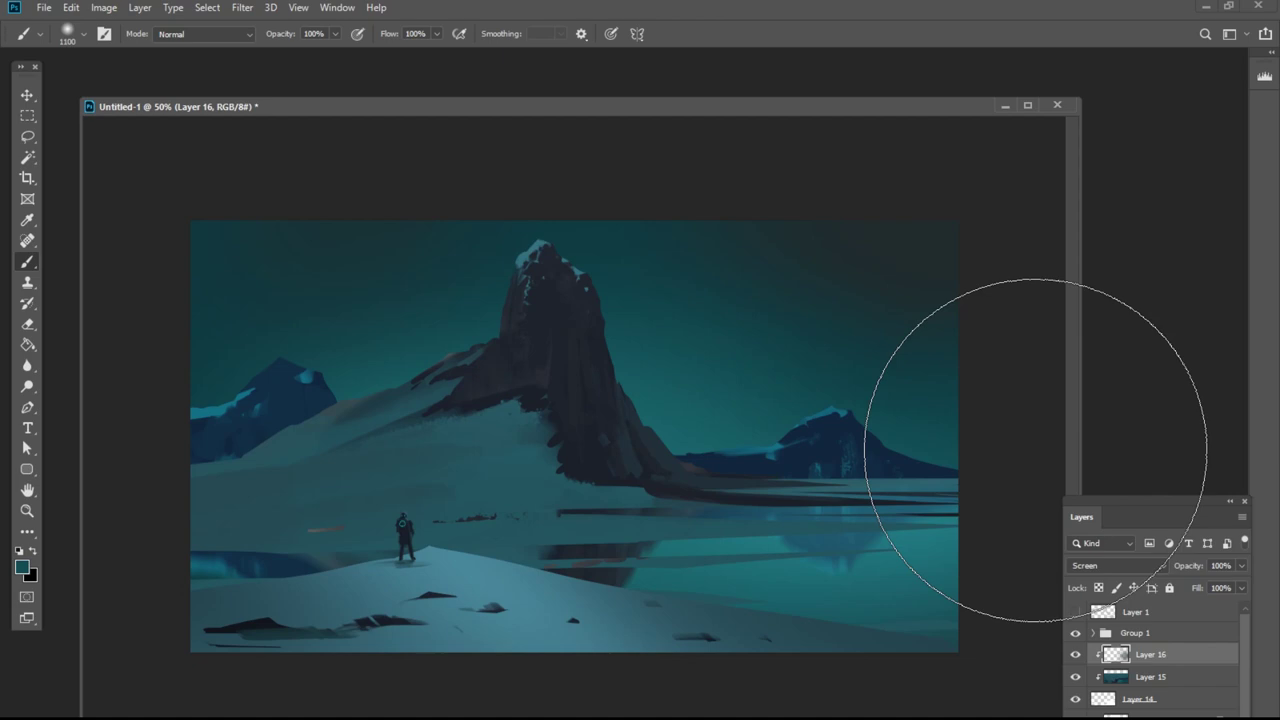
Add a soft teal glow to the water at the canvas's left edge with a 500 px brush, and enlarge the brush to 600 px.
key(bracketleft)
key(bracketleft)
key(bracketleft)
key(bracketleft)
key(bracketleft)
key(bracketleft)
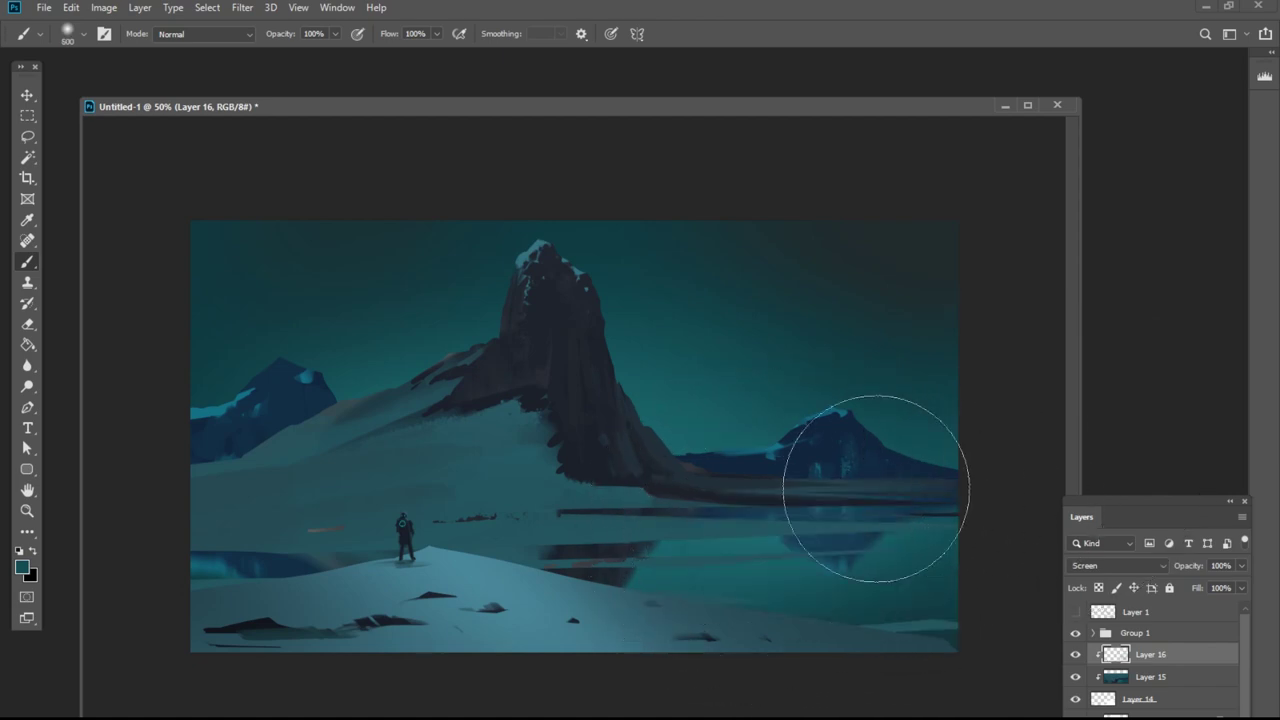
drag(270, 566, 92, 578)
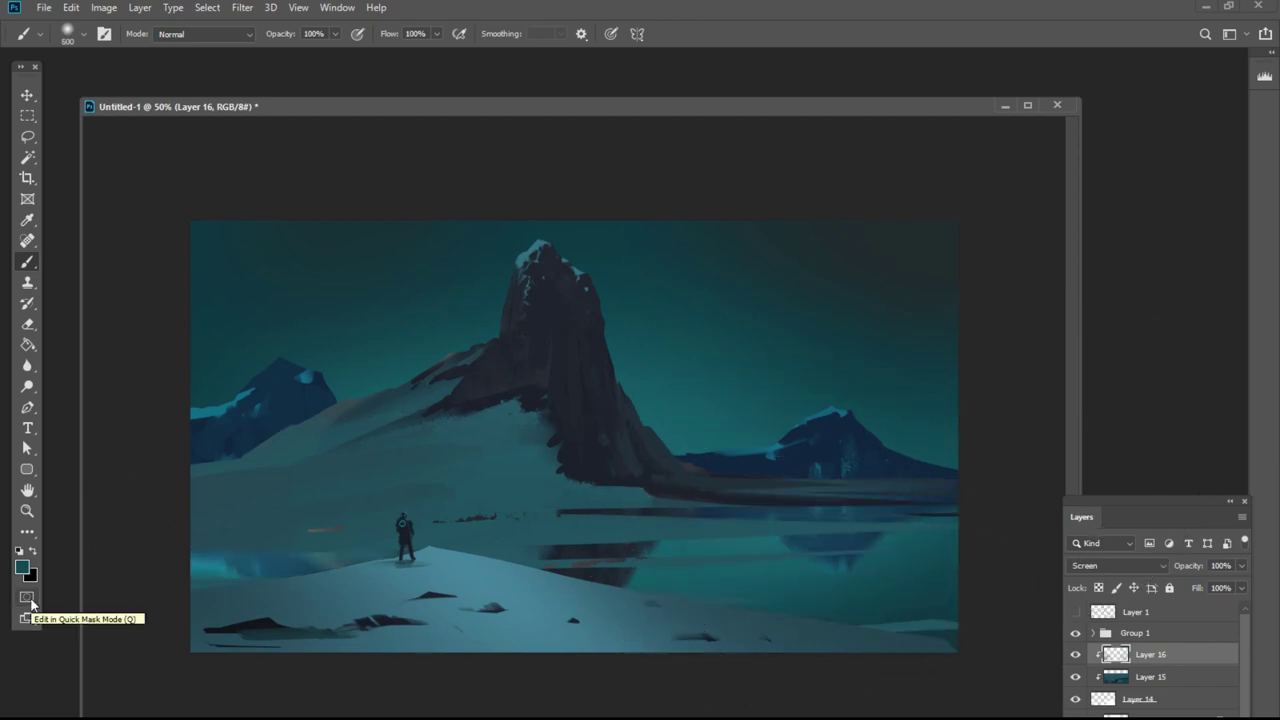
key(bracketright)
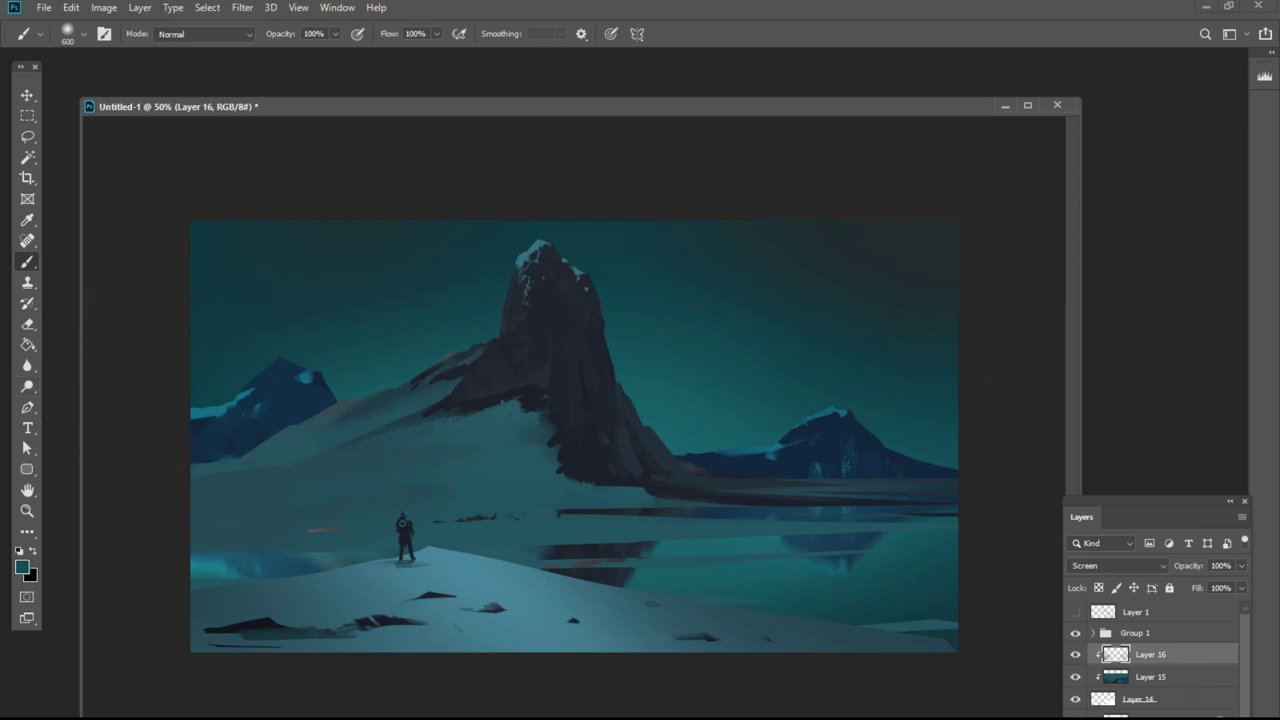
Add a new Screen-mode layer behind the mountains and choose the recent 20 px textured brush.
scroll(1155, 655, down, 3)
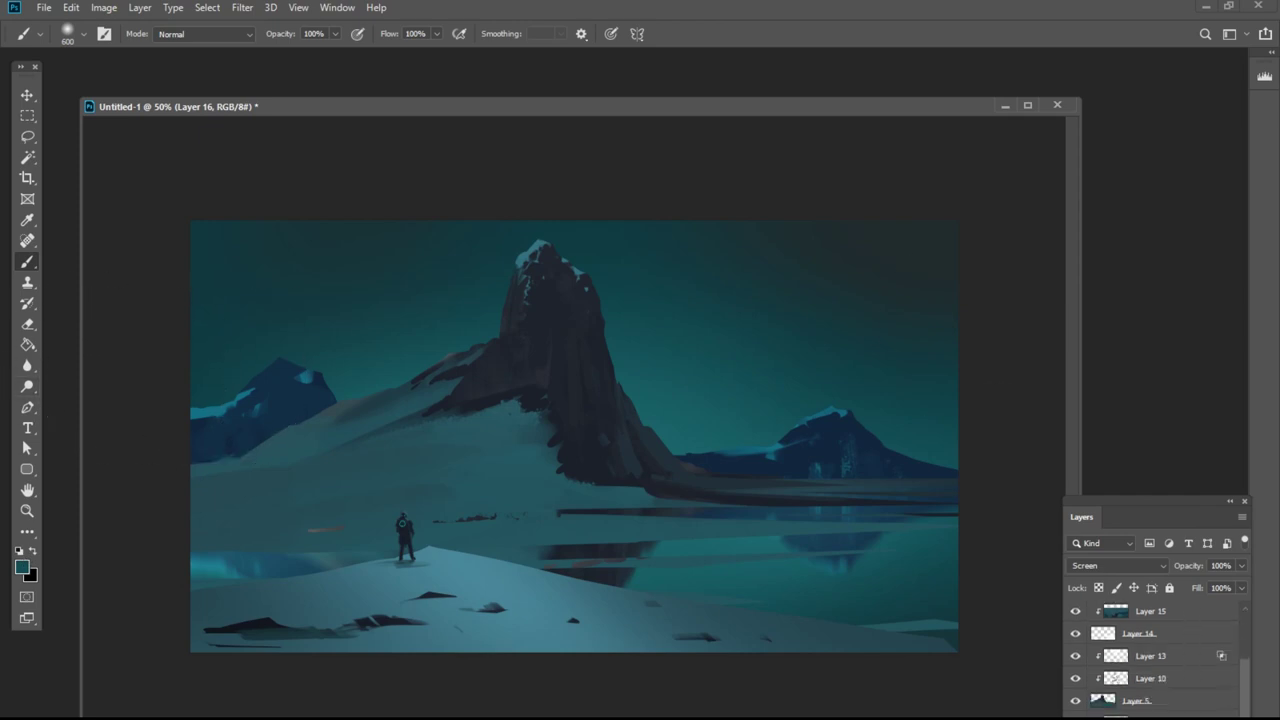
key(ctrl+shift+alt+n)
click(74, 38)
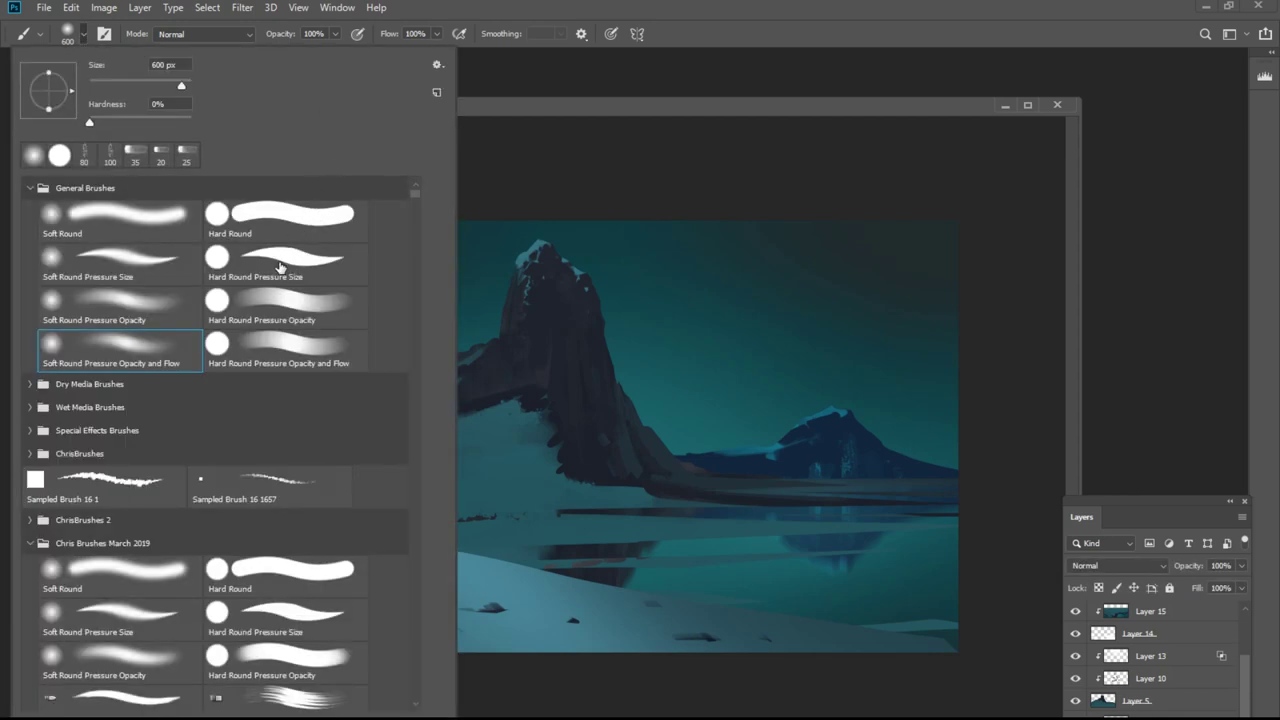
click(161, 156)
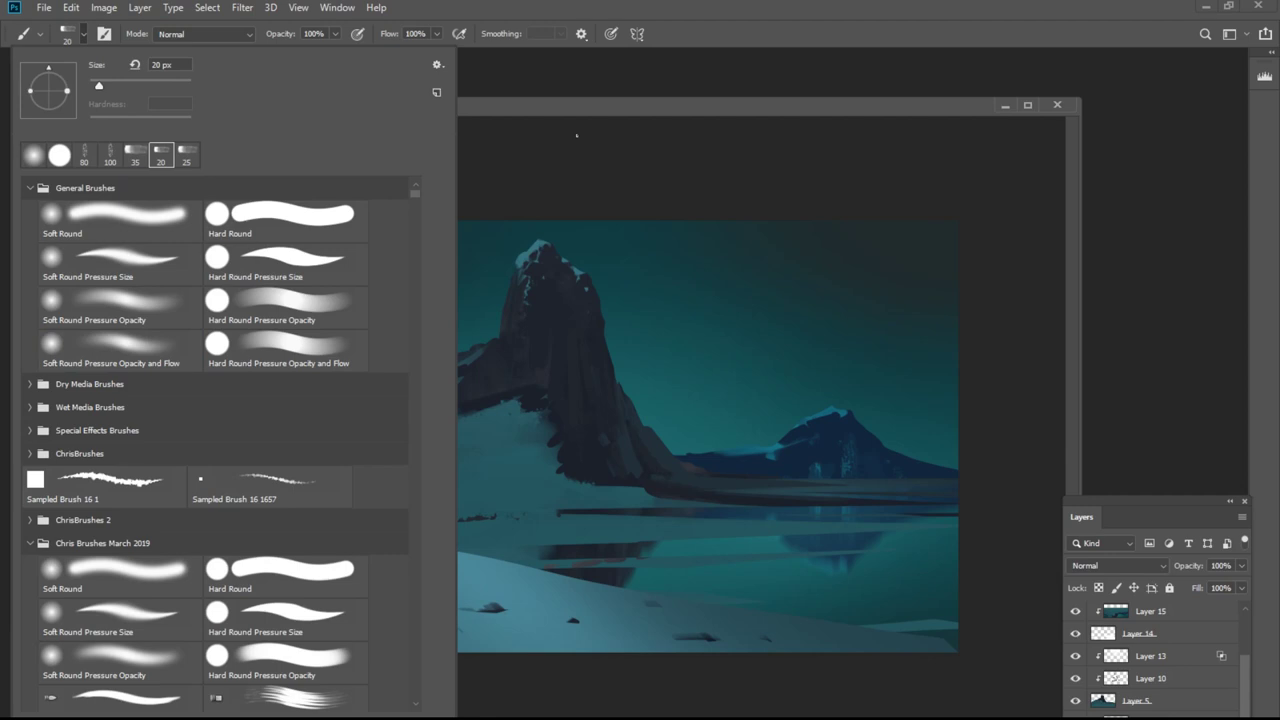
click(769, 168)
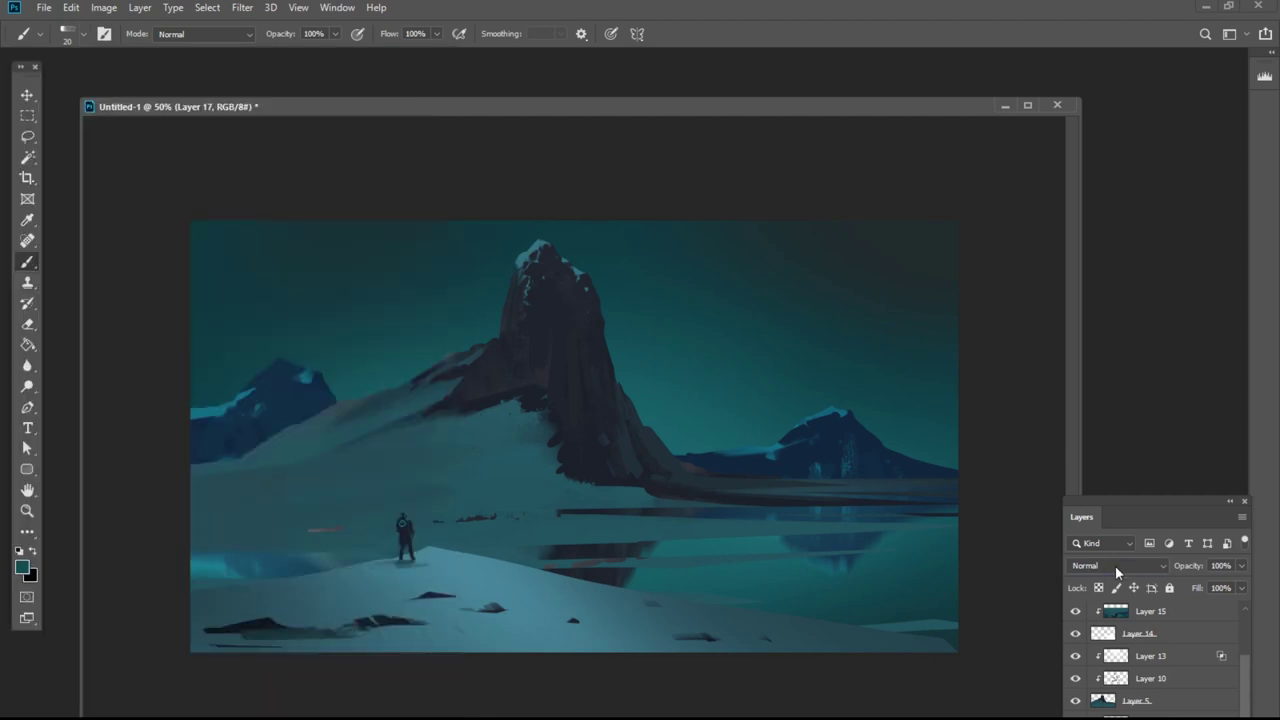
click(1115, 565)
click(1100, 657)
Try painting a broad, mottled teal aurora band across the sky with a 175 px brush.
key(bracketright)
key(bracketright)
key(bracketright)
key(bracketright)
key(bracketright)
key(bracketright)
key(bracketright)
key(bracketright)
key(bracketright)
key(bracketright)
key(bracketright)
mouse_move(191, 214)
mouse_down()
mouse_move(605, 349)
mouse_move(908, 343)
mouse_up()
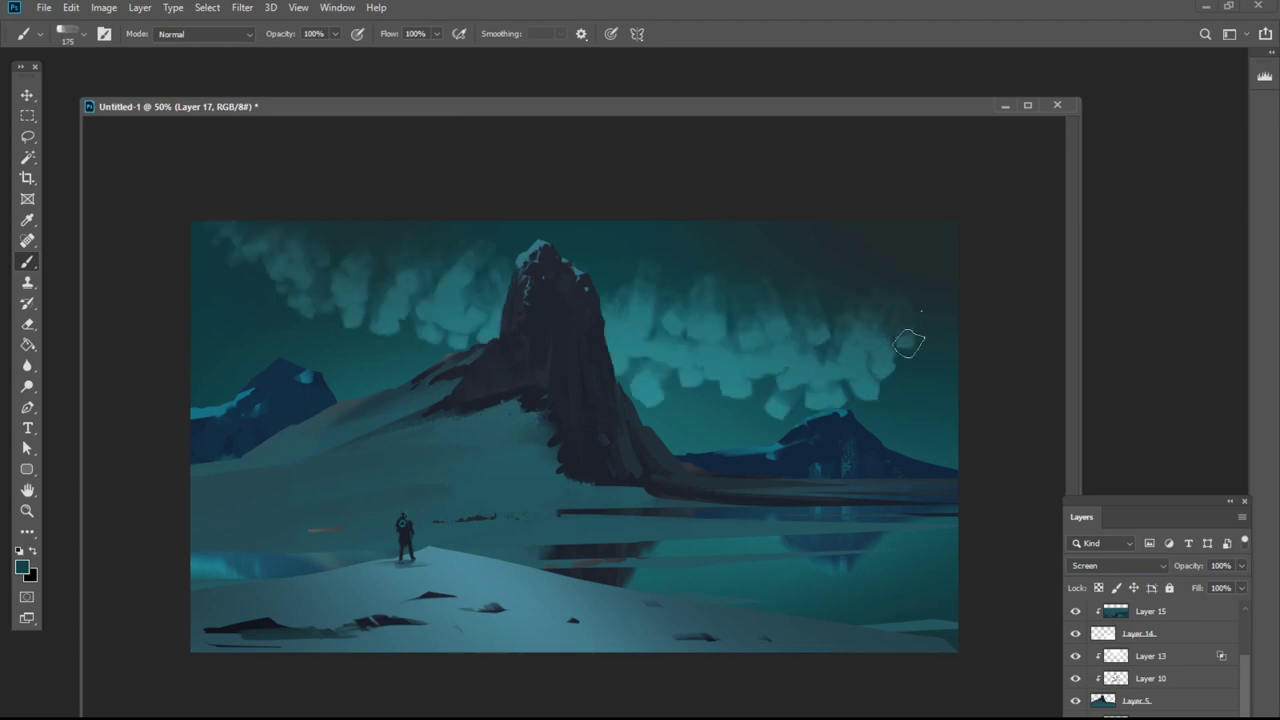
key(ctrl+z)
Paint a thin teal aurora band curving from the sky's upper left, behind the peak, to the right canvas edge, starting at 45 px.
key(bracketleft)
key(bracketleft)
key(bracketleft)
key(bracketleft)
key(bracketleft)
key(bracketleft)
key(bracketleft)
key(bracketleft)
key(bracketleft)
mouse_move(282, 230)
mouse_down()
mouse_move(523, 319)
mouse_move(822, 345)
mouse_up()
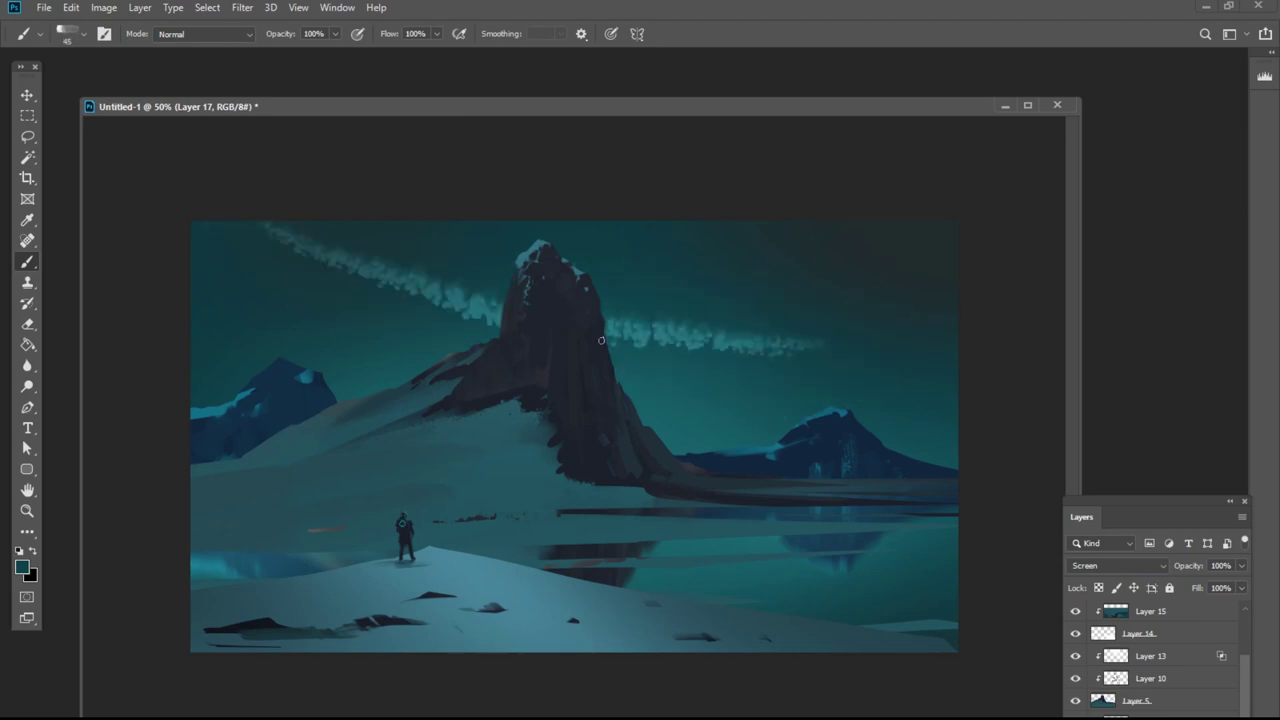
drag(392, 288, 290, 225)
drag(682, 339, 1159, 318)
key(ctrl+z)
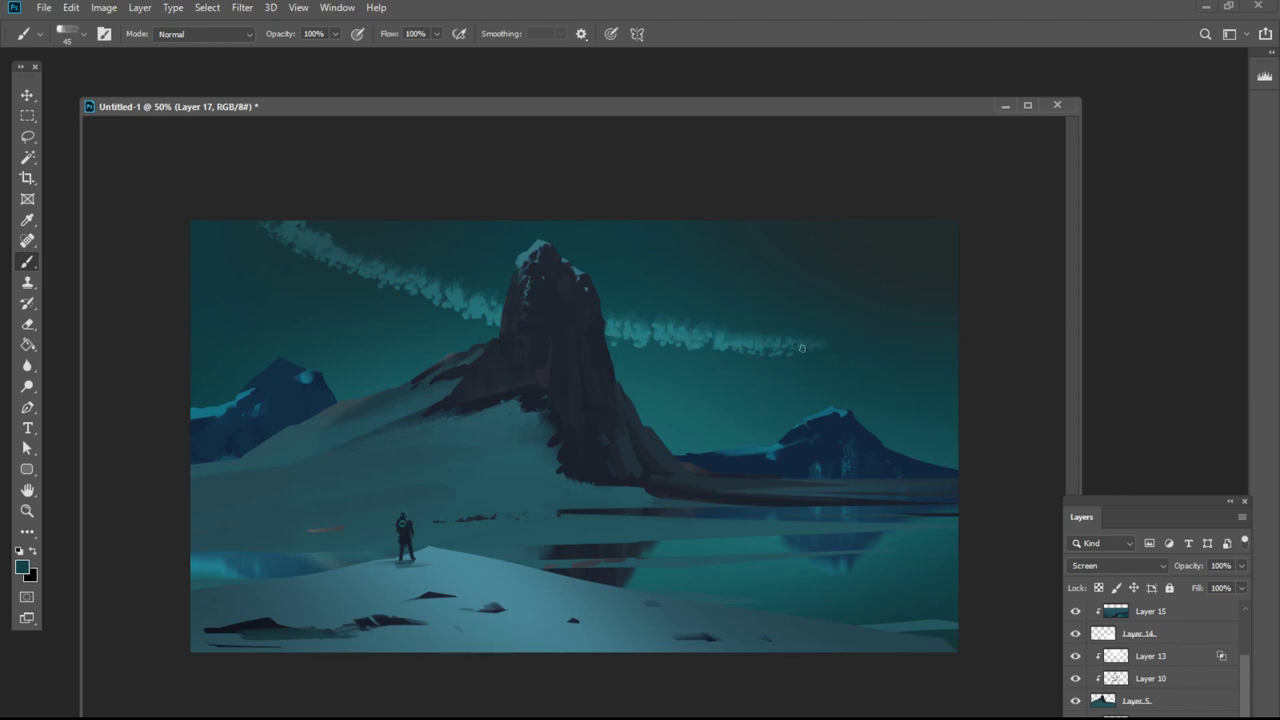
drag(802, 349, 1224, 323)
drag(709, 342, 759, 342)
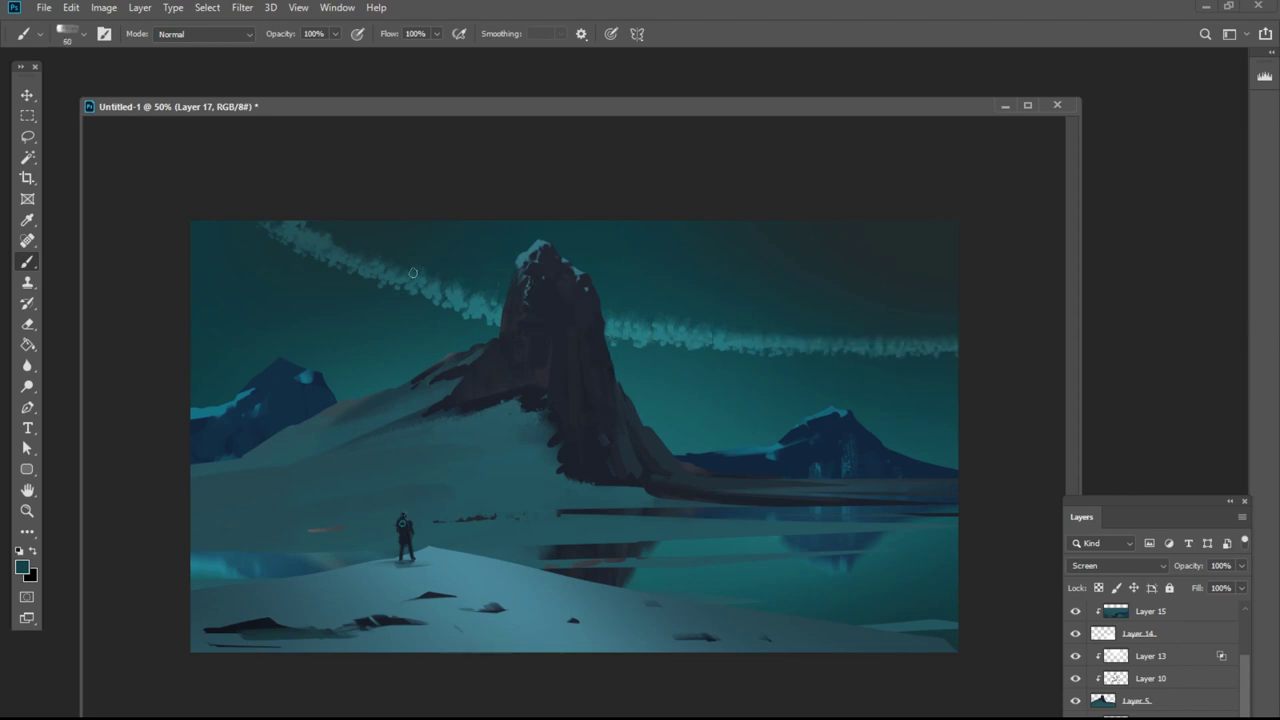
Set the brush mode to Screen and brighten and widen the aurora band with 90 px strokes.
click(215, 34)
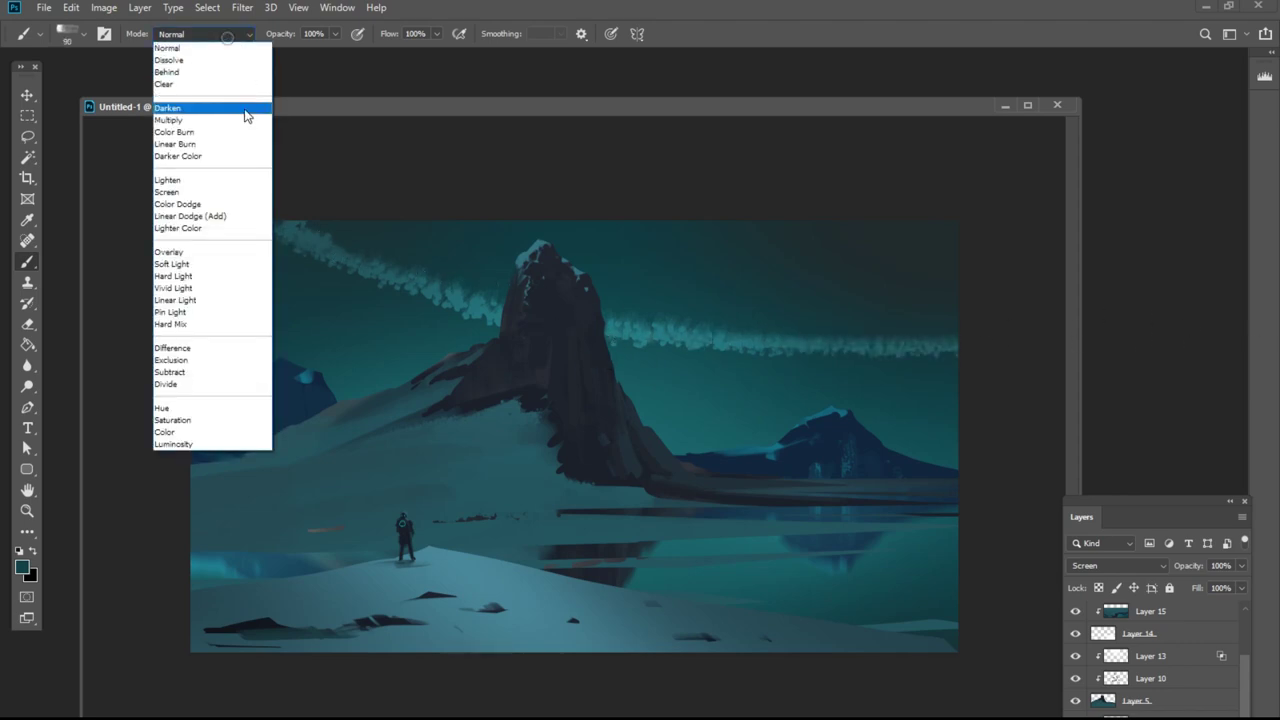
click(250, 190)
drag(222, 226, 560, 319)
key(ctrl+z)
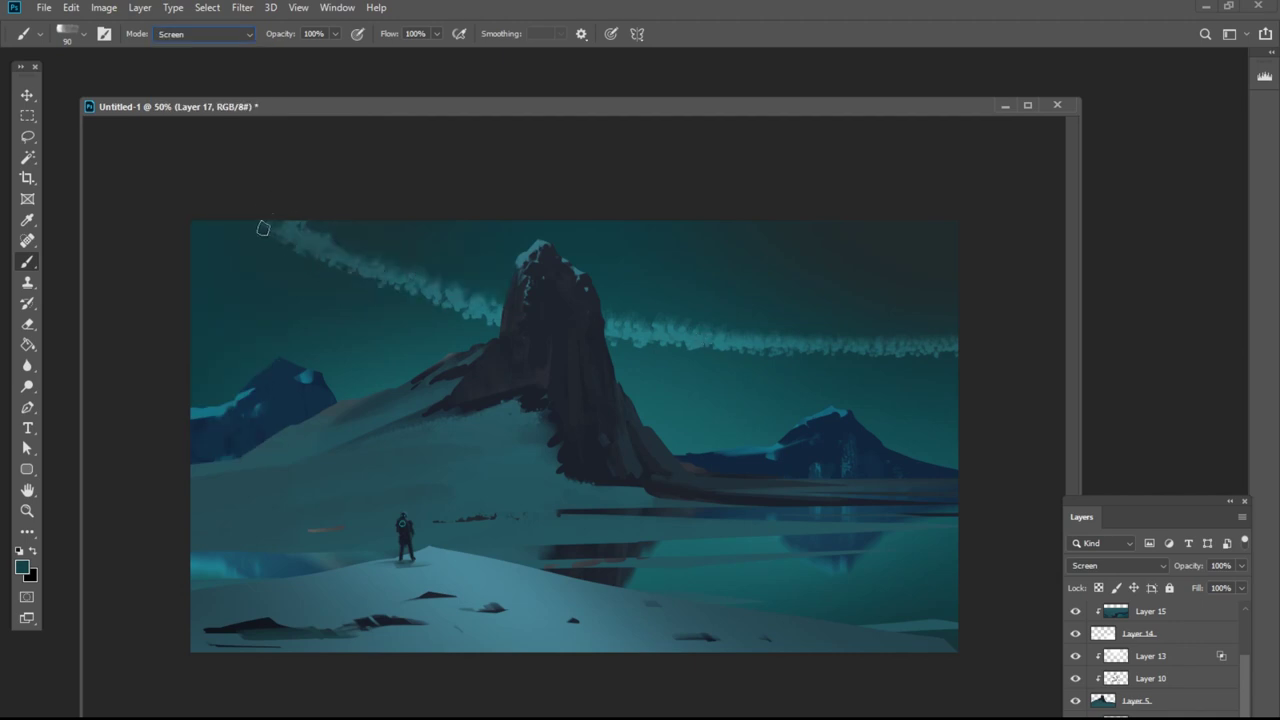
mouse_move(262, 229)
mouse_down()
mouse_move(378, 288)
mouse_move(520, 322)
mouse_up()
mouse_move(317, 261)
mouse_down()
mouse_move(662, 340)
mouse_move(955, 362)
mouse_up()
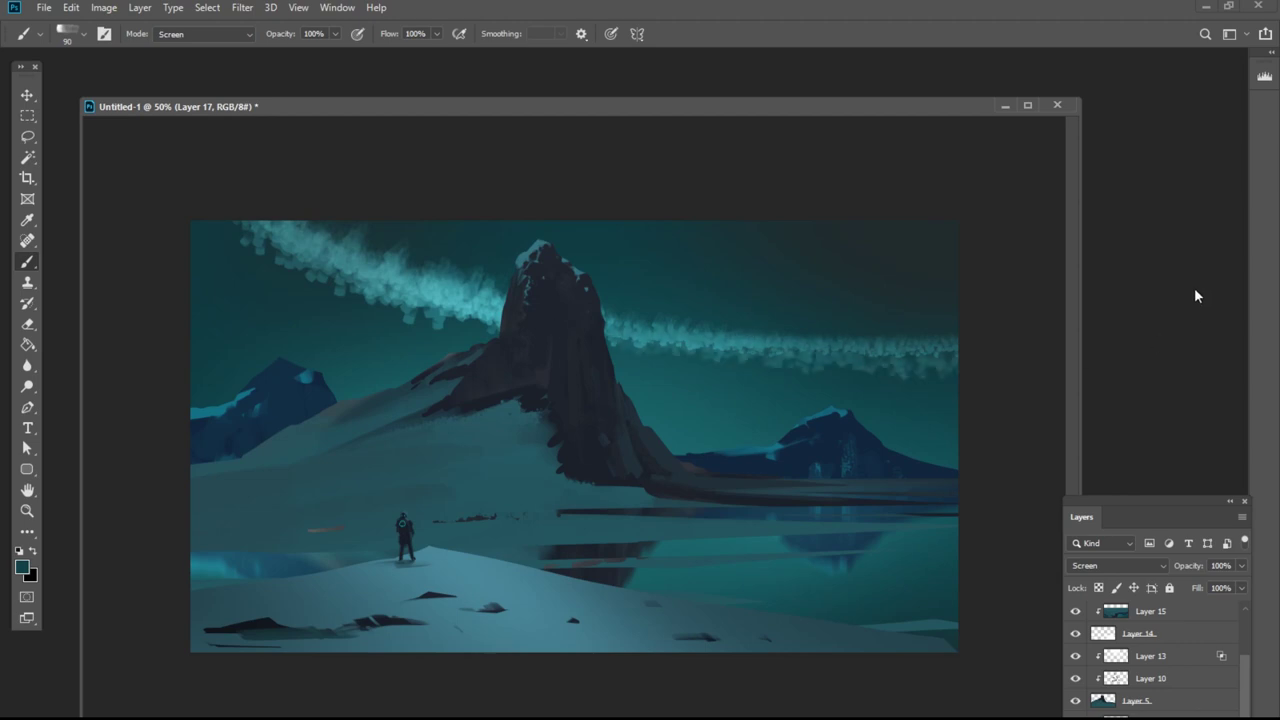
Reapply the last Motion Blur to the aurora, plus a second Motion Blur at -90° with a 75 px distance.
click(243, 7)
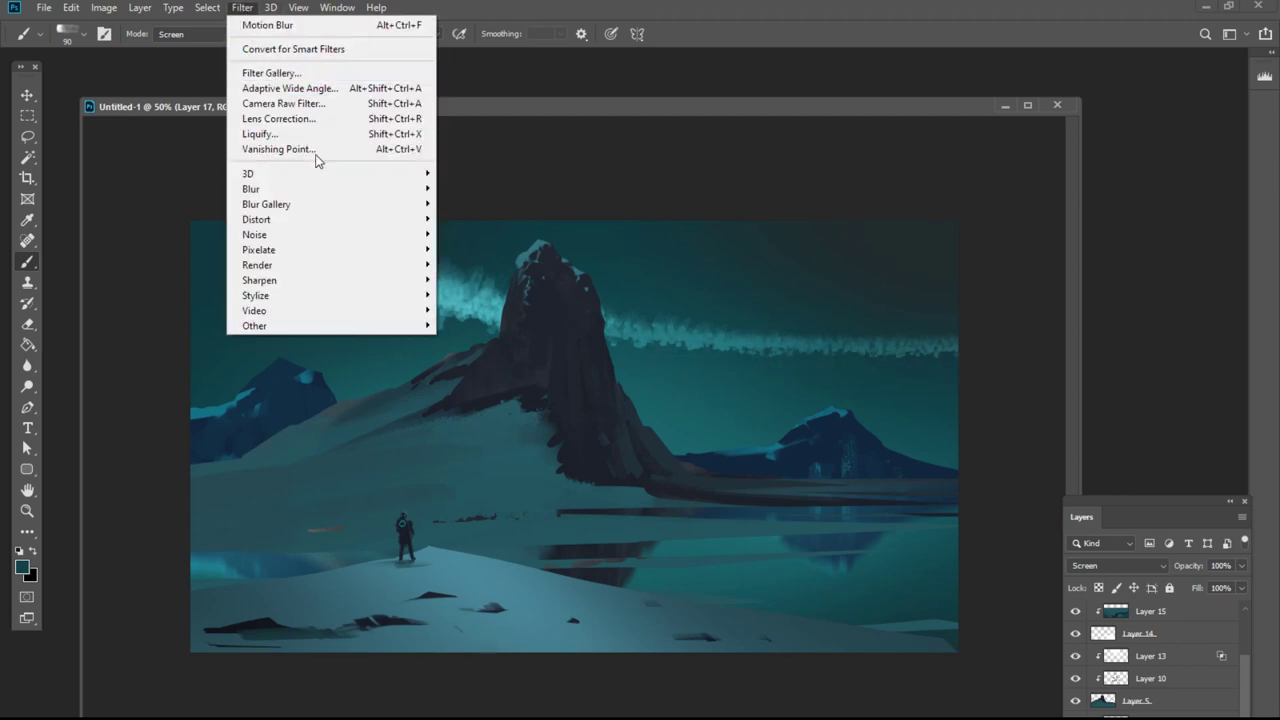
click(320, 28)
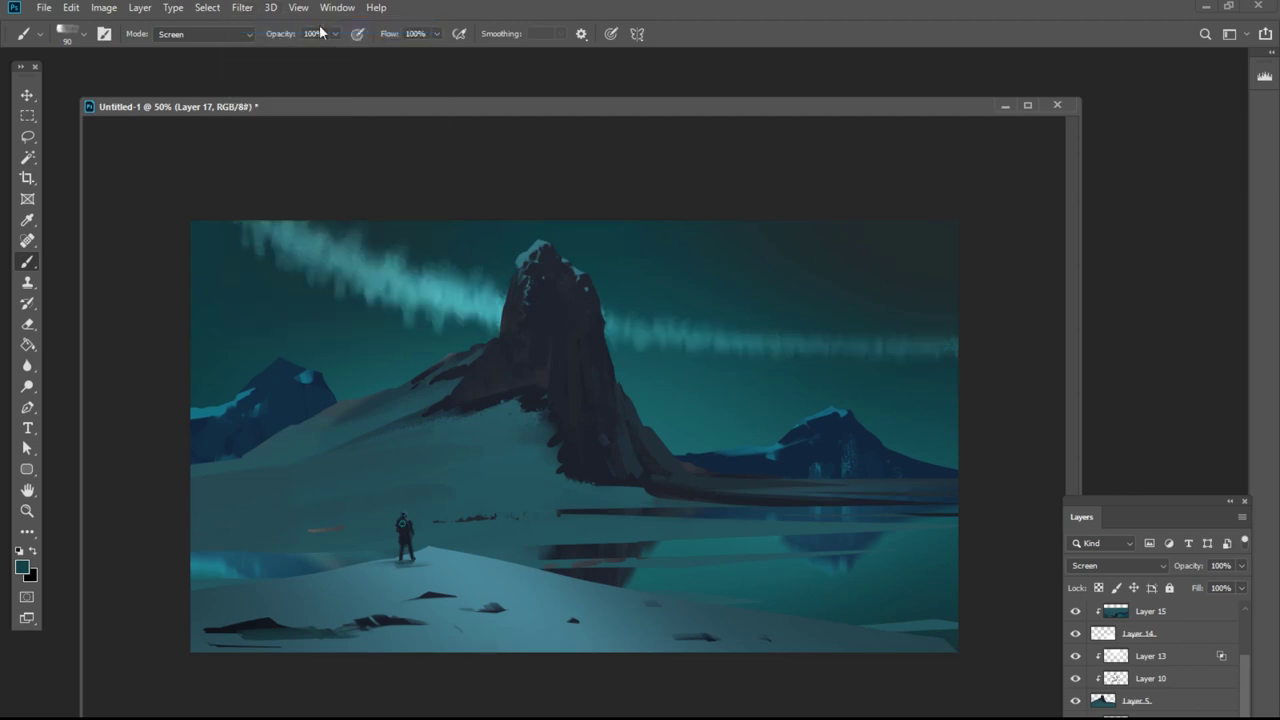
click(243, 7)
mouse_move(306, 190)
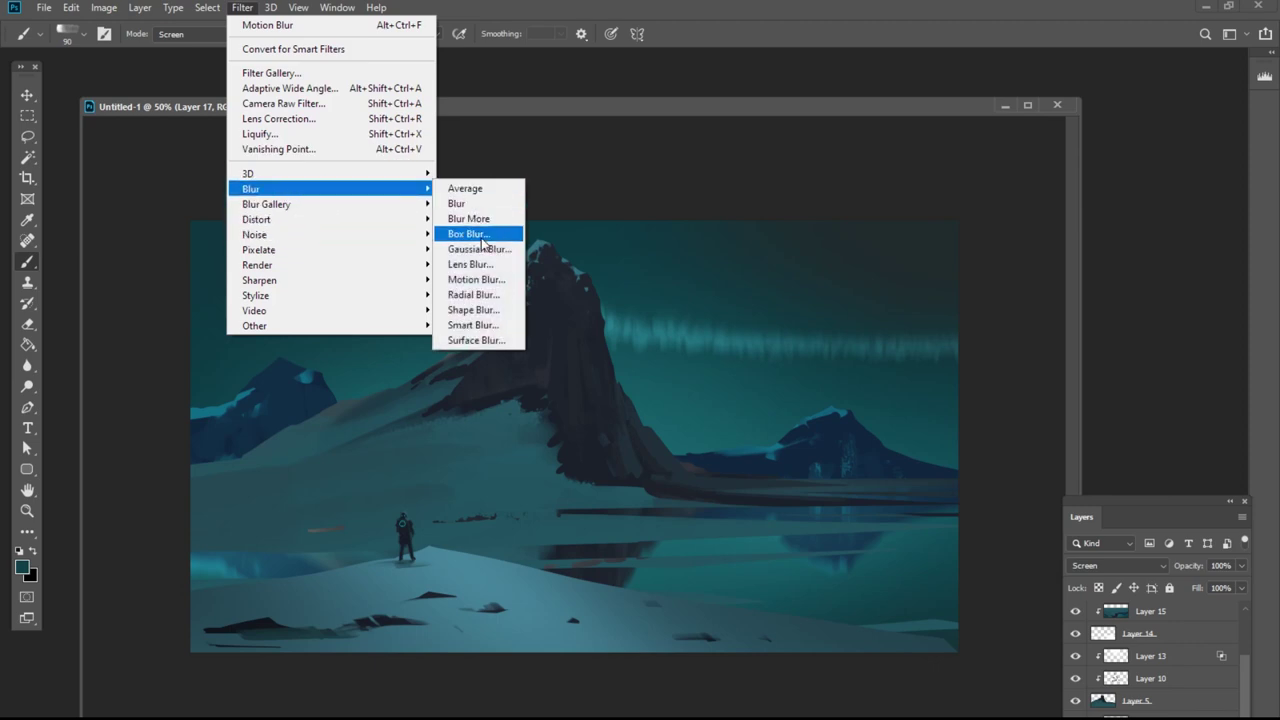
click(490, 280)
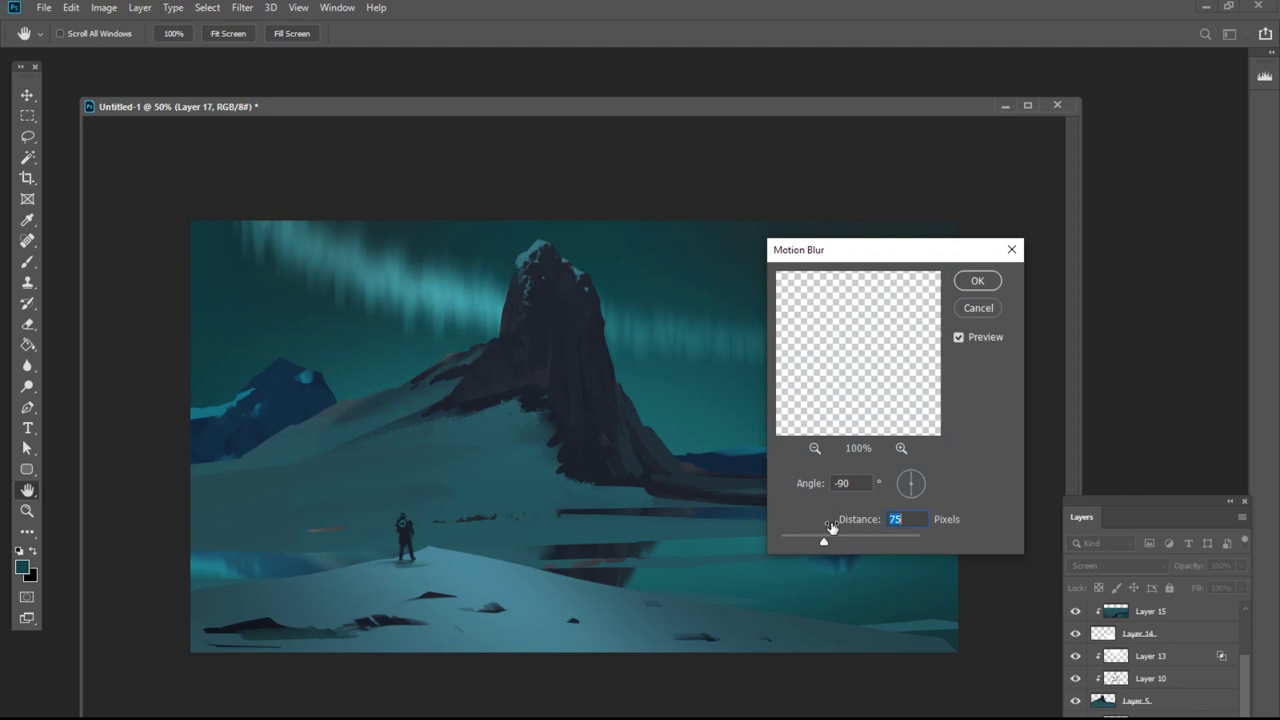
click(969, 284)
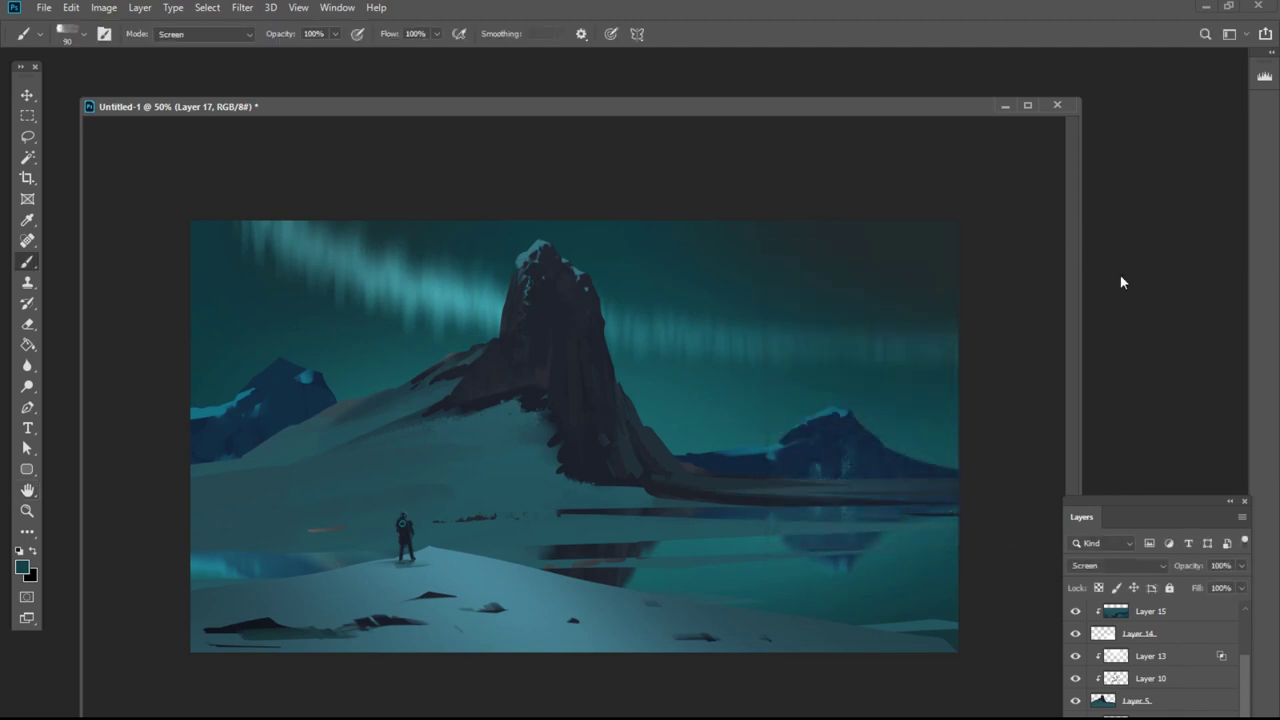
Soften and thin the aurora's edges with the Eraser using the Soft Round Pressure Opacity brush at up to 80 px.
click(29, 324)
click(84, 38)
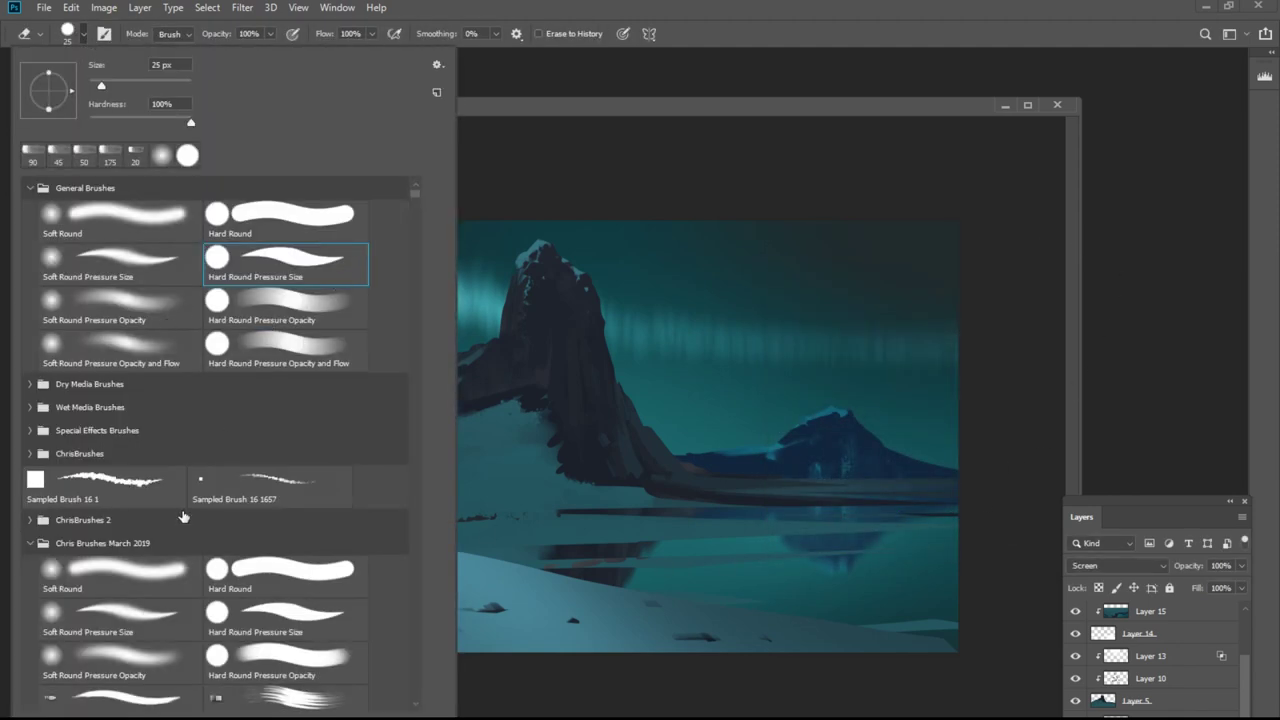
double_click(142, 310)
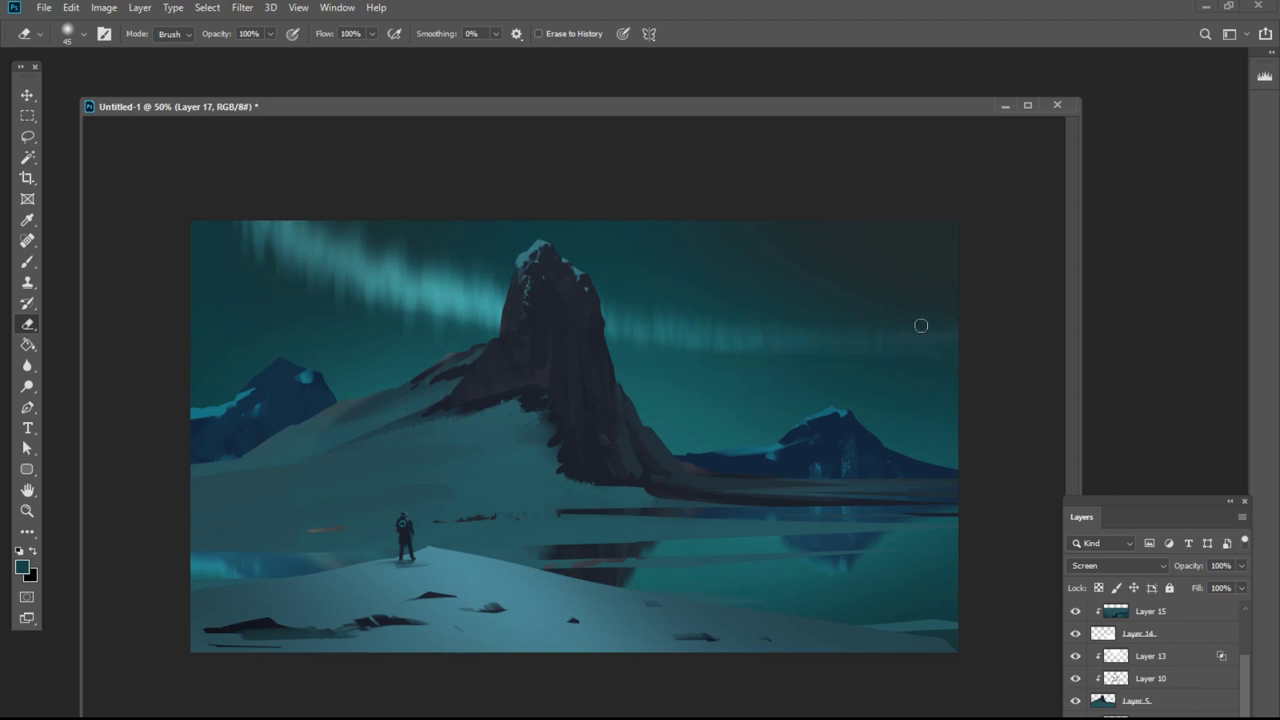
drag(262, 238, 363, 286)
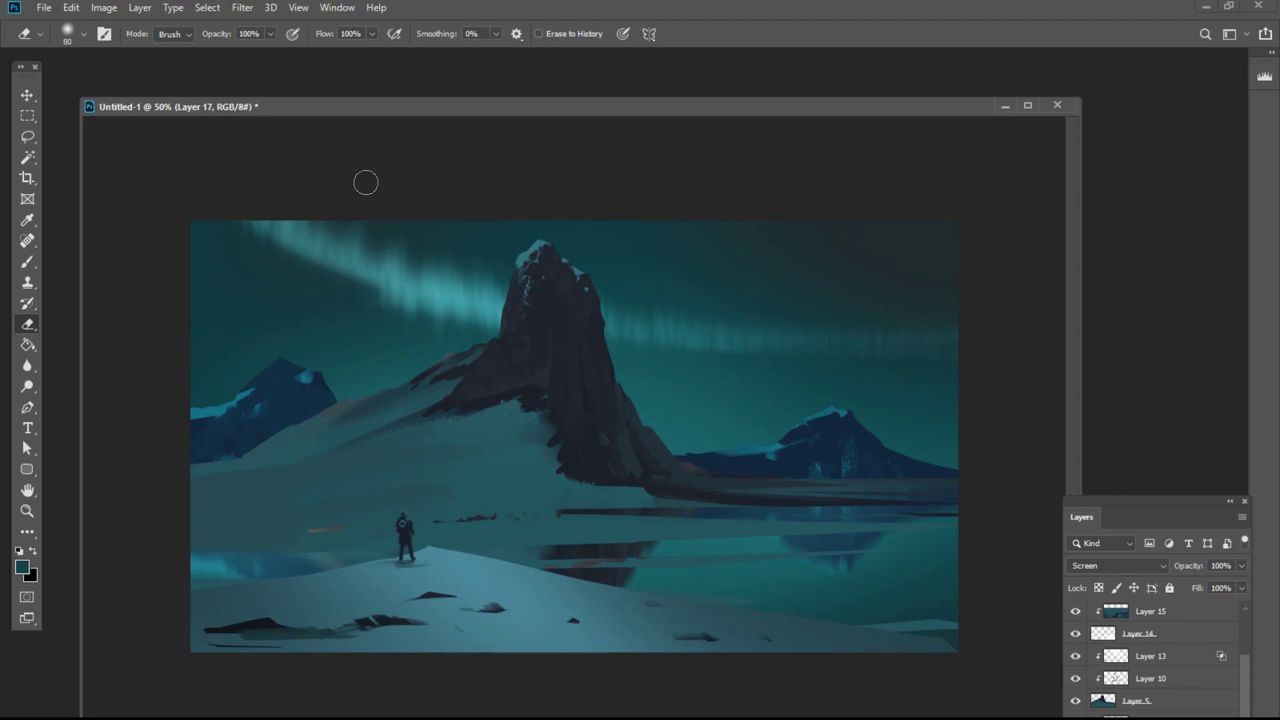
Turn the aurora vivid green with Hue/Saturation, setting hue to -26 and strongly raising the saturation.
key(ctrl+u)
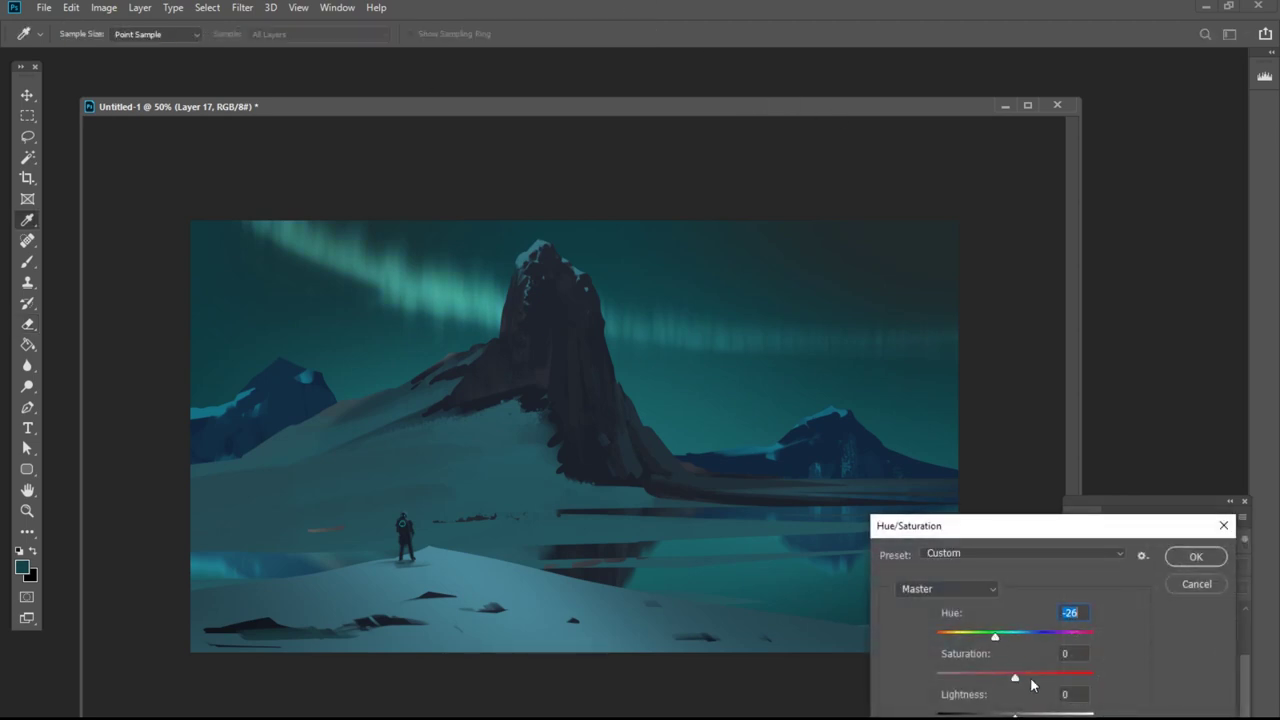
drag(1015, 678, 1094, 678)
key(Return)
key(e)
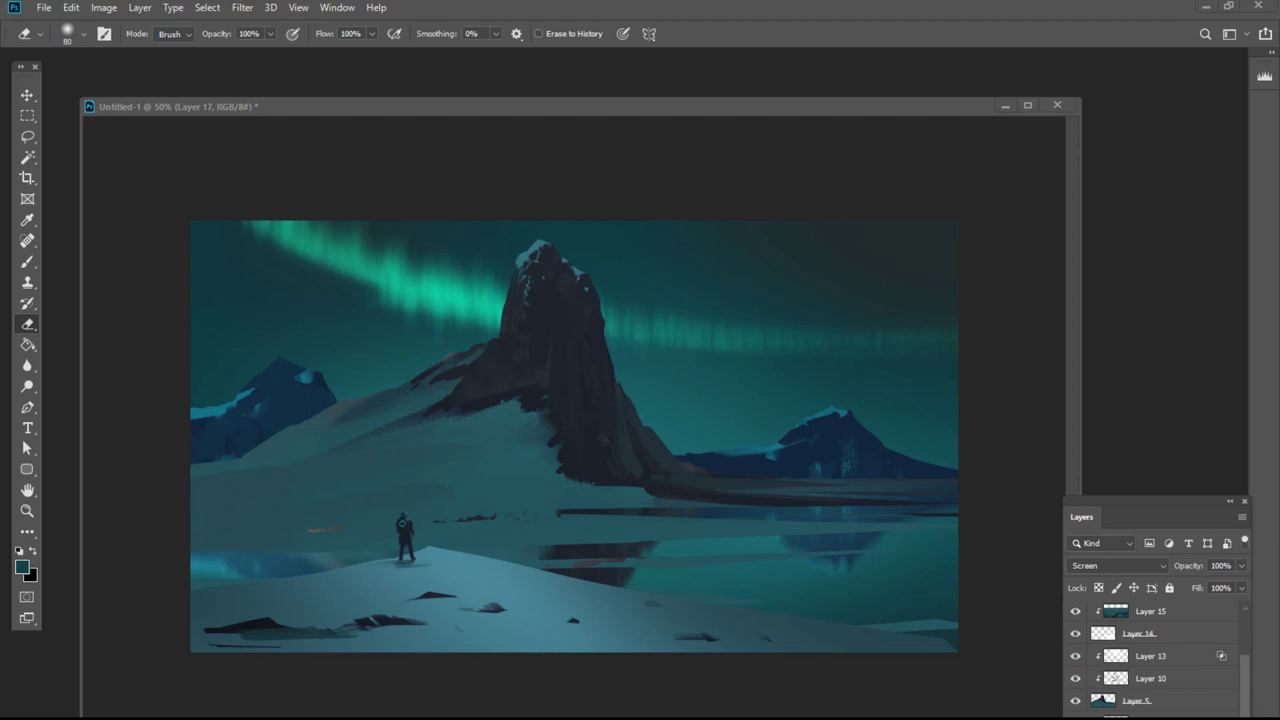
Locate the mountain's clipped detail layers by toggling visibility and add a new layer between Layer 13 and Layer 14.
scroll(1248, 683, down, 1)
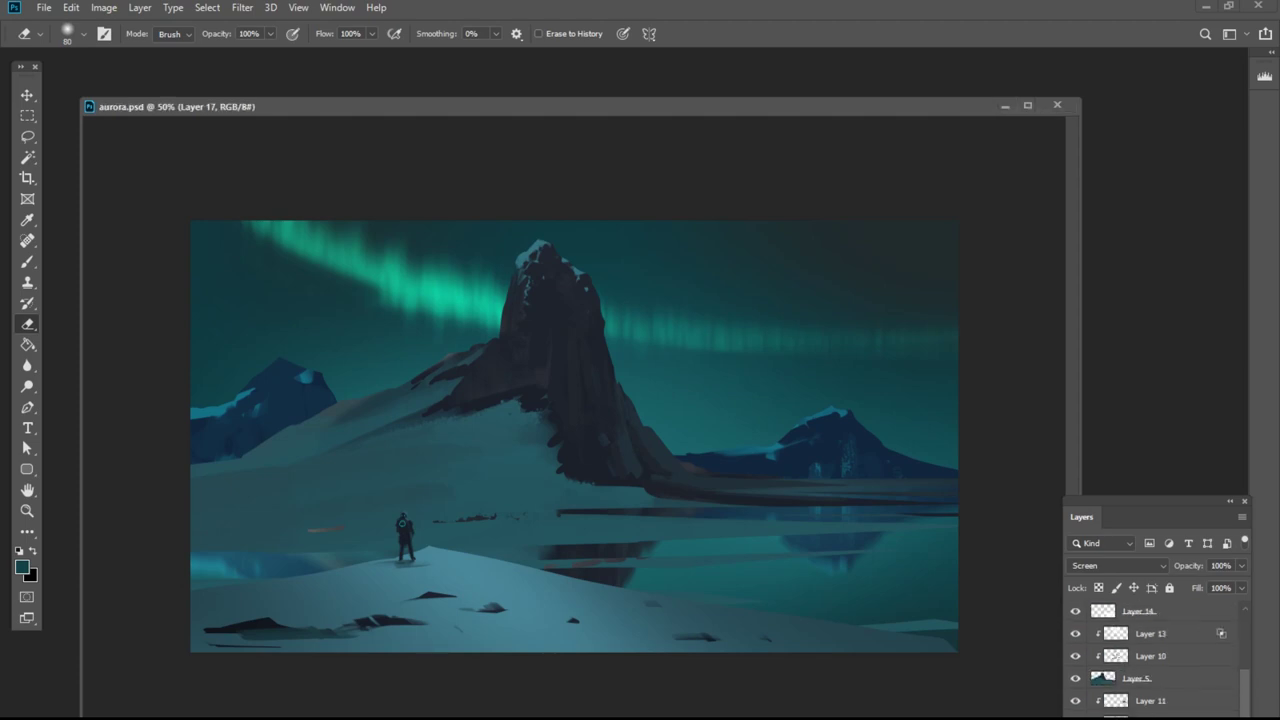
click(1075, 717)
scroll(1150, 660, up, 4)
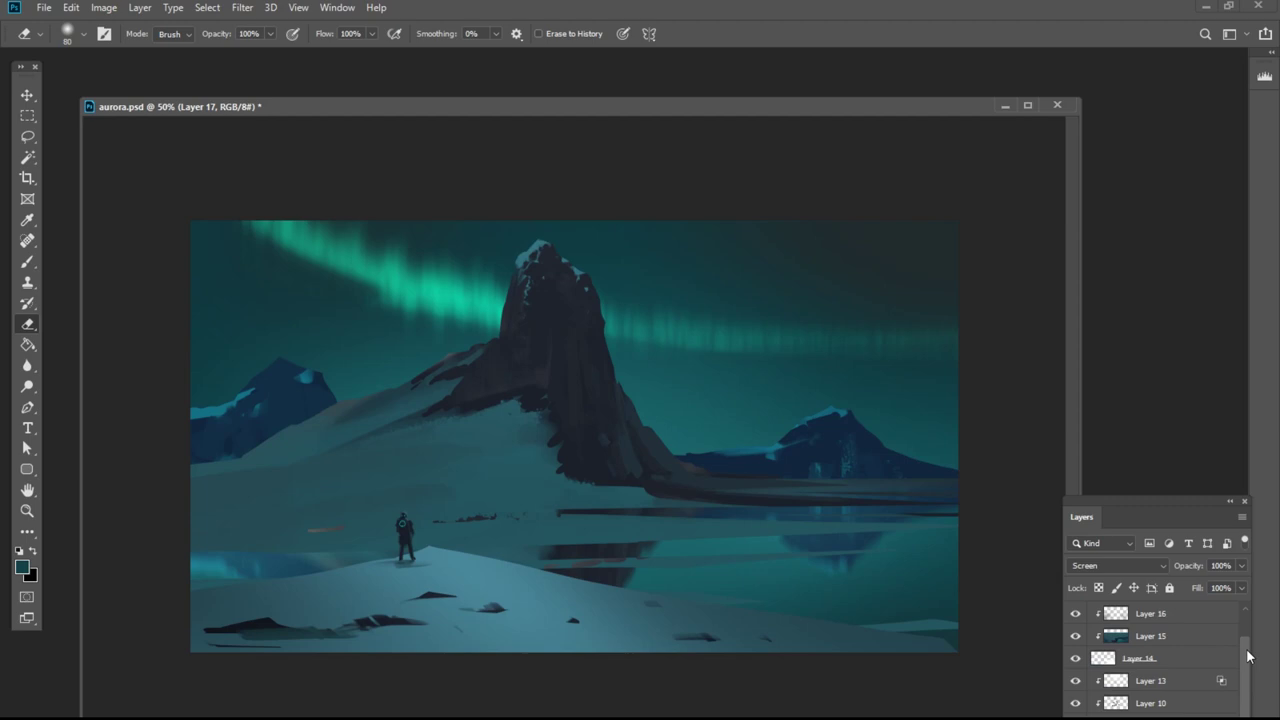
click(1125, 695)
click(1075, 699)
click(1075, 699)
click(1140, 718)
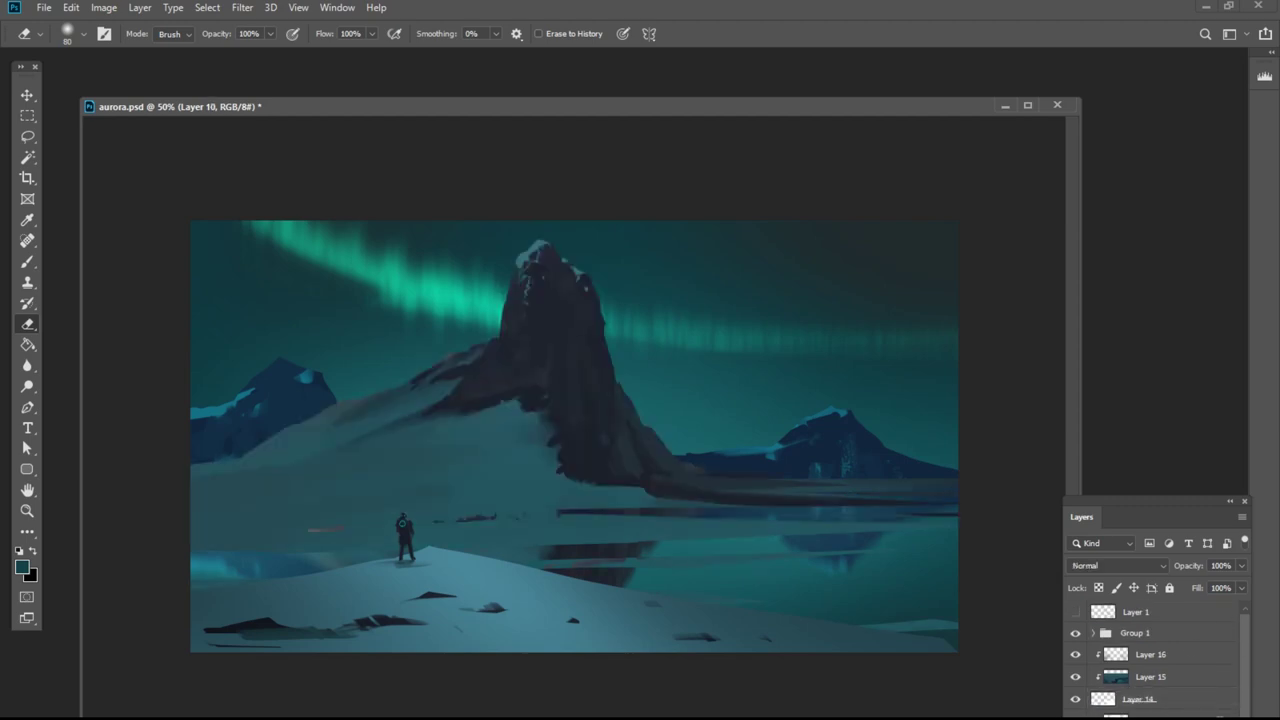
click(1140, 716)
Return the brush to Normal mode and paint over the snow strip in the water below the peak with a colour sampled there.
click(27, 263)
click(205, 34)
click(180, 50)
alt+click(541, 564)
drag(624, 564, 584, 562)
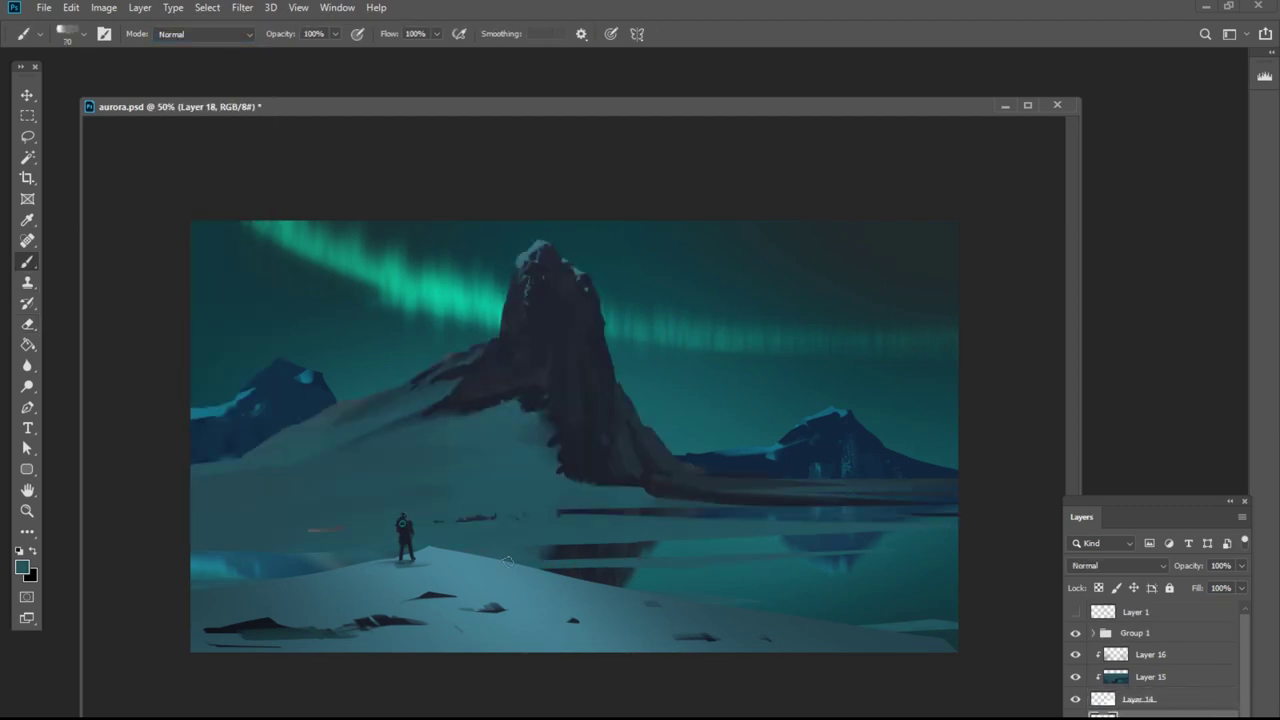
Compare recent brush presets and select the "as 5" textured brush for the shoreline strokes.
click(83, 35)
click(161, 155)
double_click(84, 155)
click(84, 34)
drag(414, 193, 414, 708)
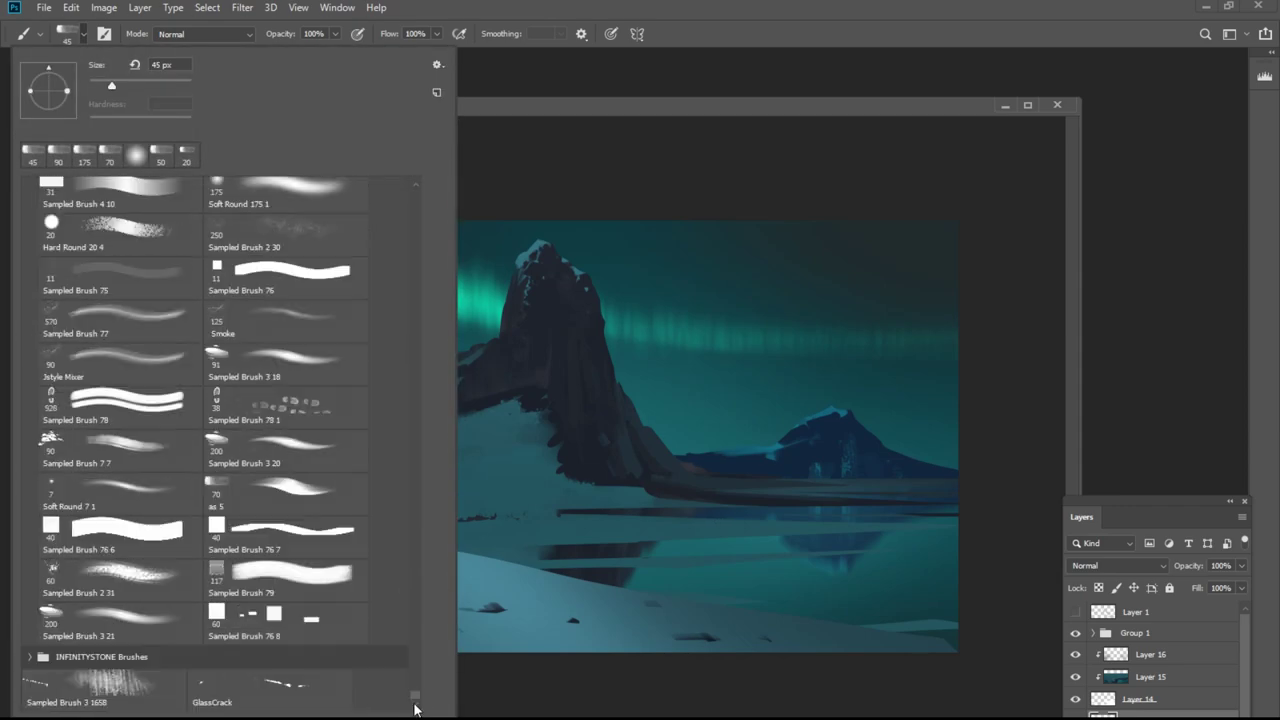
double_click(270, 490)
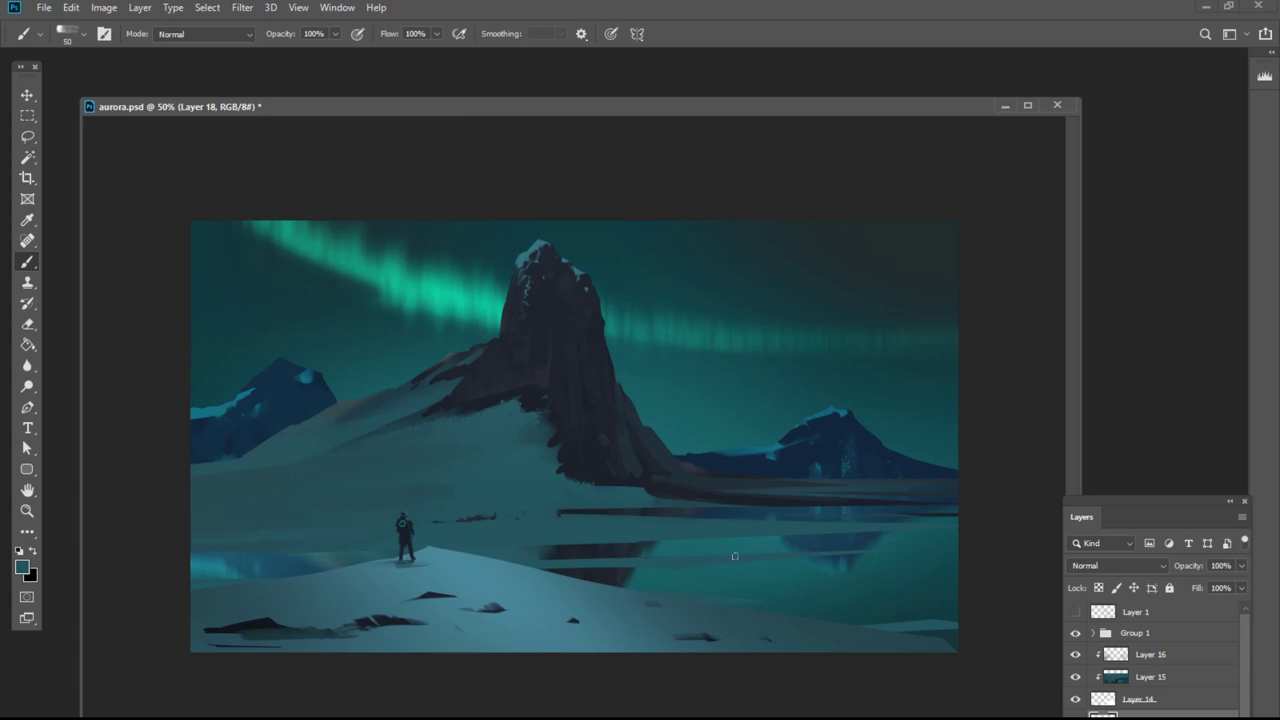
Switch to the Soft Round Pressure Opacity and Flow brush and sample a colour from the snow beside the figure.
click(84, 34)
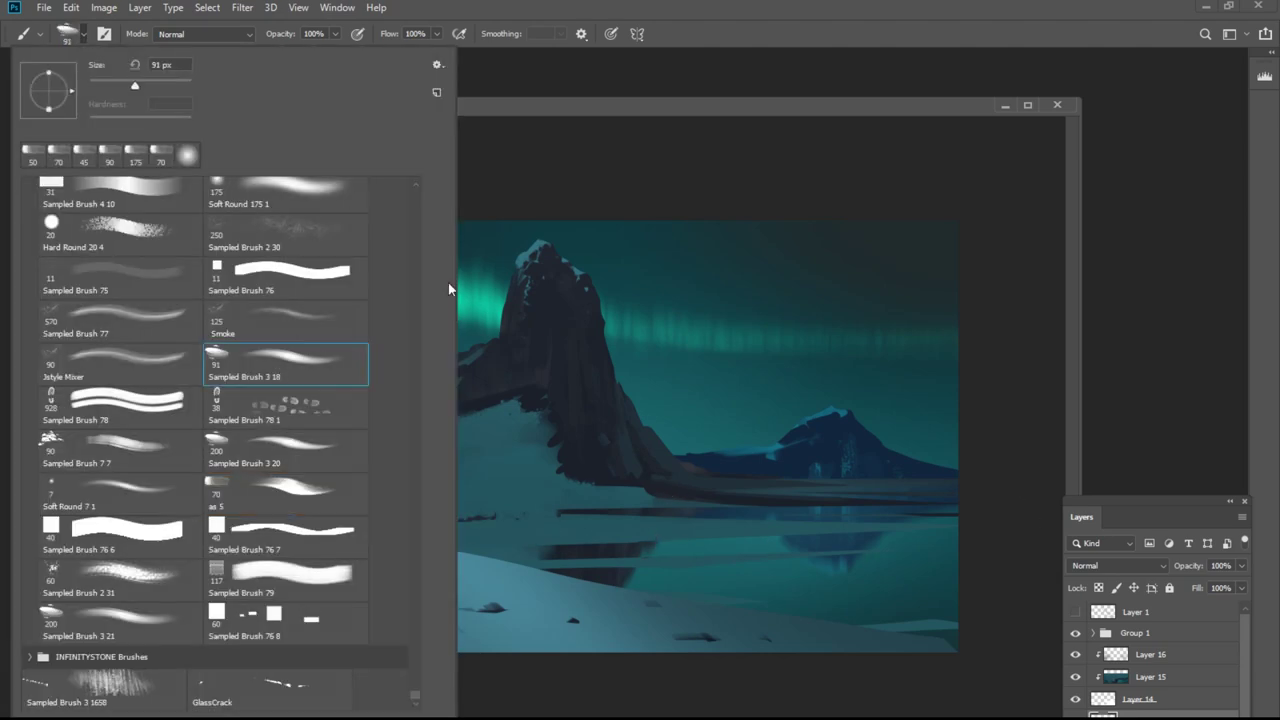
drag(412, 682, 414, 194)
click(120, 351)
alt+click(338, 529)
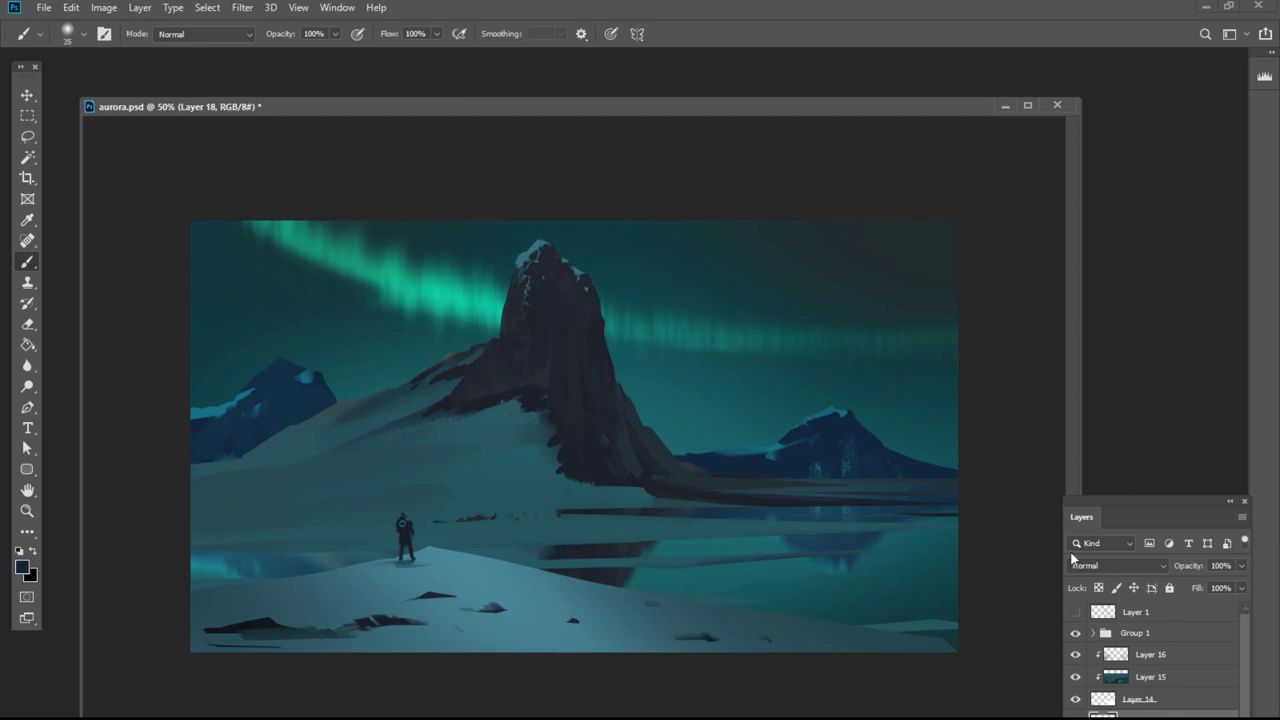
Fade the distant mountains into the sky by lowering Layer 6's fill to 45%.
scroll(1150, 700, down, 3)
click(1150, 716)
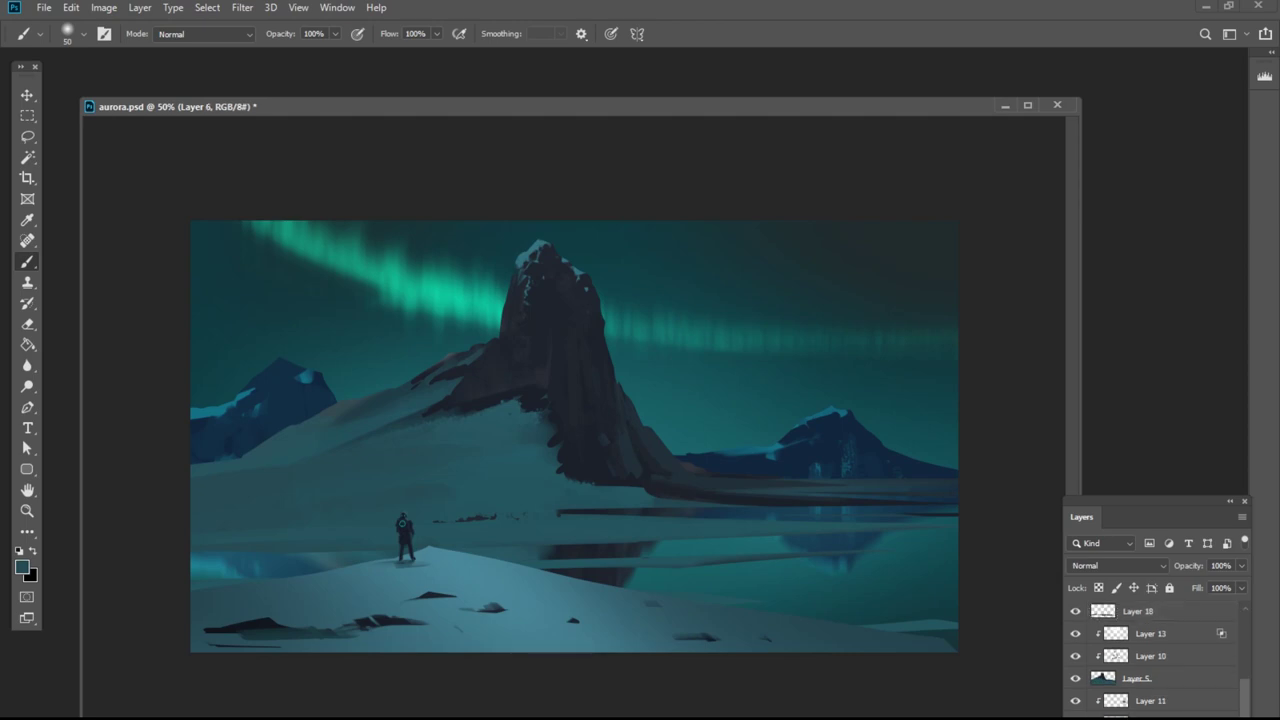
drag(1240, 607, 1200, 612)
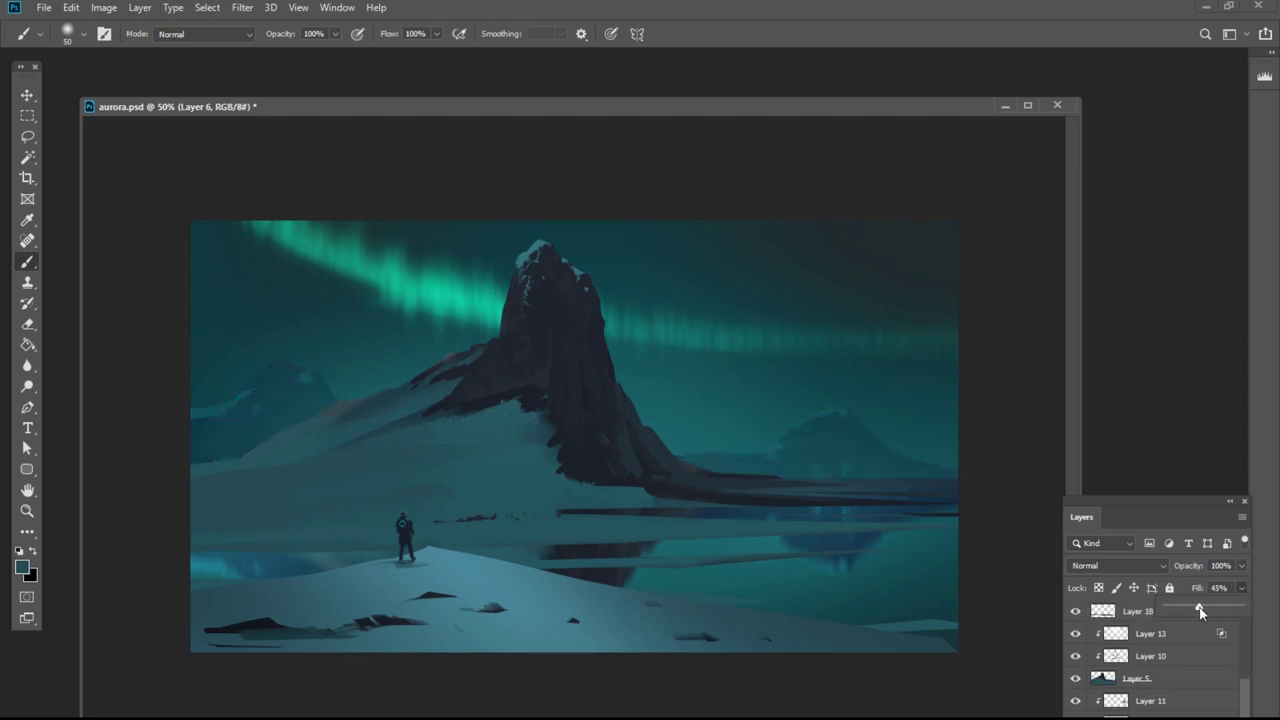
Hide Group 1, copy the entire merged scene and paste it as a clipped layer above Layer 15.
drag(1244, 690, 1108, 589)
click(1076, 635)
key(ctrl+a)
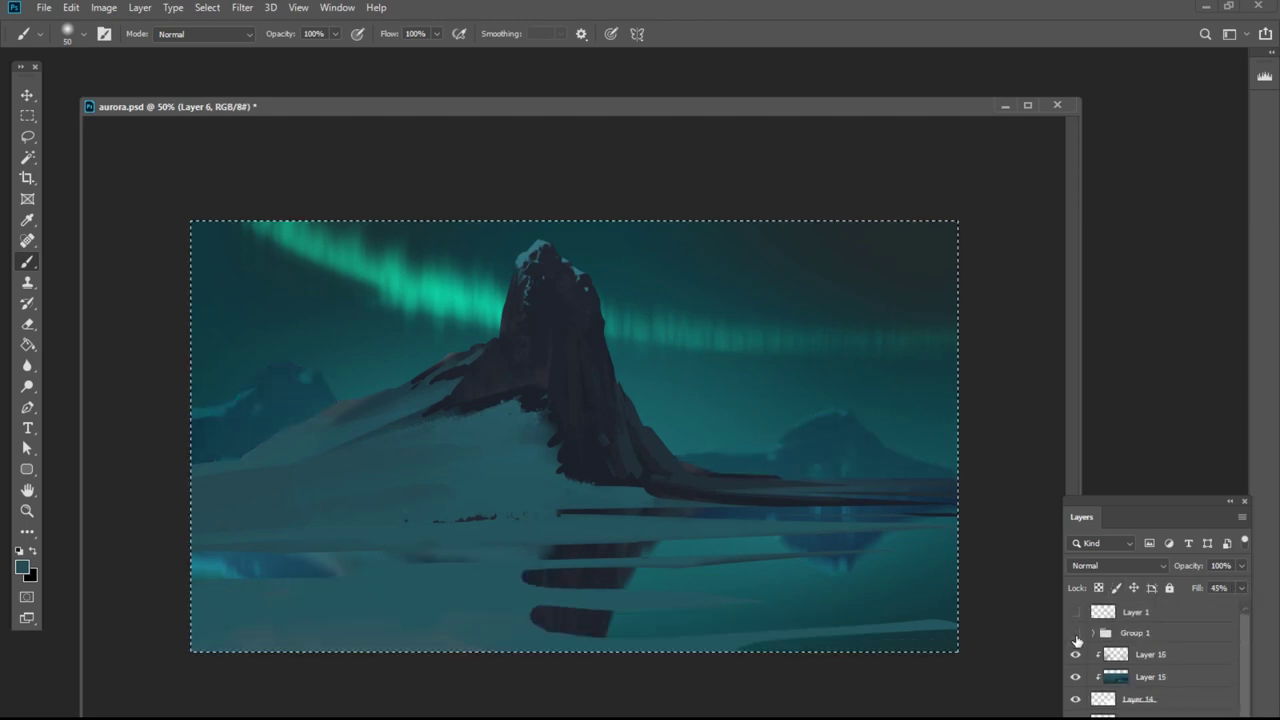
key(ctrl+shift+c)
click(1150, 677)
key(ctrl+v)
Flip the pasted scene copy vertically and position it as the water's reflection.
mouse_move(787, 465)
mouse_down()
mouse_move(787, 560)
mouse_move(787, 447)
mouse_up()
click(71, 8)
mouse_move(177, 374)
click(339, 568)
Try reapplying the last-used Motion Blur to the flipped reflection copy.
click(243, 8)
click(267, 25)
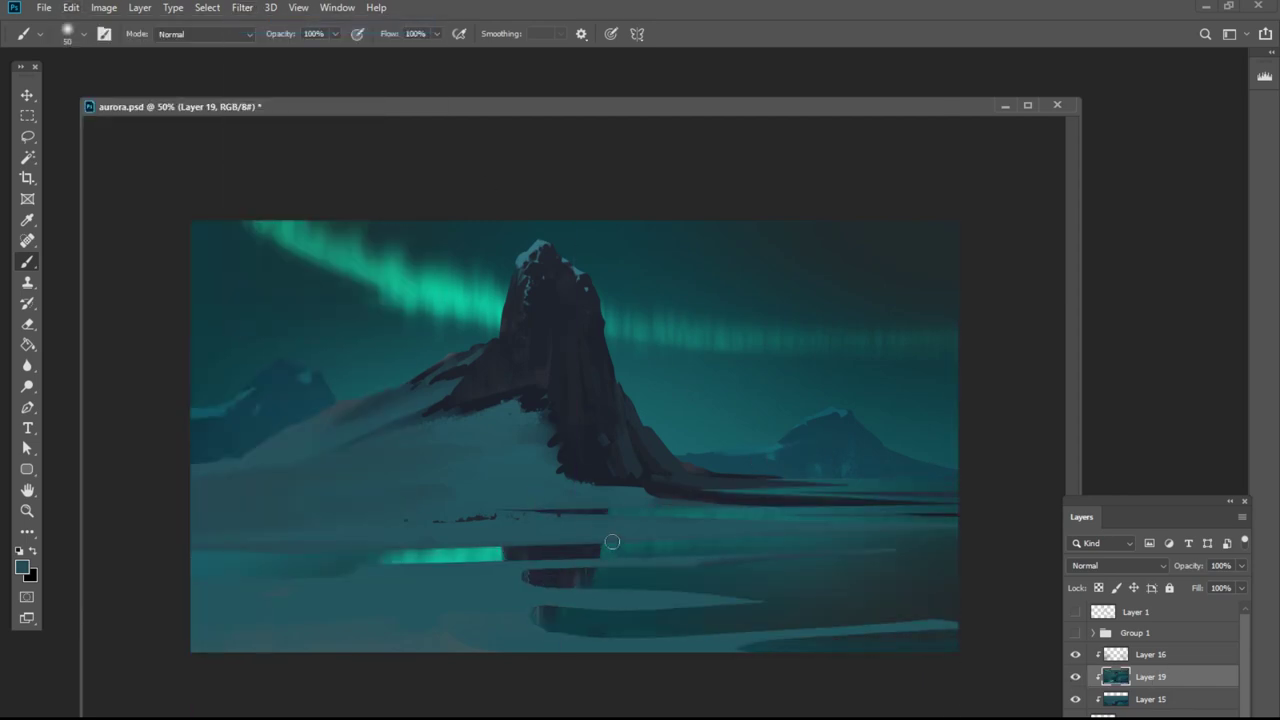
drag(722, 560, 731, 633)
key(ctrl+z)
key(ctrl+z)
Apply a -90° Motion Blur with an adjusted distance to the reflection copy and show Group 1 again.
click(243, 8)
mouse_move(313, 190)
click(478, 281)
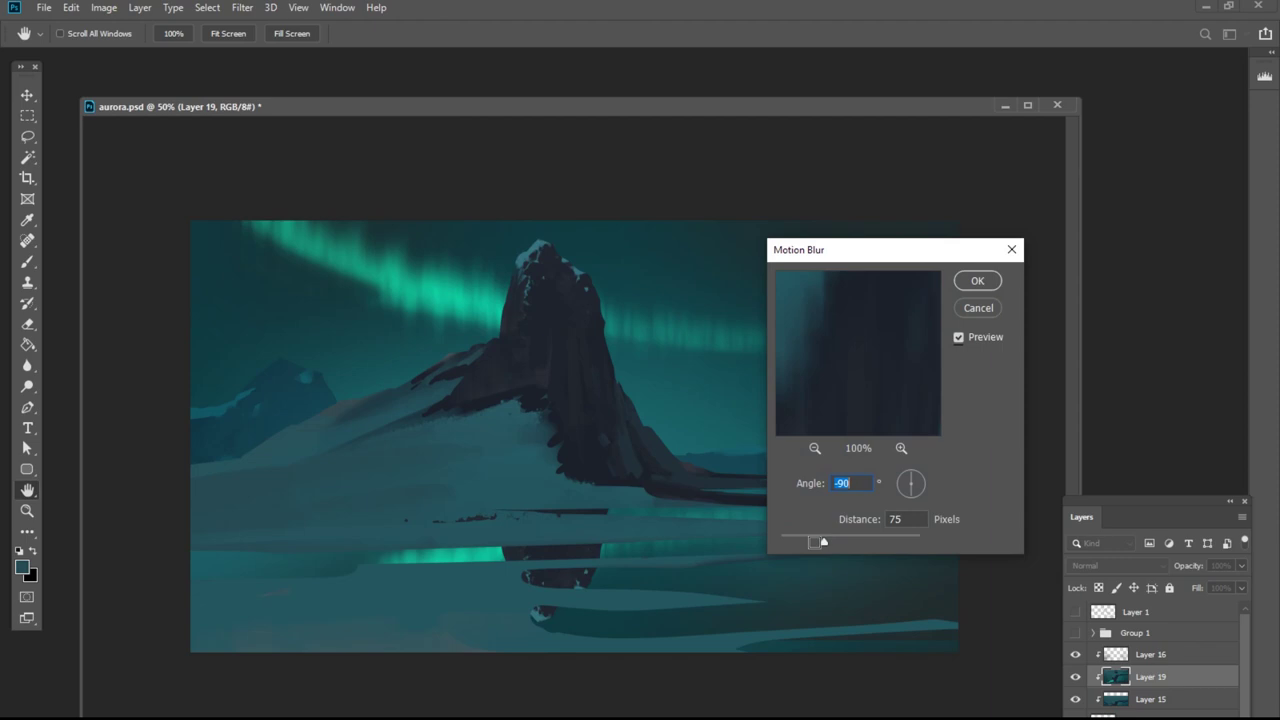
drag(817, 542, 856, 598)
click(977, 280)
click(1076, 635)
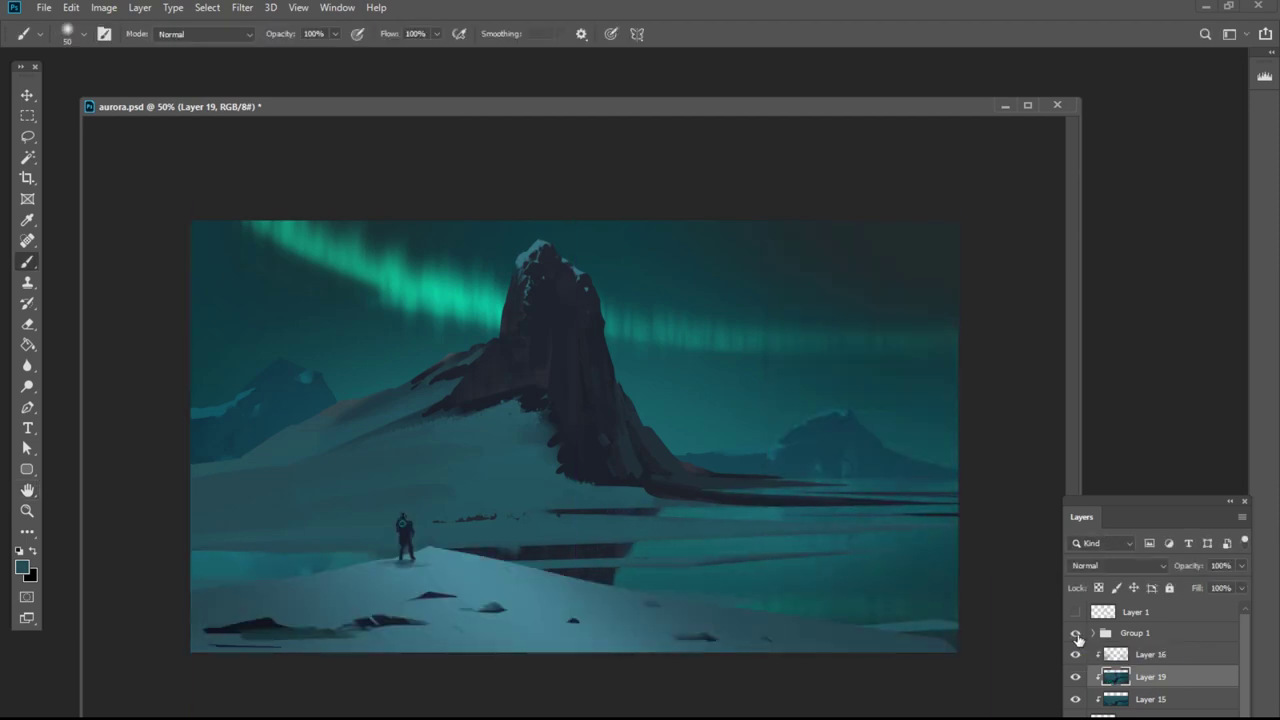
Add a new layer directly above Layer 16, beneath Group 1.
click(1161, 657)
click(1158, 636)
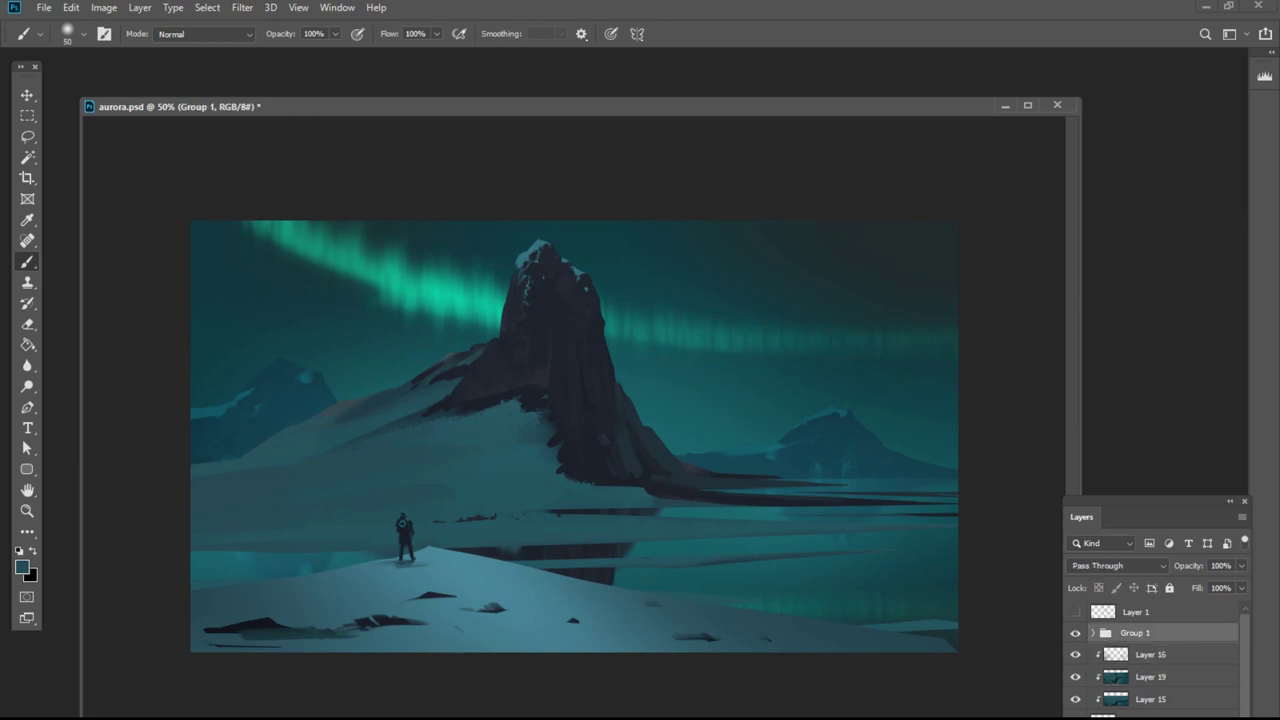
click(1118, 654)
key(ctrl+alt+shift+n)
Paint pale blue mist behind the foreground snowbank and figure with a textured 400 px brush in a colour sampled from the snow.
click(76, 34)
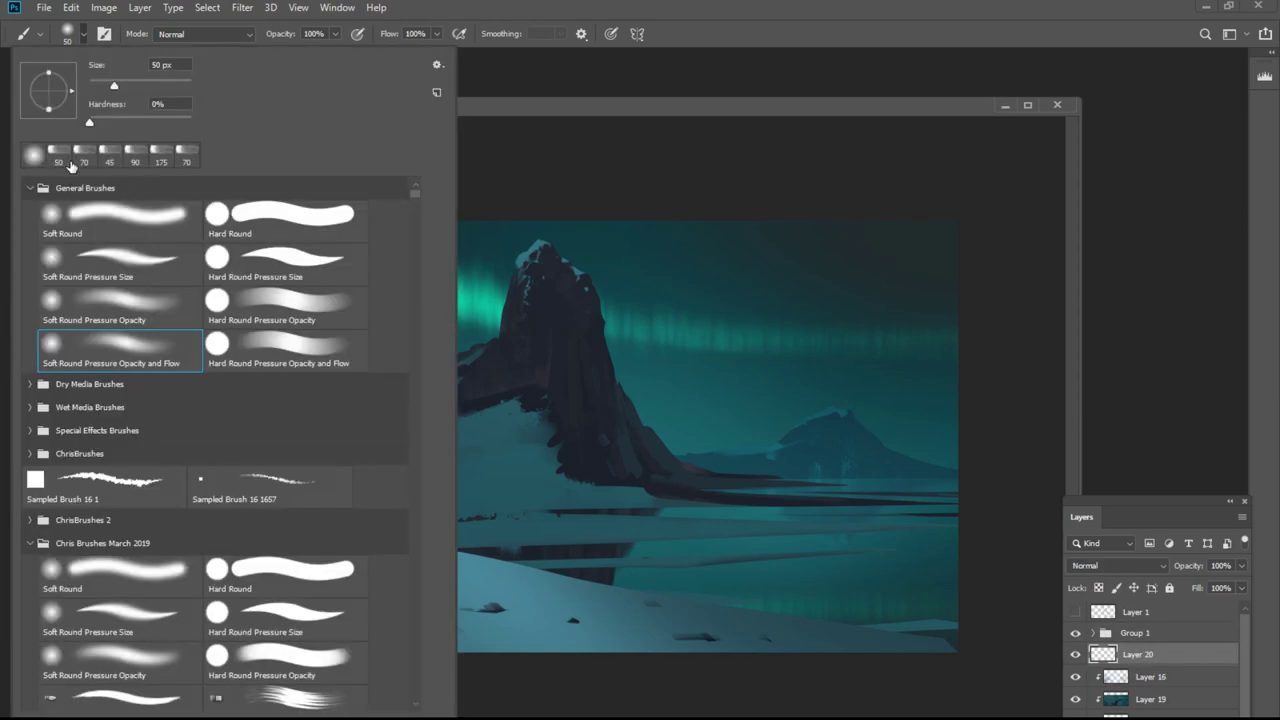
double_click(71, 162)
alt+click(403, 580)
mouse_move(300, 540)
mouse_down()
mouse_move(262, 527)
mouse_move(370, 548)
mouse_up()
drag(440, 540, 915, 618)
drag(510, 540, 455, 530)
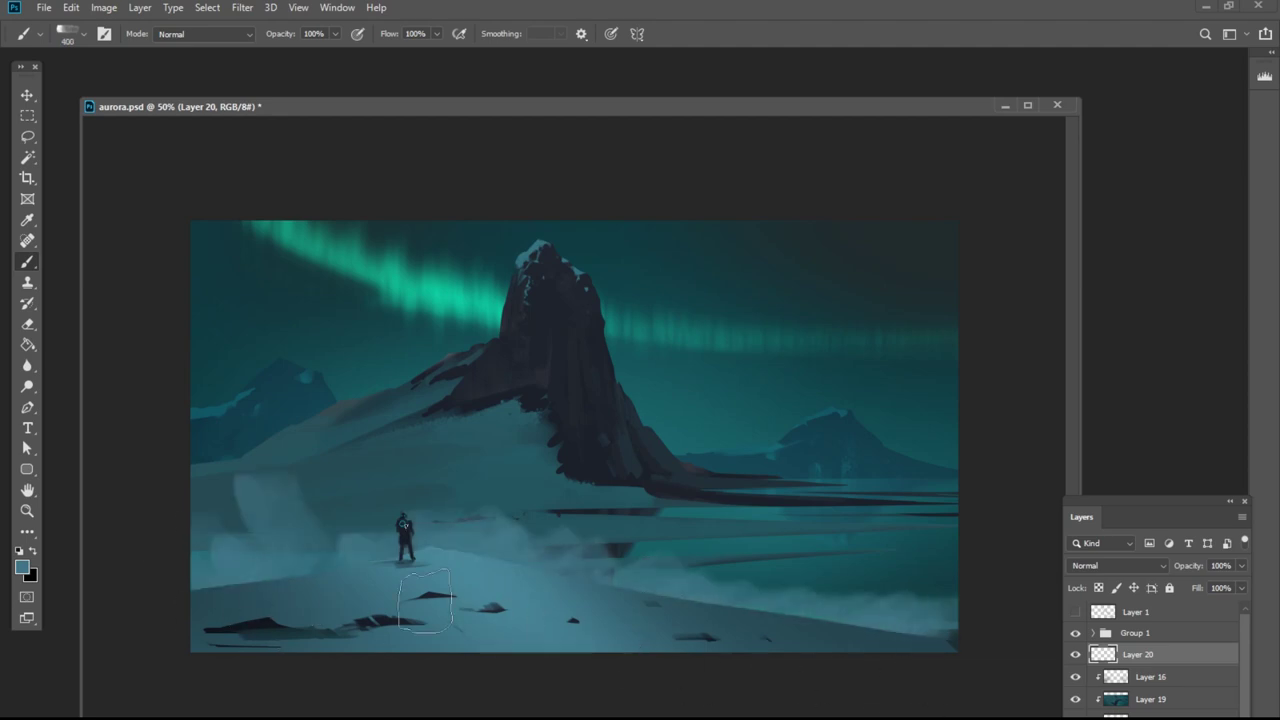
drag(215, 530, 450, 530)
drag(270, 480, 375, 505)
Skew and stretch the mist layer to about 110% width so it spreads beyond the canvas edges.
key(ctrl+t)
drag(574, 437, 454, 420)
drag(897, 534, 978, 554)
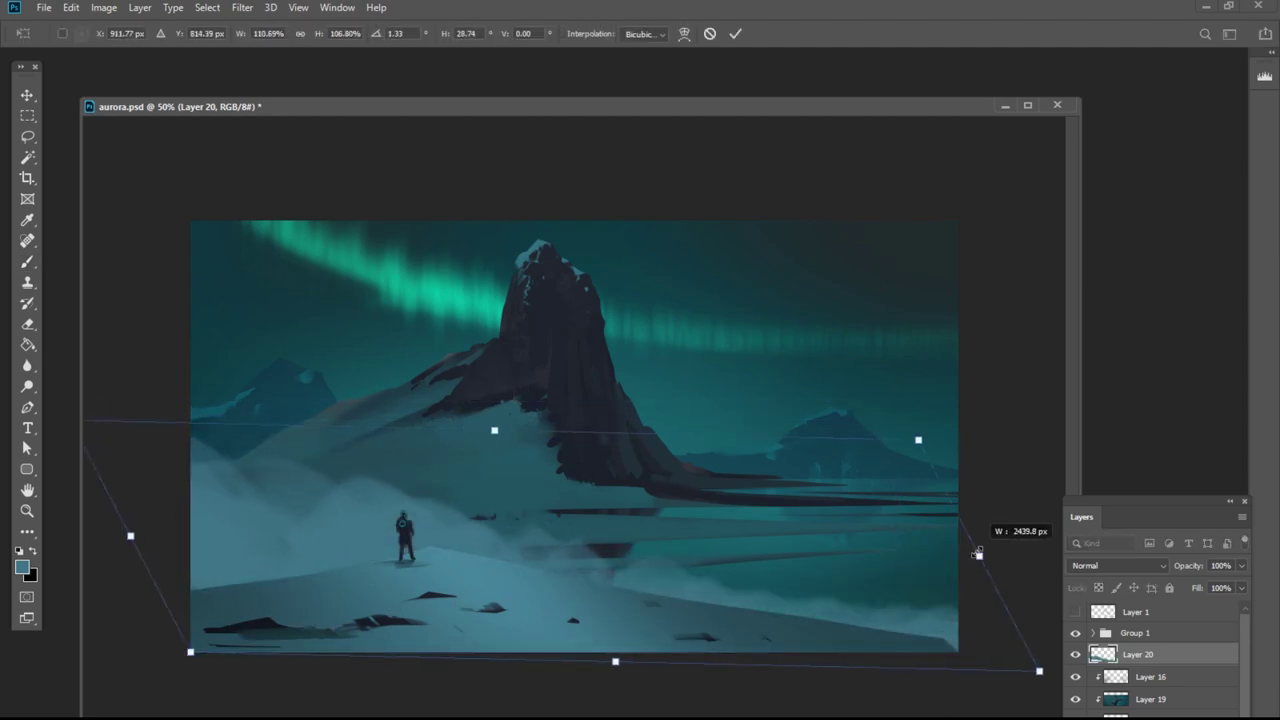
key(Return)
Set the mist layer's fill to 70%.
click(76, 36)
click(85, 156)
click(1241, 588)
drag(1239, 609, 1214, 609)
drag(492, 454, 475, 455)
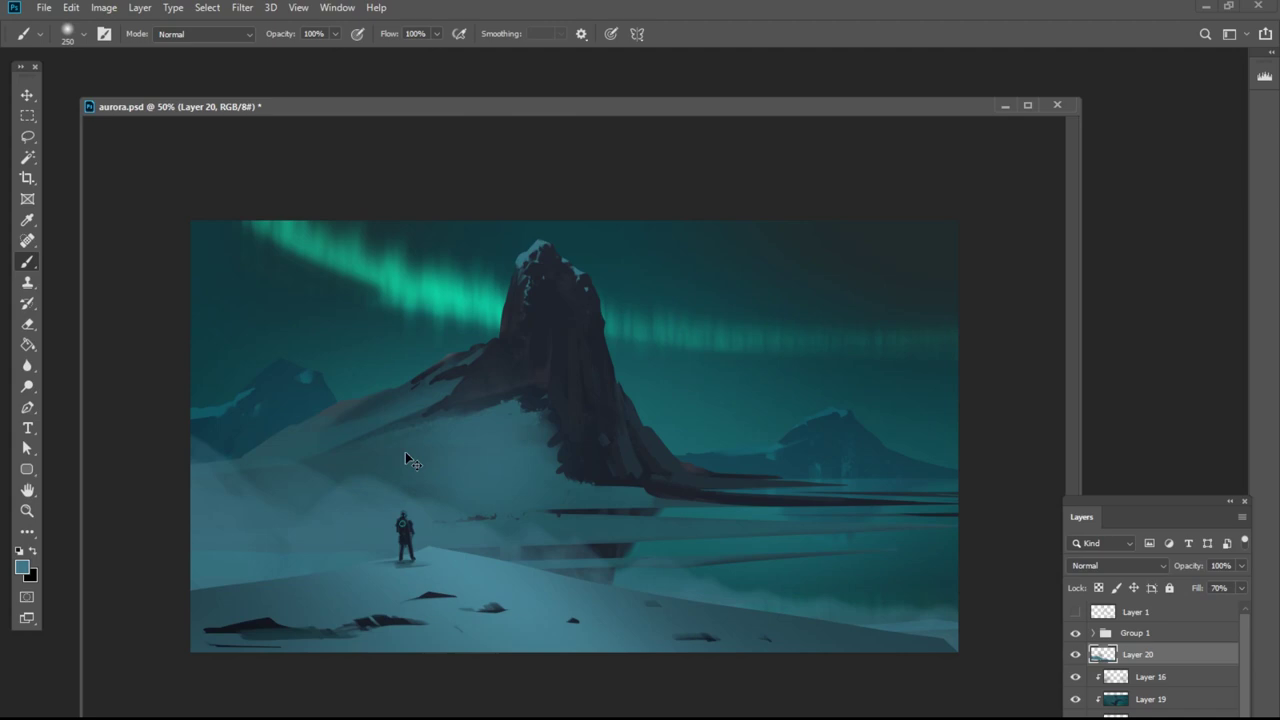
key(ctrl+z)
Thin out the mist over the water and hillside with a soft eraser.
key(e)
click(78, 35)
click(533, 140)
key(bracketright)
key(bracketright)
key(bracketright)
key(bracketright)
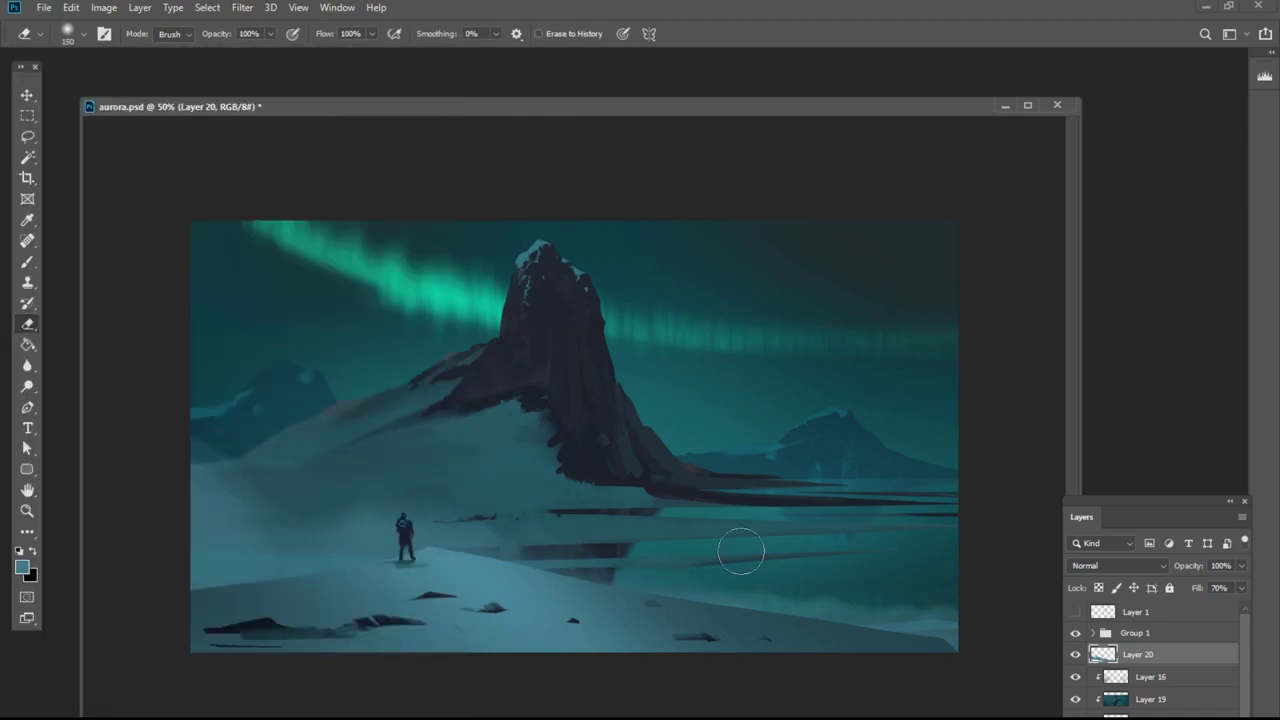
key(bracketleft)
key(bracketleft)
key(bracketleft)
Expand Group 1, then skew Layer 8 with the foreground details and widen it to about 103%.
click(1093, 634)
click(1096, 678)
key(ctrl+t)
drag(541, 545, 525, 547)
drag(940, 597, 972, 598)
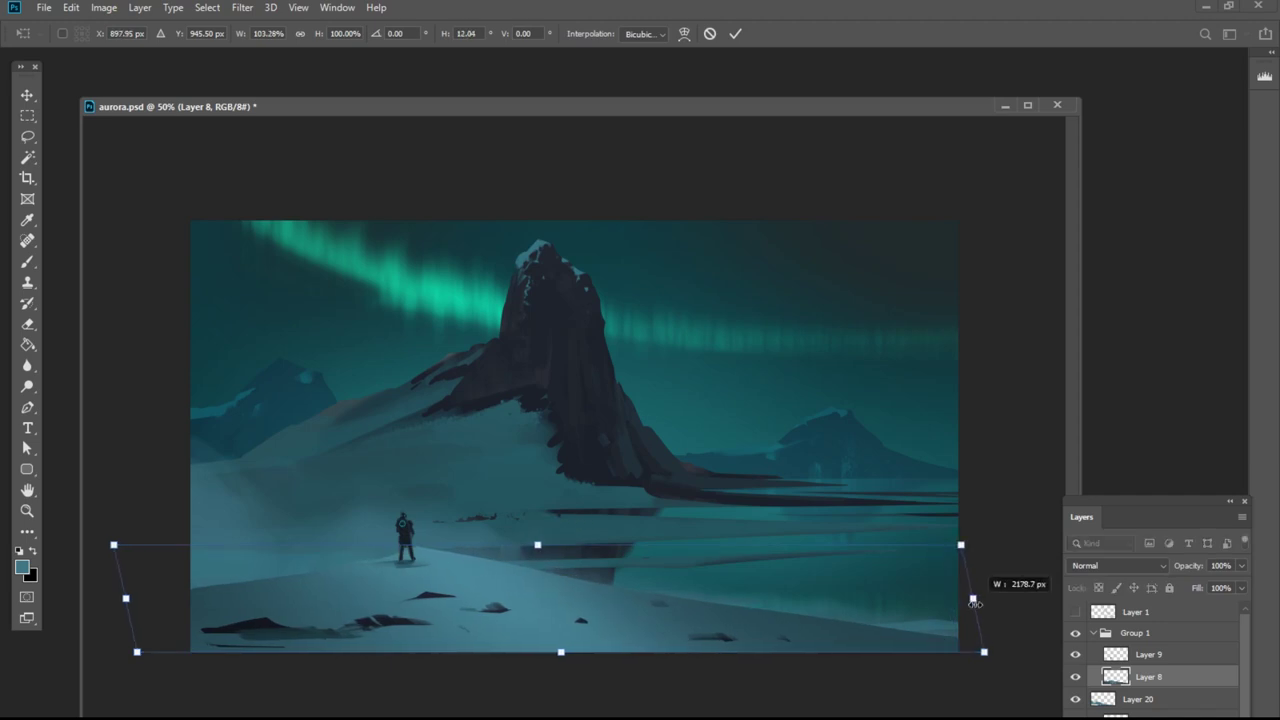
key(Return)
Add a new layer above Layer 9 inside Group 1 for the figure's highlights.
key(z)
triple_click(412, 535)
drag(597, 440, 674, 349)
click(1148, 655)
key(ctrl+shift+alt+n)
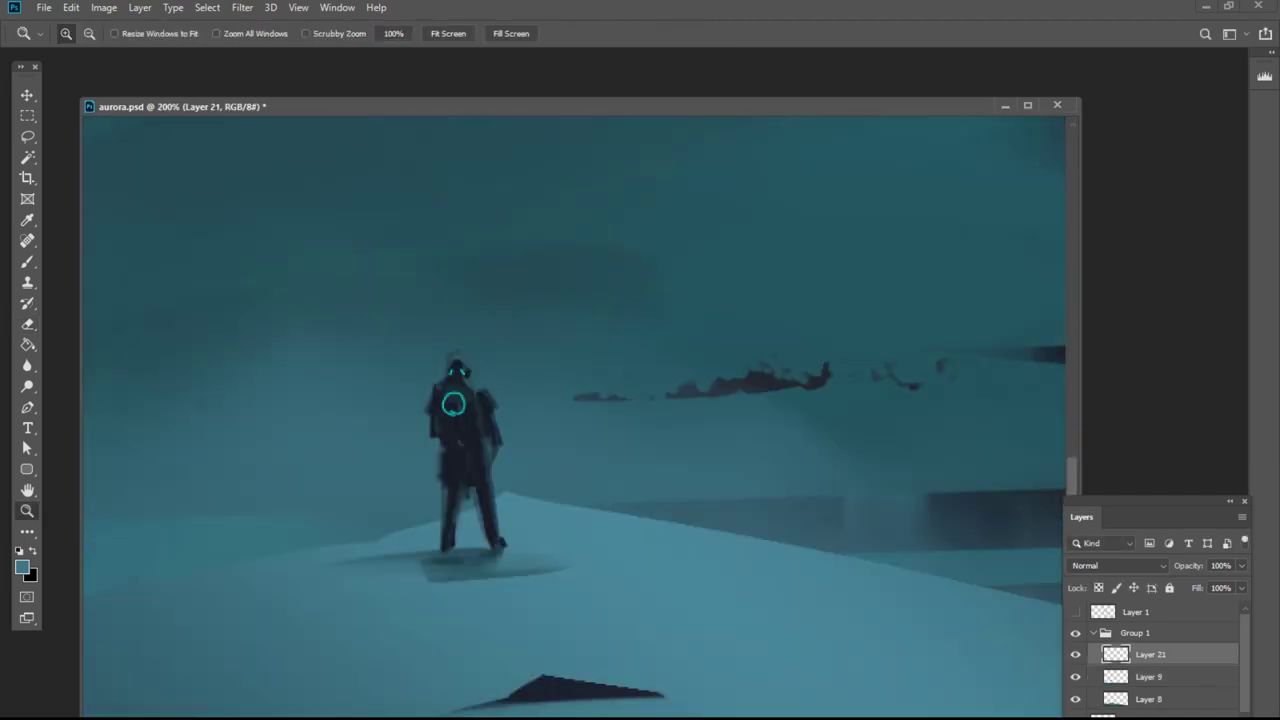
Paint green aurora rim light on the figure's head, shoulders and arm with a 4 px brush.
key(b)
click(82, 35)
double_click(294, 257)
drag(435, 640, 583, 185)
key(bracketleft)
key(bracketleft)
key(bracketleft)
key(bracketleft)
key(bracketleft)
key(bracketleft)
key(bracketleft)
key(bracketleft)
key(bracketleft)
key(bracketleft)
key(bracketleft)
key(bracketleft)
key(bracketleft)
key(bracketleft)
drag(580, 285, 582, 286)
drag(586, 259, 591, 267)
drag(577, 266, 578, 258)
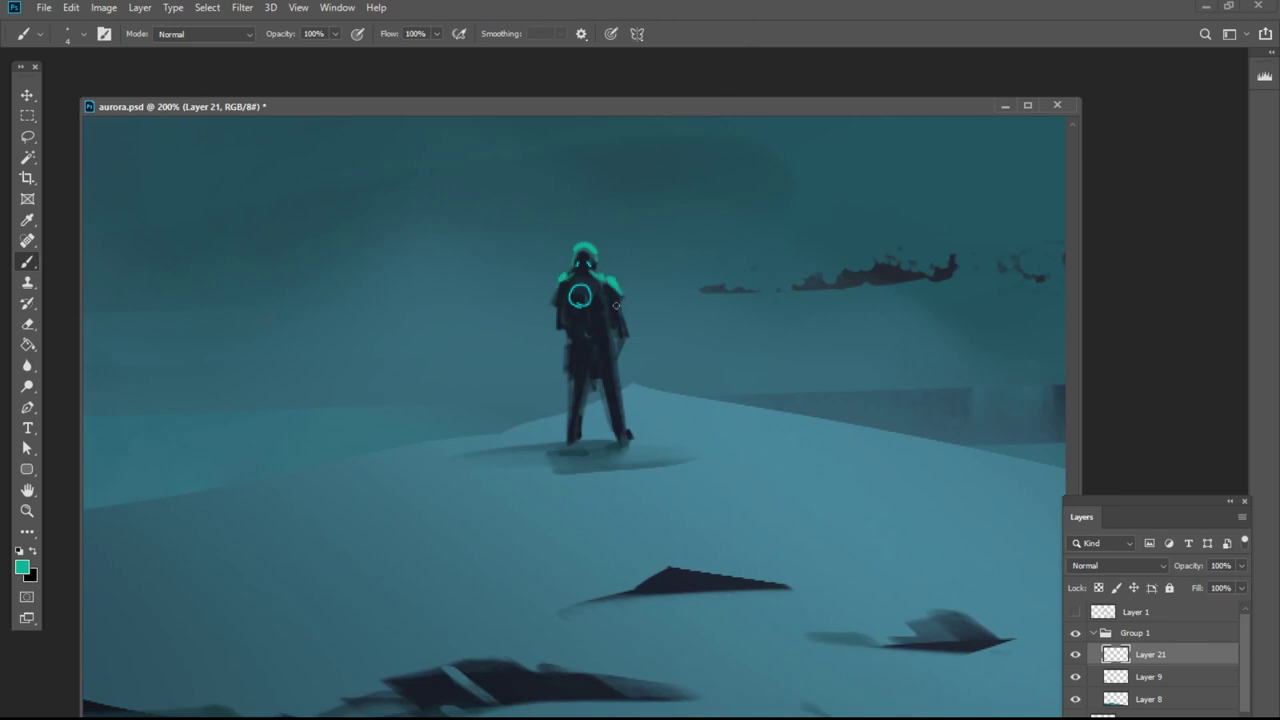
drag(616, 306, 620, 318)
key(z)
alt+click(634, 451)
alt+click(634, 451)
key(o)
click(27, 324)
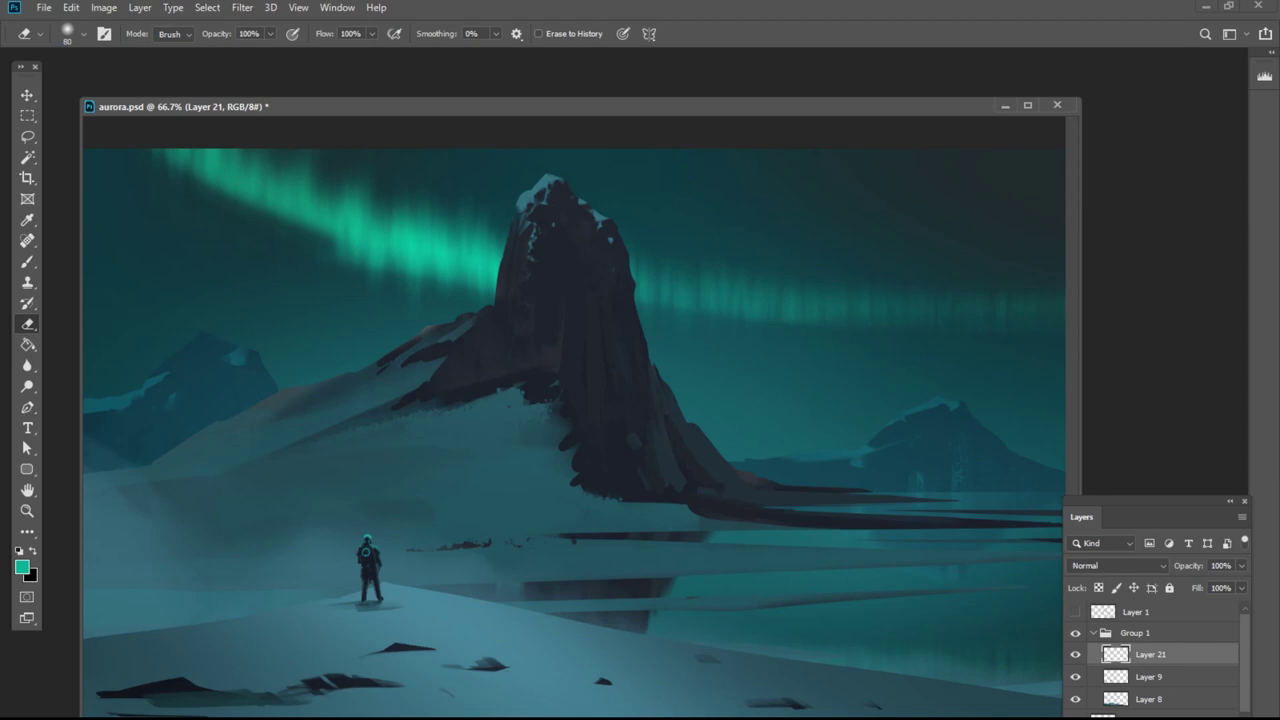
key(ctrl+Tab)
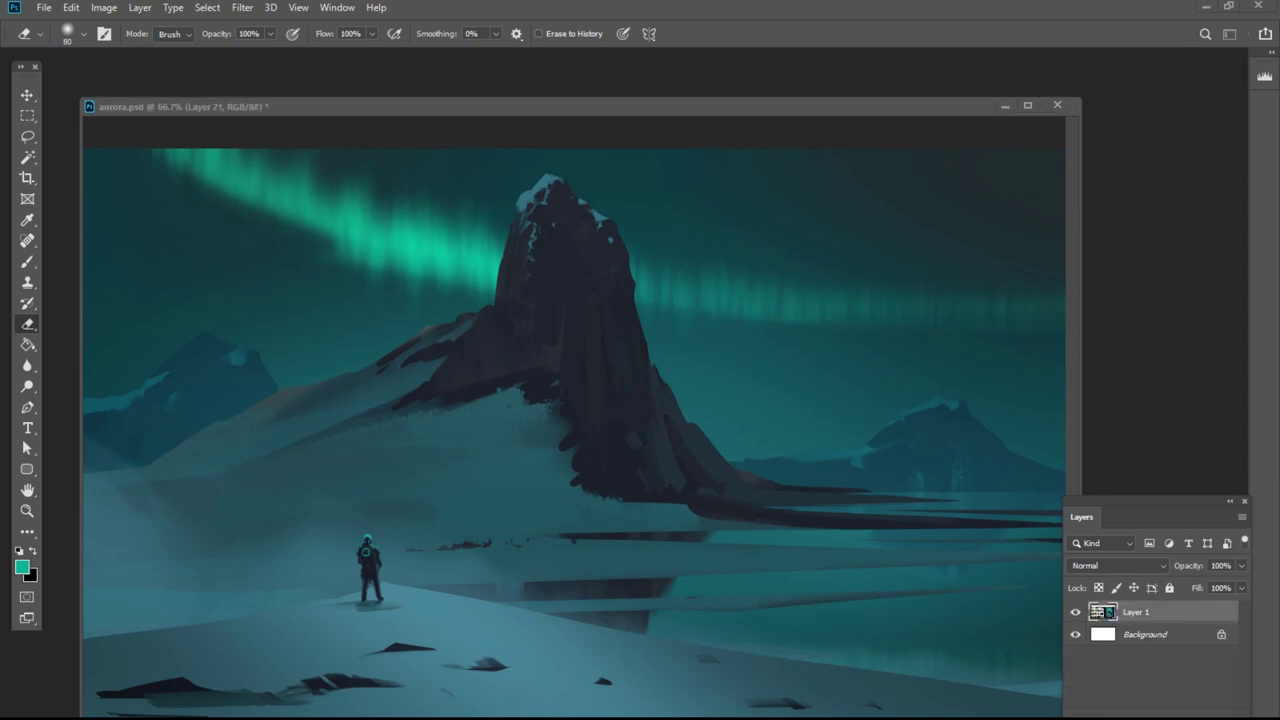
key(ctrl+Tab)
click(27, 116)
drag(186, 160, 526, 473)
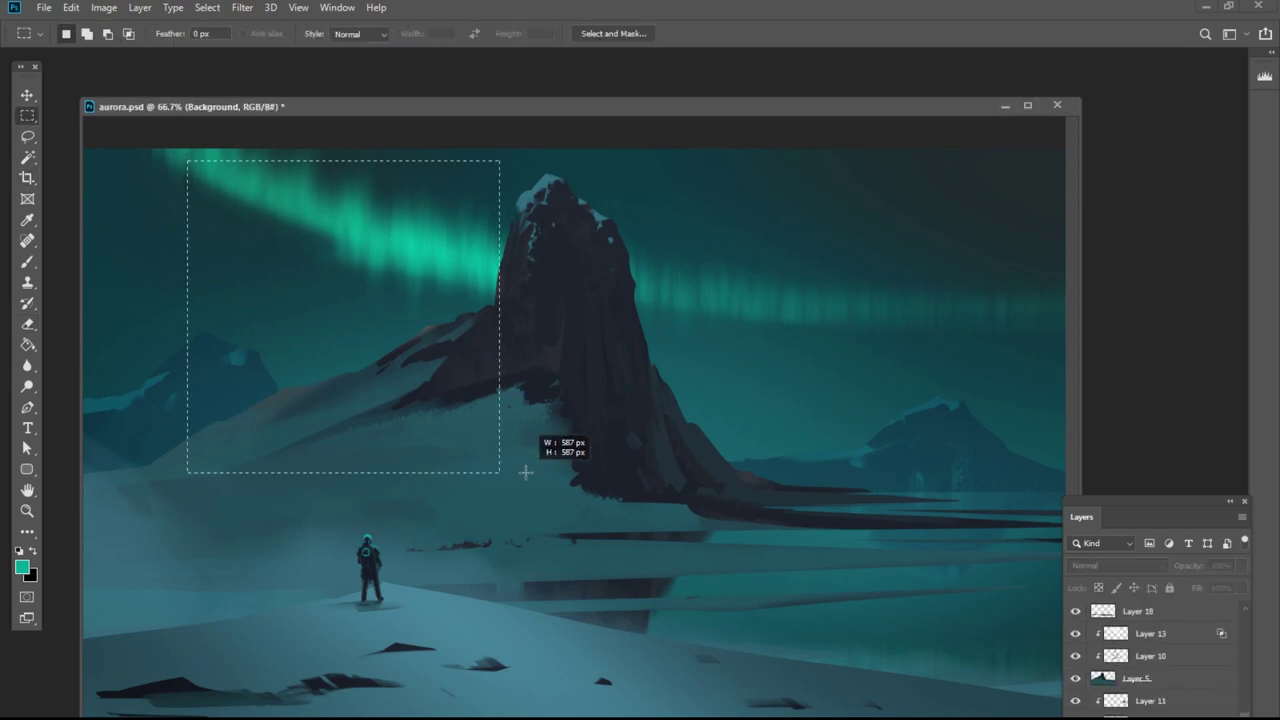
key(ctrl+d)
Create a new layer just above the Background and fill it with mid grey.
click(23, 569)
click(796, 716)
click(1157, 640)
click(1202, 717)
key(alt+BackSpace)
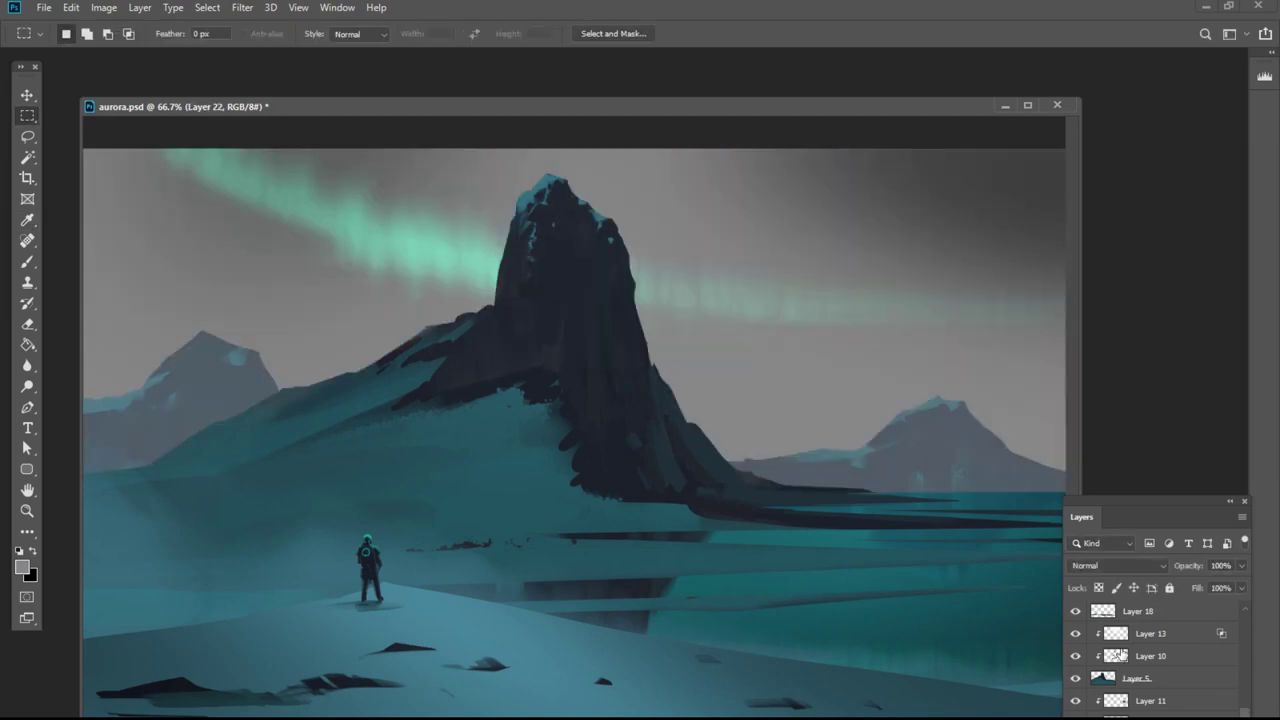
Apply Add Noise to the grey layer and soften it with a slight Gaussian Blur.
click(242, 8)
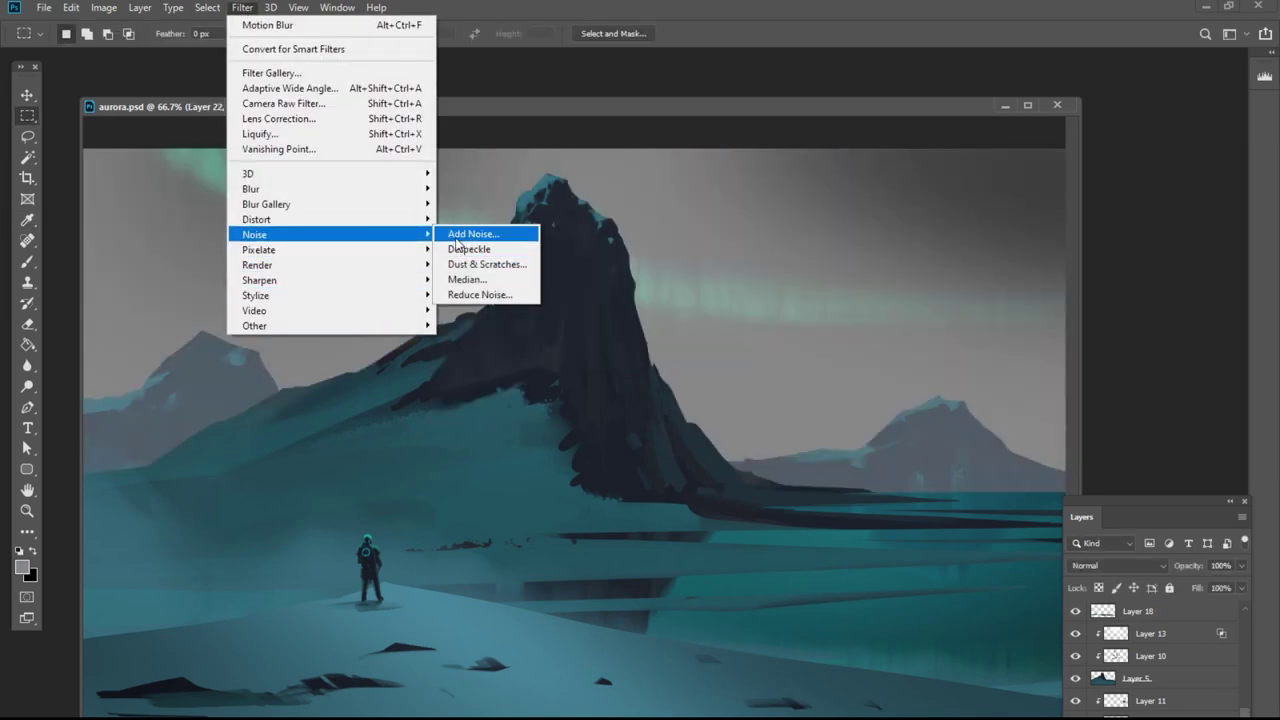
click(482, 234)
click(242, 8)
mouse_move(262, 188)
click(477, 249)
drag(837, 696, 822, 691)
key(Return)
Turn the noise into stars with Levels, using a black input of 201 and a lowered white input, and set Screen blending.
key(ctrl+l)
drag(811, 640, 943, 641)
drag(1013, 640, 969, 640)
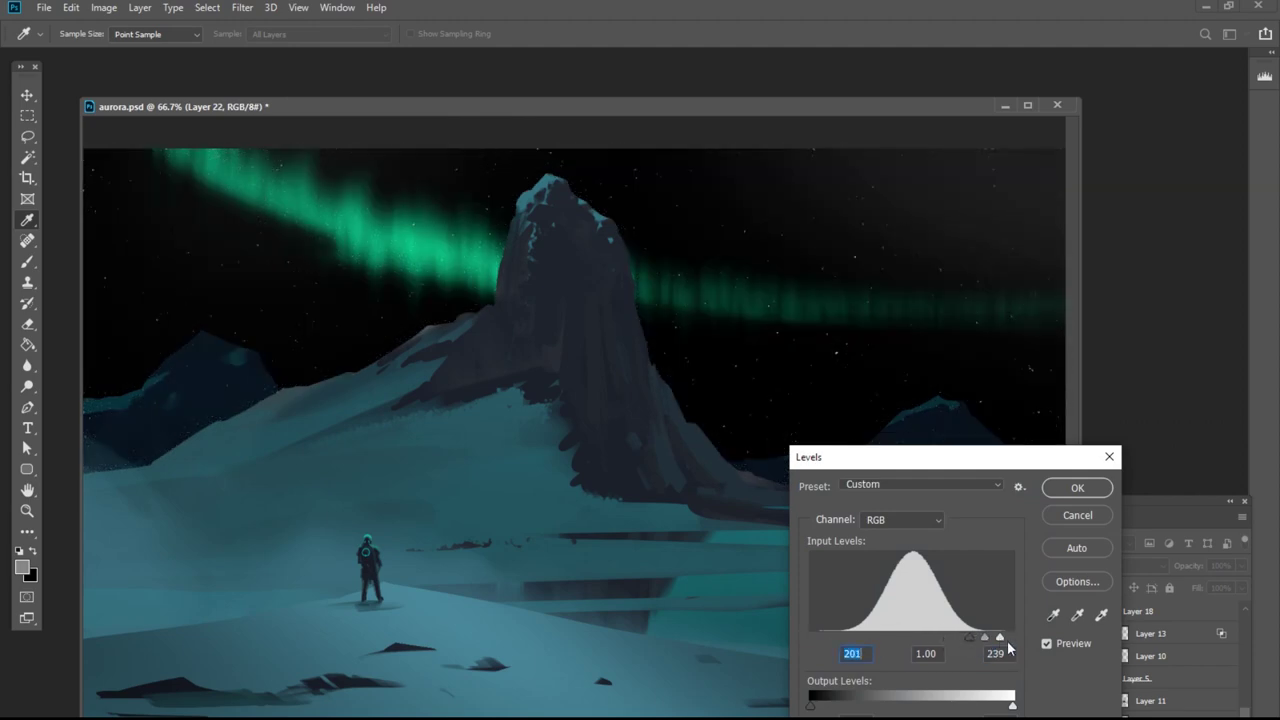
key(Return)
click(1117, 566)
click(1100, 689)
Load the distant mountains' outline as a selection and clear the stars inside it.
scroll(1085, 640, down, 1)
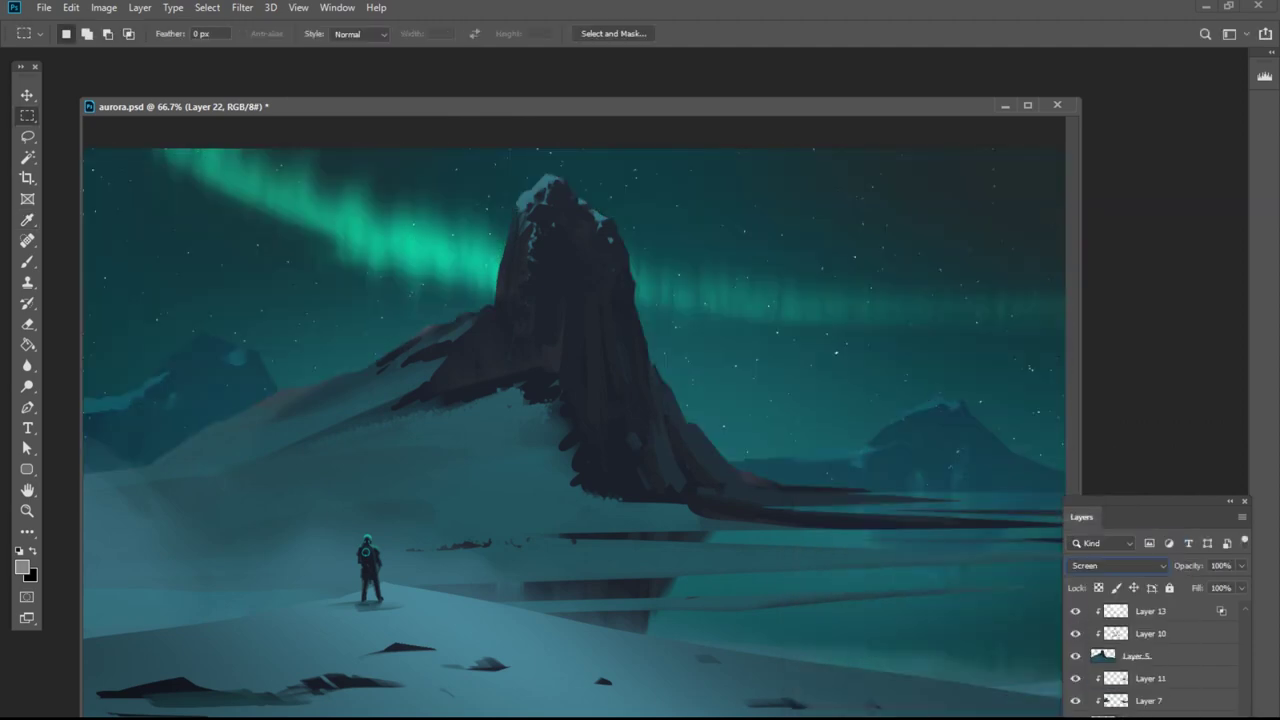
ctrl+click(1103, 716)
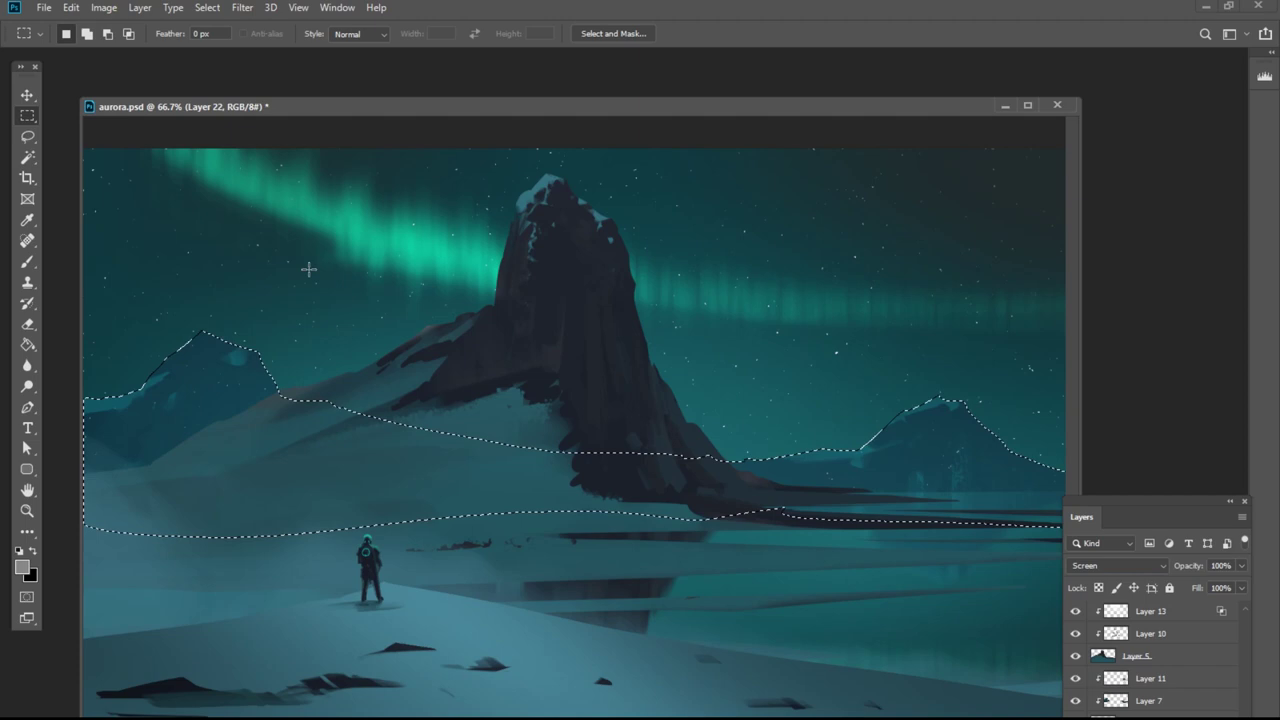
key(ctrl+d)
ctrl+click(1103, 716)
key(ctrl+d)
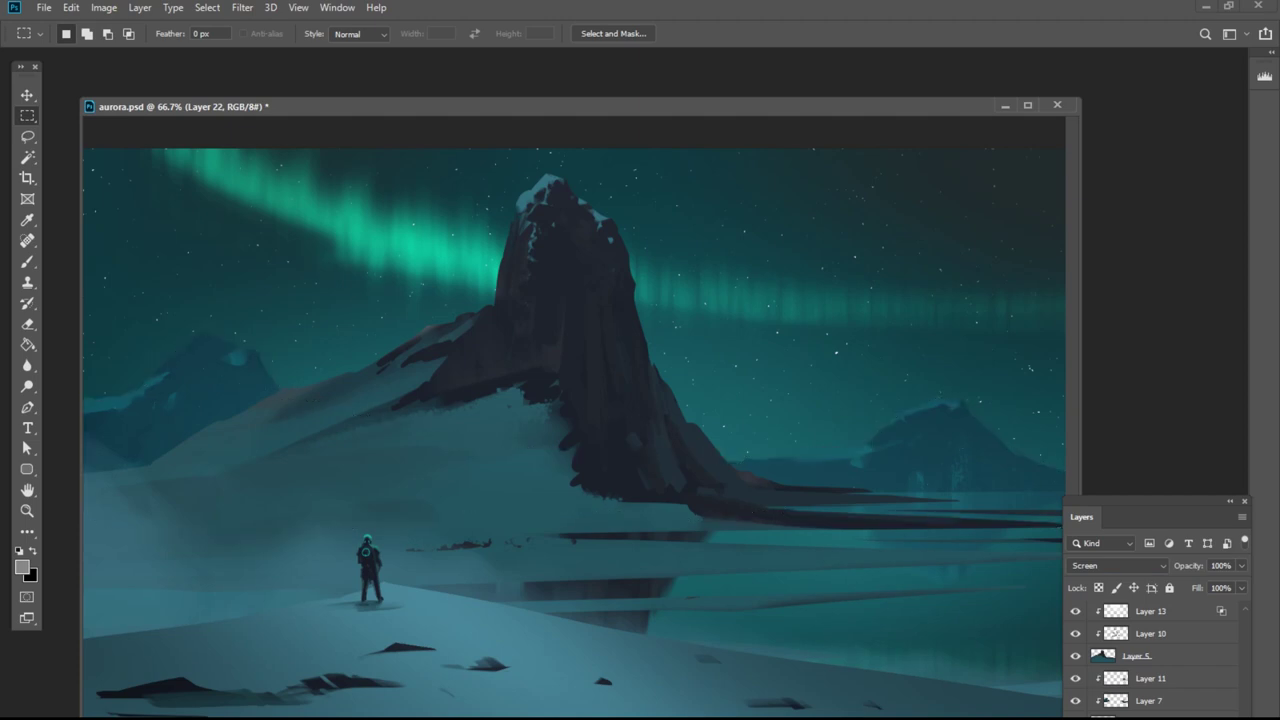
Place a clipped copy of the star layer above Layer 19 in the water reflection and apply Motion Blur to it.
scroll(1143, 680, up, 4)
drag(1143, 682, 1142, 643)
click(244, 9)
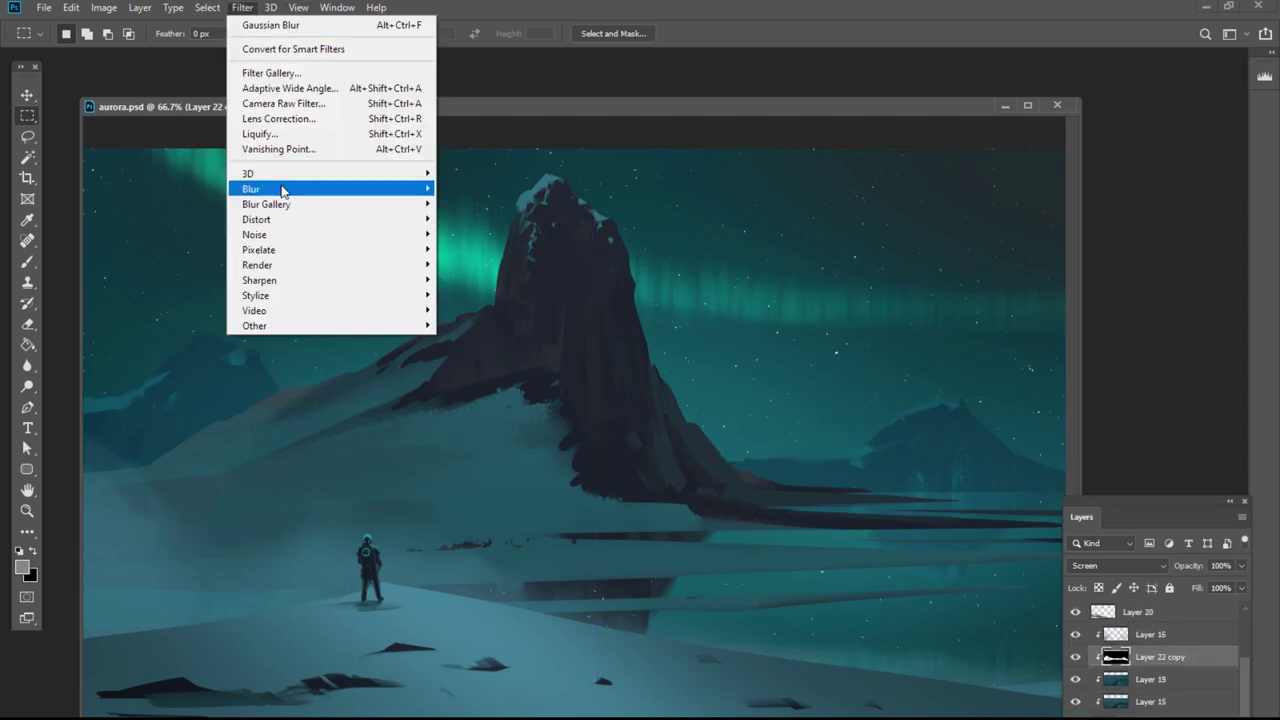
mouse_move(282, 191)
click(470, 274)
key(Return)
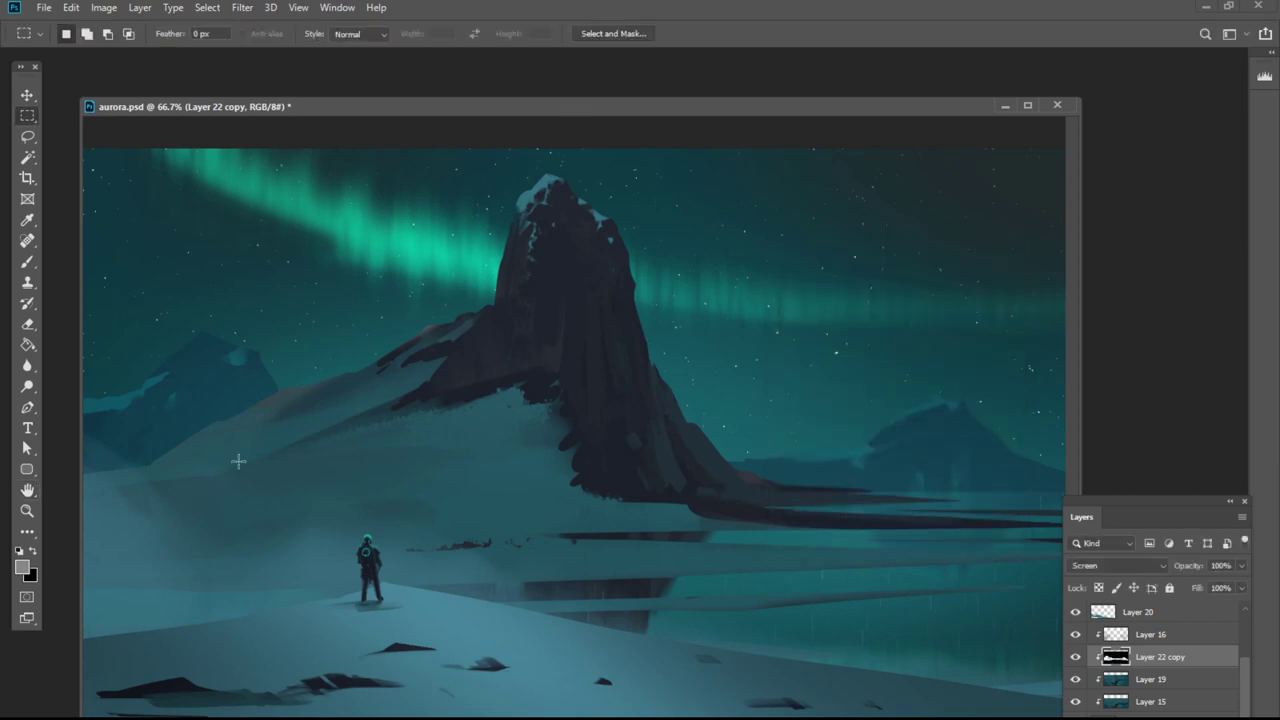
Set the original star layer's fill to 73% and save the file.
scroll(1150, 656, down, 3)
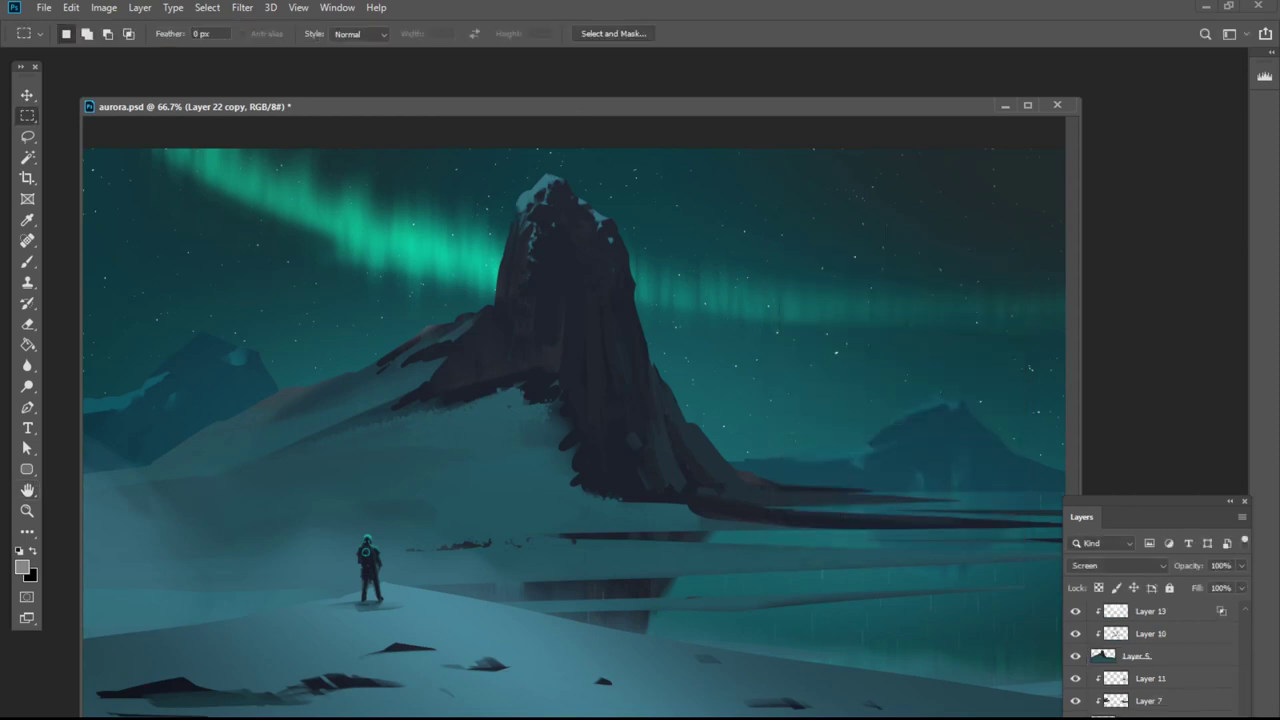
key(z)
key(ctrl+s)
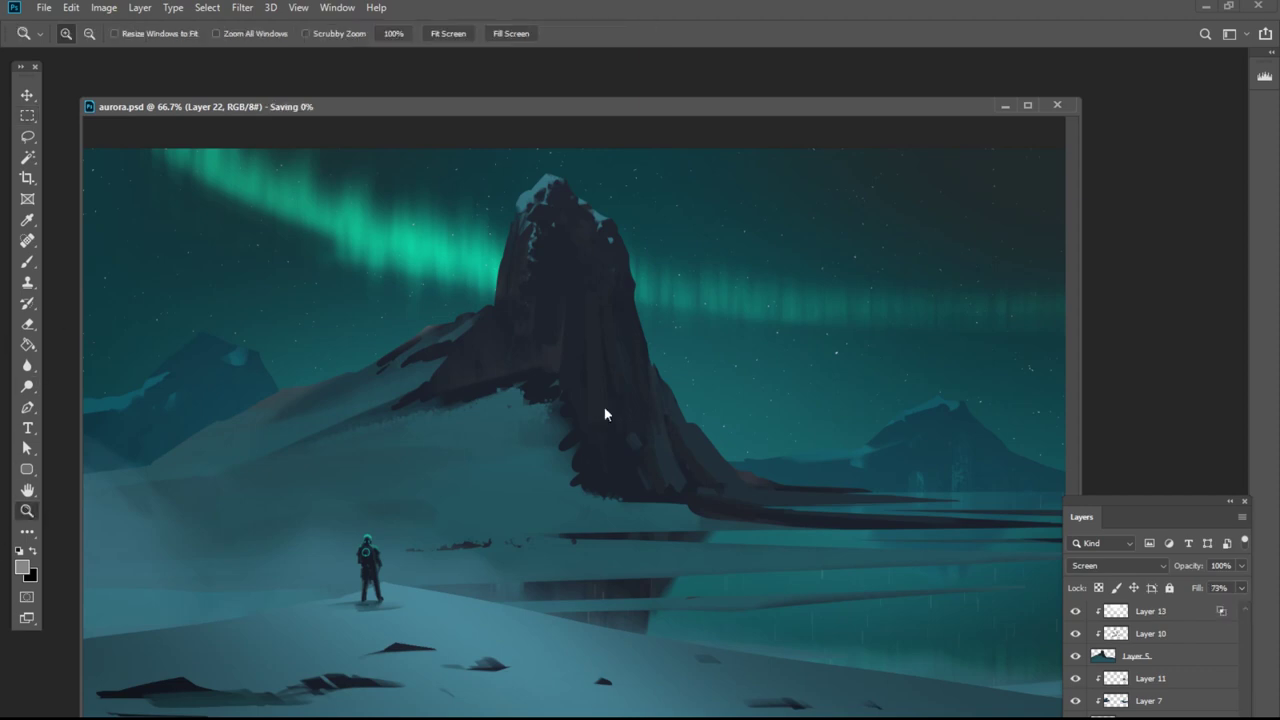
Add an Overlay layer at the top of Group 1, masked to the outline of the foreground hill and figure.
scroll(1108, 643, up, 5)
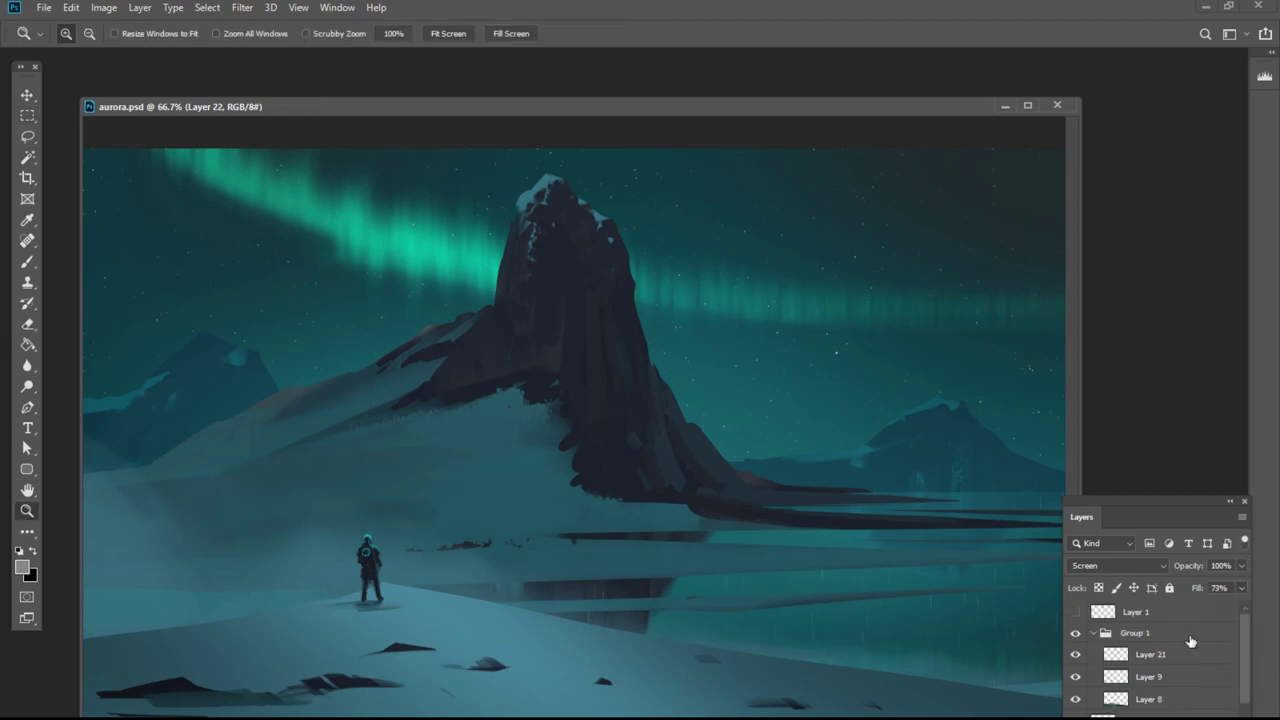
click(1140, 611)
key(ctrl+a)
click(1138, 633)
key(ctrl+shift+alt+n)
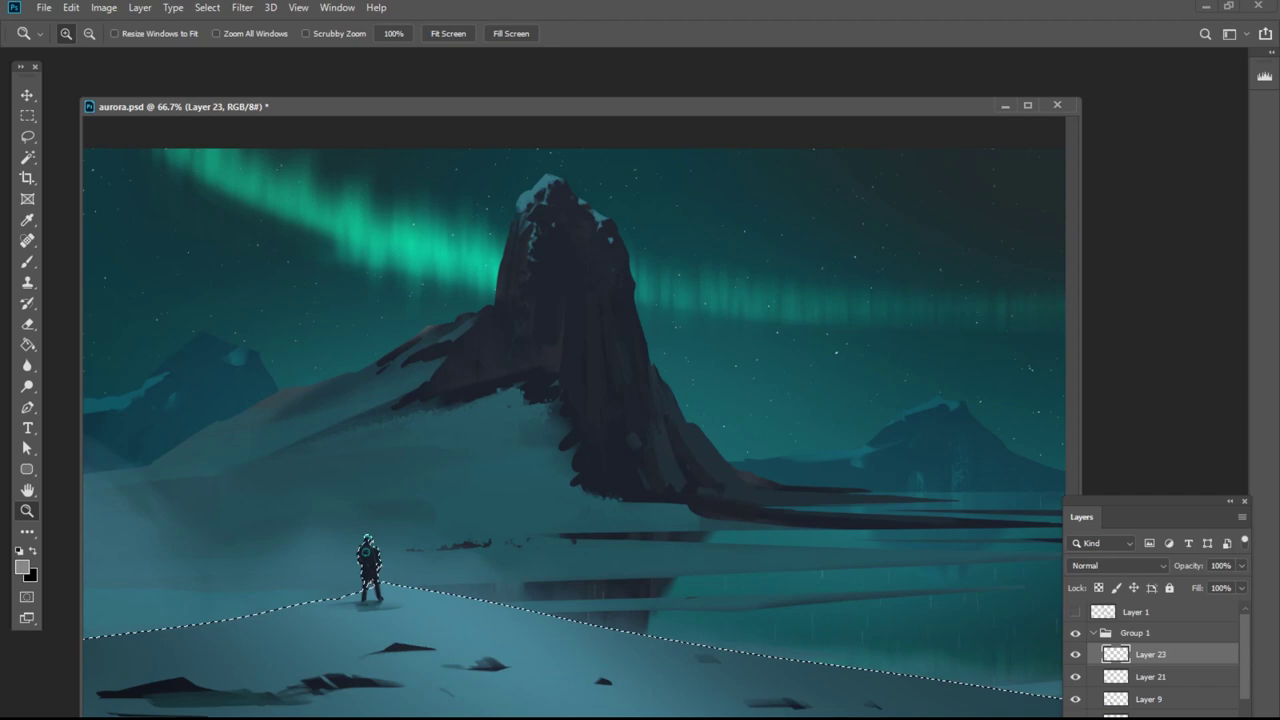
click(27, 263)
click(1115, 655)
click(1117, 566)
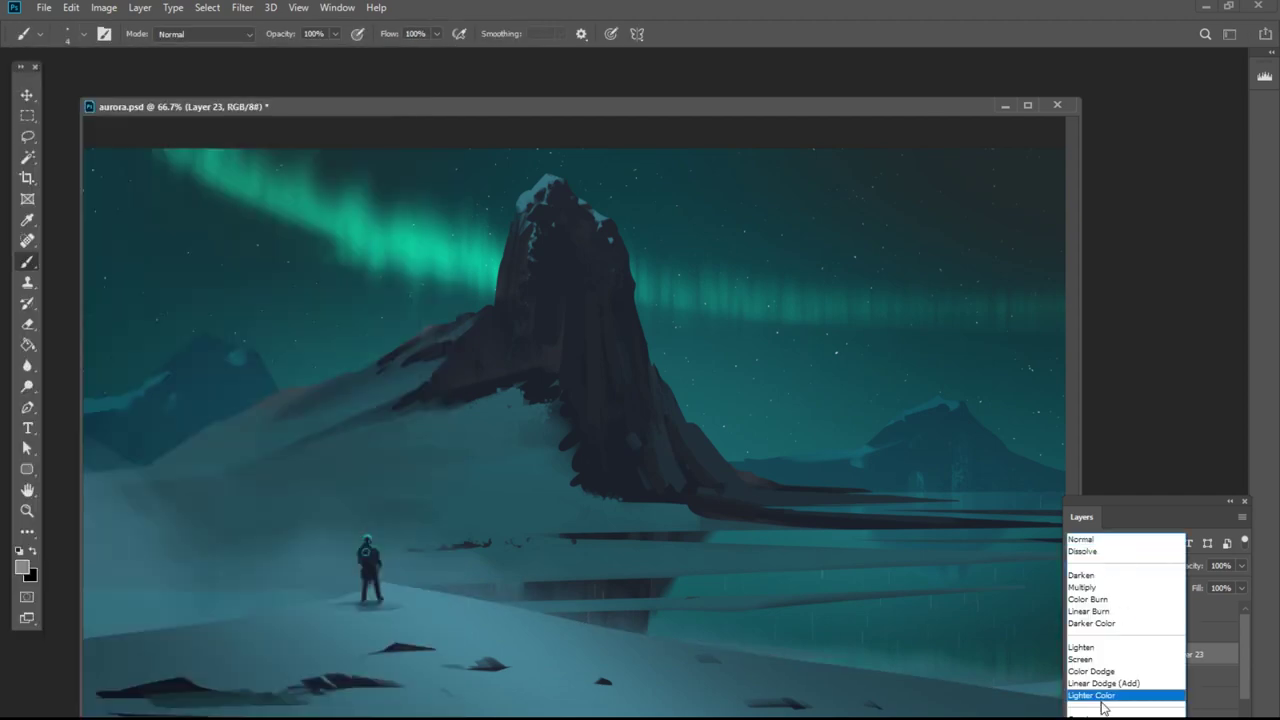
click(1106, 715)
Brighten the foreground snow around the figure with soft white strokes of a 1000 px brush on the Overlay layer.
key(x)
key(bracketright)
key(bracketright)
key(bracketright)
key(bracketright)
key(bracketright)
key(bracketright)
key(bracketright)
key(bracketright)
key(bracketright)
key(bracketright)
key(bracketright)
key(bracketright)
key(bracketright)
key(bracketright)
key(bracketright)
key(bracketright)
key(bracketright)
key(bracketright)
key(bracketright)
key(bracketright)
click(388, 550)
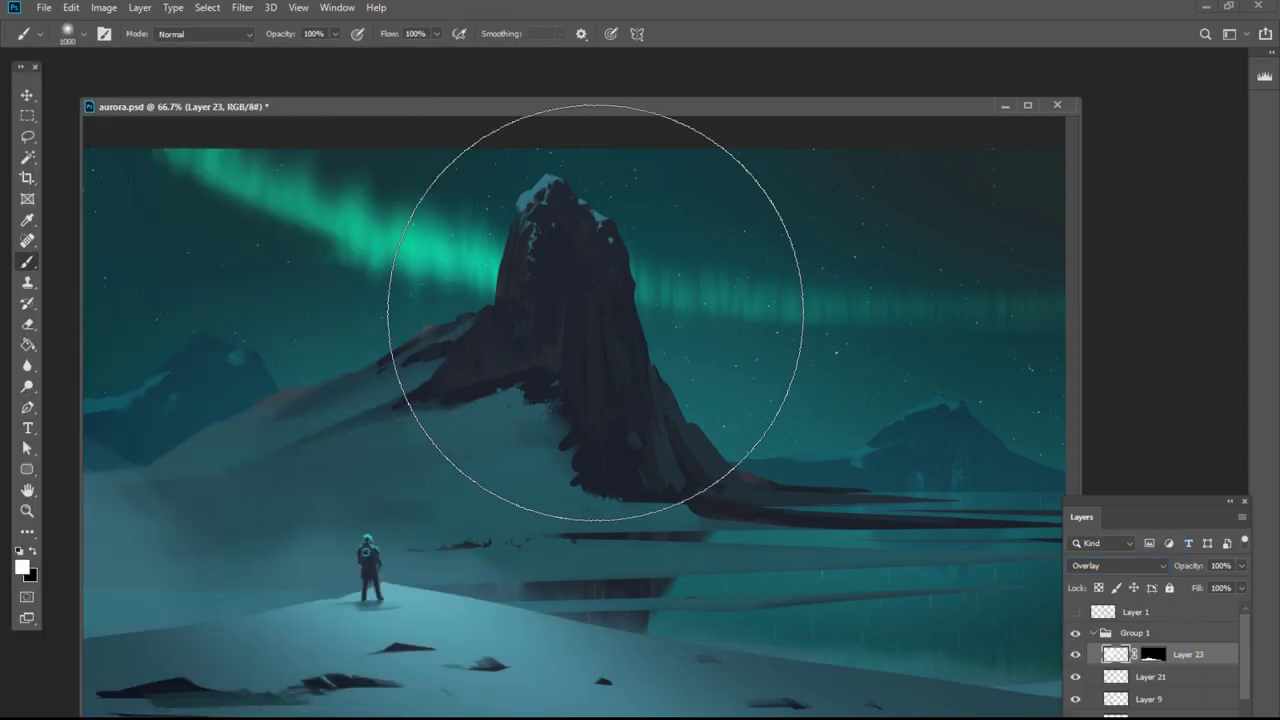
click(385, 555)
key(ctrl+z)
click(450, 415)
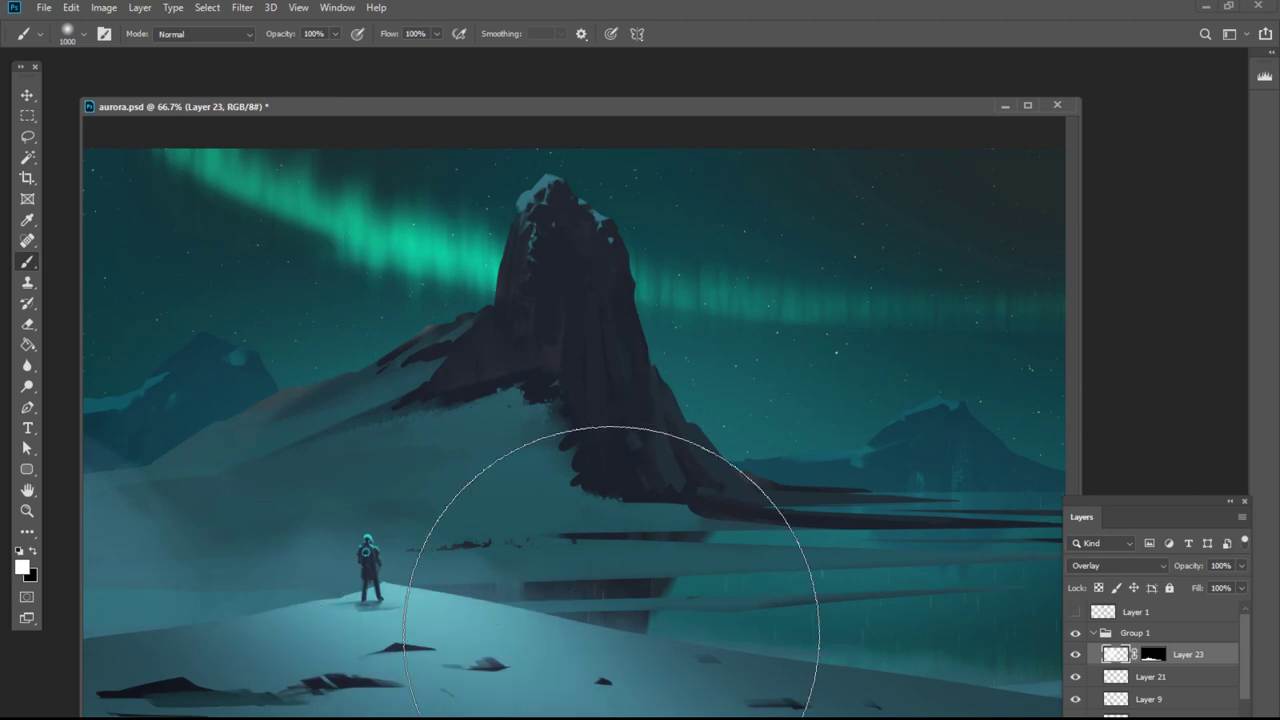
drag(725, 568, 683, 568)
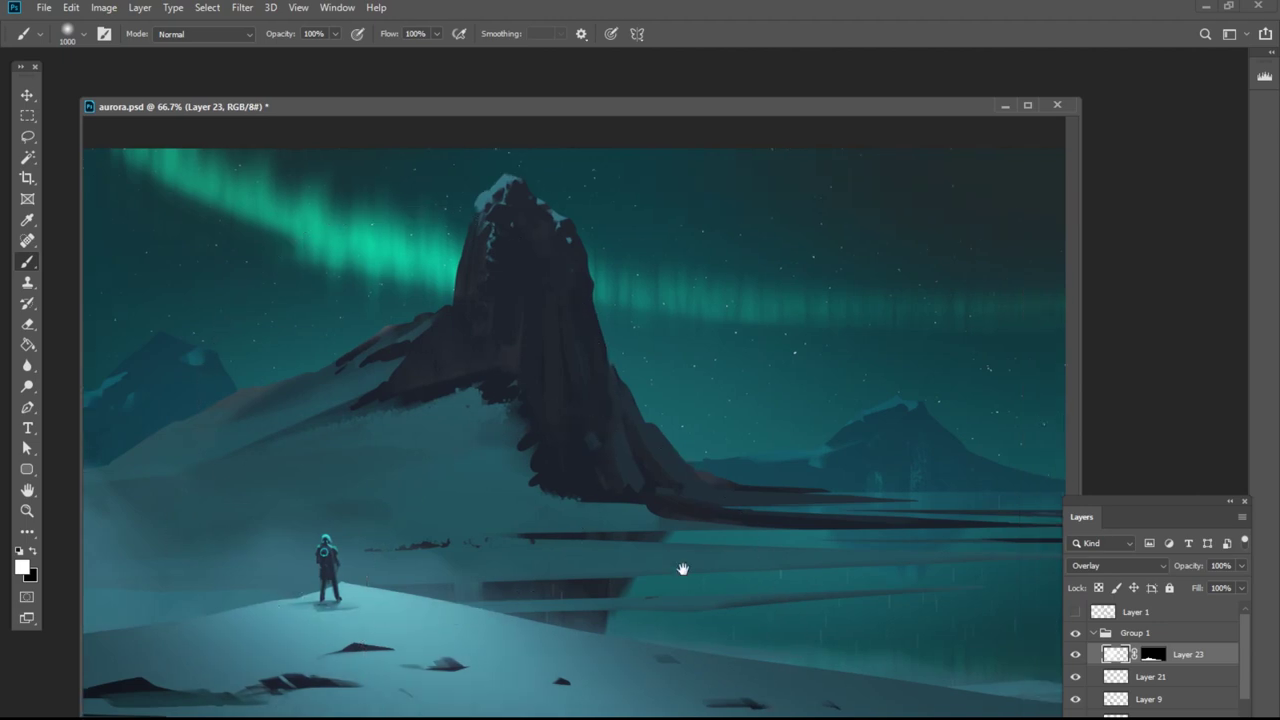
Raise the Underlying Layer black slider in the Overlay layer's Blend If options and clear the selection.
key(ctrl+a)
double_click(1220, 655)
drag(815, 633, 826, 634)
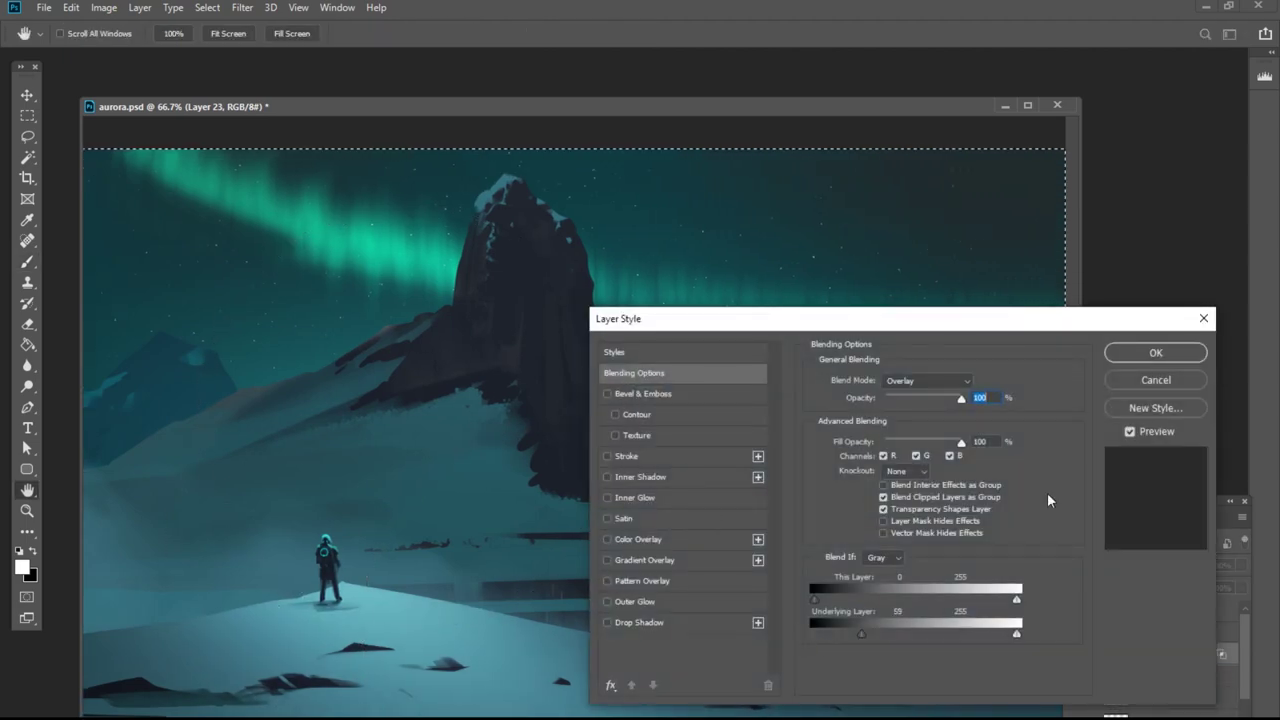
click(1156, 353)
key(z)
alt+click(560, 457)
key(ctrl+d)
Stamp all visible layers onto a new layer above Layer 1.
click(1152, 612)
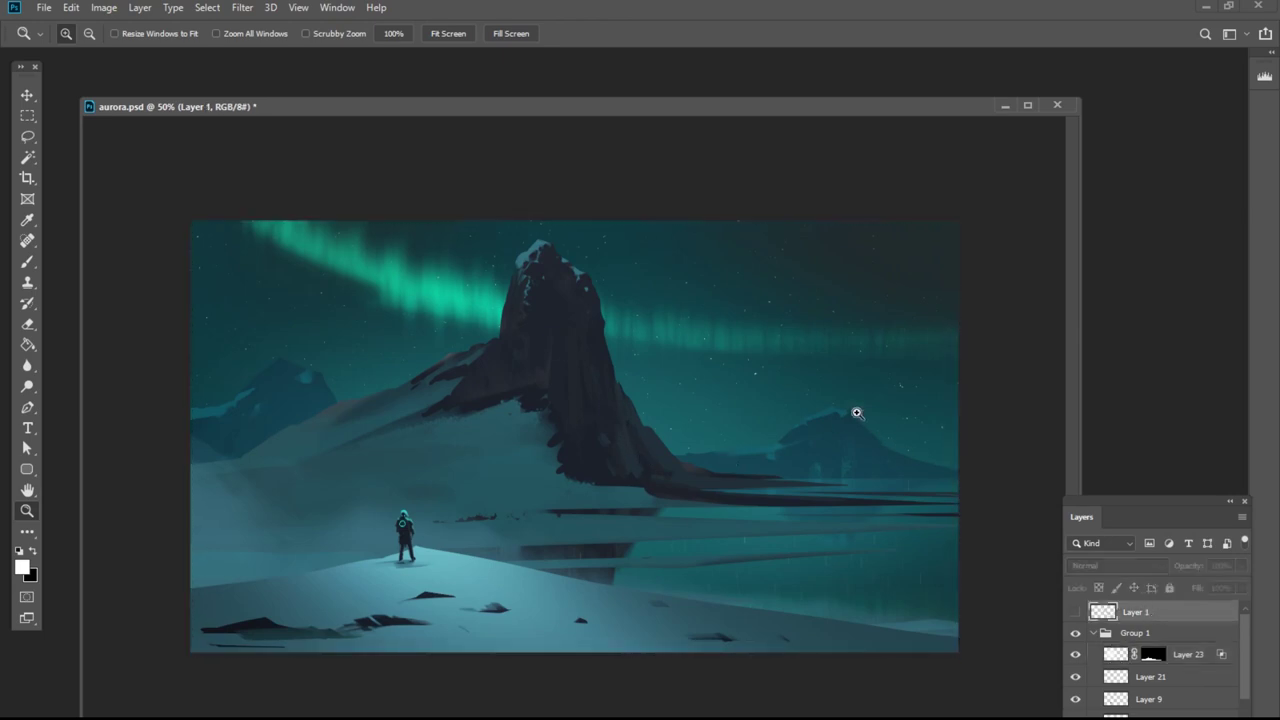
key(ctrl+alt+shift+e)
click(503, 456)
Apply Lens Correction to the stamped layer with vignette -61, red/cyan fringe -69.05 and blue/yellow fringe +86.51.
click(242, 7)
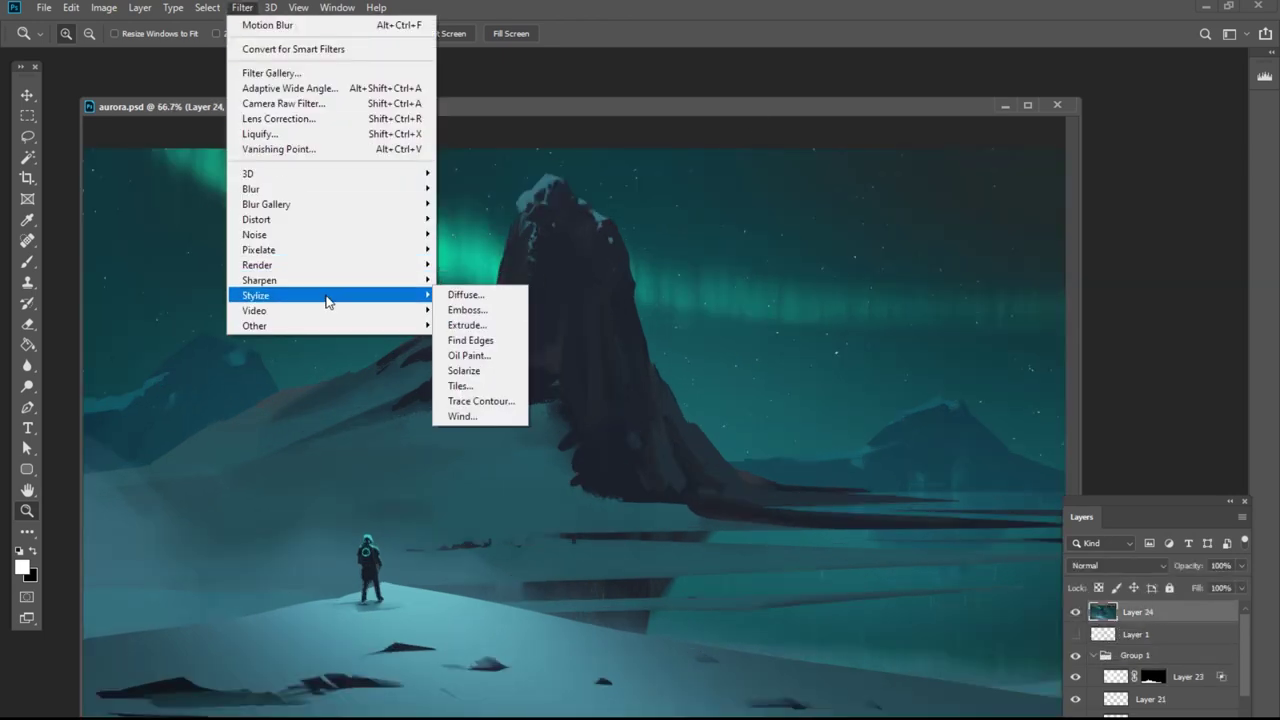
mouse_move(316, 220)
click(279, 118)
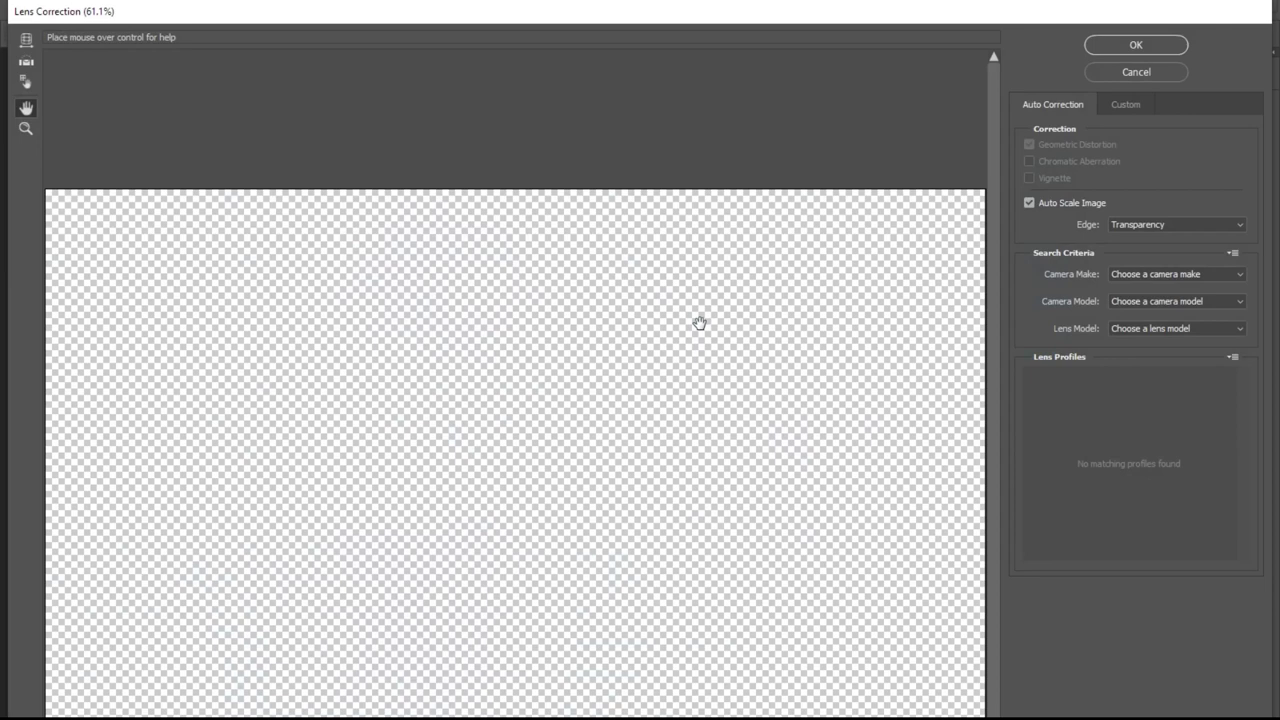
click(1125, 104)
drag(1136, 352, 1075, 352)
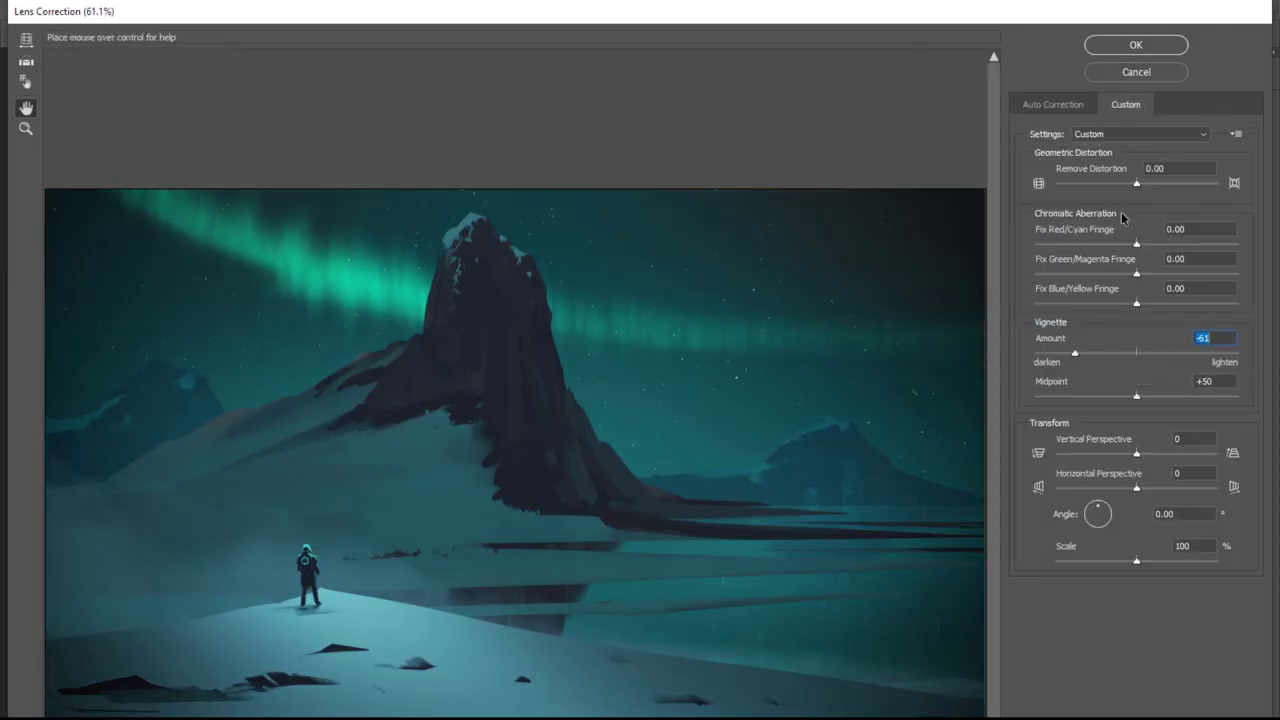
drag(1136, 244, 1067, 245)
drag(1136, 303, 1224, 304)
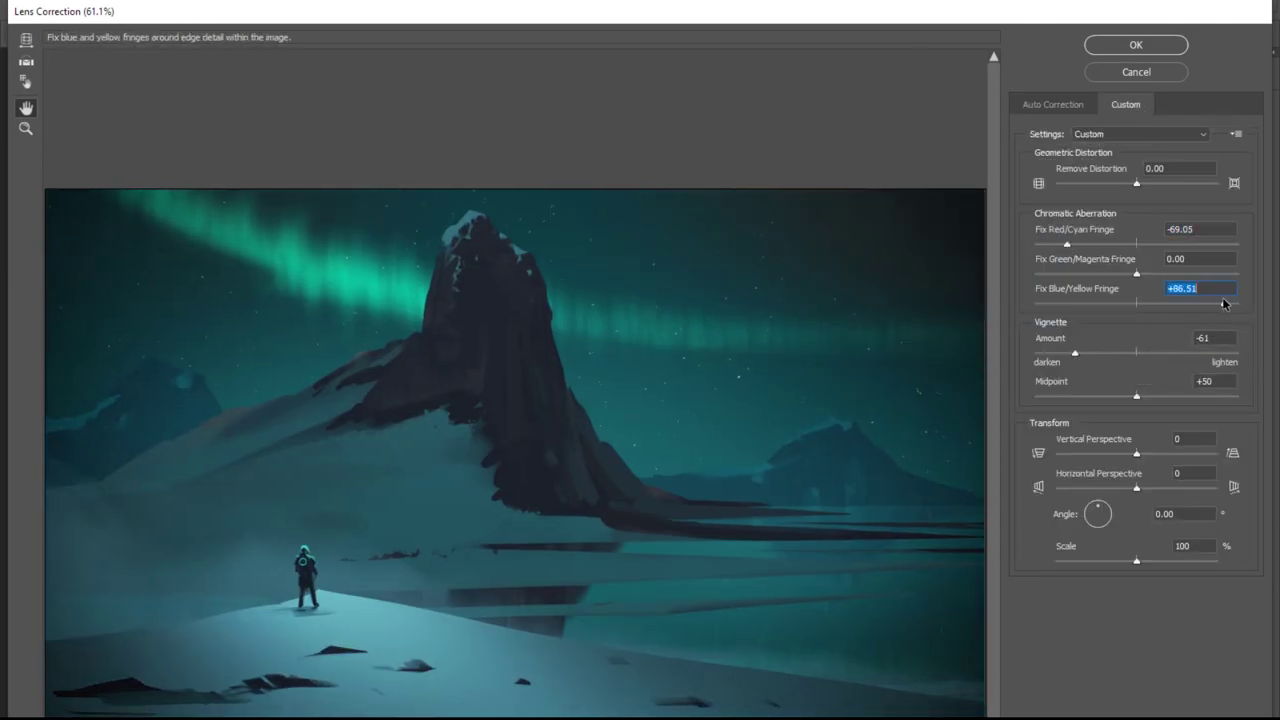
click(1136, 45)
Apply a sharpening filter to the stamped layer and show the image in full-screen mode.
click(242, 7)
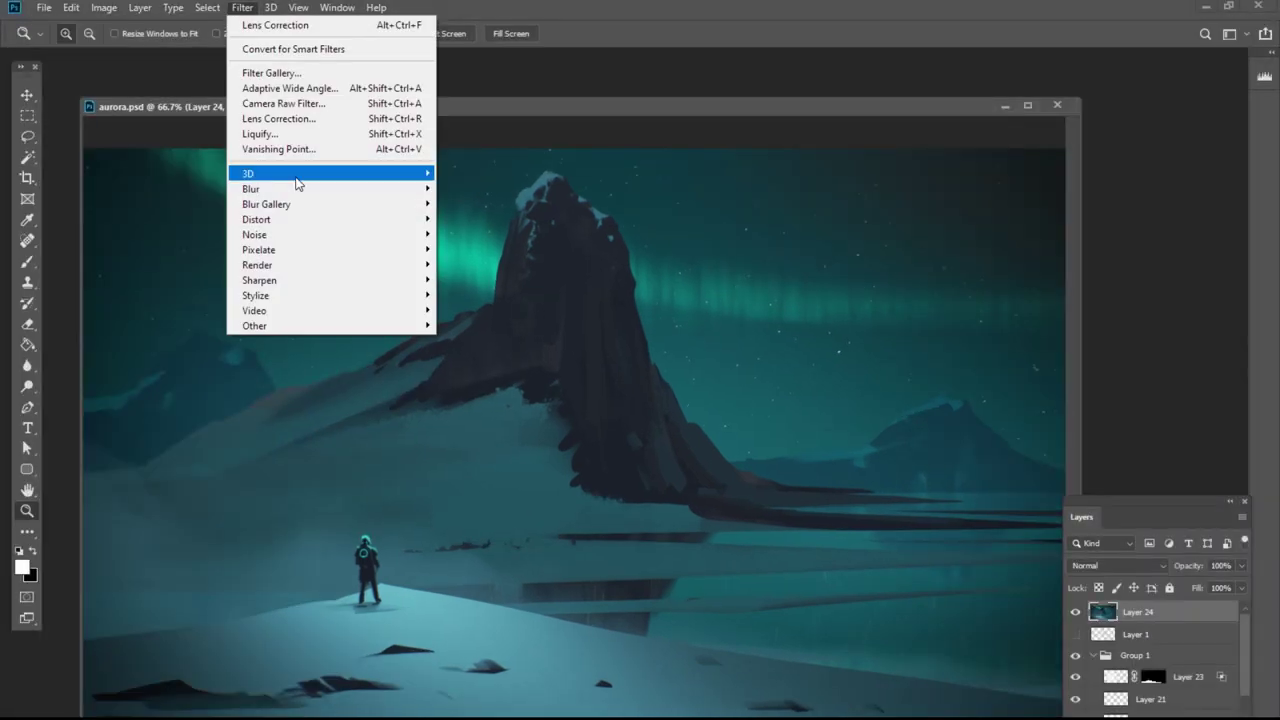
mouse_move(300, 280)
click(478, 312)
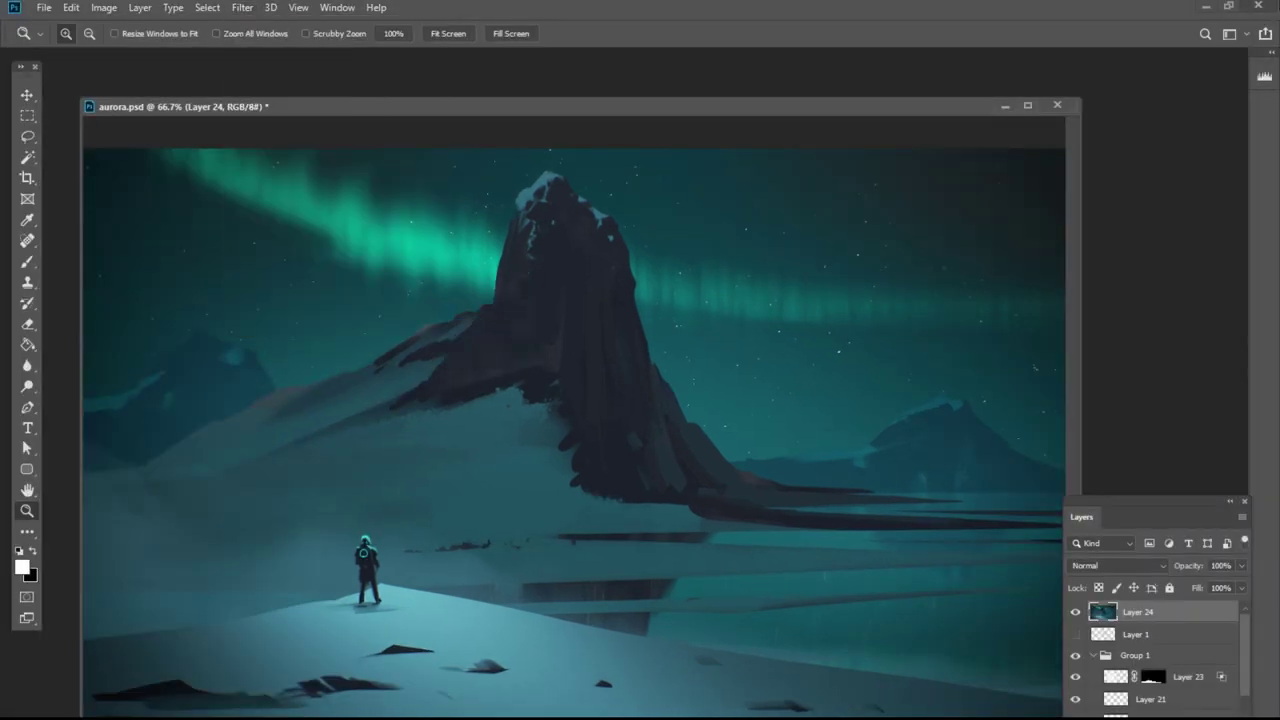
key(f)
key(f)
scroll(671, 514, up, 1)
scroll(672, 523, down, 1)
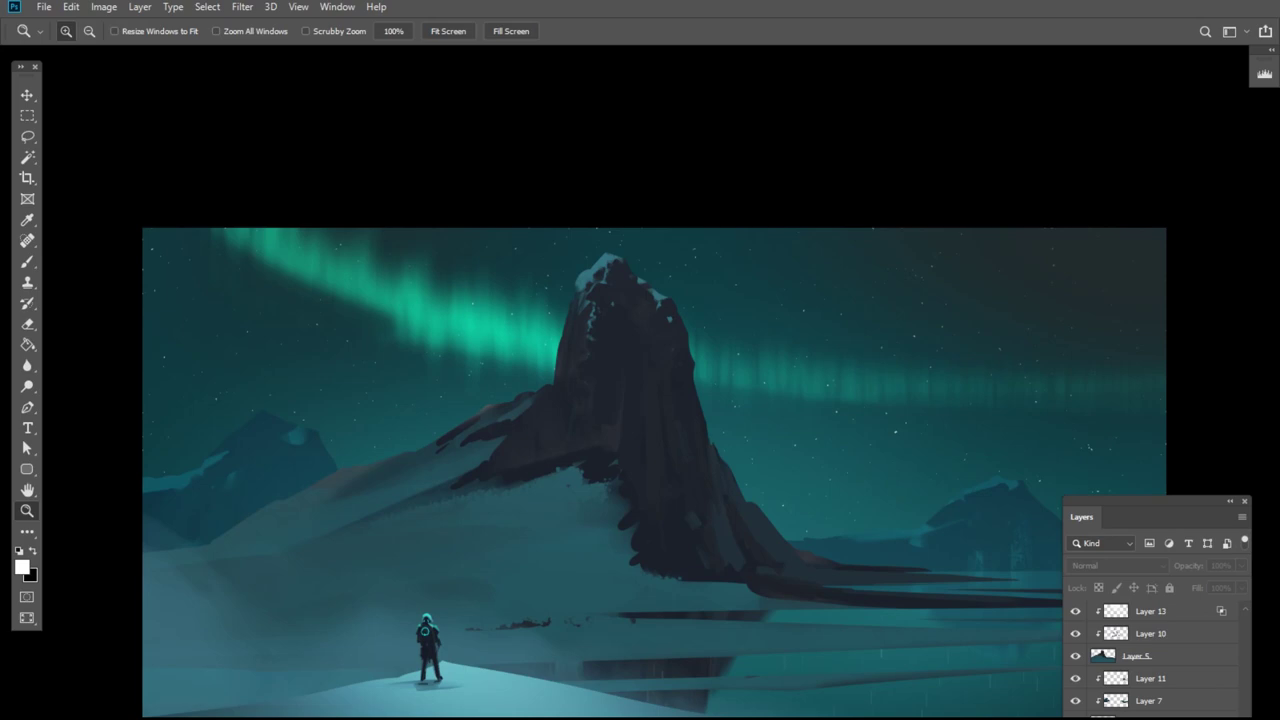
Create a large planet behind the peak by filling a circular selection with the rock's dark colour and brushing a soft green glow onto it.
key(m)
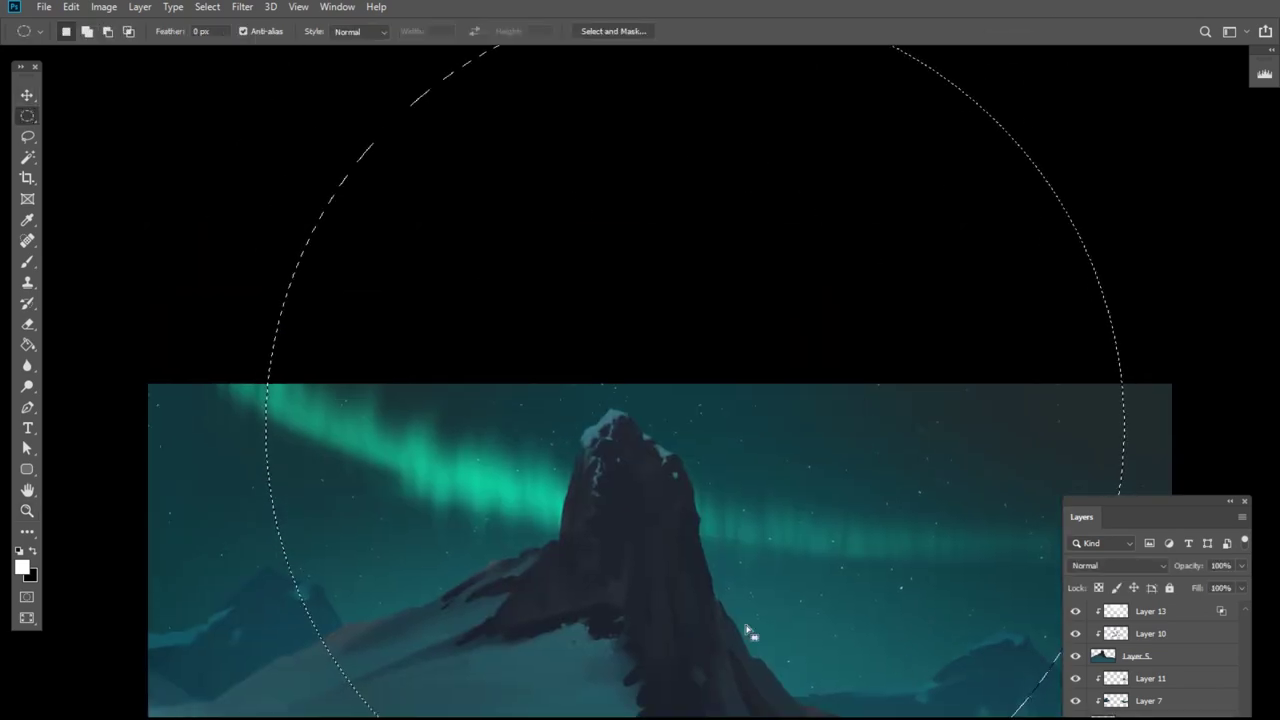
mouse_move(748, 632)
mouse_down()
mouse_move(740, 395)
mouse_move(745, 460)
mouse_move(748, 417)
mouse_up()
key(g)
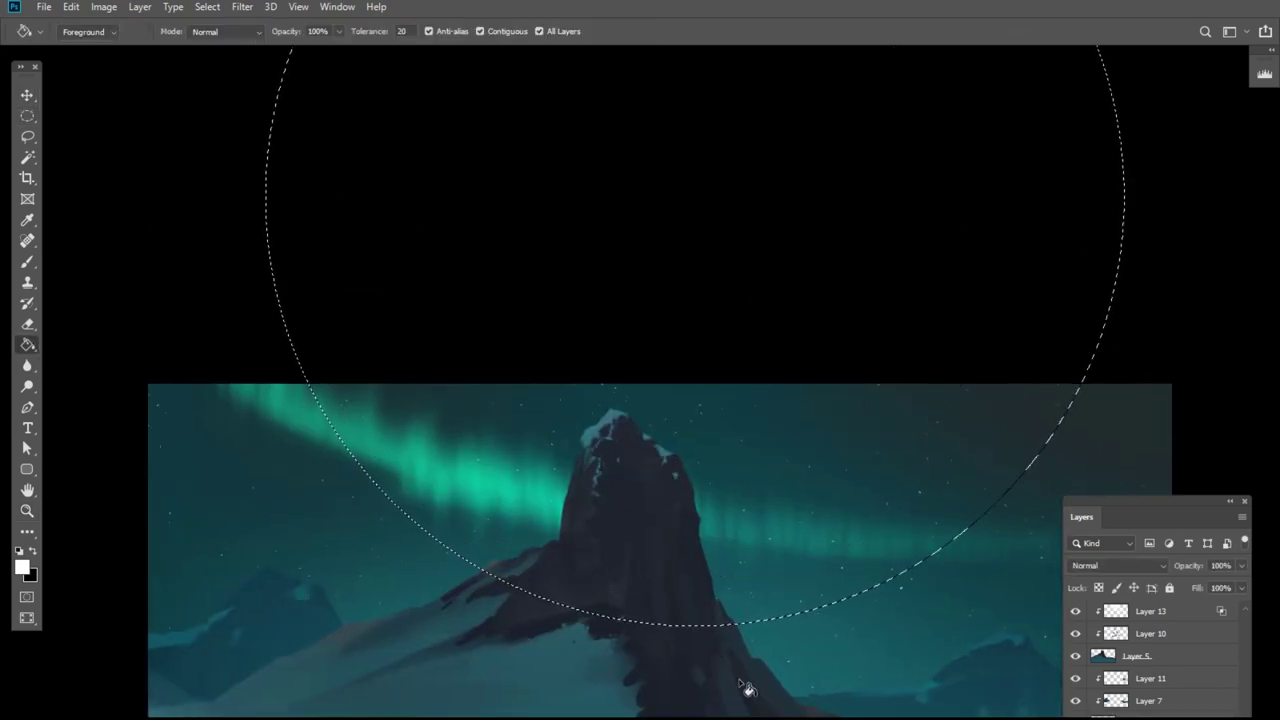
alt+click(681, 676)
key(shift+F5)
key(Return)
key(ctrl+d)
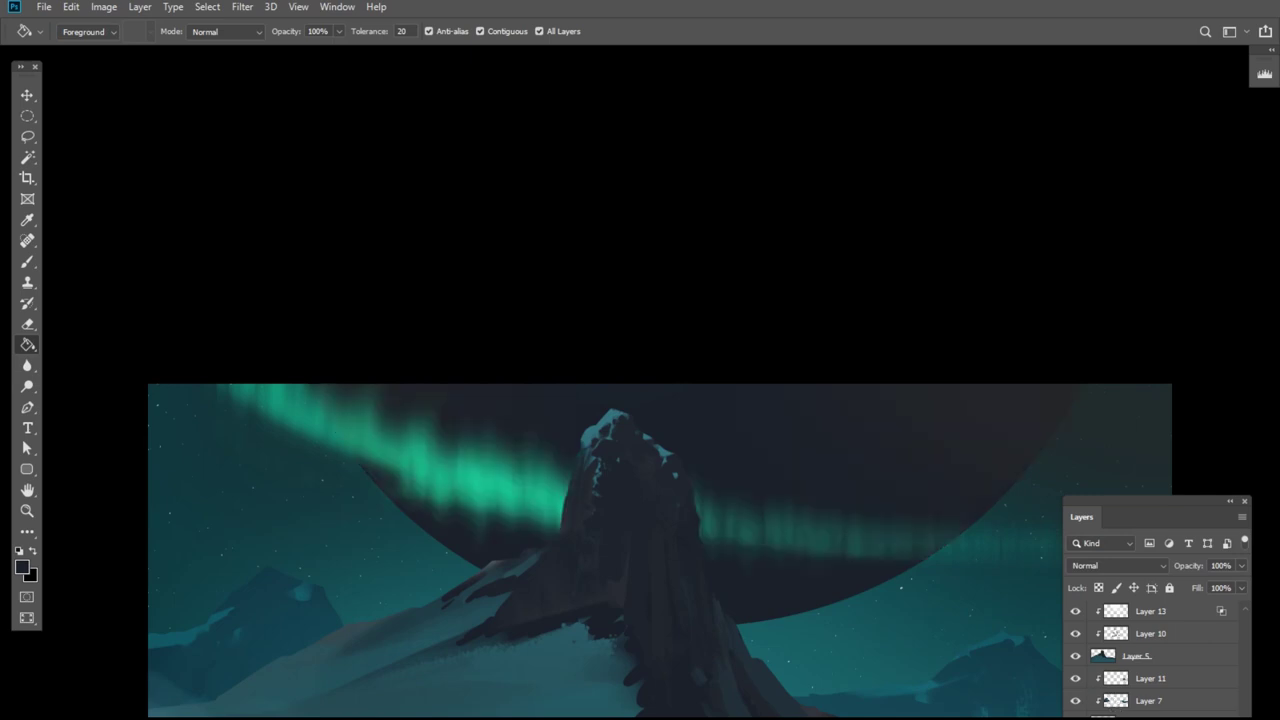
key(b)
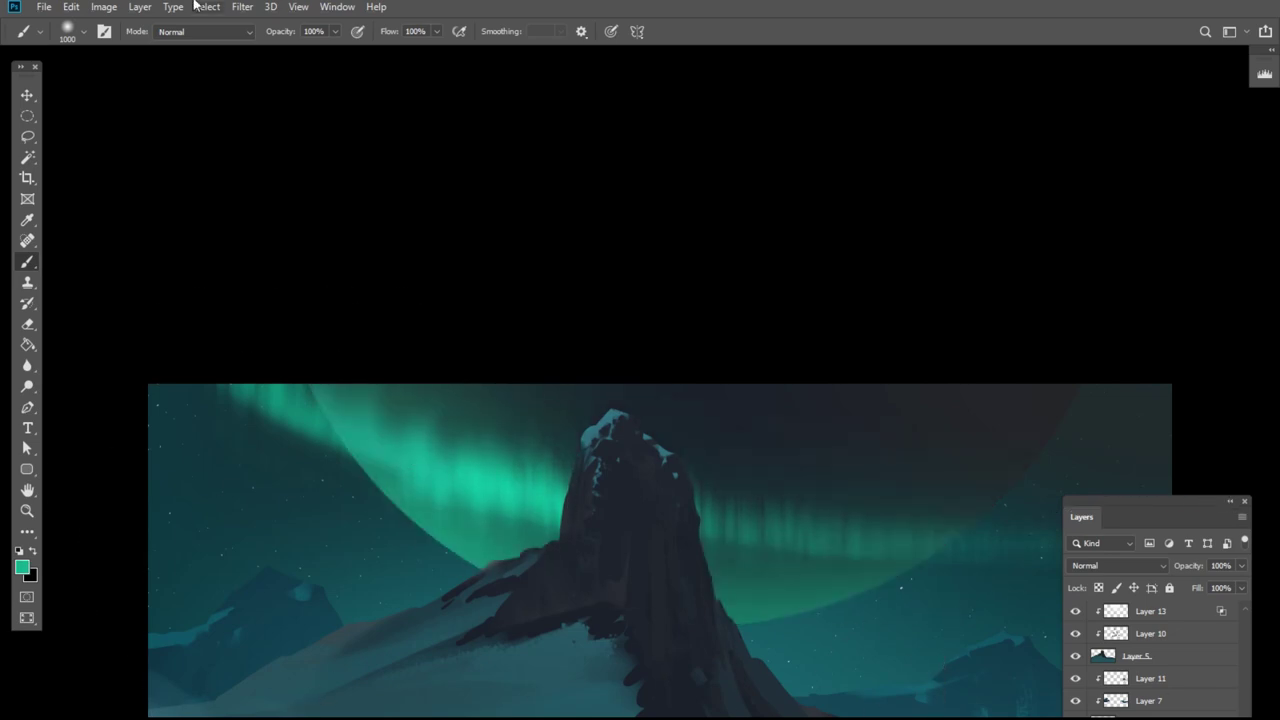
Try shifting the planet glow's hue to +35 with Hue/Saturation.
key(ctrl+u)
drag(1015, 634, 1044, 637)
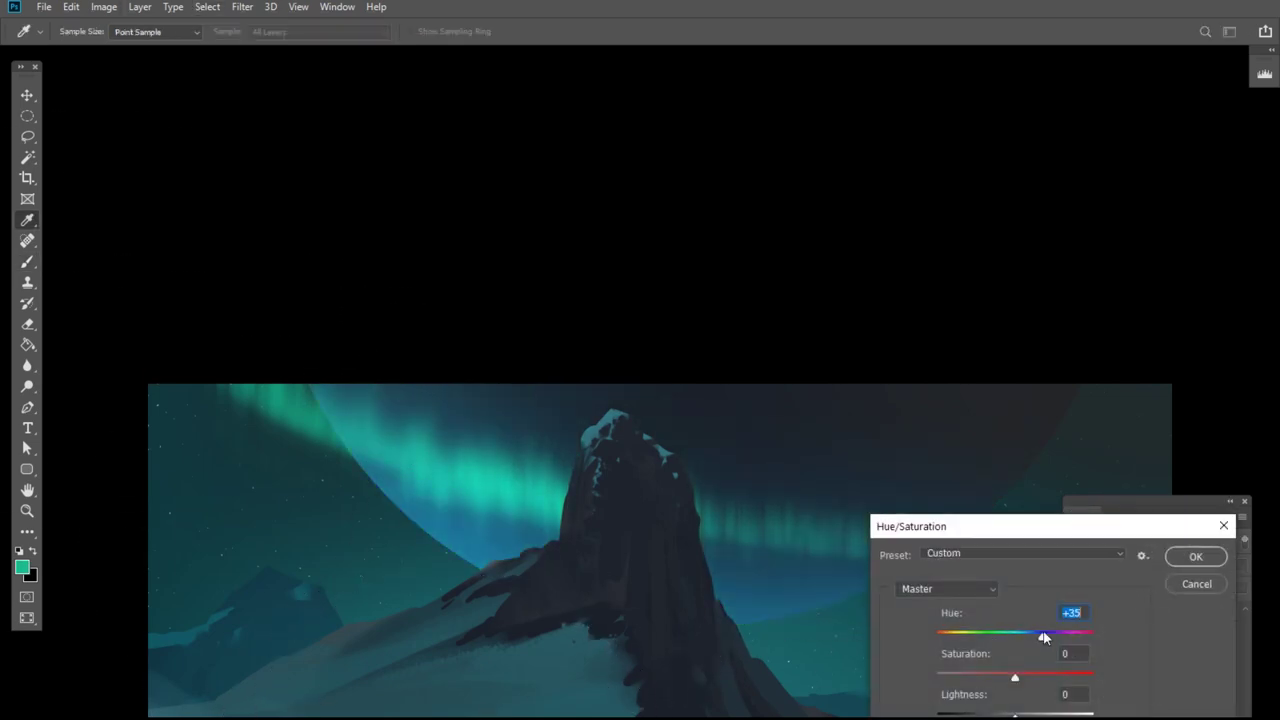
key(Return)
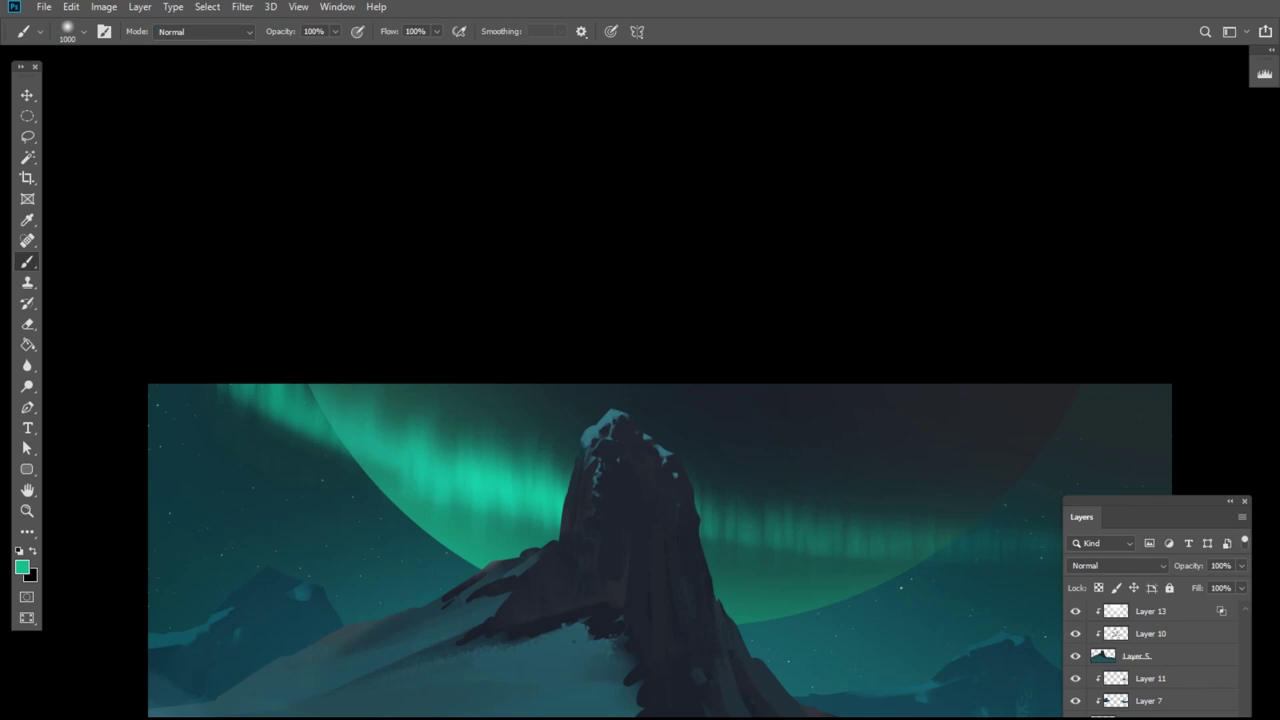
Paint a soft green glow in the sky behind the peak with the 1000 px brush.
scroll(940, 165, down, 5)
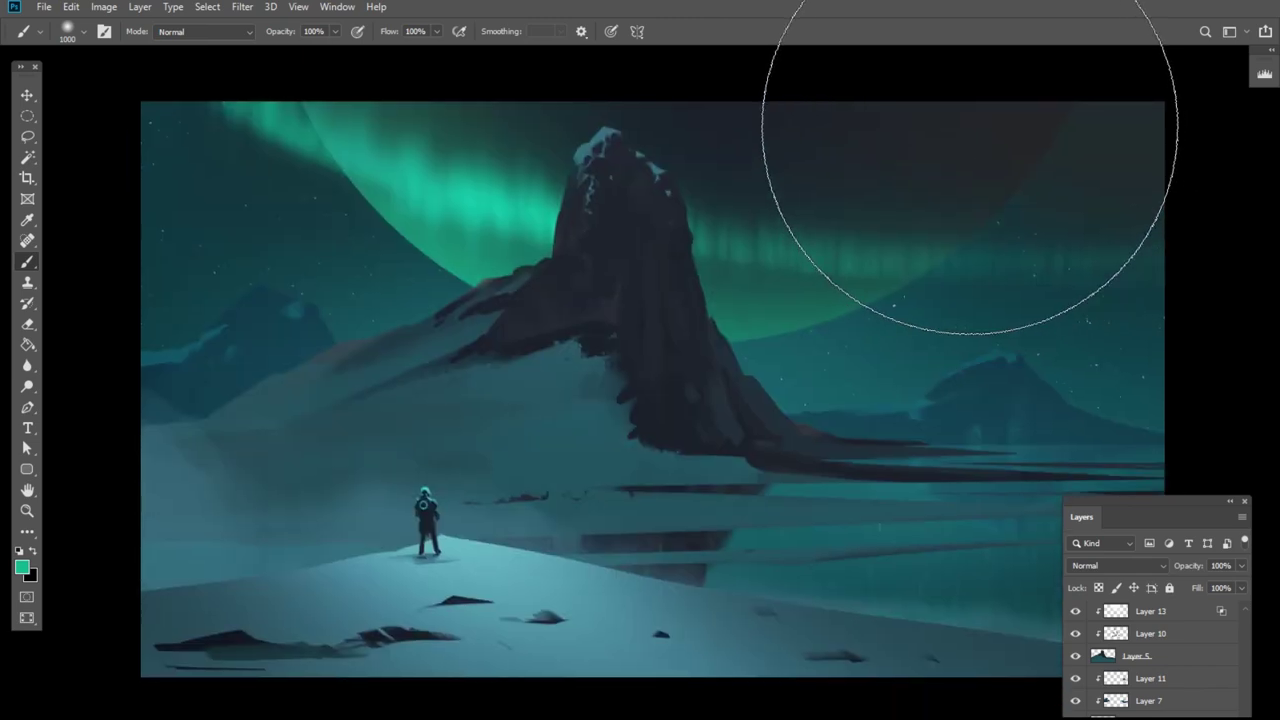
click(593, 287)
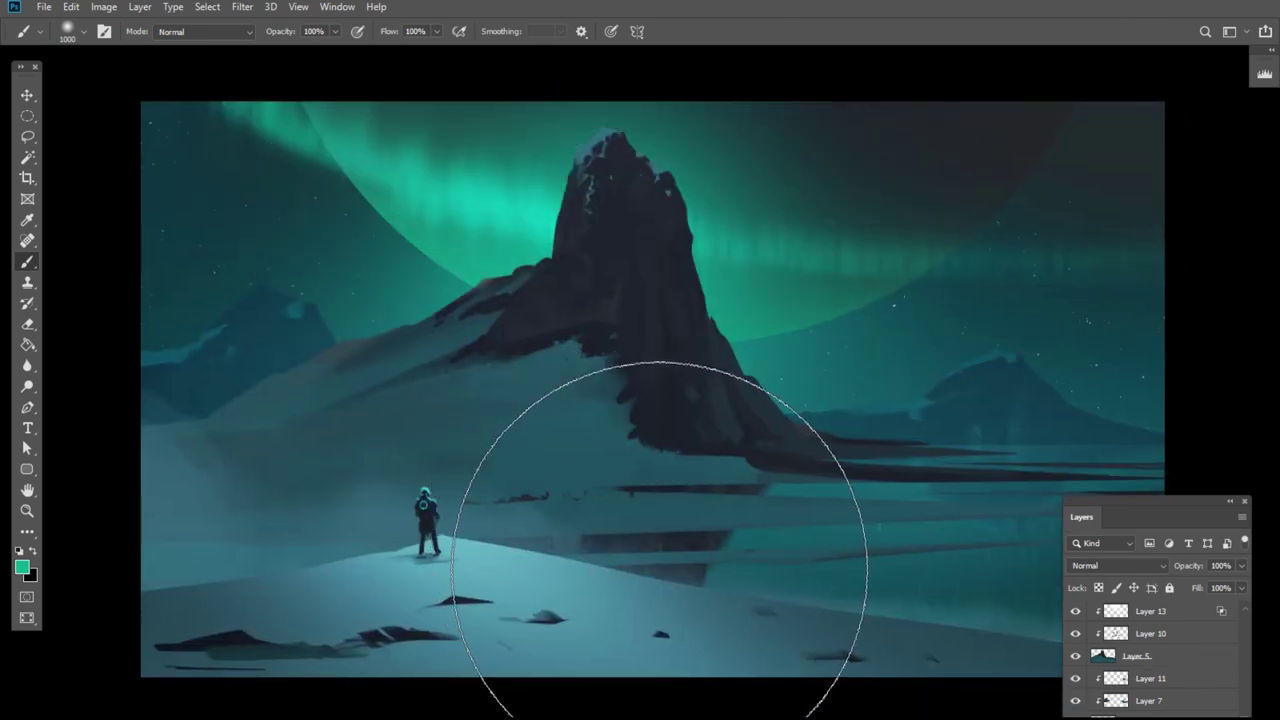
Select a small circle in the dark sky beside the large planet and shade it as a moon with soft teal colours sampled from the scene.
click(27, 116)
drag(908, 295, 1062, 206)
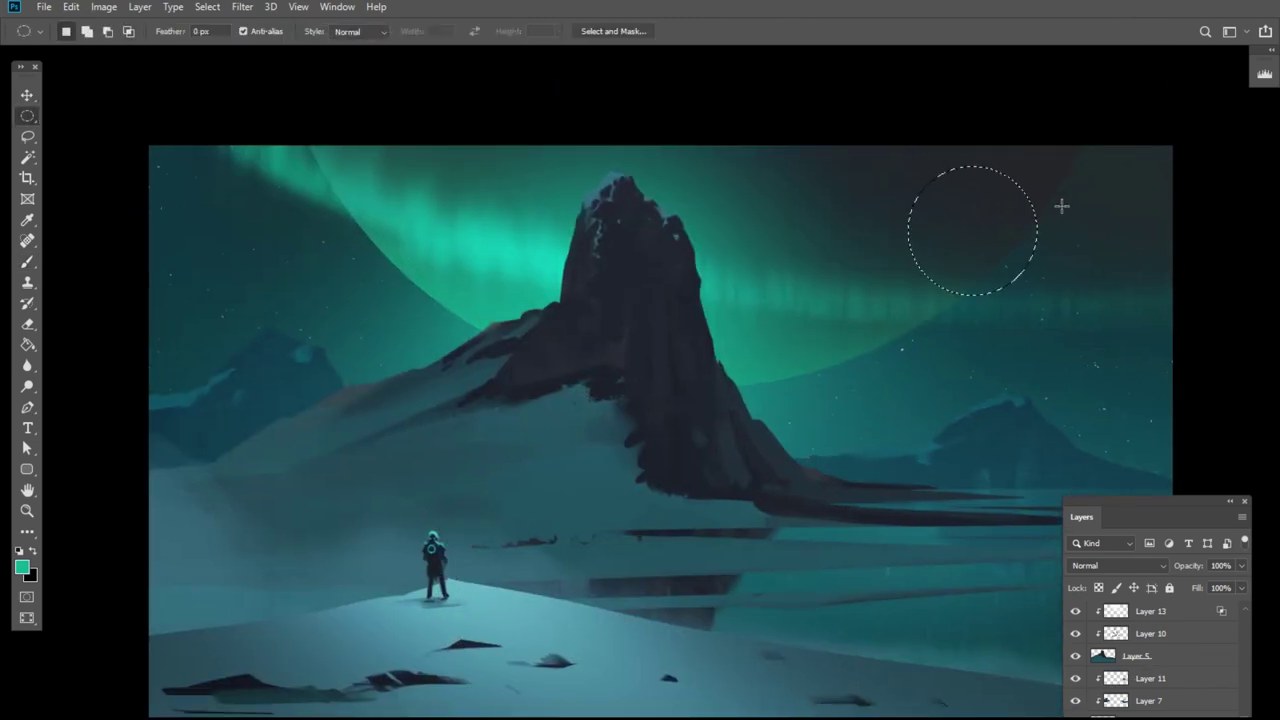
key(b)
alt+click(258, 336)
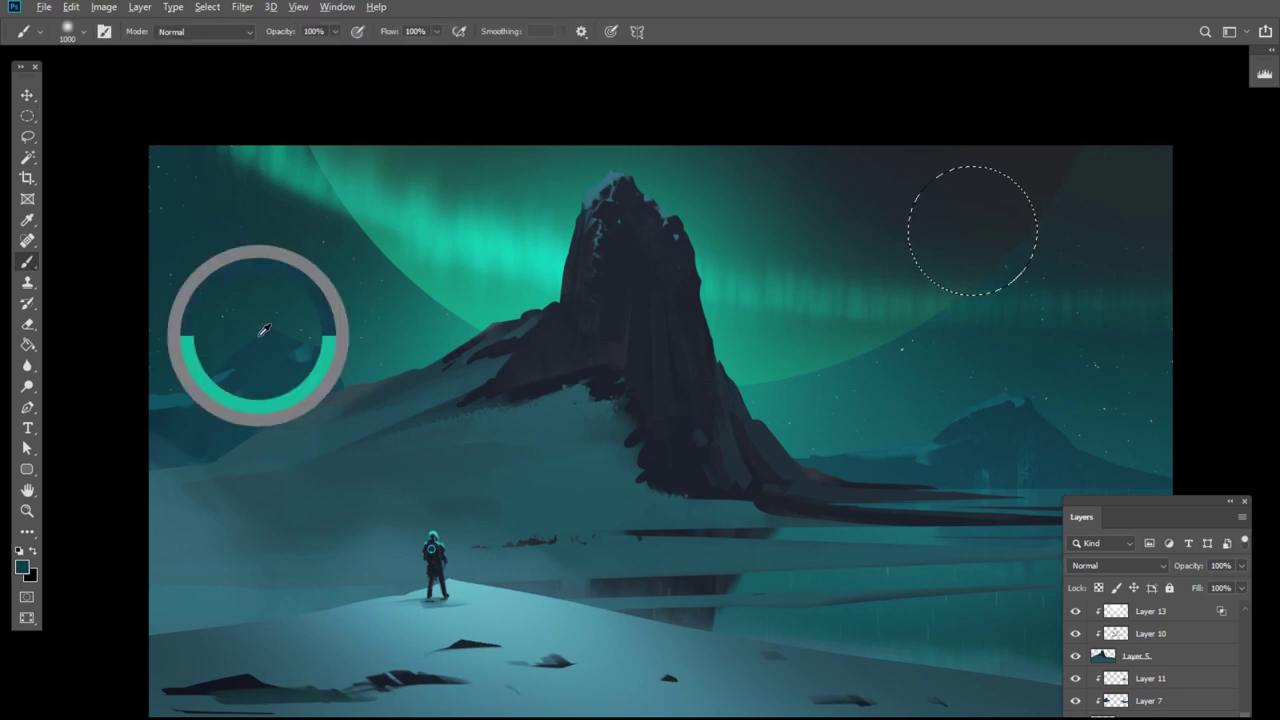
click(1012, 247)
alt+click(740, 368)
click(920, 515)
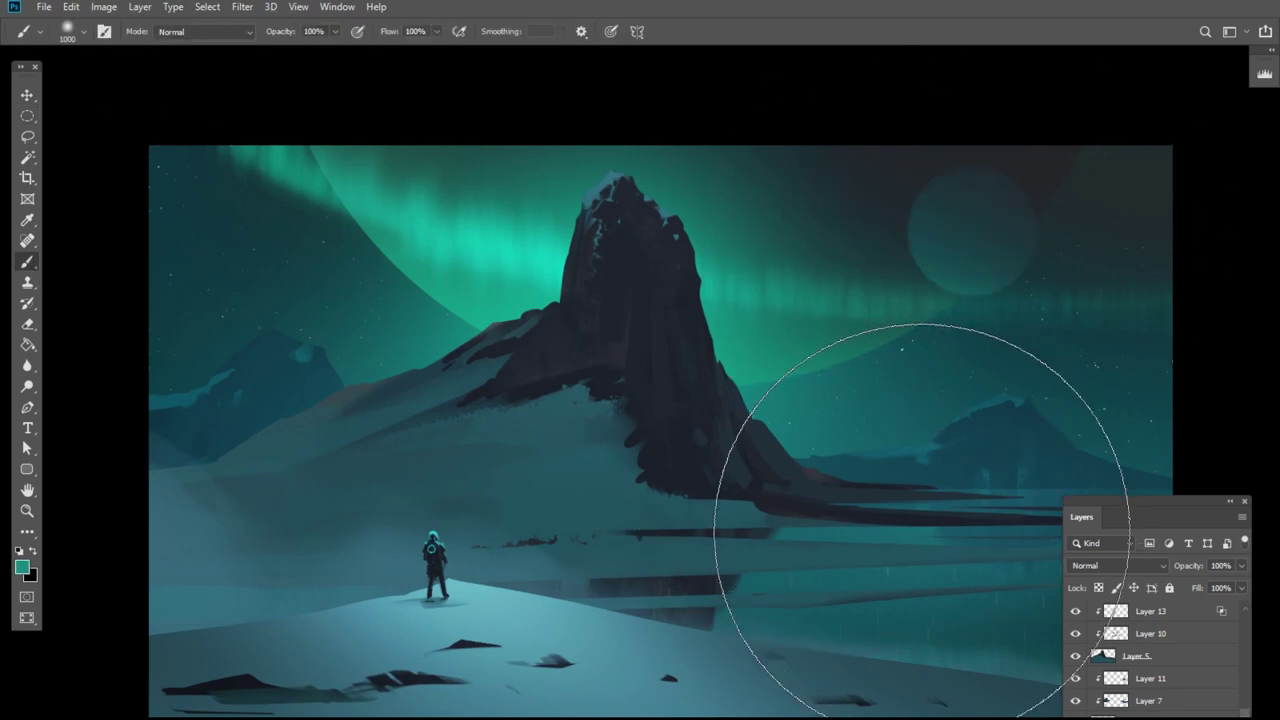
Brush light onto the moon's lower-left edge with a 400 px soft brush and tint the moon pink.
key(bracketleft)
key(bracketleft)
key(bracketleft)
key(bracketleft)
key(bracketleft)
key(bracketleft)
drag(851, 145, 890, 335)
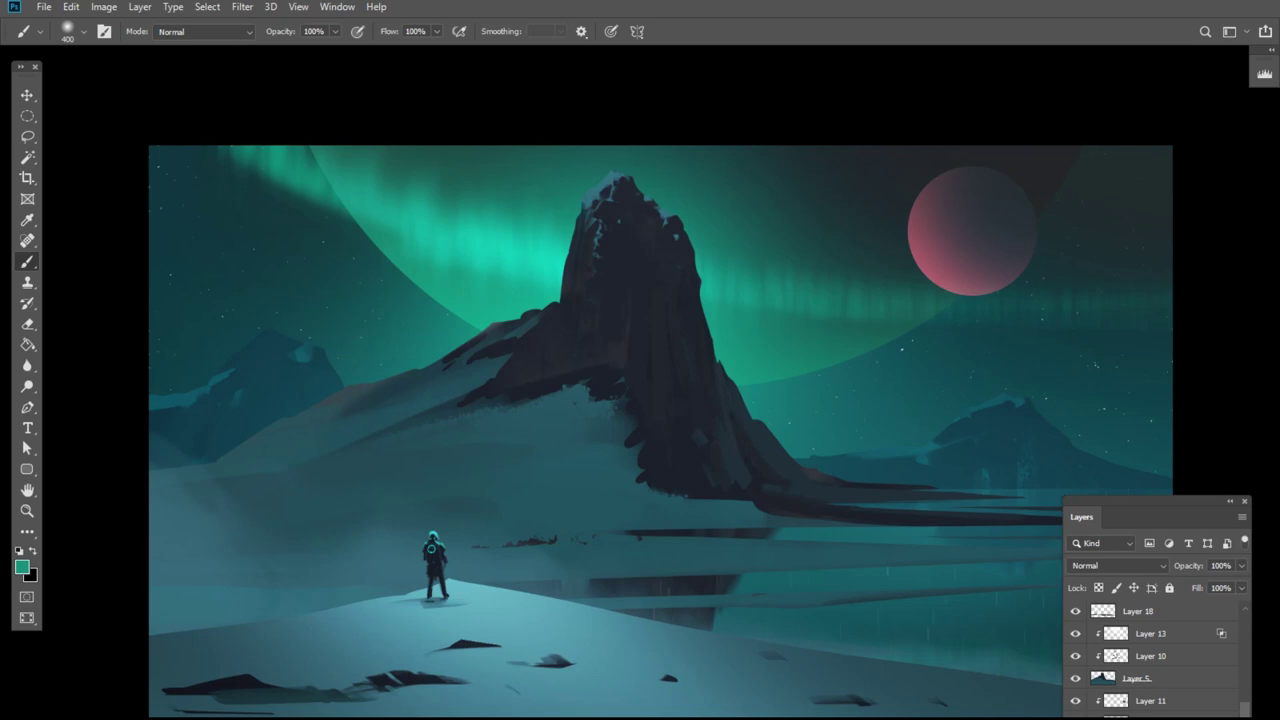
Add a new layer at the top of Group 1, above Layer 23, and reduce the soft brush to 60 px.
scroll(1150, 656, up, 10)
click(1140, 656)
key(ctrl+alt+shift+n)
key(bracketleft)
key(bracketleft)
key(bracketleft)
key(bracketleft)
key(bracketleft)
key(bracketleft)
key(bracketleft)
key(bracketleft)
key(bracketleft)
key(bracketleft)
key(bracketleft)
key(bracketleft)
key(bracketleft)
key(bracketleft)
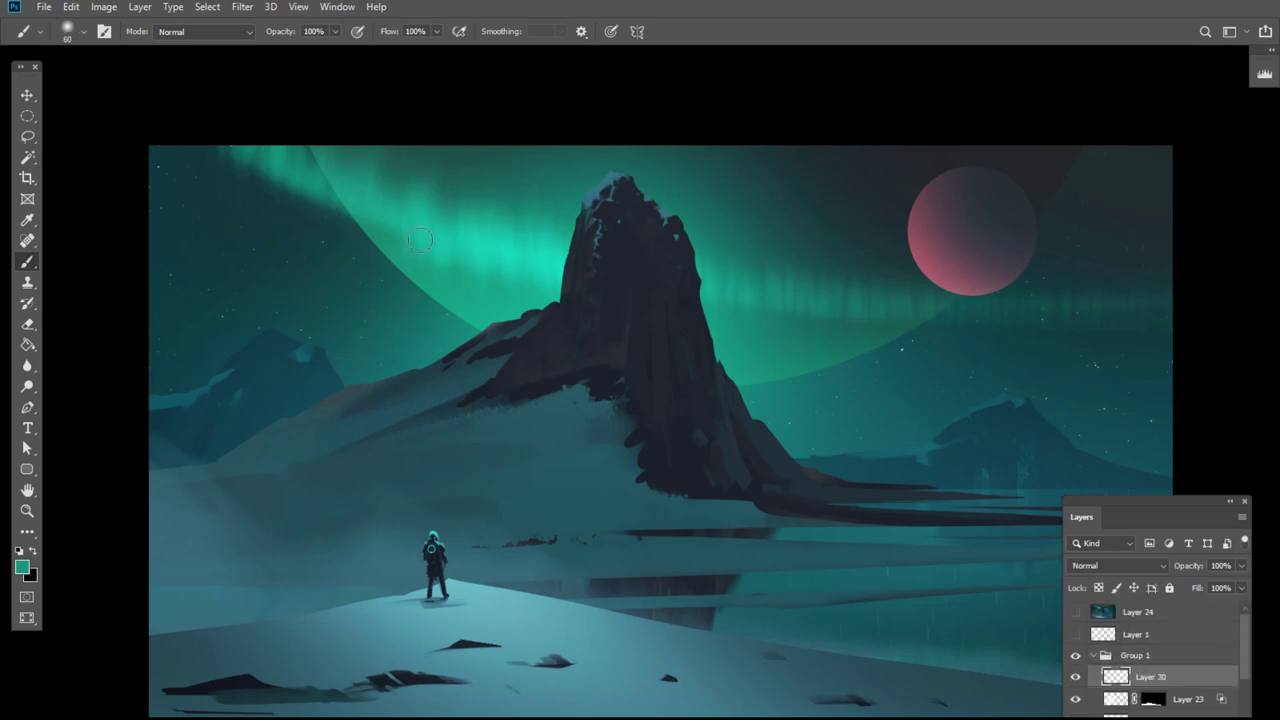
Set the painting colour to a pink based on the moon and switch to the 70 px "as 5" brush.
click(22, 567)
click(928, 280)
click(928, 677)
click(1158, 640)
drag(954, 304, 208, 517)
key(ctrl+z)
click(83, 32)
scroll(398, 515, down, 20)
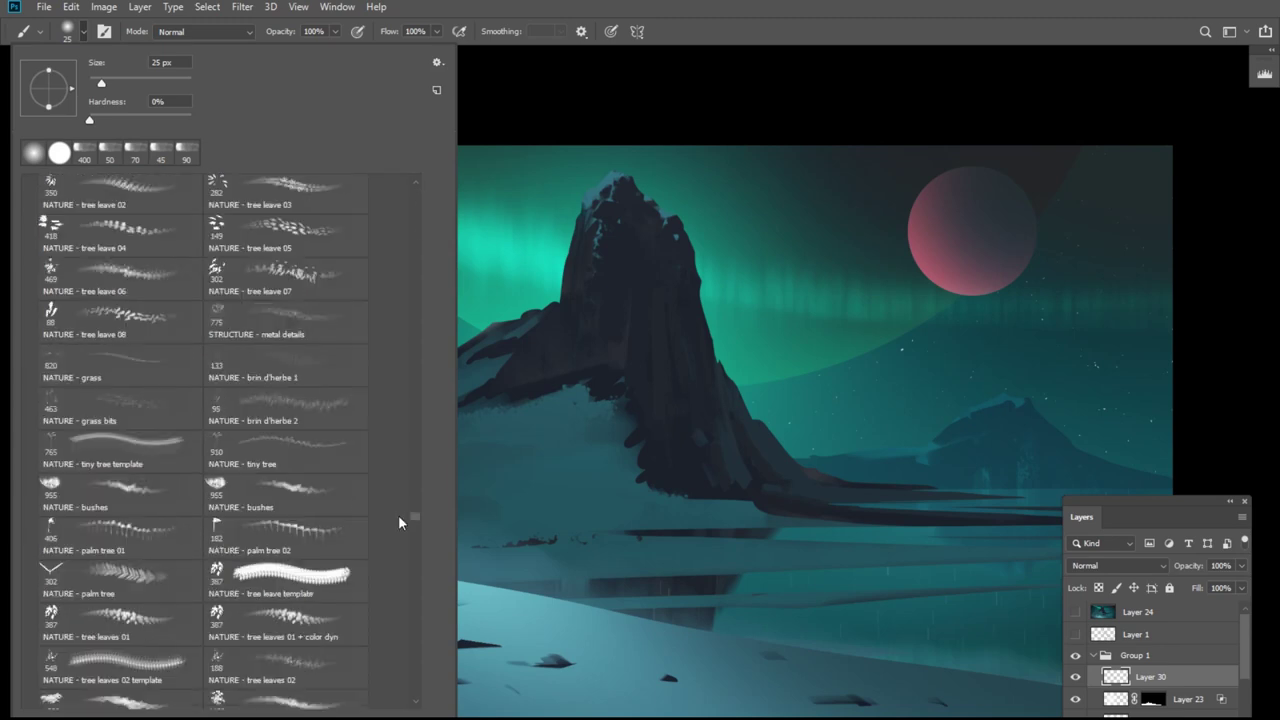
drag(411, 681, 415, 690)
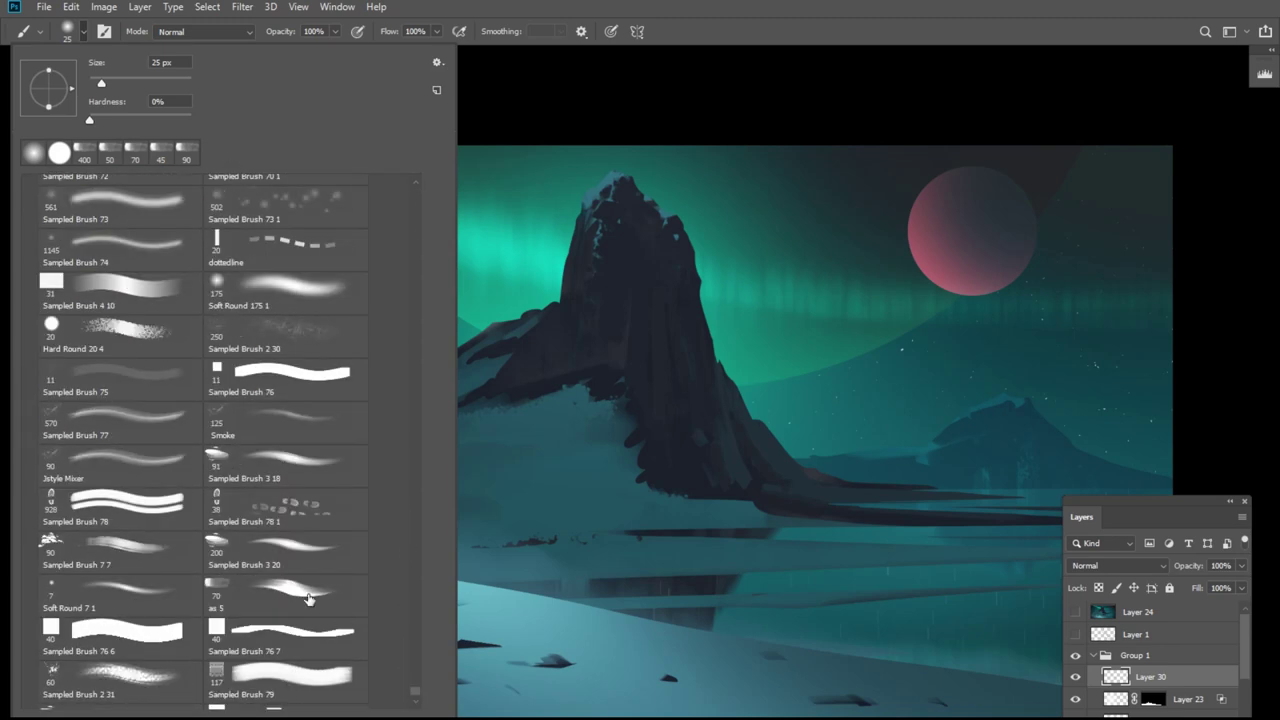
scroll(306, 595, down, 3)
double_click(297, 496)
mouse_move(220, 519)
mouse_down()
mouse_move(378, 517)
mouse_move(1034, 376)
mouse_up()
key(ctrl+z)
mouse_move(253, 520)
mouse_down()
mouse_move(471, 517)
mouse_move(994, 312)
mouse_up()
key(ctrl+z)
Paint a curved pink trail from the image's left edge across the scene, then flatten and stretch it toward the distant right mountain with Free Transform.
mouse_move(155, 540)
mouse_down()
mouse_move(983, 308)
mouse_move(882, 298)
mouse_up()
key(ctrl+t)
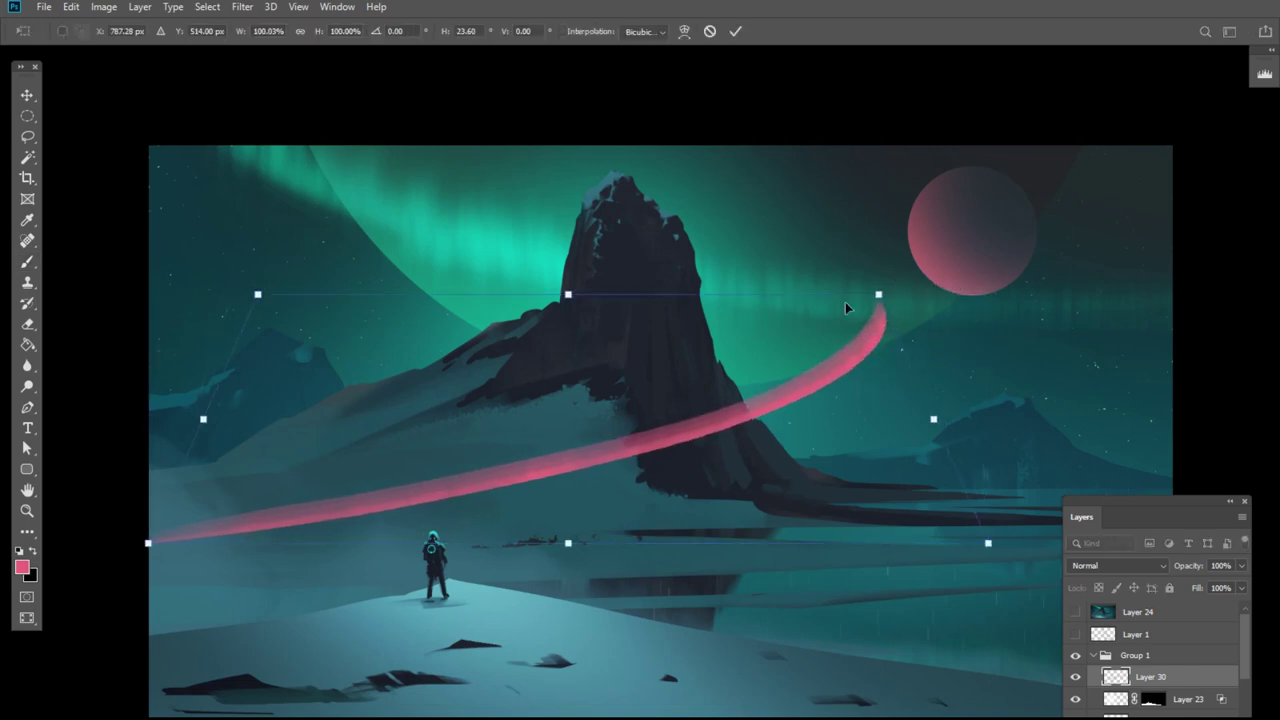
drag(569, 294, 572, 404)
drag(928, 405, 772, 405)
drag(569, 406, 576, 462)
drag(924, 502, 1122, 503)
drag(686, 544, 616, 377)
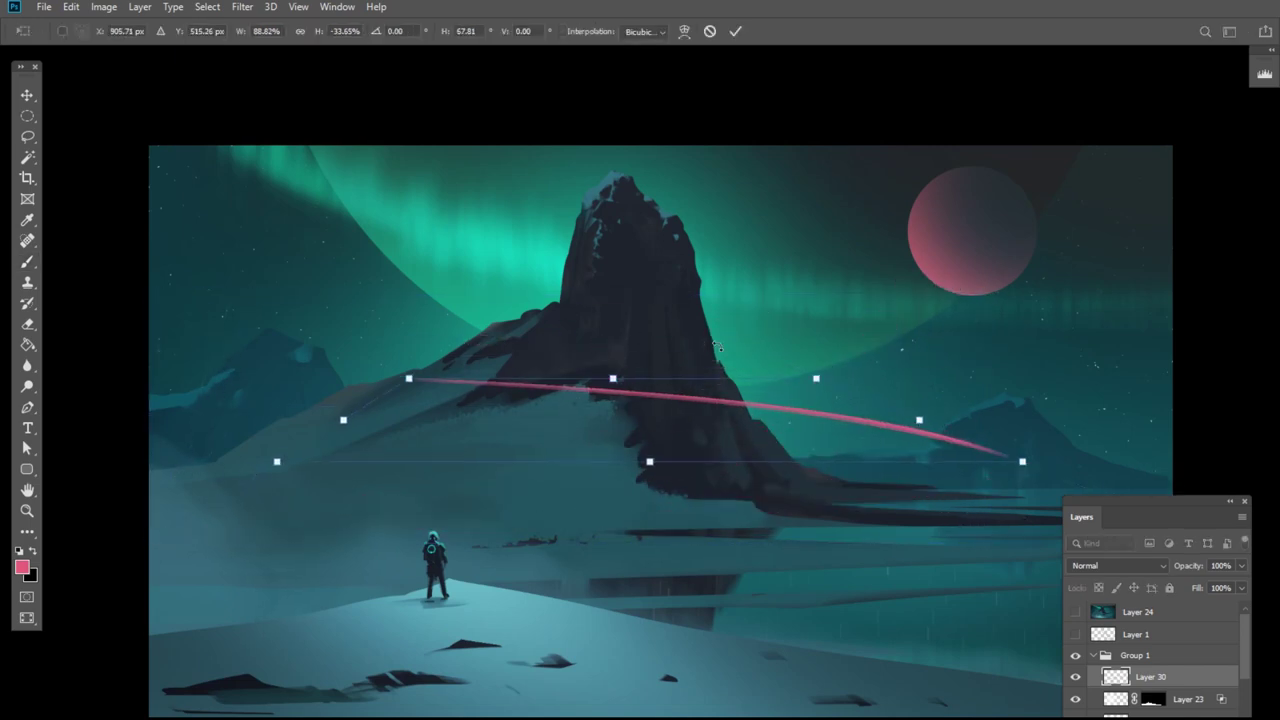
key(ctrl+z)
key(Return)
Try flipping the pink trail vertically.
click(71, 7)
mouse_move(194, 372)
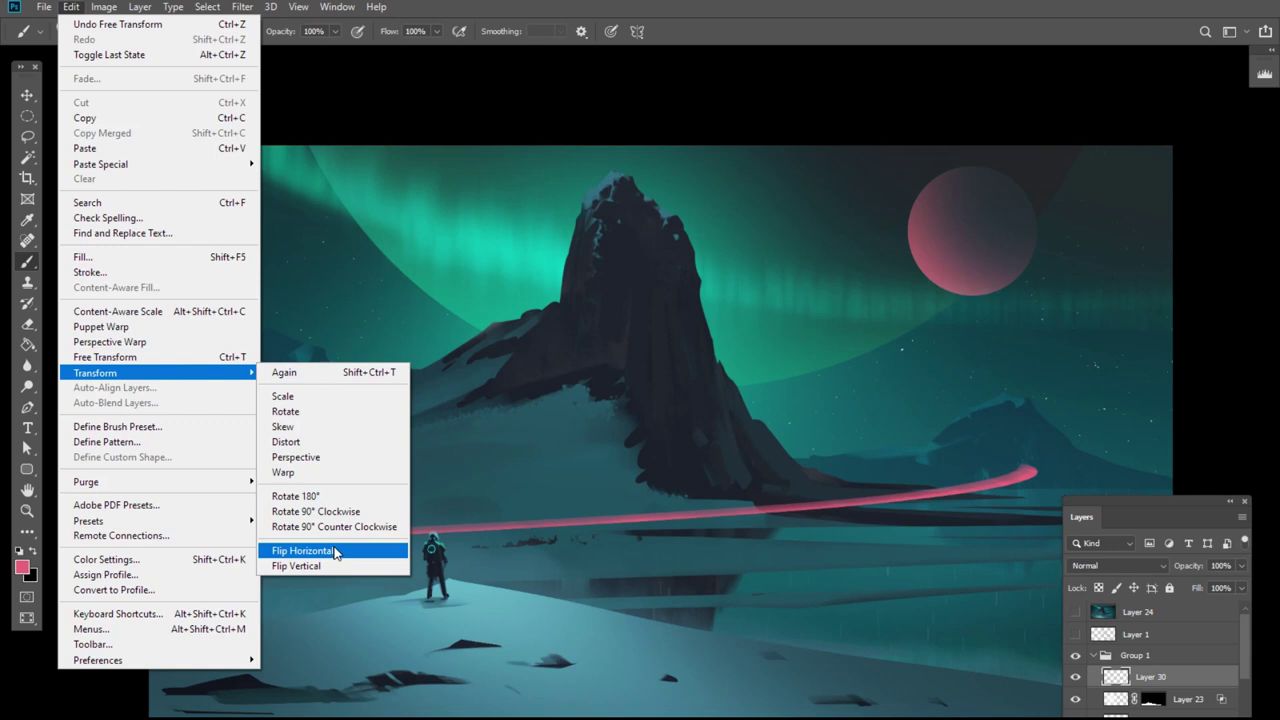
click(333, 566)
drag(1115, 518, 1092, 682)
key(ctrl+z)
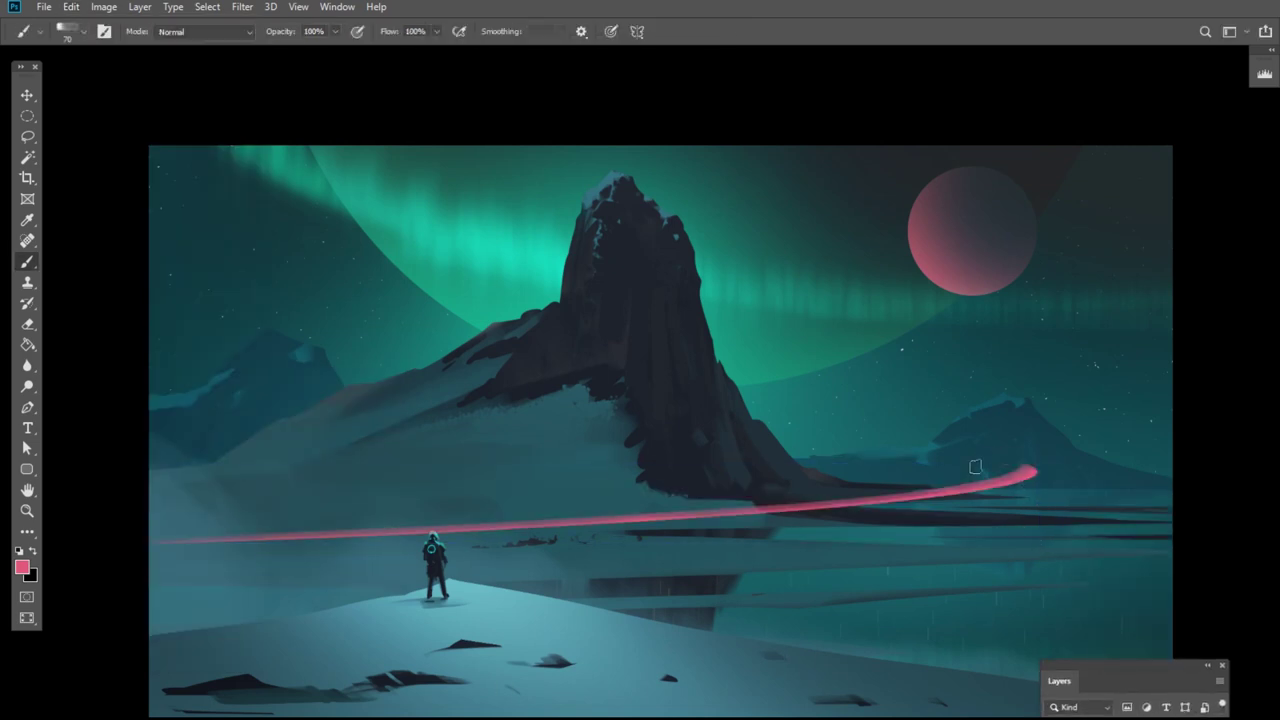
Paint a curled-back tip at the far right end of the pink trail.
drag(975, 466, 1030, 470)
drag(1132, 664, 1139, 408)
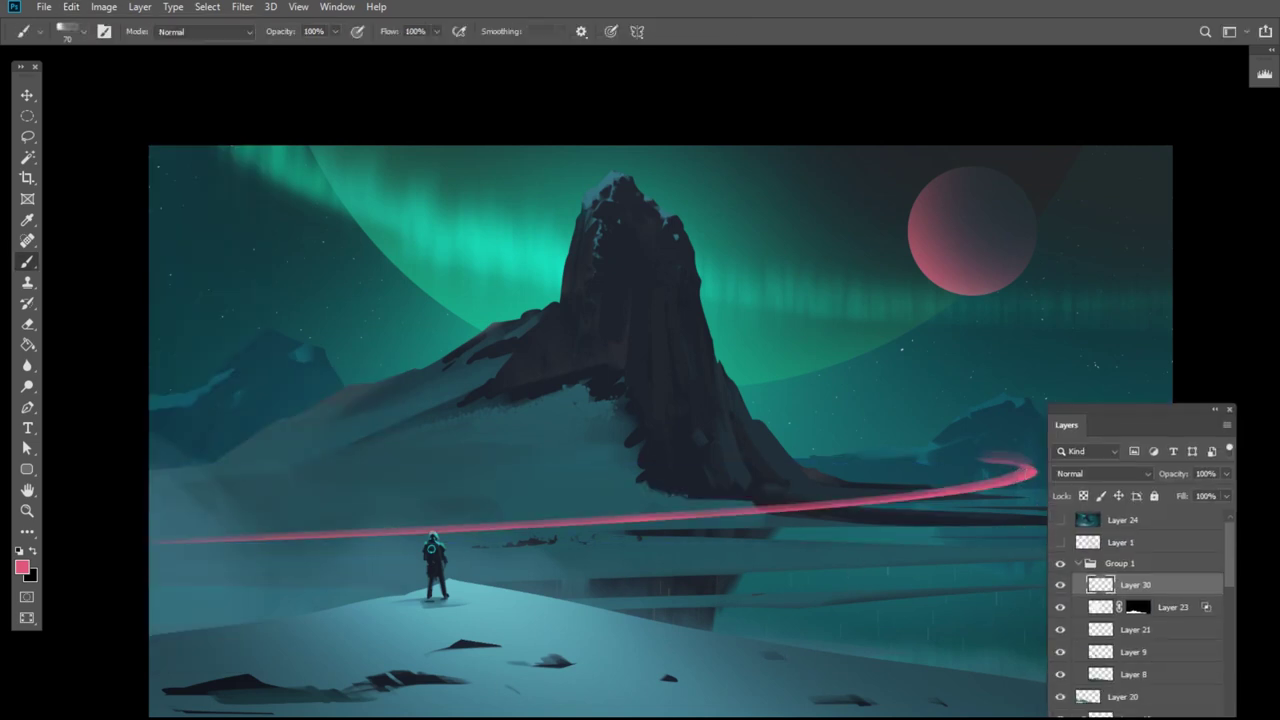
Add a new layer at the top of Group 1 and move the trail's Layer 30 below Layer 8.
key(ctrl+shift+alt+n)
click(1132, 607)
click(1132, 585)
drag(1130, 608, 1136, 692)
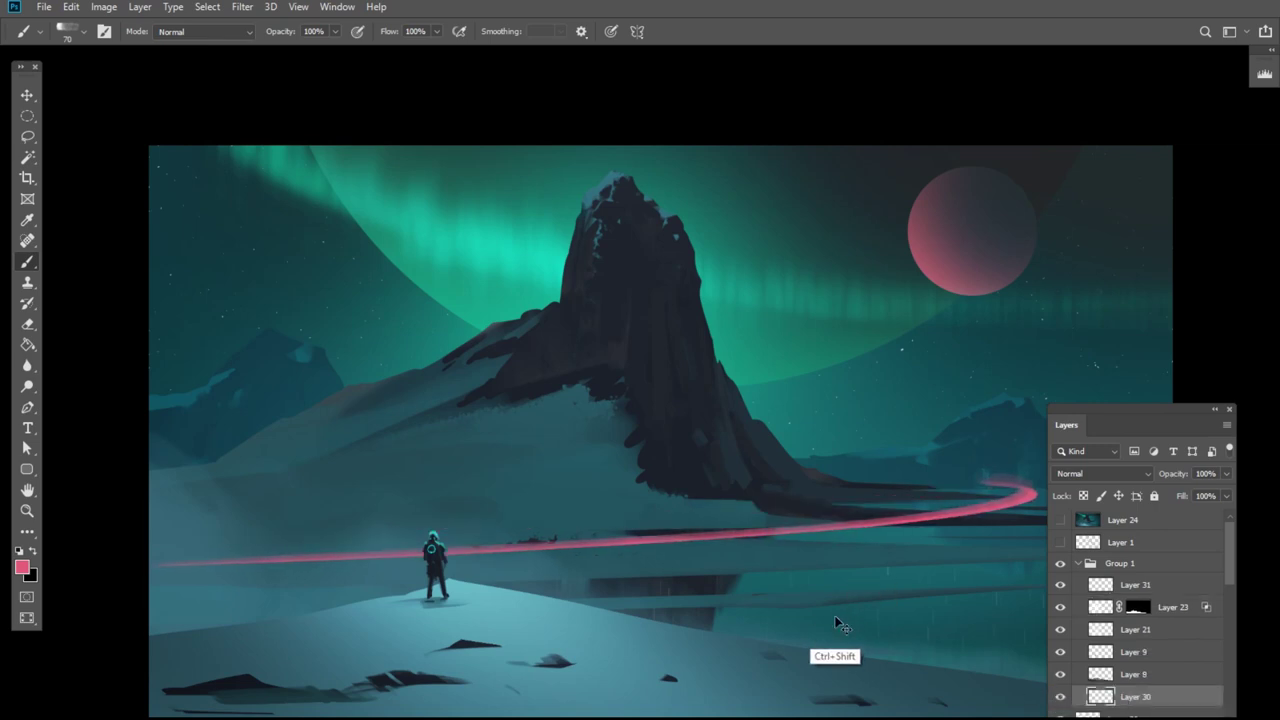
Paint a dark ship silhouette at the trail's far end on Layer 31 with the Sampled Brush 76 7 brush, and move that layer below Layer 30.
click(1134, 585)
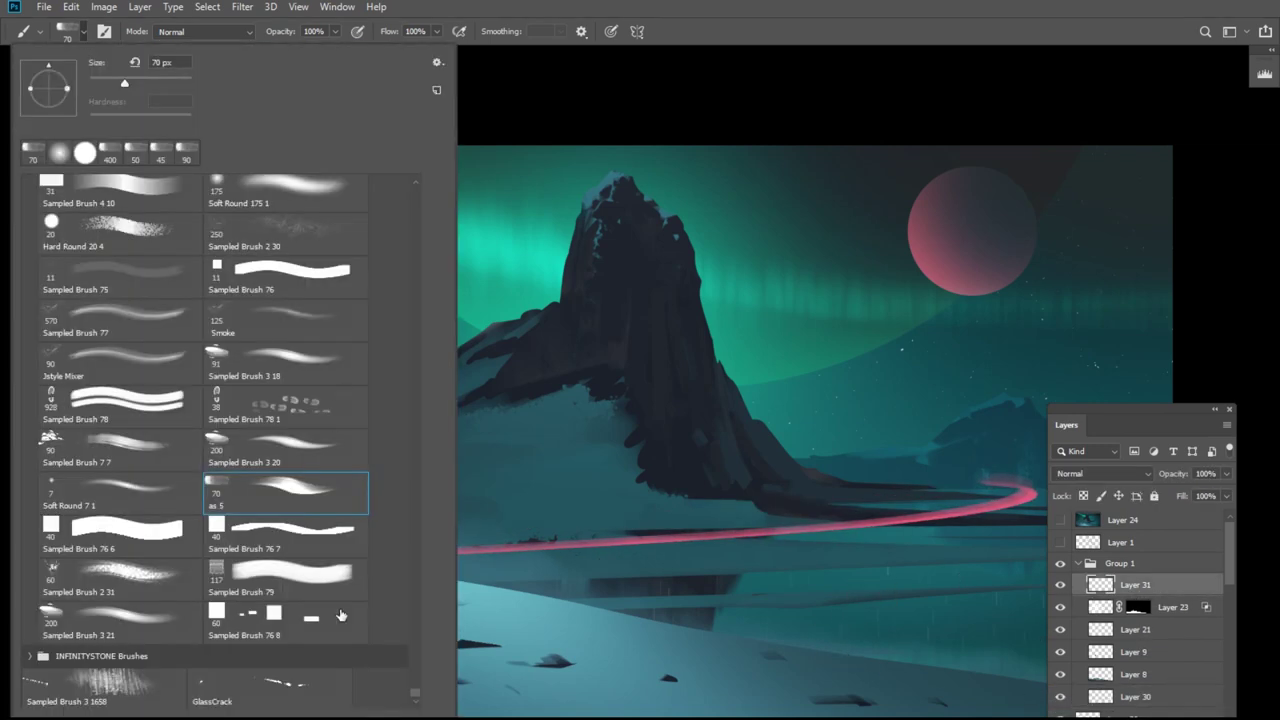
double_click(290, 530)
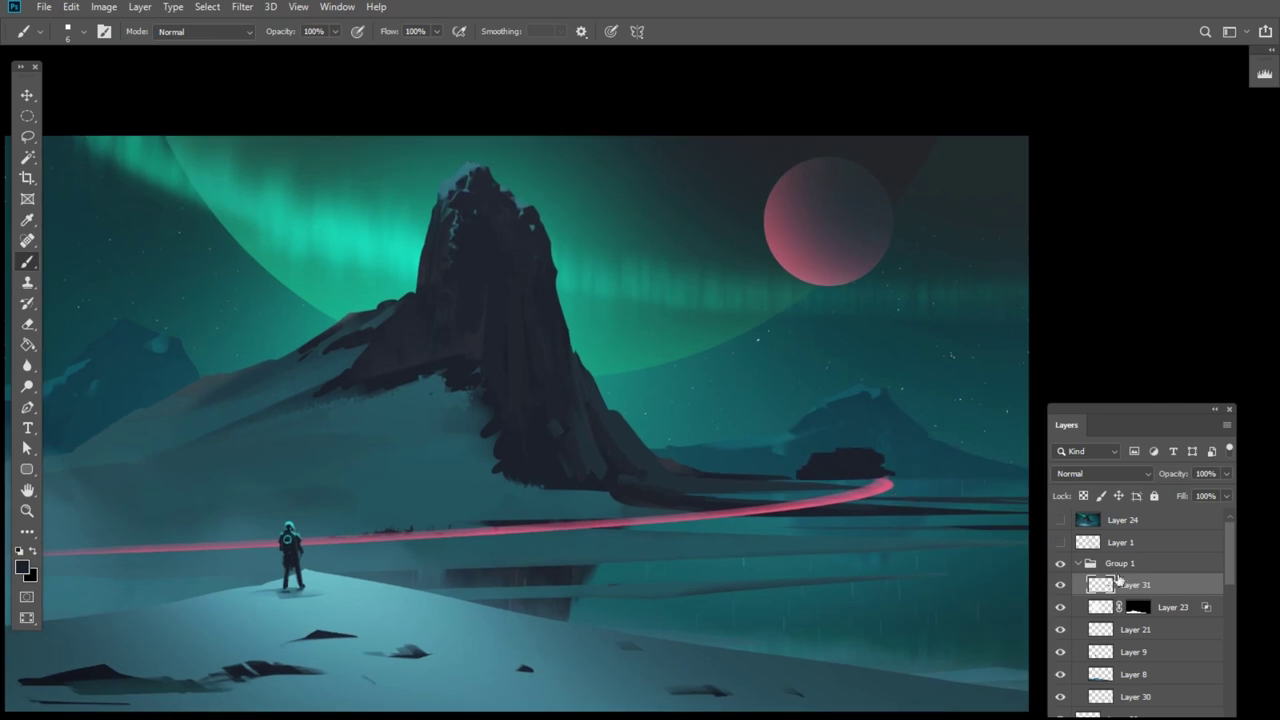
drag(1135, 584, 1137, 700)
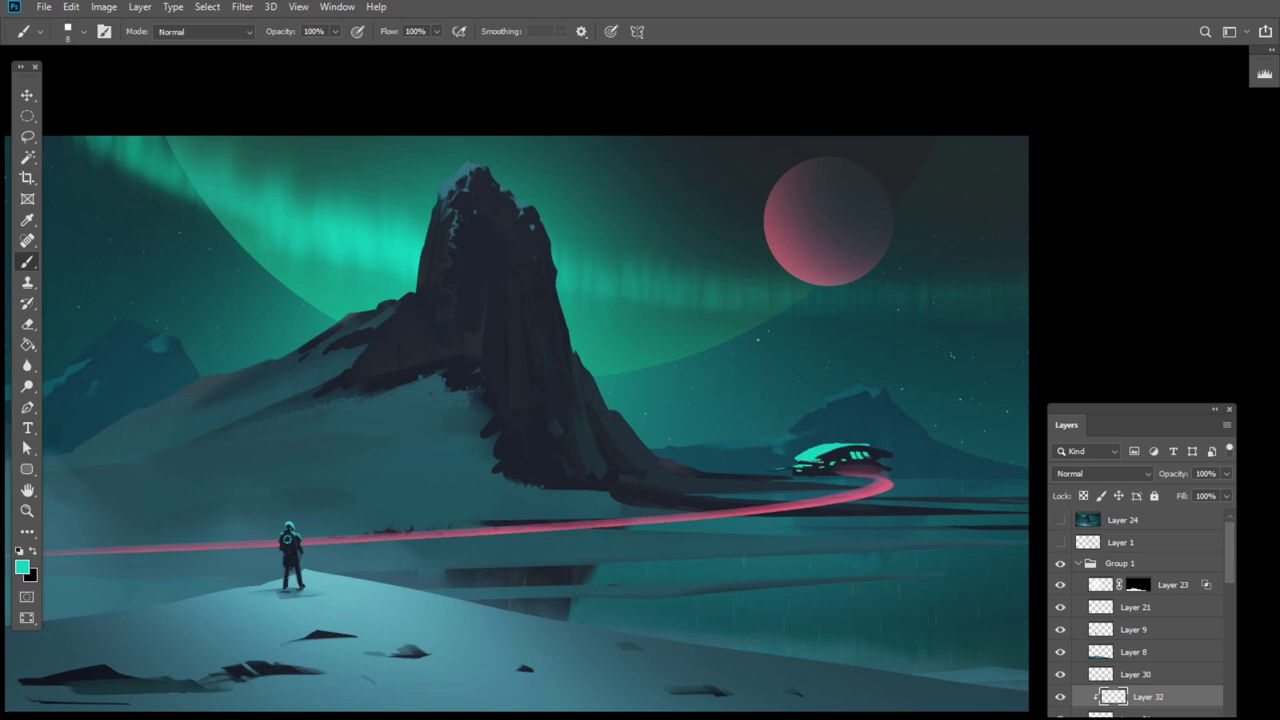
Soften the ship's teal highlights on the clipped Layer 32 with a 100 px soft eraser.
click(28, 325)
drag(868, 458, 781, 474)
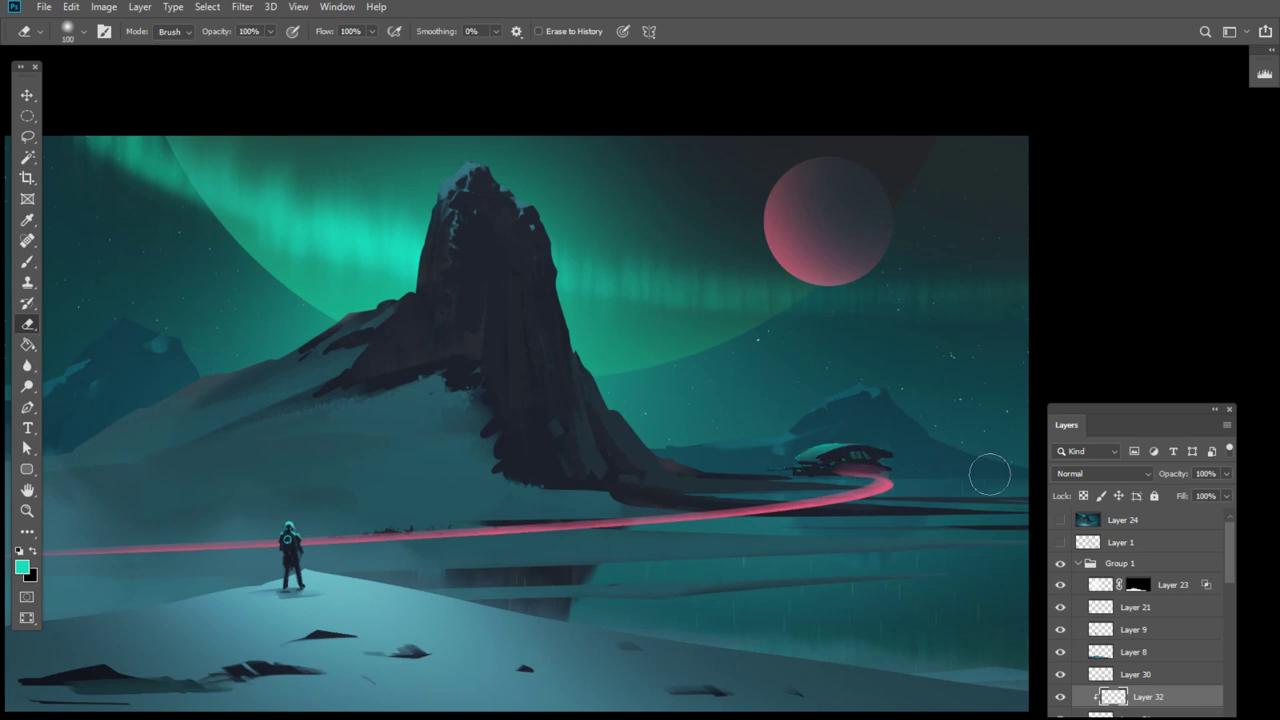
Paint light pink engine lights along the ship's underside on a new layer above Layer 32.
click(28, 263)
click(1143, 708)
alt+click(246, 544)
click(23, 567)
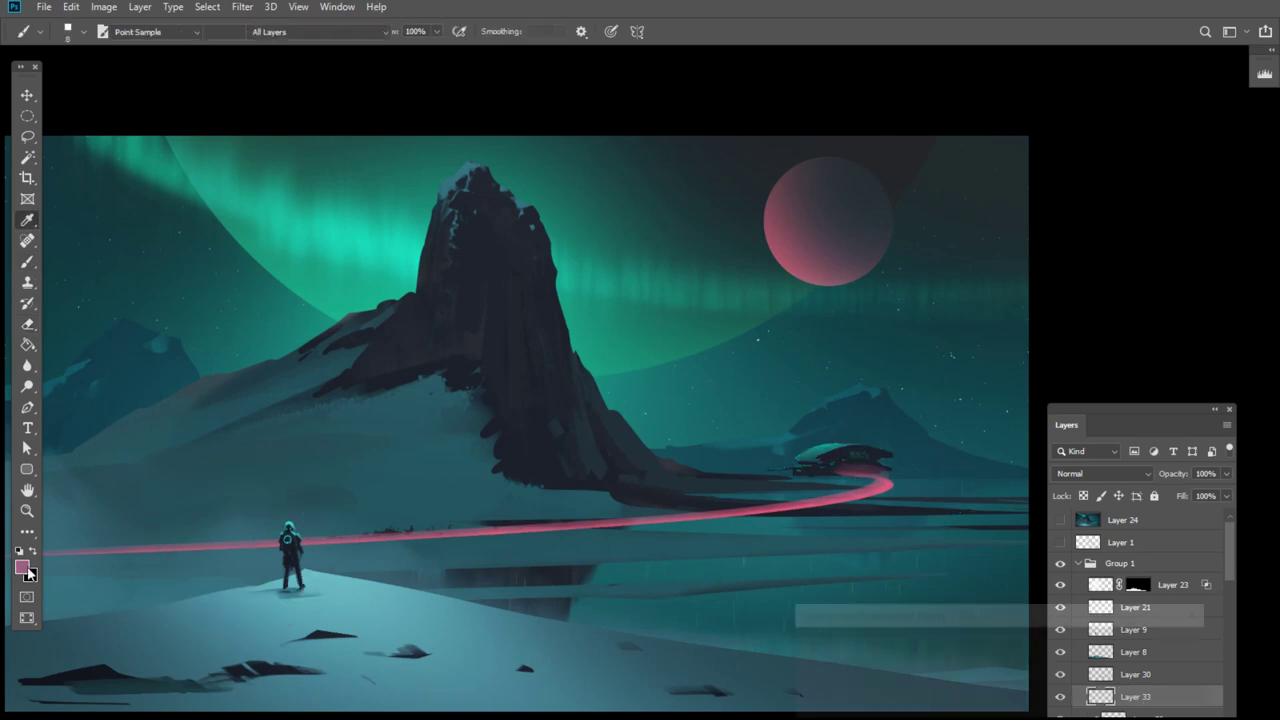
click(892, 647)
click(1158, 639)
drag(823, 471, 839, 468)
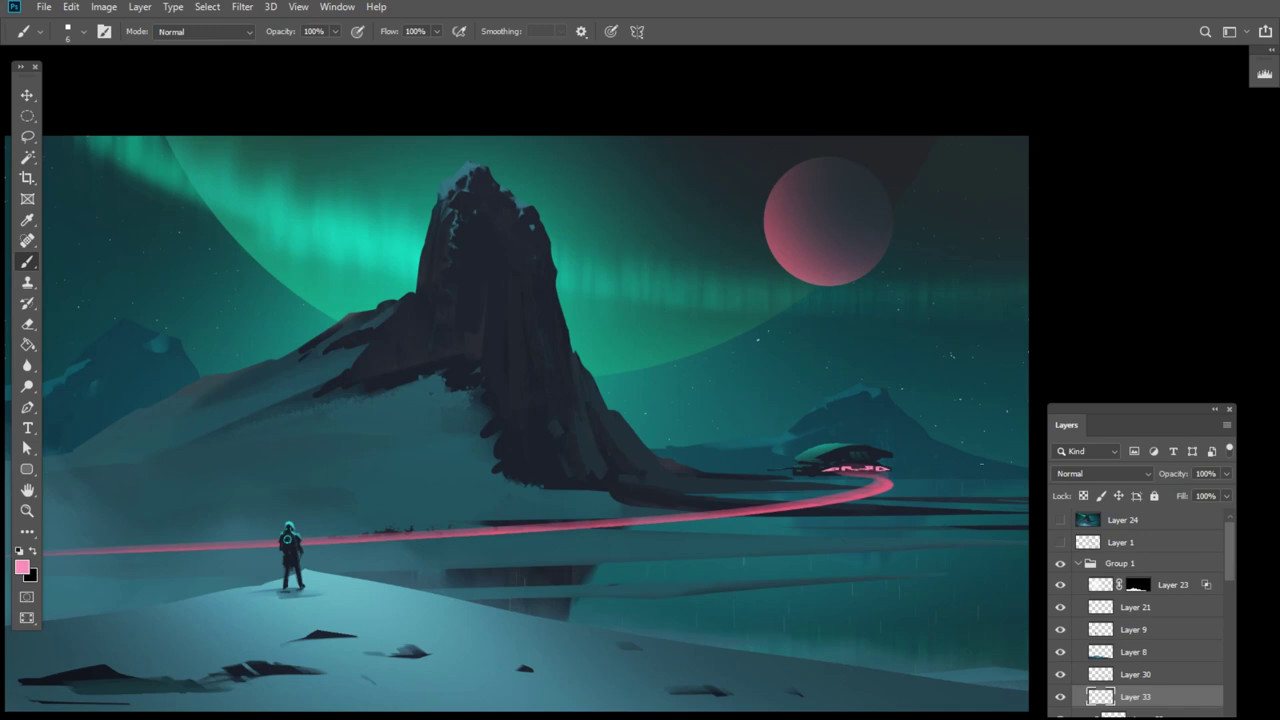
scroll(1225, 555, down, 3)
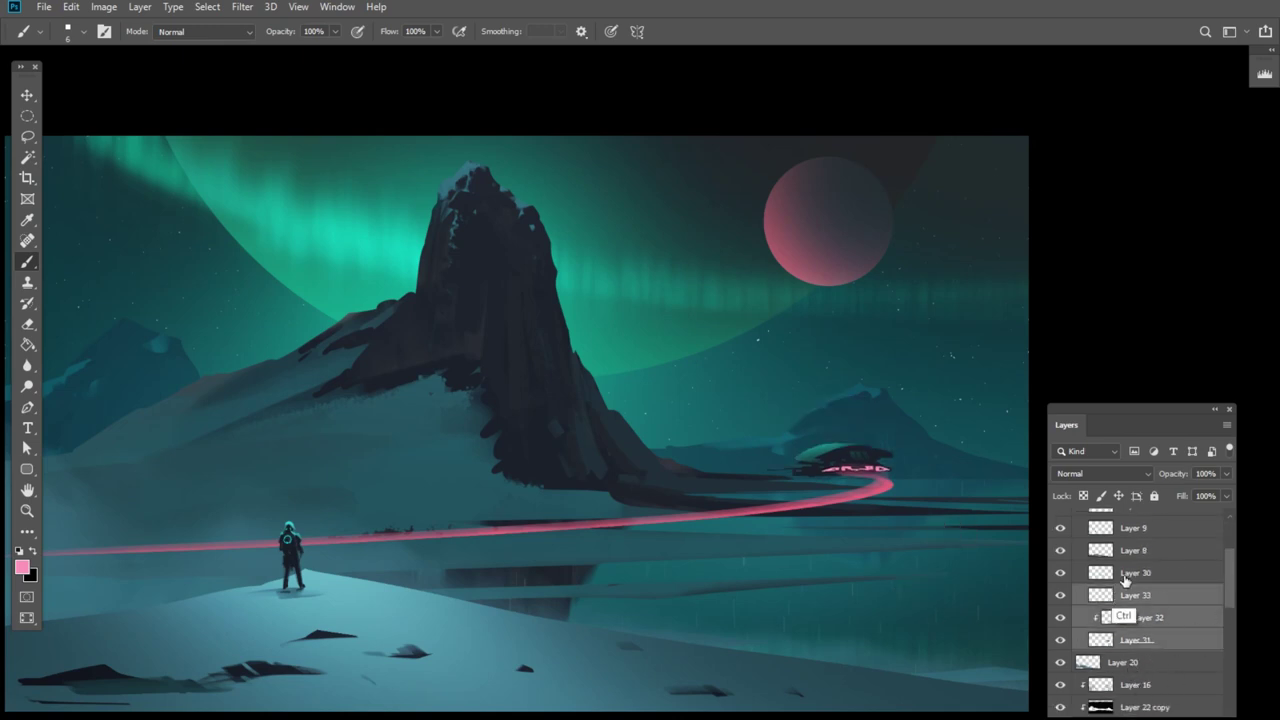
Raise the ship and its pink trail into the sky, and scale the ship on Layers 31 to 33 down at the trail's end.
drag(950, 568, 947, 474)
click(1110, 617)
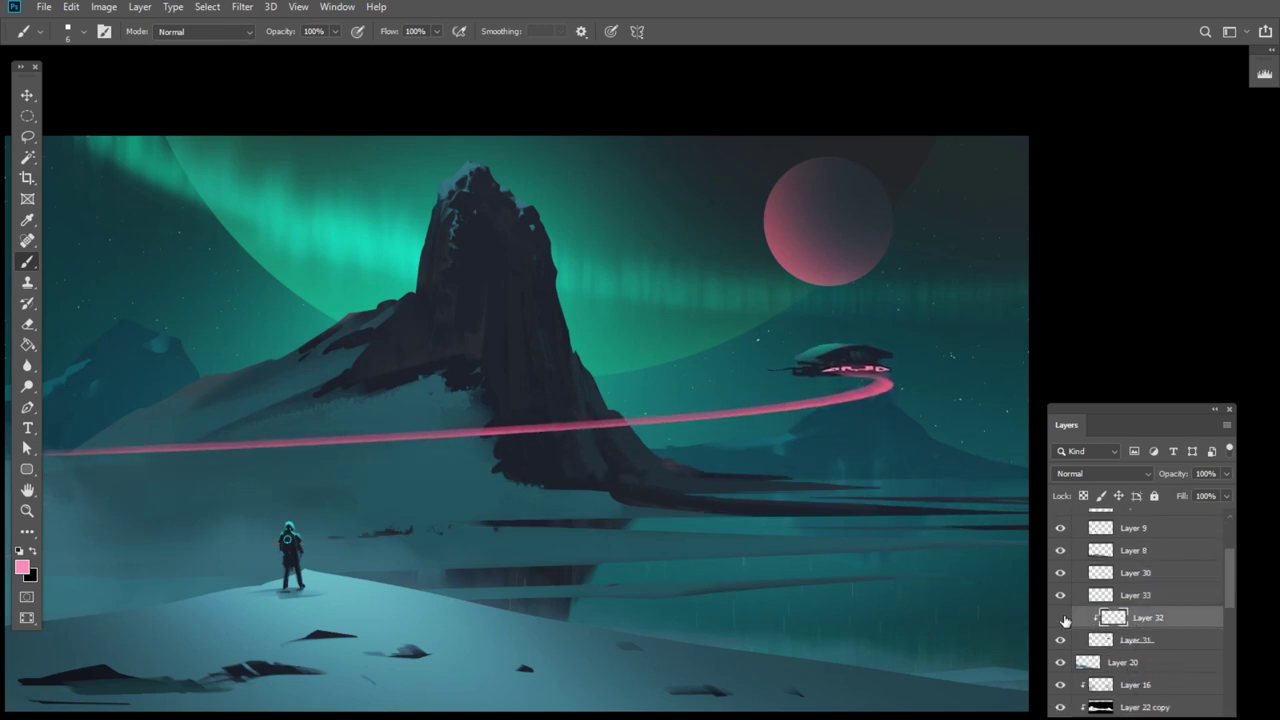
click(1127, 600)
shift+click(1138, 642)
key(ctrl+t)
drag(939, 337, 865, 362)
key(Return)
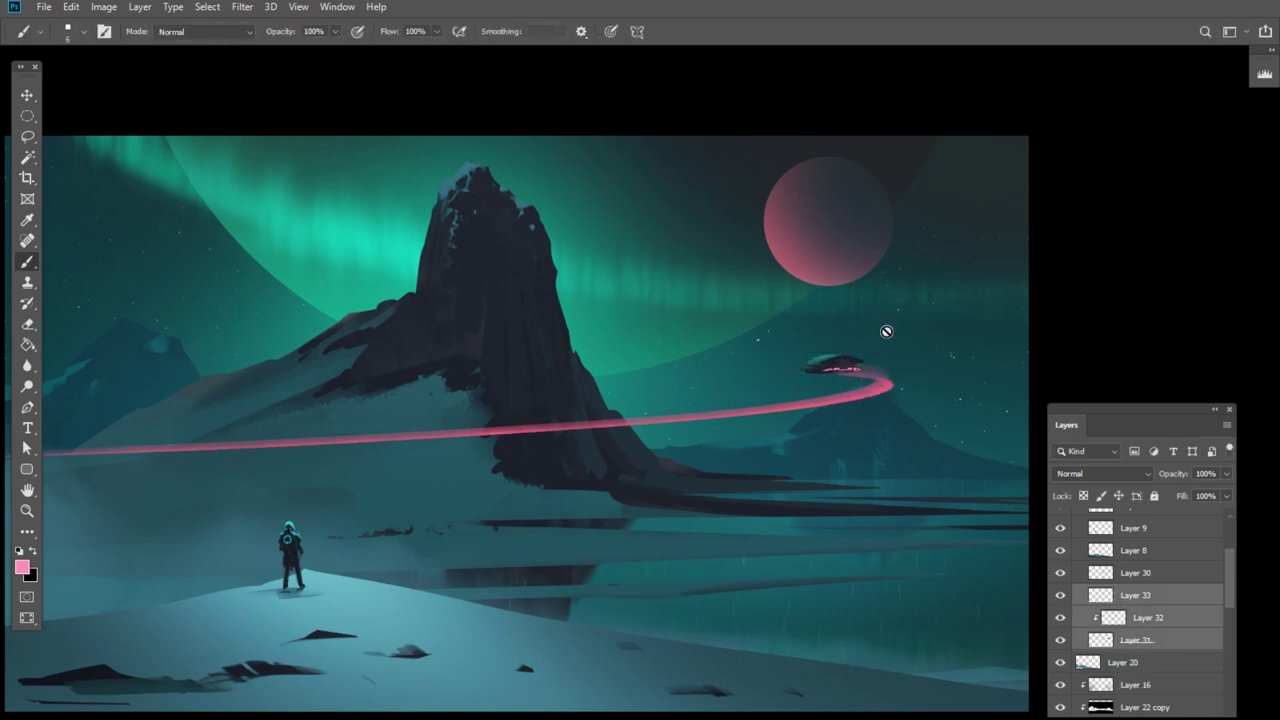
Merge Layer 32 down into Layer 31 and brighten the ship's upper hull with the Dodge tool at 80 px, Highlights, 100% exposure.
drag(934, 572, 1019, 574)
click(1057, 622)
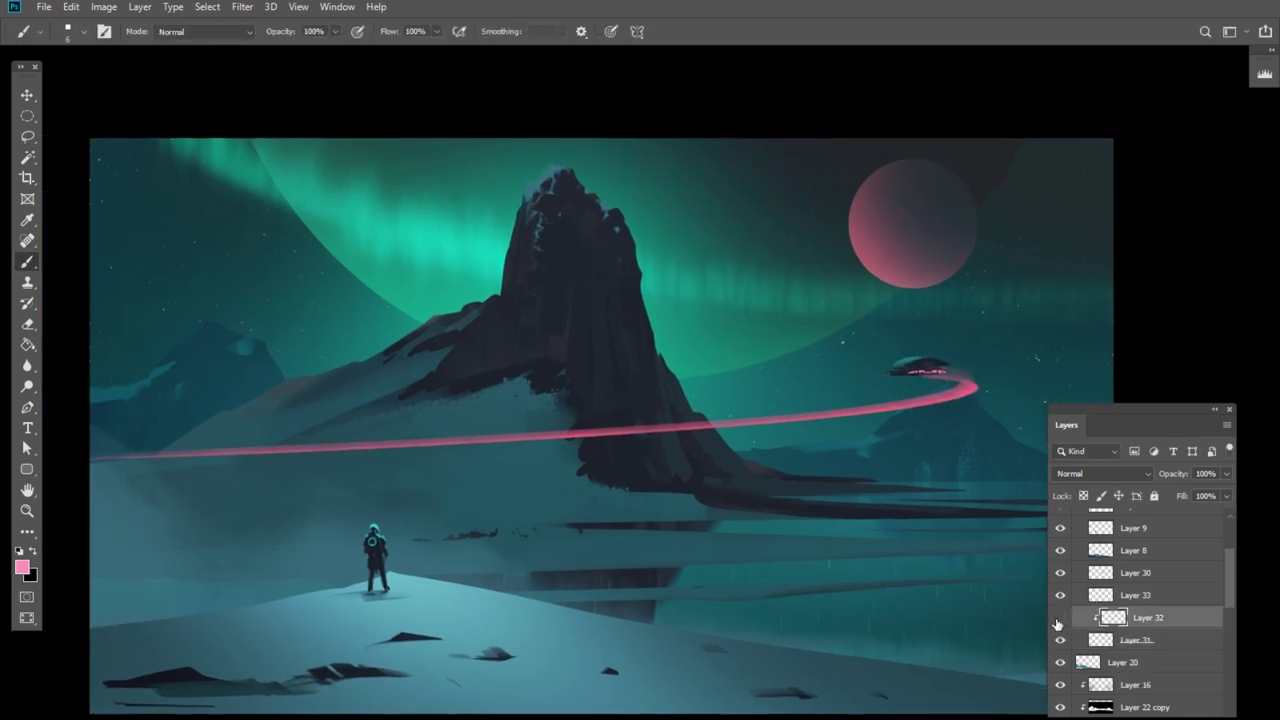
right_click(1153, 621)
click(1100, 640)
key(o)
drag(898, 356, 926, 350)
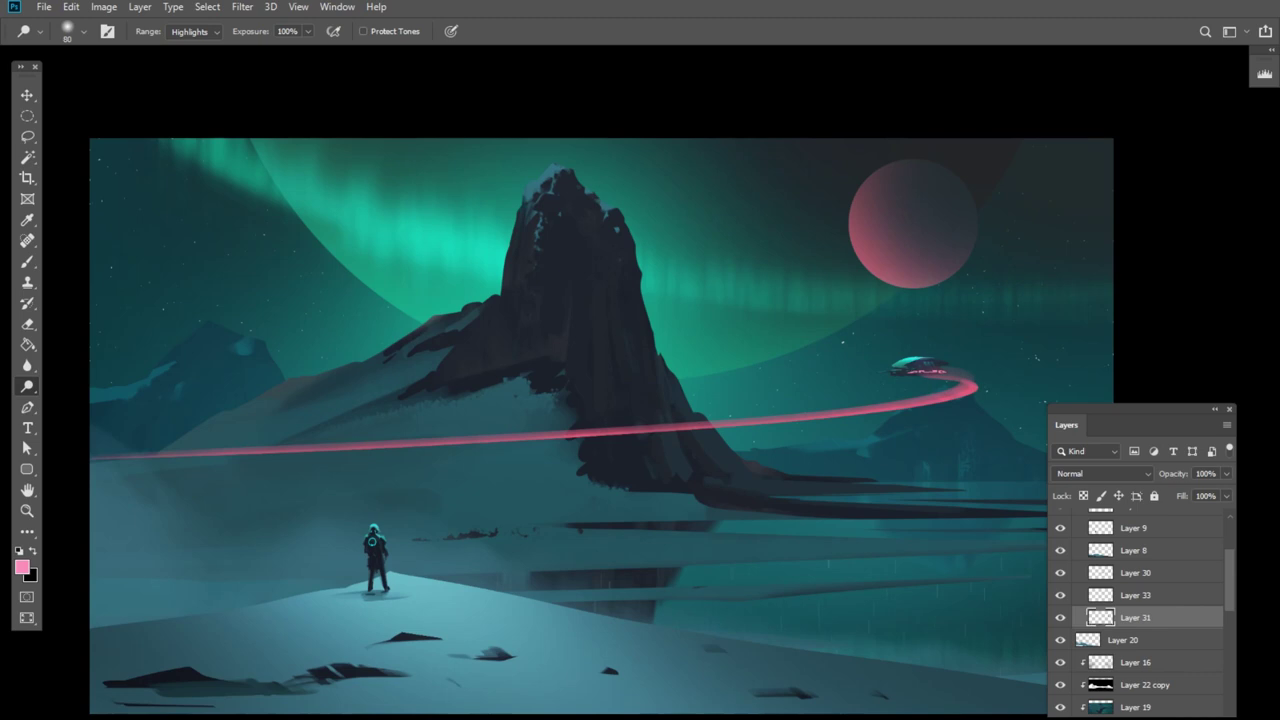
Try to brighten the pink trail on Layer 30 with a 250 px Dodge brush.
click(1134, 598)
key(bracketright)
key(bracketright)
key(bracketright)
key(bracketright)
key(bracketright)
key(bracketright)
key(bracketright)
click(1135, 575)
drag(858, 400, 940, 388)
key(ctrl+z)
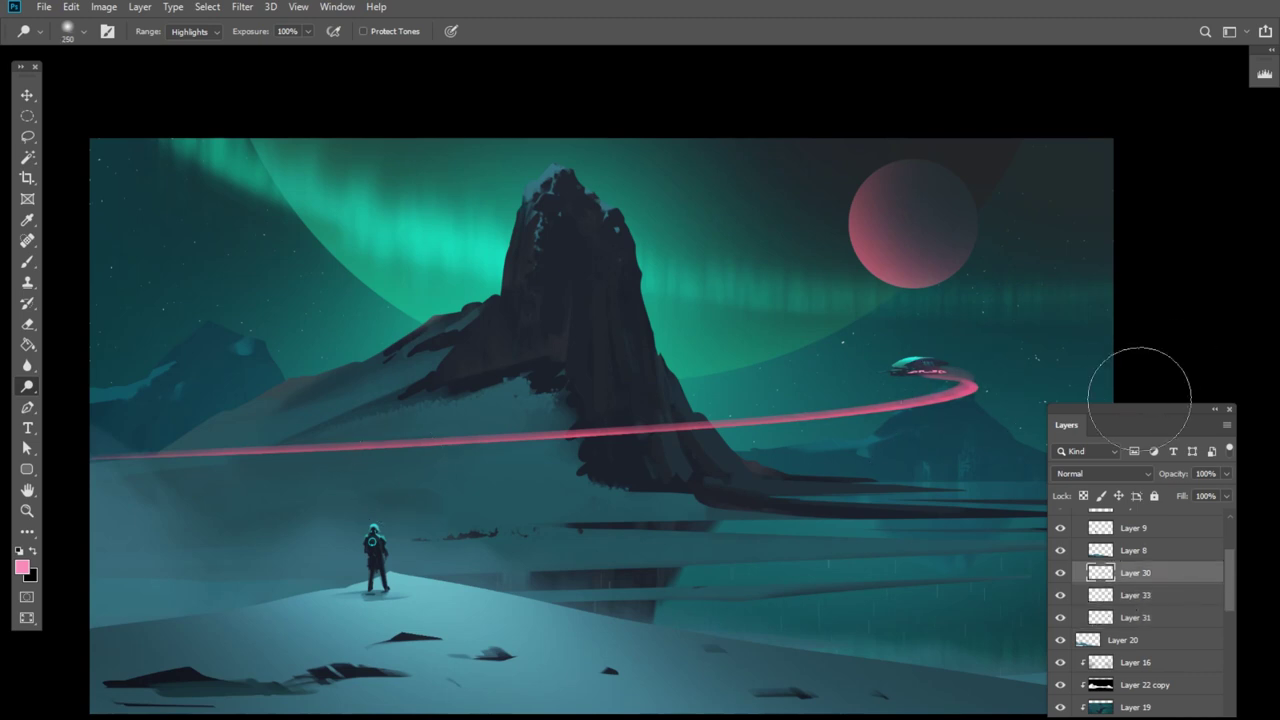
Hide foreground Layers 23, 21, 9 and 8 along with the mist and snow on Layer 20.
scroll(1056, 578, down, 3)
click(1064, 579)
click(1064, 579)
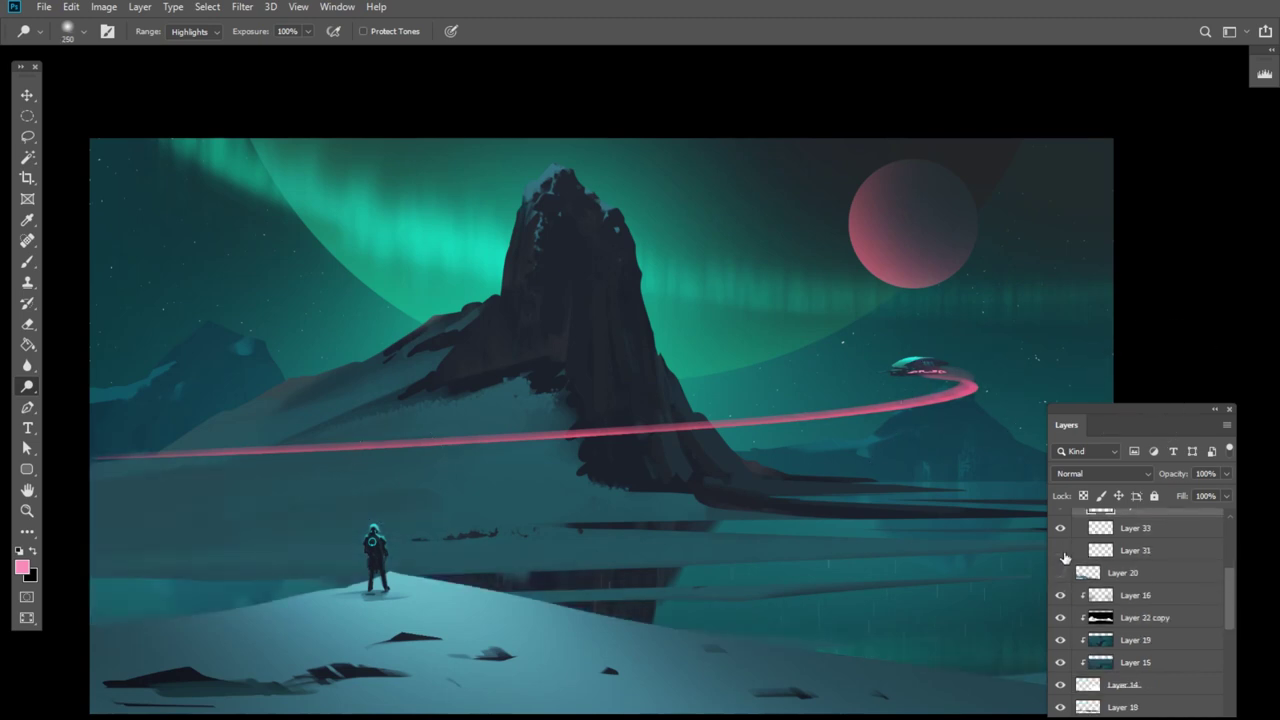
click(1065, 575)
click(1063, 577)
click(1062, 577)
click(1141, 579)
scroll(1140, 580, up, 7)
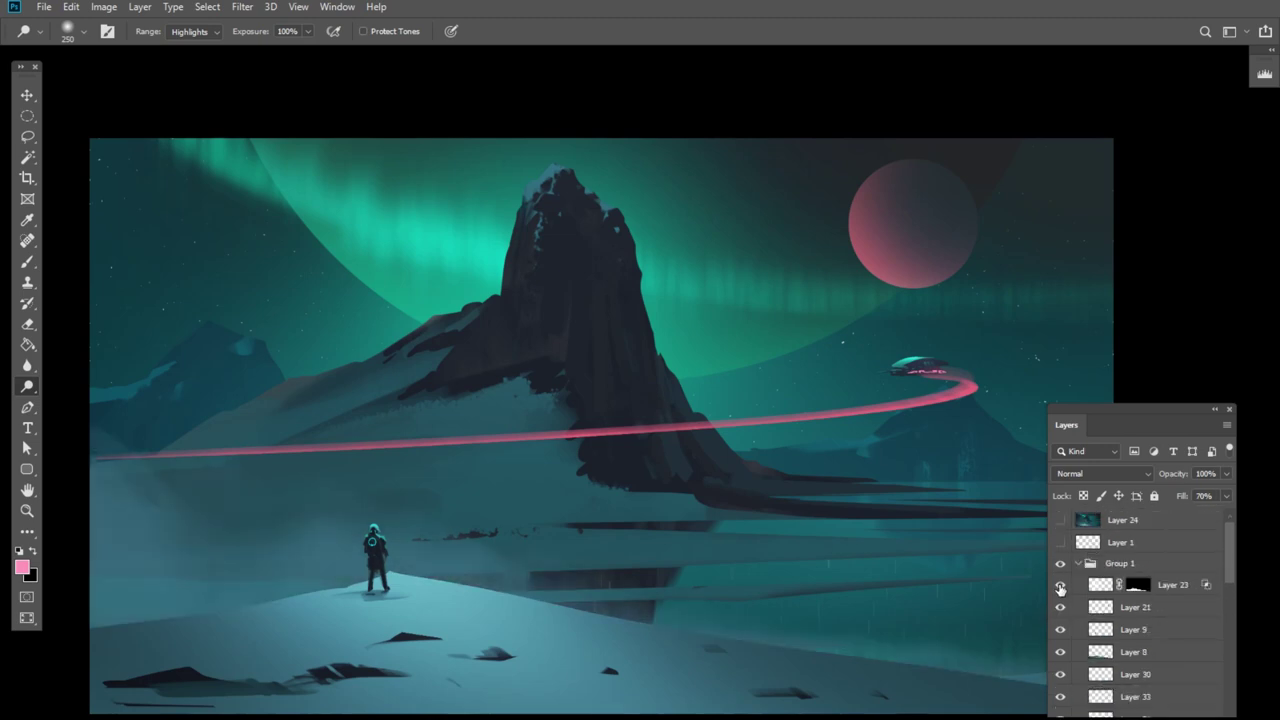
drag(1064, 588, 1064, 655)
scroll(1063, 650, down, 6)
click(1060, 601)
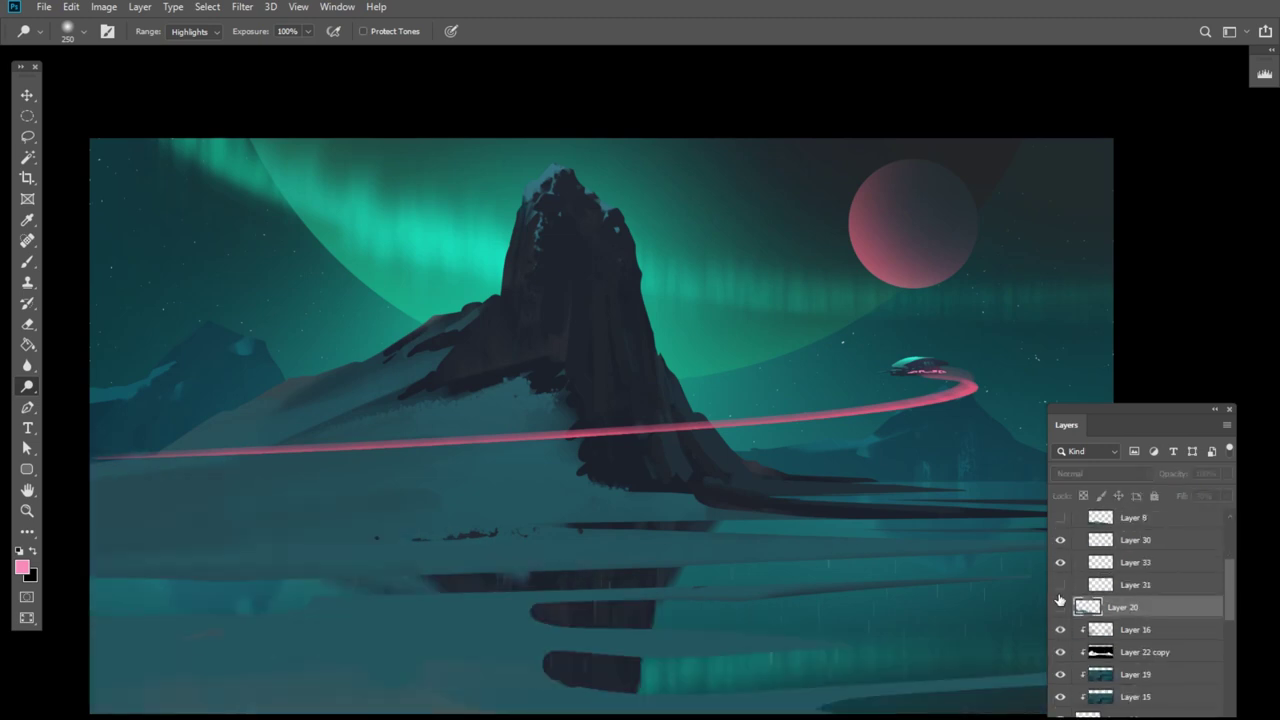
click(1062, 610)
click(1062, 610)
Copy the whole visible scene as merged and show the hidden foreground layers again.
click(722, 347)
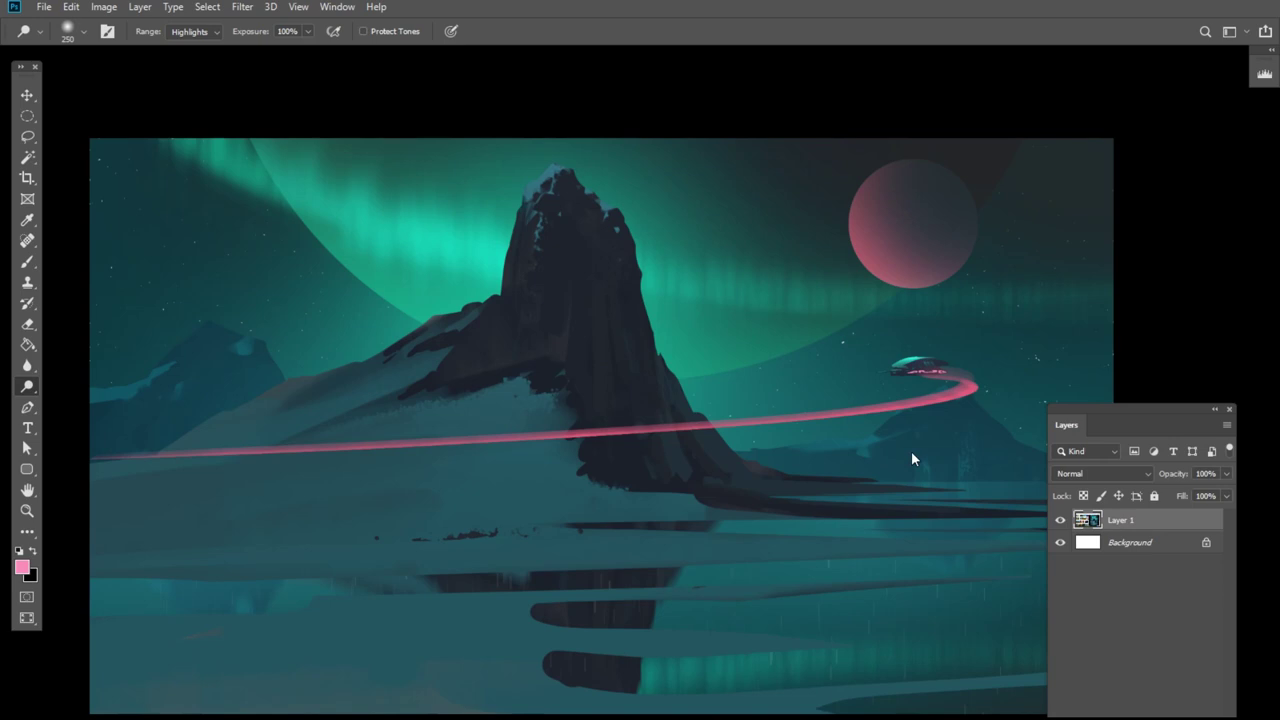
key(ctrl+Tab)
scroll(1072, 655, down, 3)
click(1061, 654)
drag(1060, 568, 1061, 522)
scroll(1061, 545, up, 3)
click(1061, 566)
scroll(1130, 630, down, 7)
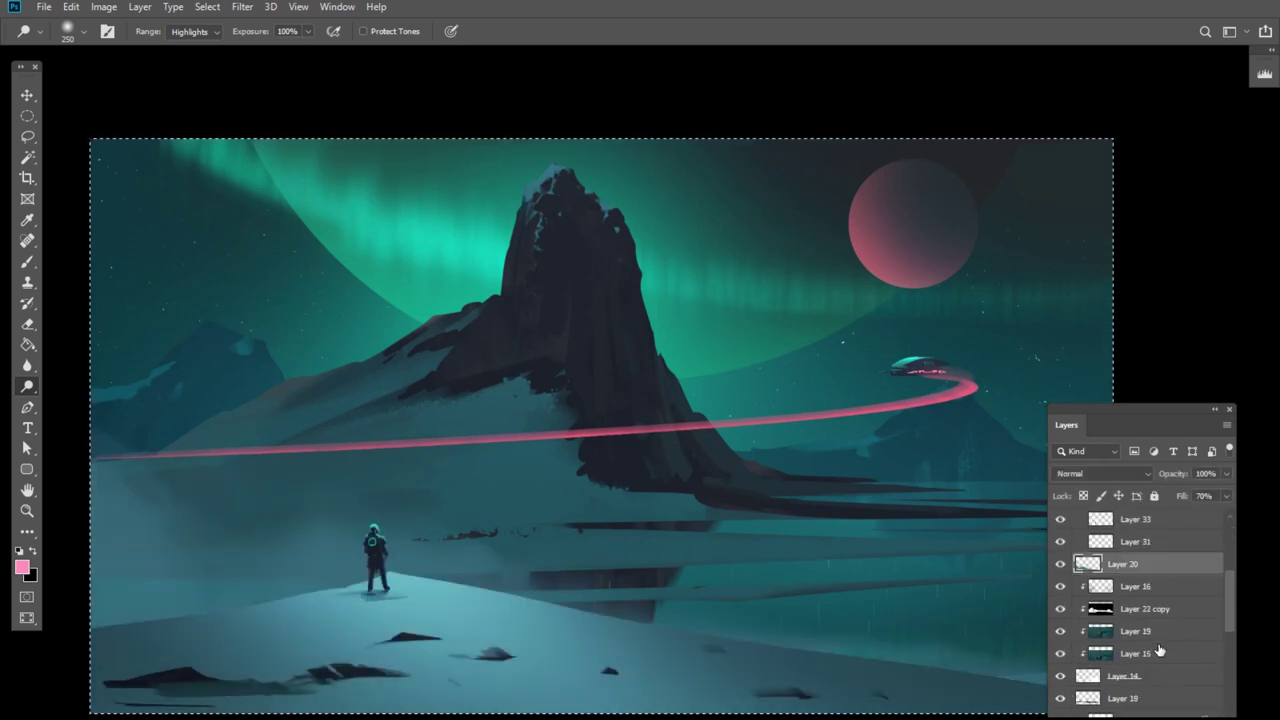
Paste the merged copy above Layer 19, clipped to the lake shape, and apply Motion Blur to it.
click(1146, 610)
click(1141, 633)
key(ctrl+v)
click(245, 11)
mouse_move(283, 189)
click(508, 283)
click(988, 268)
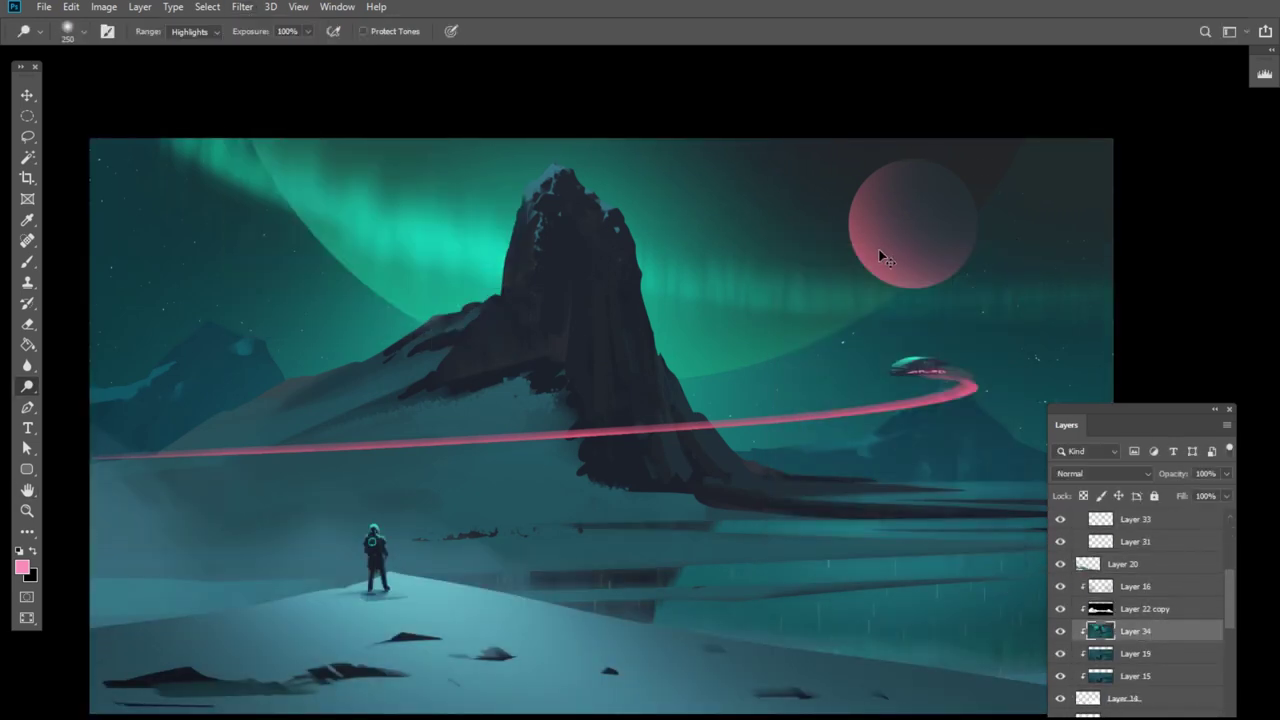
Flip the pasted copy vertically and position it so the pink planet is mirrored in the lake.
key(ctrl+t)
drag(601, 139, 570, 717)
drag(742, 482, 630, 372)
mouse_move(631, 372)
mouse_down()
mouse_move(630, 442)
mouse_move(630, 370)
mouse_up()
drag(723, 484, 723, 461)
drag(842, 338, 877, 417)
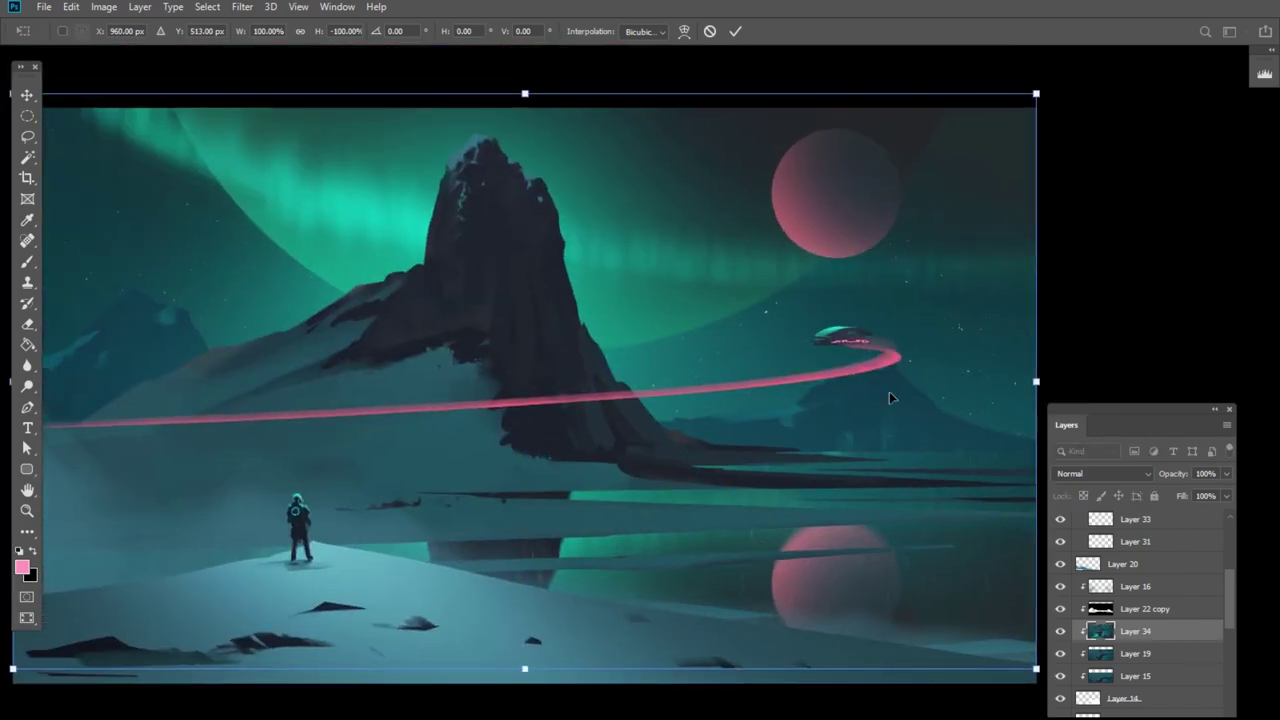
mouse_move(620, 271)
mouse_down()
mouse_move(613, 477)
mouse_move(632, 290)
mouse_up()
key(Return)
Paste a merged copy of the full painting at the top of the layer stack and open Lens Correction for it.
click(27, 511)
alt+click(666, 548)
drag(664, 551, 712, 579)
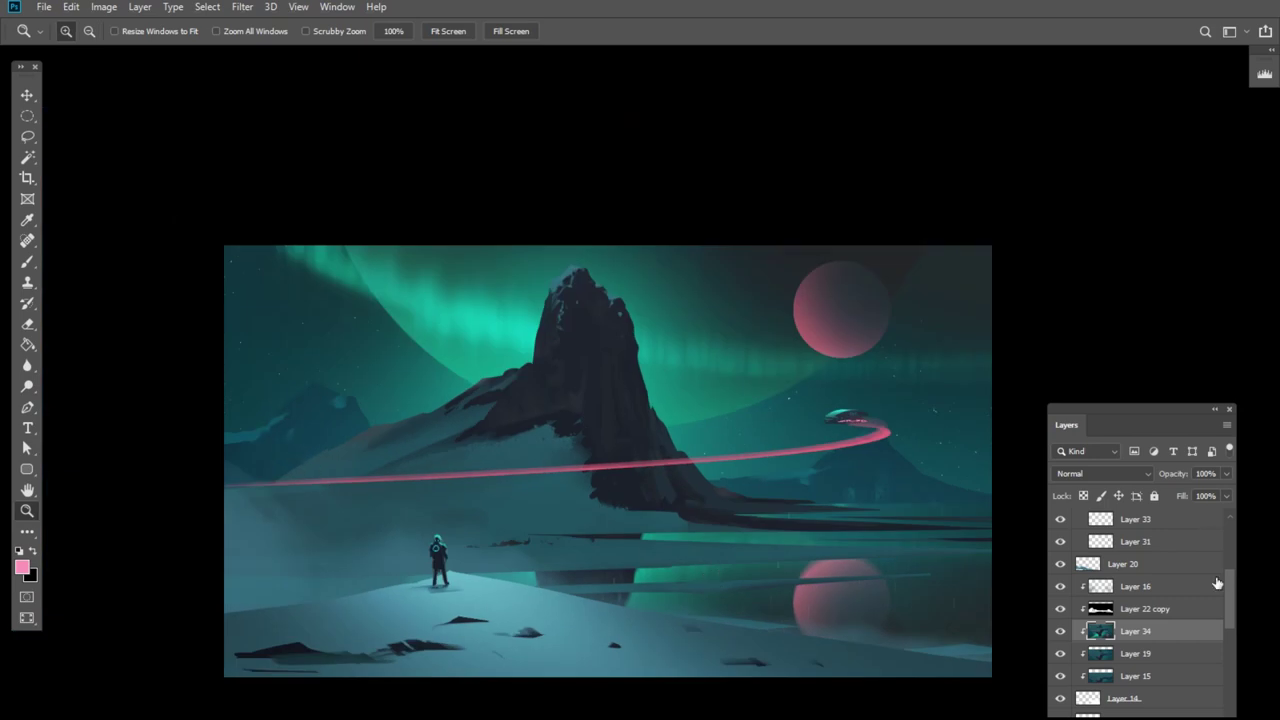
drag(1229, 586, 1229, 530)
click(1145, 519)
key(ctrl+a)
key(ctrl+shift+c)
key(ctrl+v)
click(242, 7)
click(286, 119)
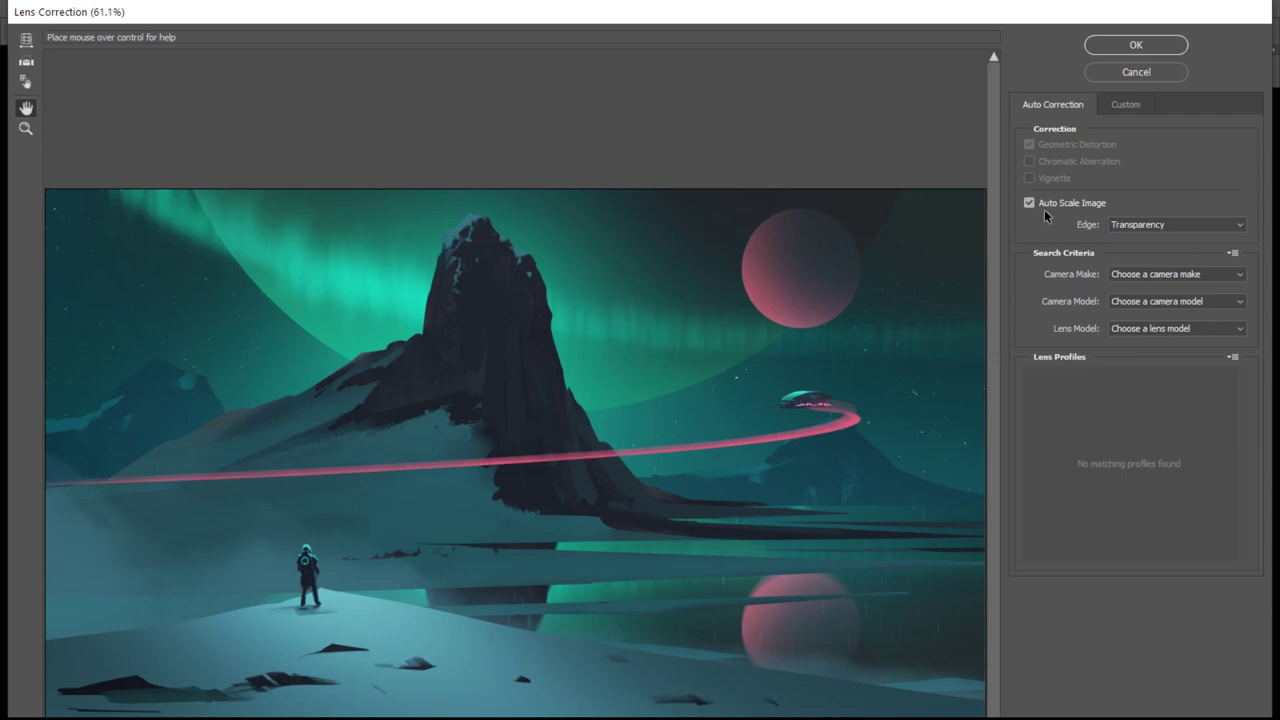
Apply a darkening vignette and a colour fringe shift in Lens Correction's custom settings.
click(1126, 105)
drag(1137, 353, 1109, 354)
drag(1136, 244, 1035, 245)
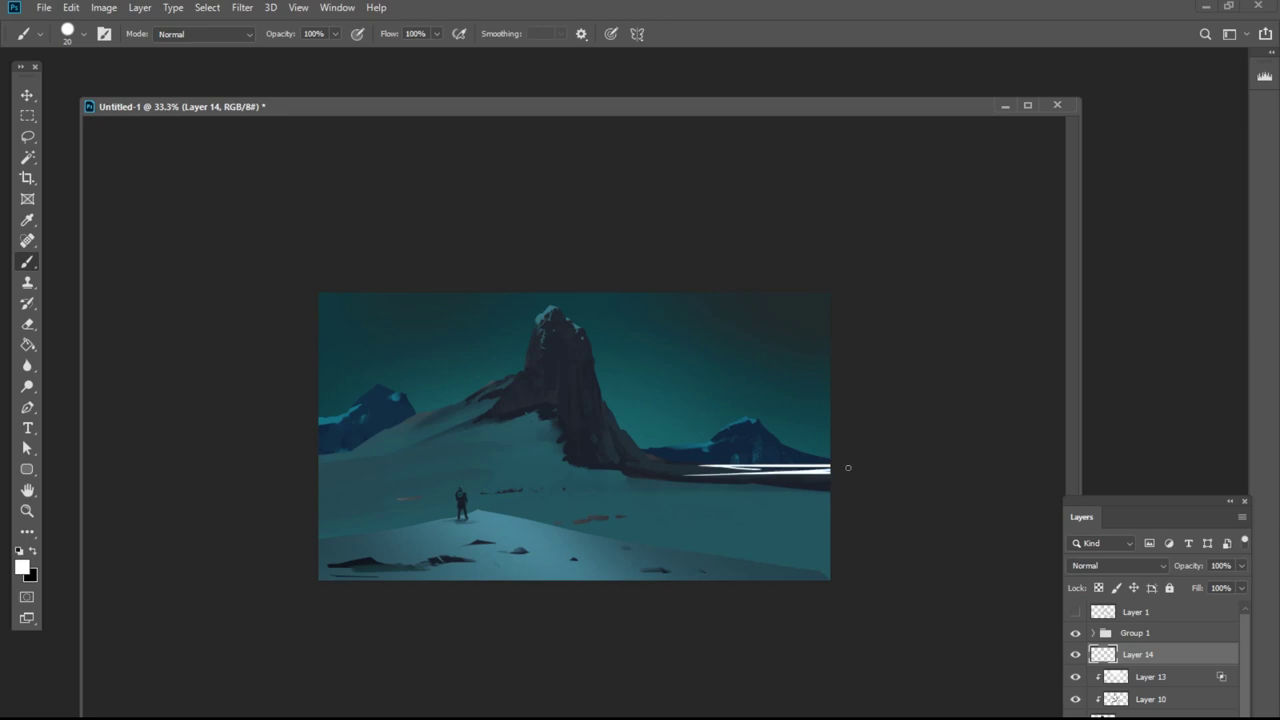
Paint white tapered water patches across the snowfield beside the mountain on Layer 14, using a hard brush at varying sizes.
drag(697, 485, 698, 478)
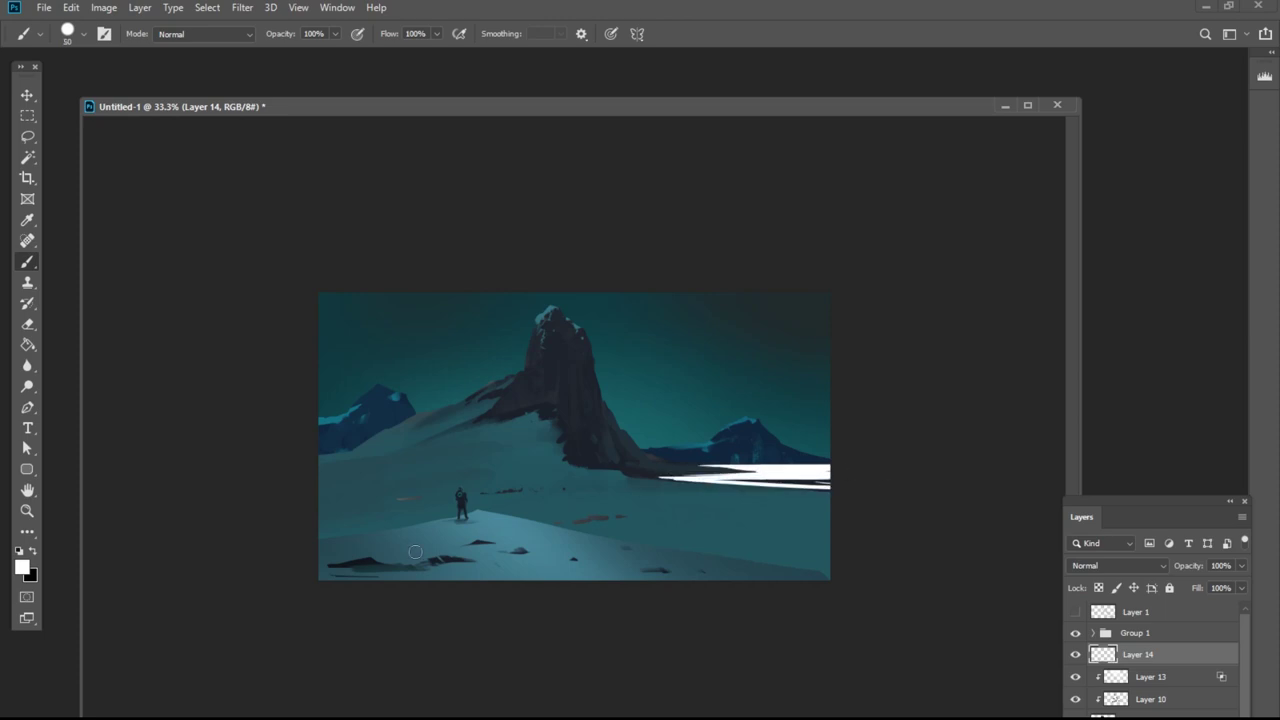
drag(608, 538, 835, 524)
key(bracketleft)
drag(670, 507, 835, 514)
mouse_move(546, 500)
mouse_down()
mouse_move(835, 511)
mouse_move(835, 498)
mouse_up()
key(bracketright)
key(bracketright)
key(bracketright)
key(bracketright)
key(bracketright)
key(bracketright)
key(bracketright)
key(bracketright)
key(bracketright)
drag(682, 552, 835, 558)
key(ctrl+z)
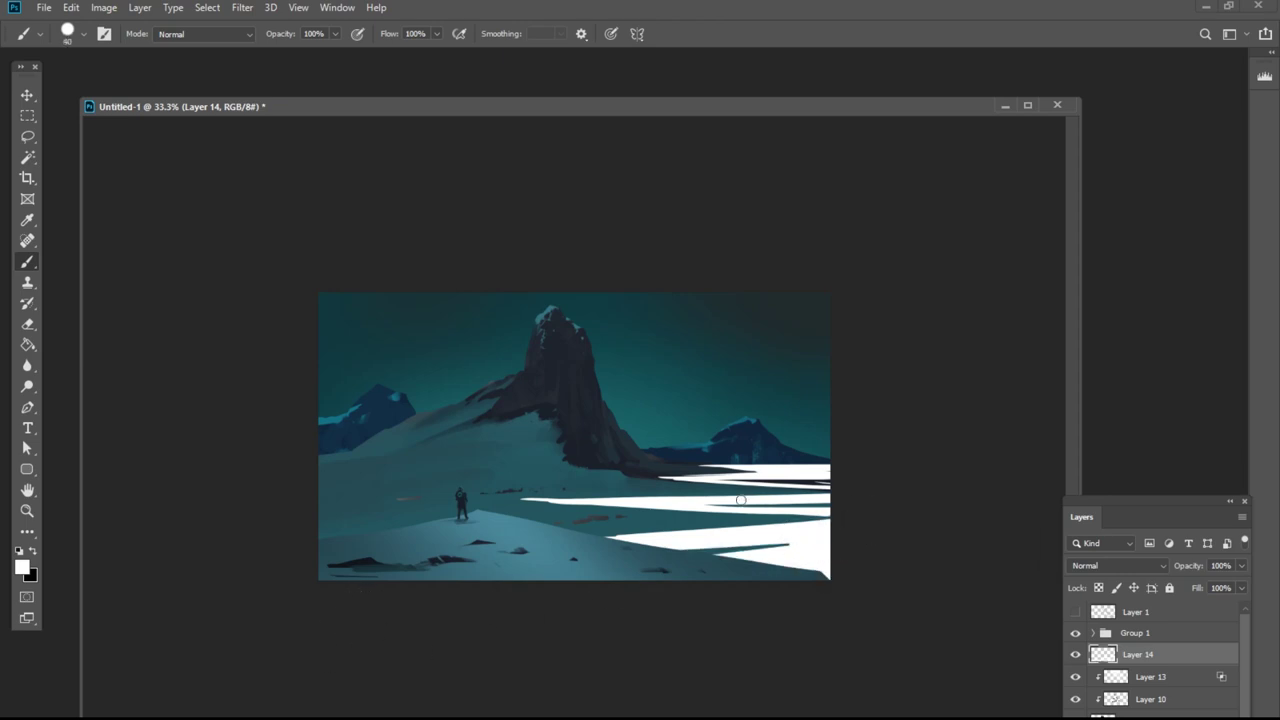
key(e)
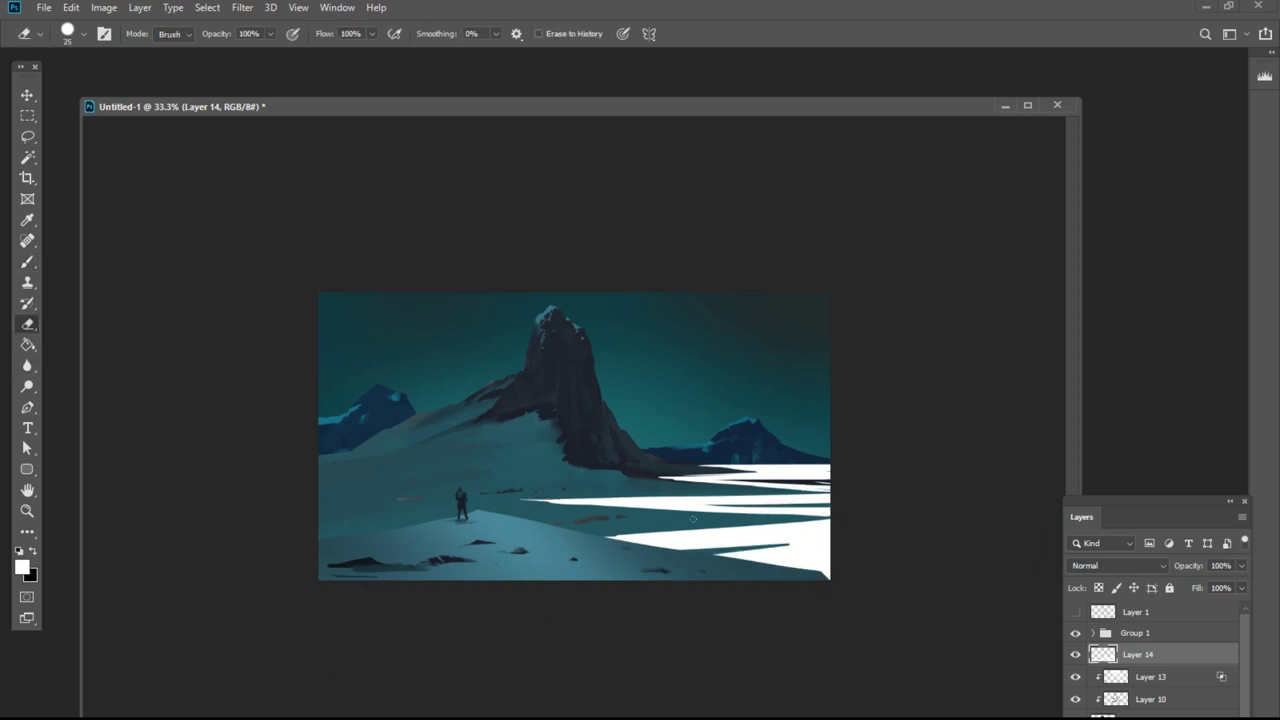
key(b)
Paste a merged copy of the scene without Group 1 and Layer 14, clip it to Layer 14, and show Group 1 again.
click(1075, 633)
click(1075, 655)
key(ctrl+a)
key(ctrl+shift+c)
click(1075, 655)
key(ctrl+v)
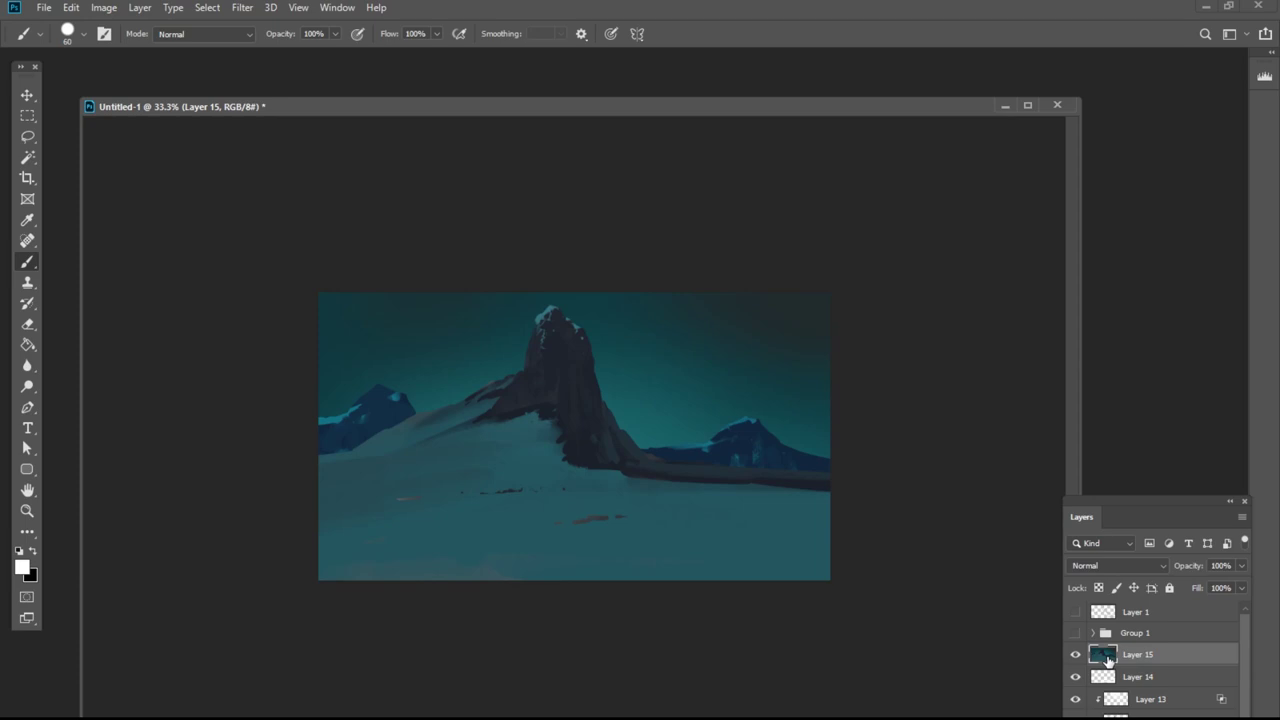
alt+click(1107, 665)
click(1075, 633)
Flip the clipped scene copy on Layer 15 vertically and move it down about 225 px to form the lake reflection.
click(71, 8)
mouse_move(130, 373)
click(314, 567)
drag(813, 459, 813, 534)
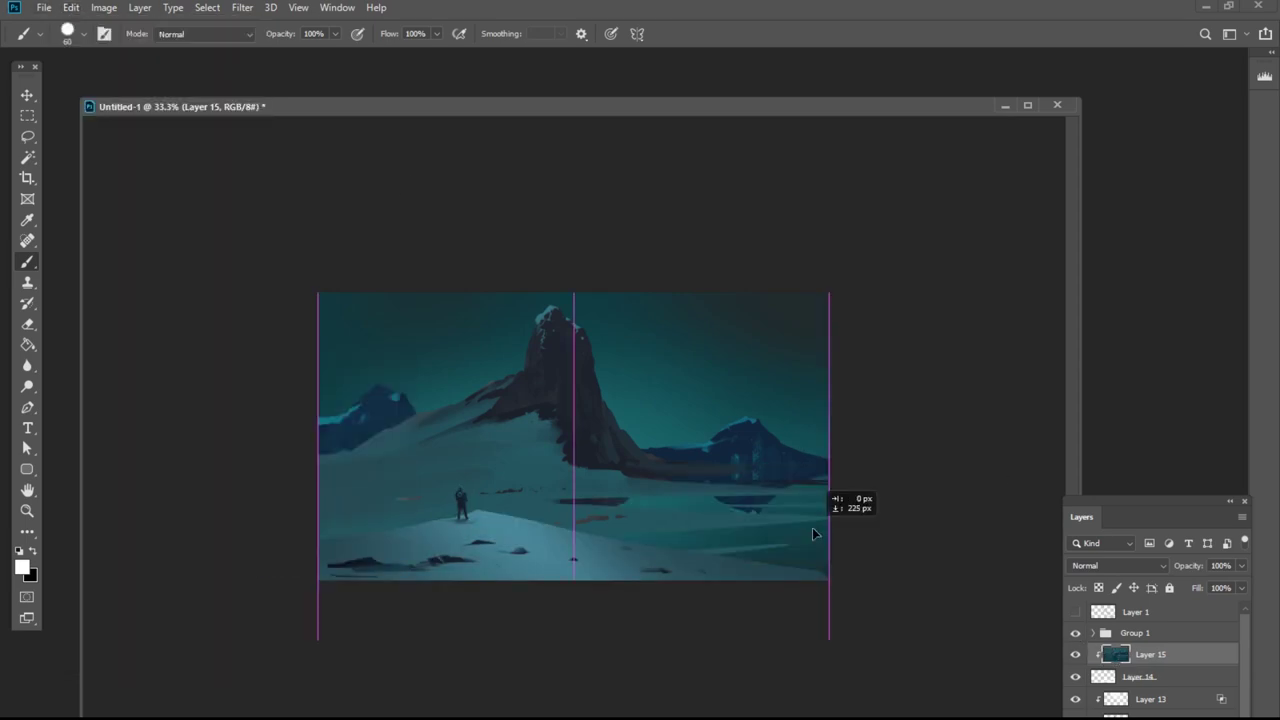
Apply Motion Blur to the flipped reflection on Layer 15.
click(242, 7)
mouse_move(270, 189)
click(480, 279)
click(977, 281)
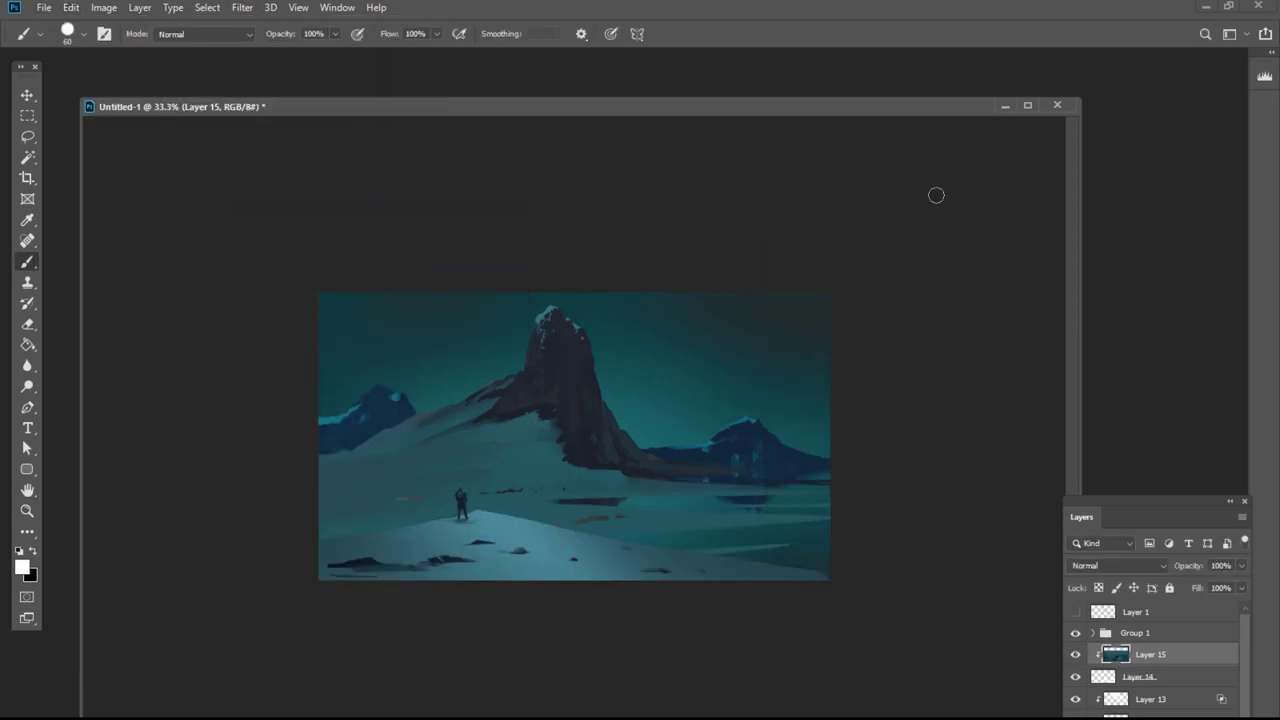
Select the lake shape on Layer 14 and compress it vertically from its lower edge with Free Transform.
key(z)
click(613, 518)
click(1140, 677)
click(1075, 677)
click(1075, 677)
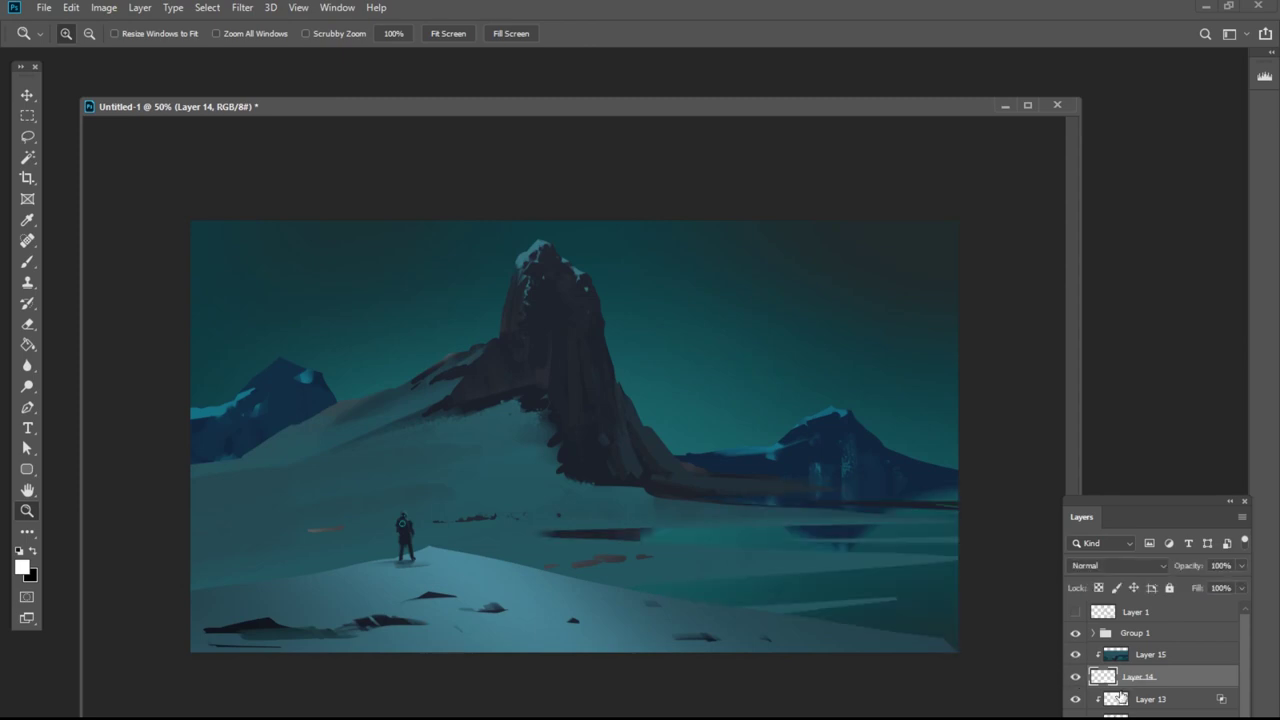
key(ctrl+t)
drag(586, 652, 581, 580)
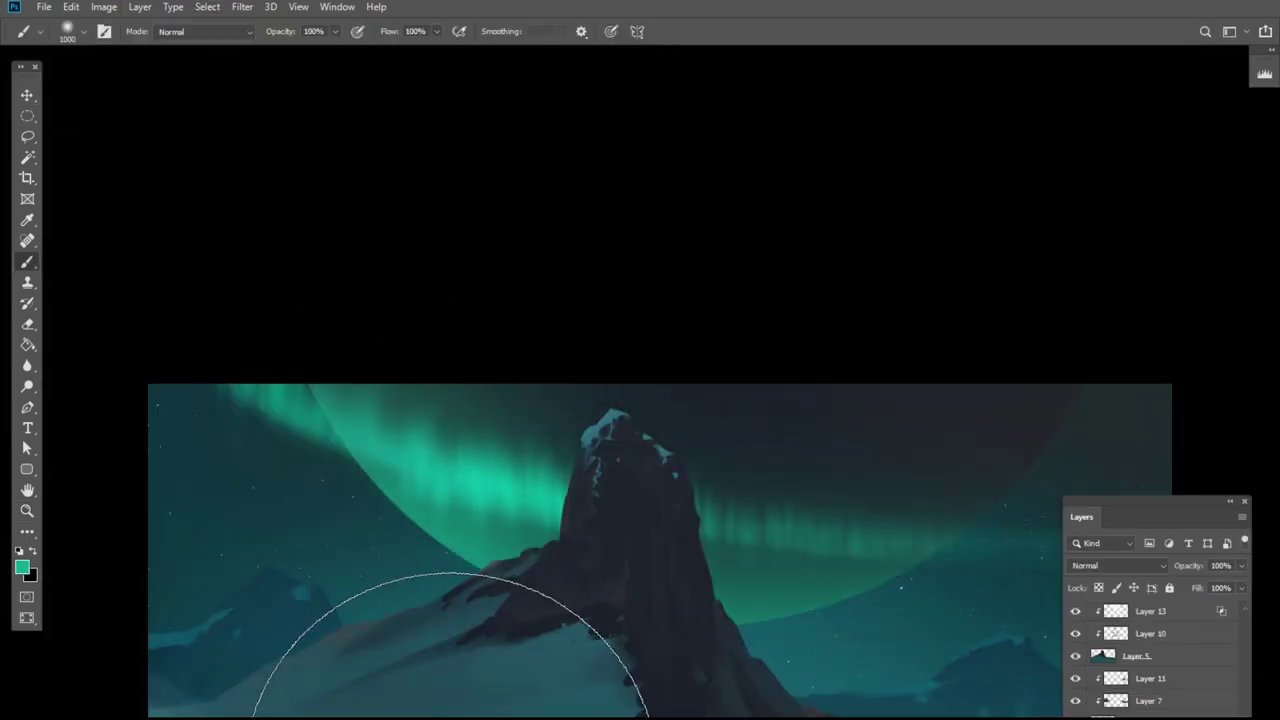
key(ctrl+u)
drag(1015, 634, 1044, 637)
key(Escape)
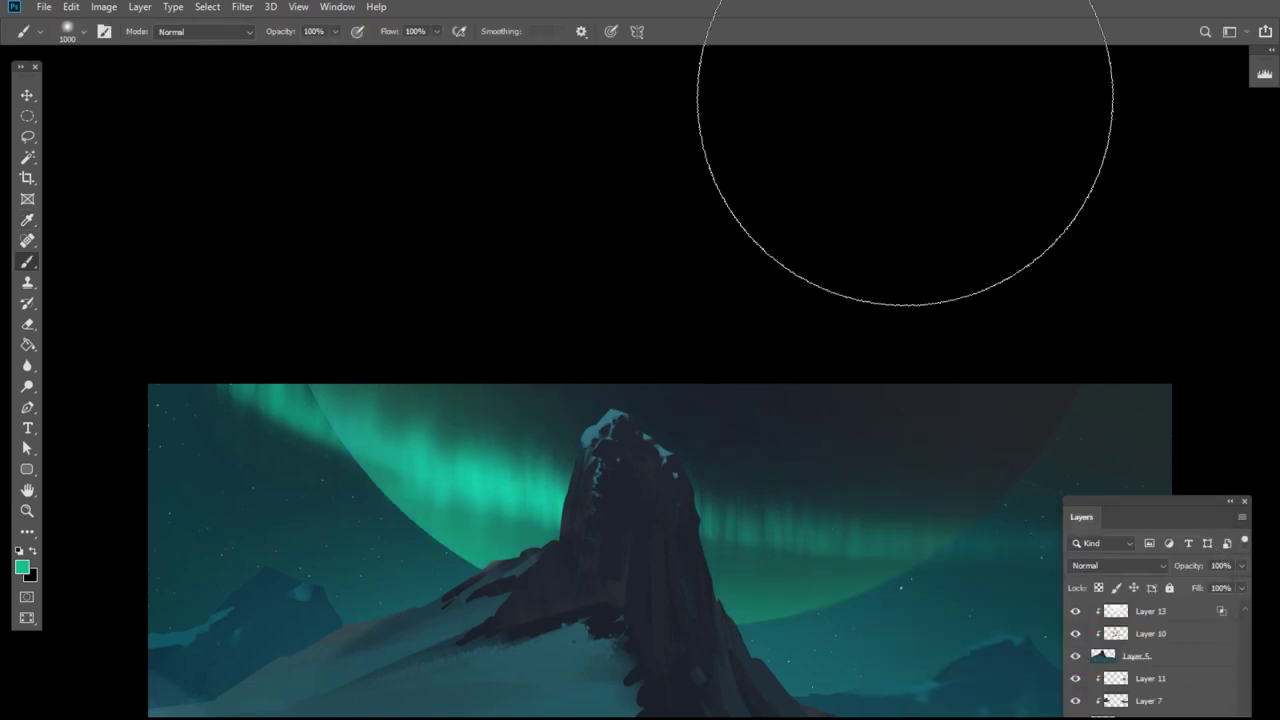
Paint a small teal planet inside the circular sky selection with a large soft brush, using colours sampled from the scene.
drag(994, 447, 985, 161)
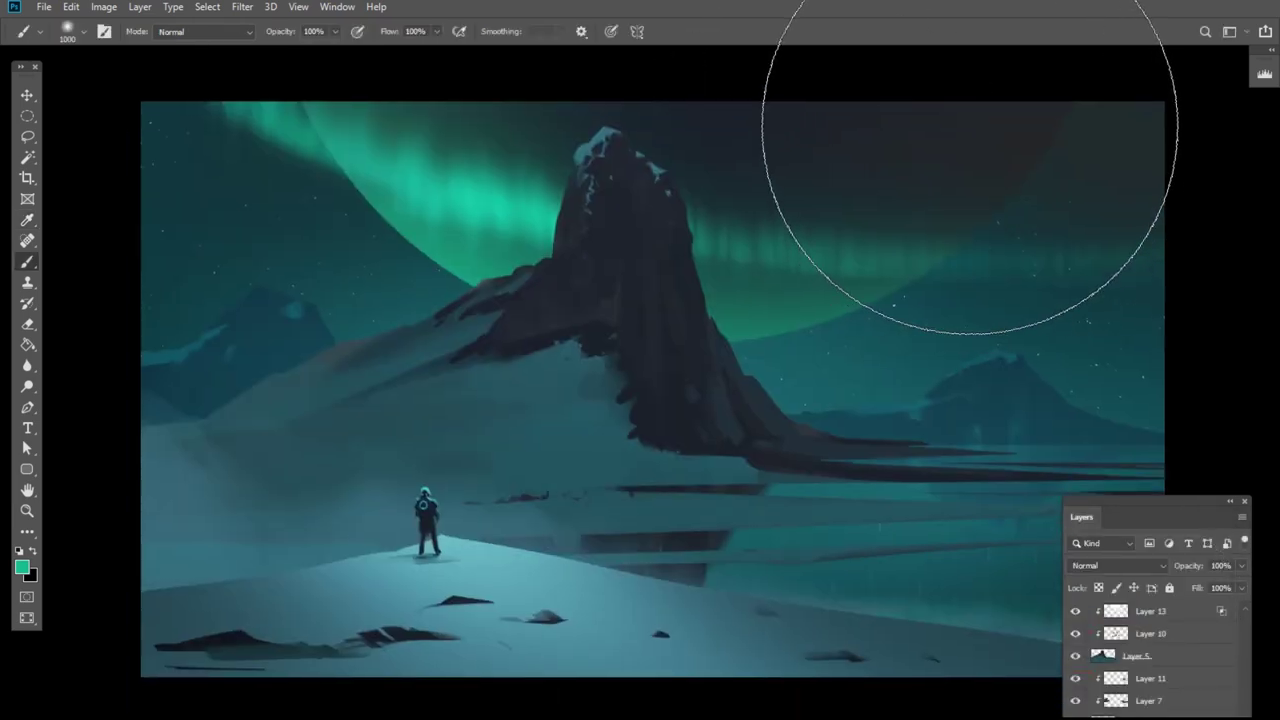
key(b)
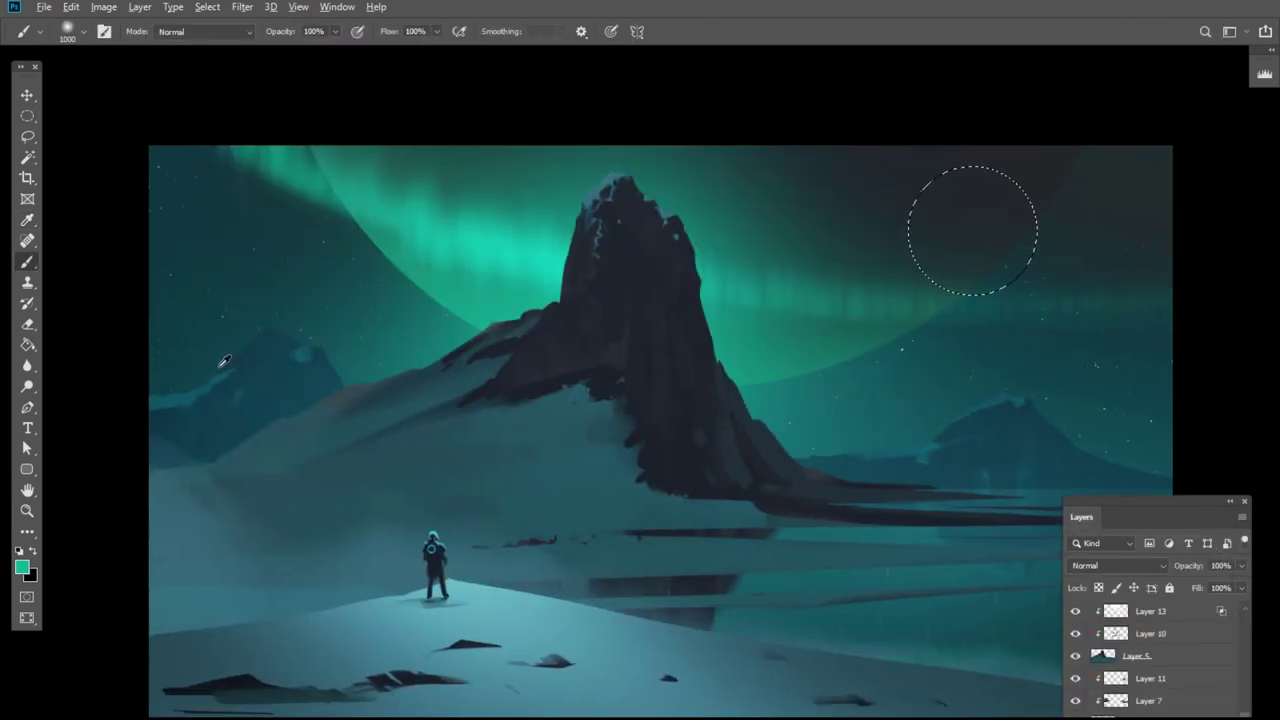
alt+click(221, 363)
click(997, 240)
alt+click(792, 428)
click(794, 209)
key(bracketleft)
key(bracketleft)
key(bracketleft)
click(829, 163)
key(bracketleft)
key(bracketleft)
key(bracketleft)
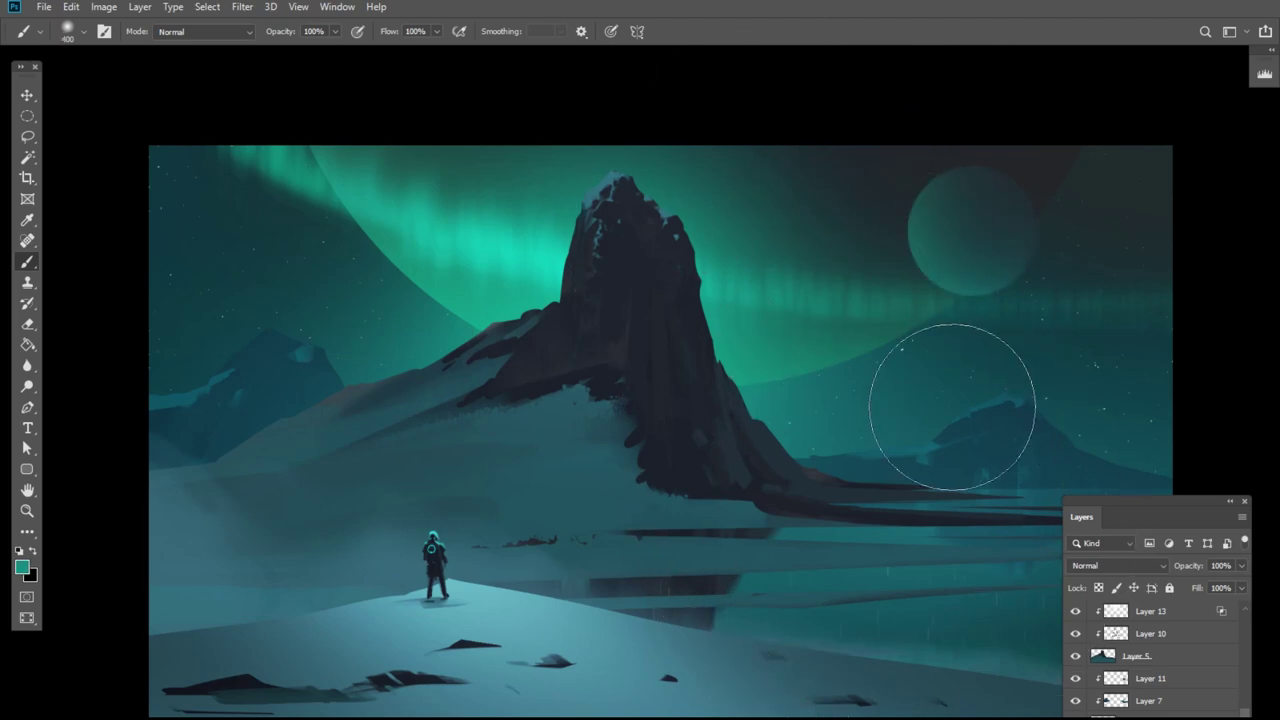